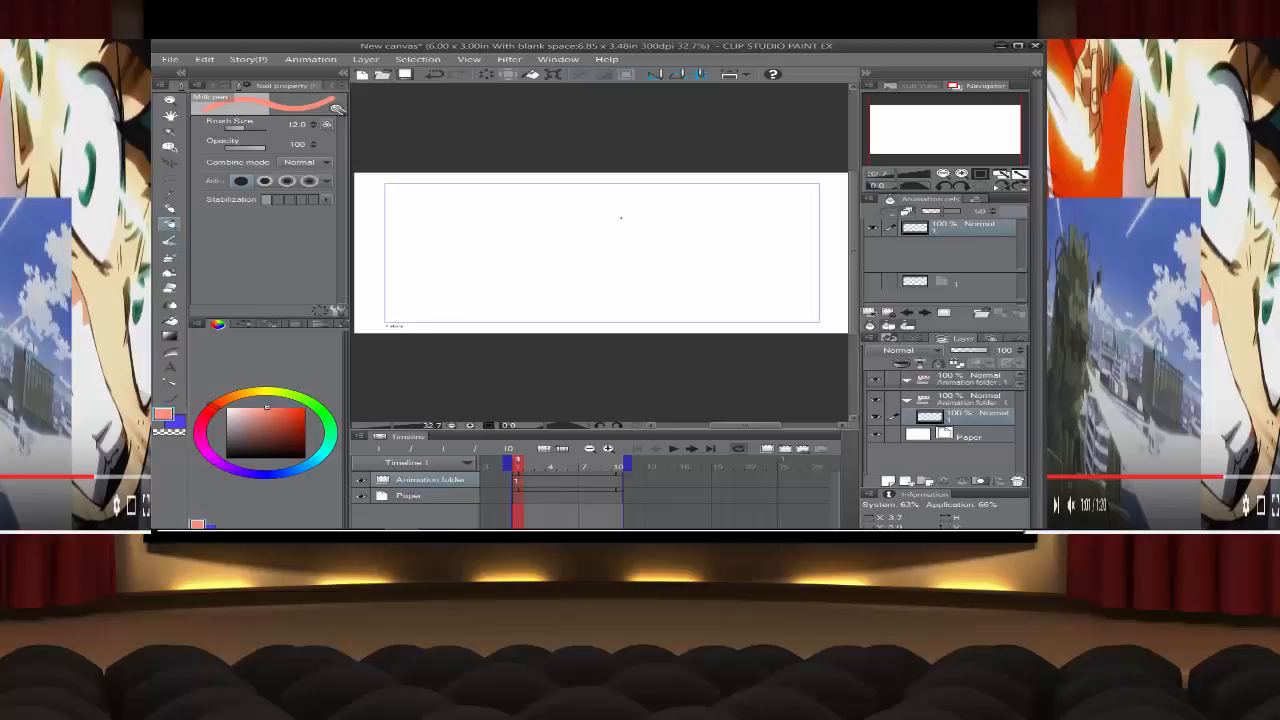
Step: Sketch the character's large head circle, rough body outline and small side ovals in red on the first cel
mouse_move(564, 228)
mouse_down()
mouse_move(595, 217)
mouse_move(630, 250)
mouse_move(566, 264)
mouse_move(694, 244)
mouse_move(665, 240)
mouse_move(687, 251)
mouse_move(584, 279)
mouse_move(617, 280)
mouse_move(541, 262)
mouse_move(588, 285)
mouse_move(698, 270)
mouse_up()
mouse_move(598, 292)
mouse_down()
mouse_move(696, 270)
mouse_move(638, 289)
mouse_move(691, 282)
mouse_move(724, 256)
mouse_move(724, 250)
mouse_up()
mouse_move(546, 244)
mouse_down()
mouse_move(520, 256)
mouse_move(550, 268)
mouse_up()
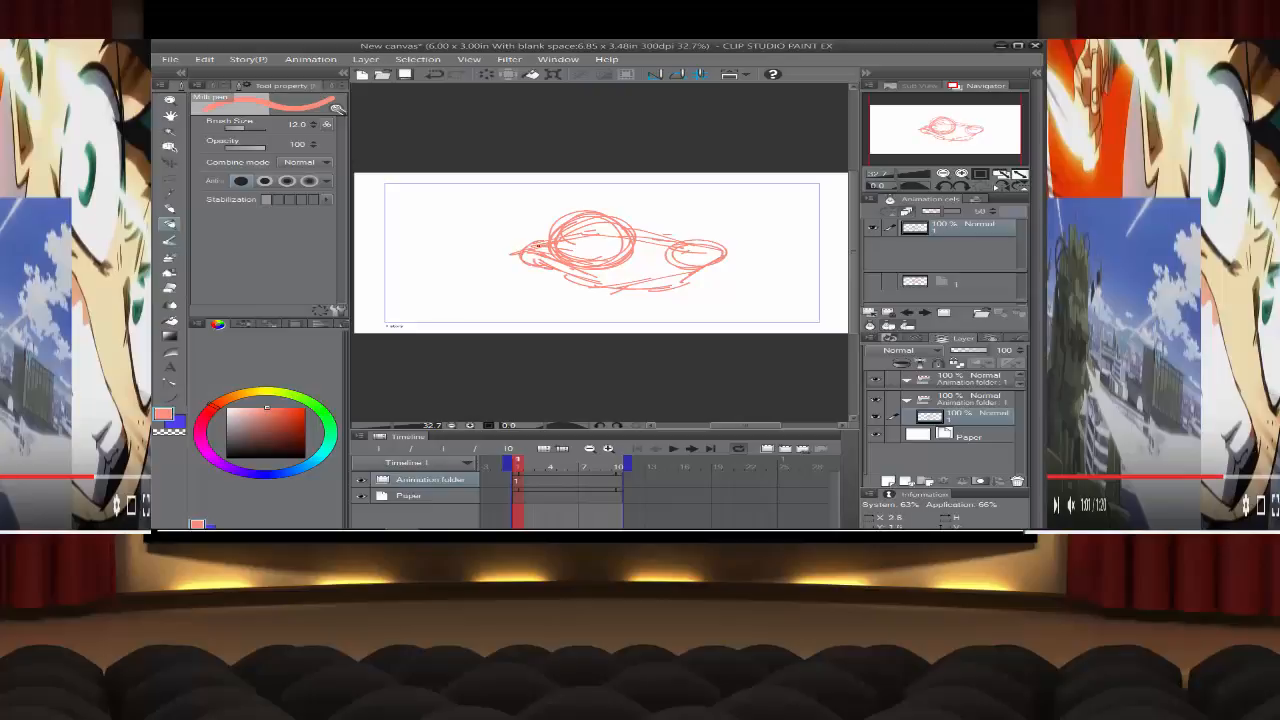
Step: Sketch the character's limbs below the body, with rough circles at the lower left and beneath the torso
drag(704, 268, 737, 308)
drag(710, 266, 722, 294)
mouse_move(550, 266)
mouse_down()
mouse_move(520, 304)
mouse_move(485, 300)
mouse_move(511, 288)
mouse_move(478, 282)
mouse_up()
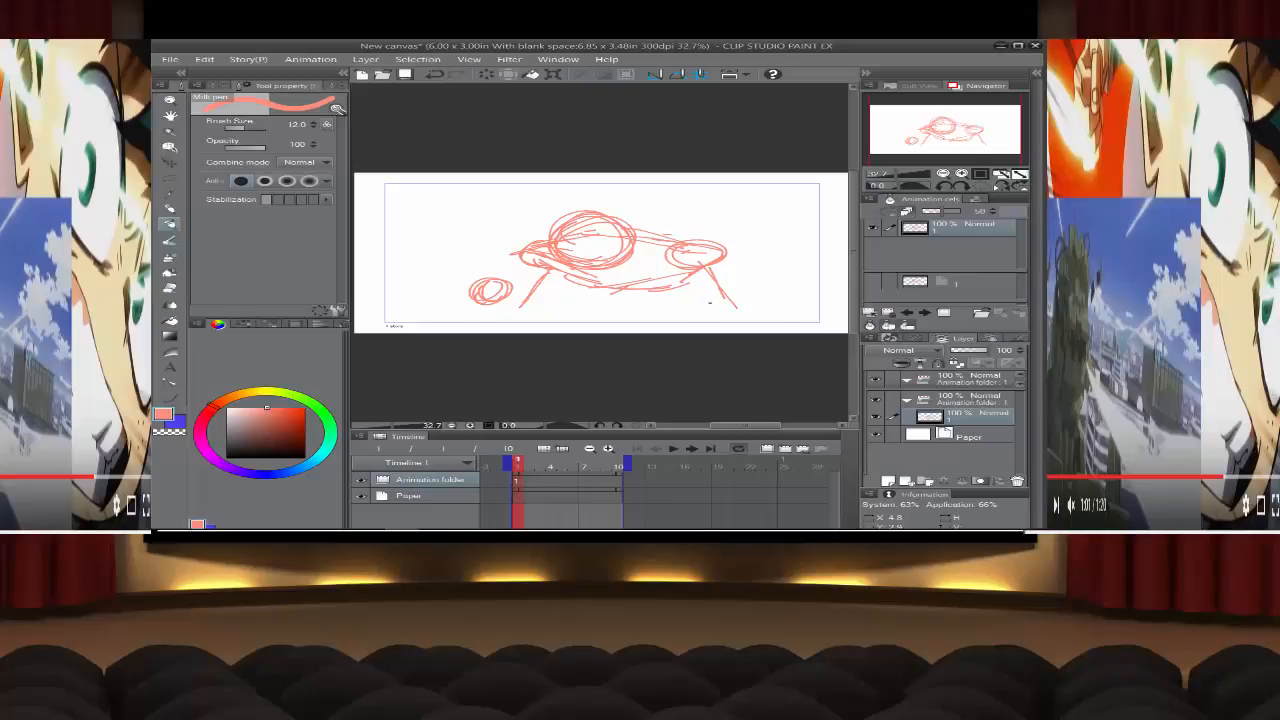
mouse_move(682, 301)
mouse_down()
mouse_move(676, 319)
mouse_move(672, 295)
mouse_move(648, 312)
mouse_move(721, 307)
mouse_up()
drag(500, 306, 524, 296)
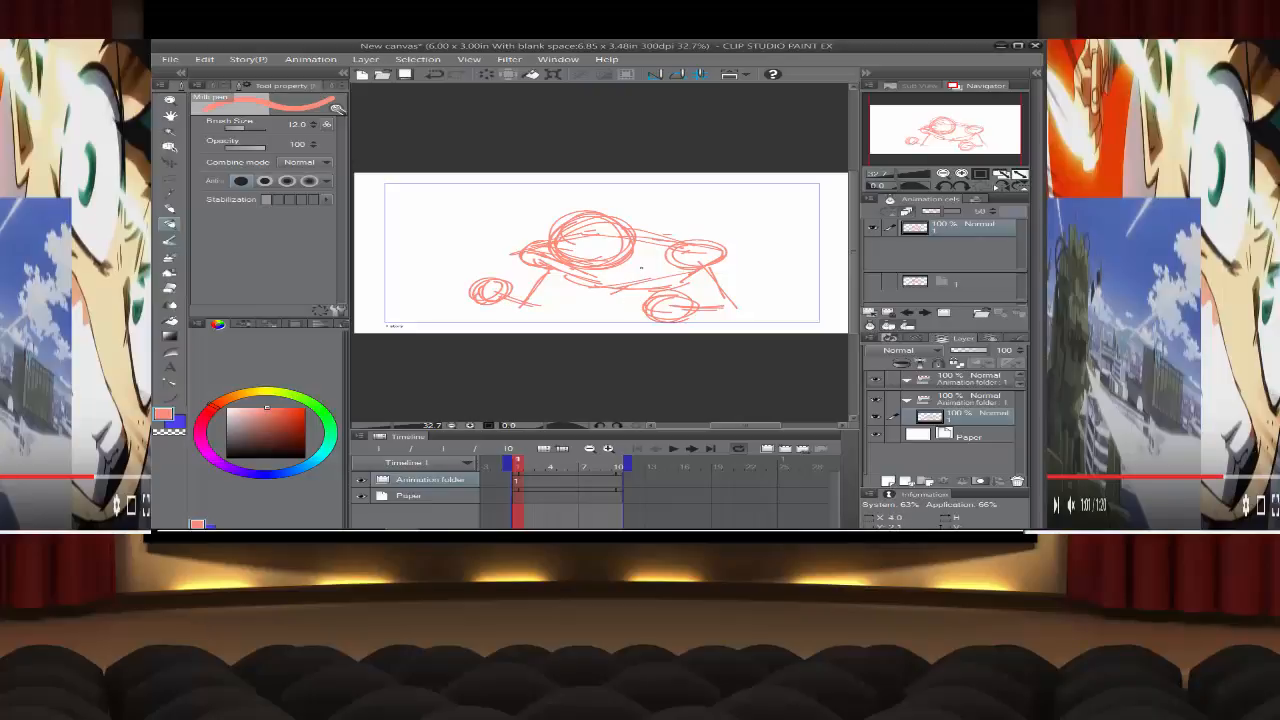
mouse_move(598, 250)
mouse_down()
mouse_move(645, 271)
mouse_move(686, 304)
mouse_up()
mouse_move(672, 286)
mouse_down()
mouse_move(682, 305)
mouse_move(622, 310)
mouse_move(615, 324)
mouse_up()
drag(712, 306, 752, 322)
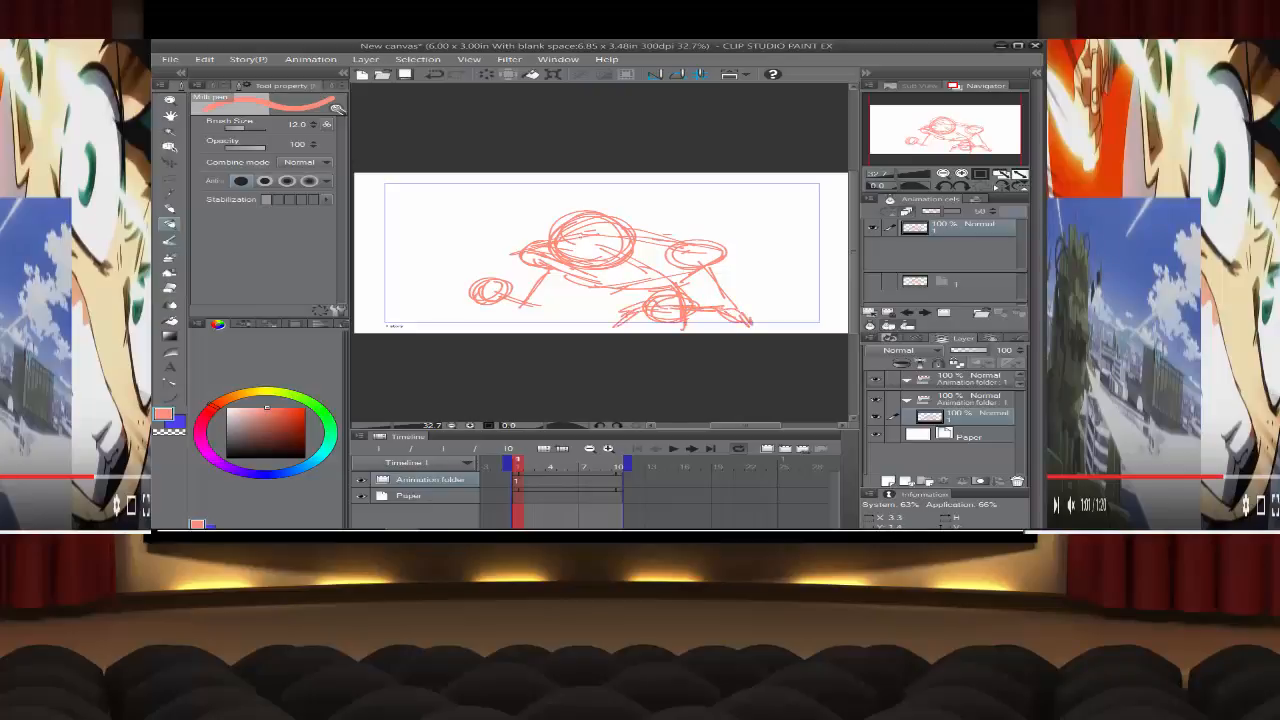
Step: Reinforce the red outlines of the character's body, side ovals and lower circles with extra strokes
mouse_move(524, 250)
mouse_down()
mouse_move(626, 233)
mouse_move(610, 235)
mouse_move(718, 253)
mouse_up()
drag(636, 239, 730, 256)
drag(518, 255, 541, 268)
mouse_move(698, 245)
mouse_down()
mouse_move(726, 268)
mouse_move(667, 259)
mouse_move(686, 267)
mouse_up()
drag(478, 280, 520, 297)
mouse_move(648, 316)
mouse_down()
mouse_move(668, 304)
mouse_move(652, 311)
mouse_up()
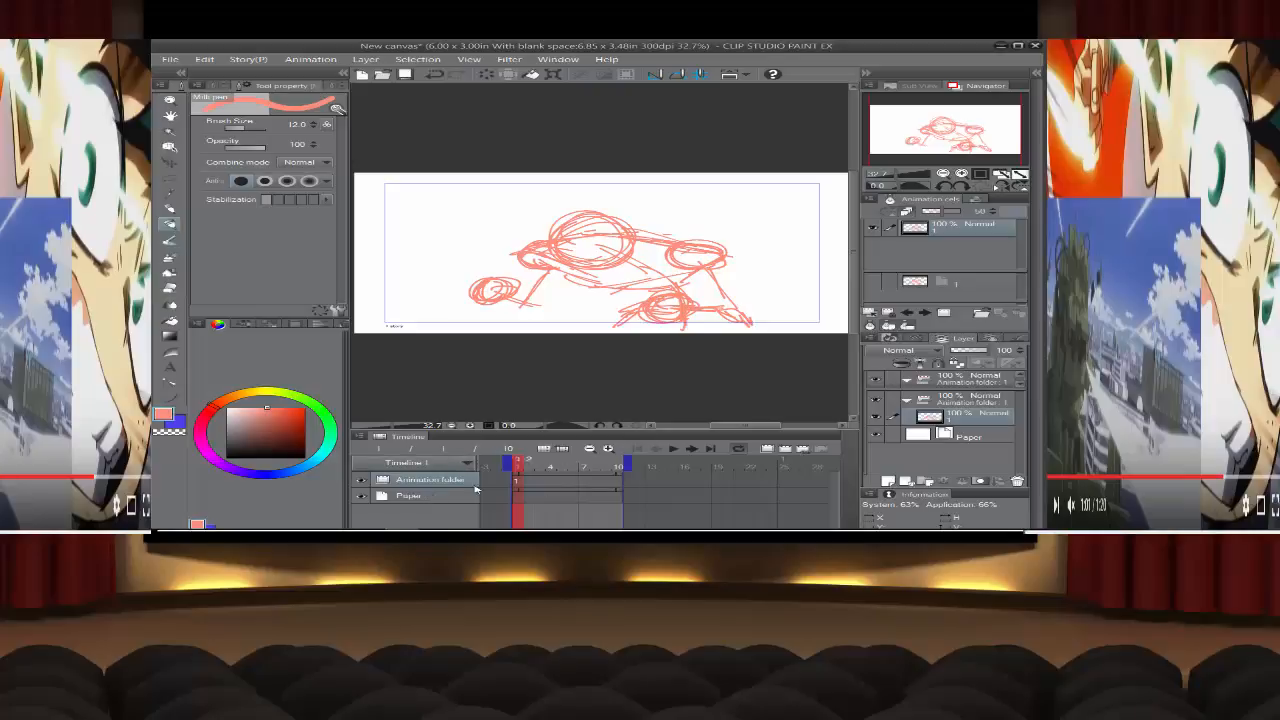
Step: Add an animation folder named "background" directly above the Paper layer and create its first cel
click(445, 496)
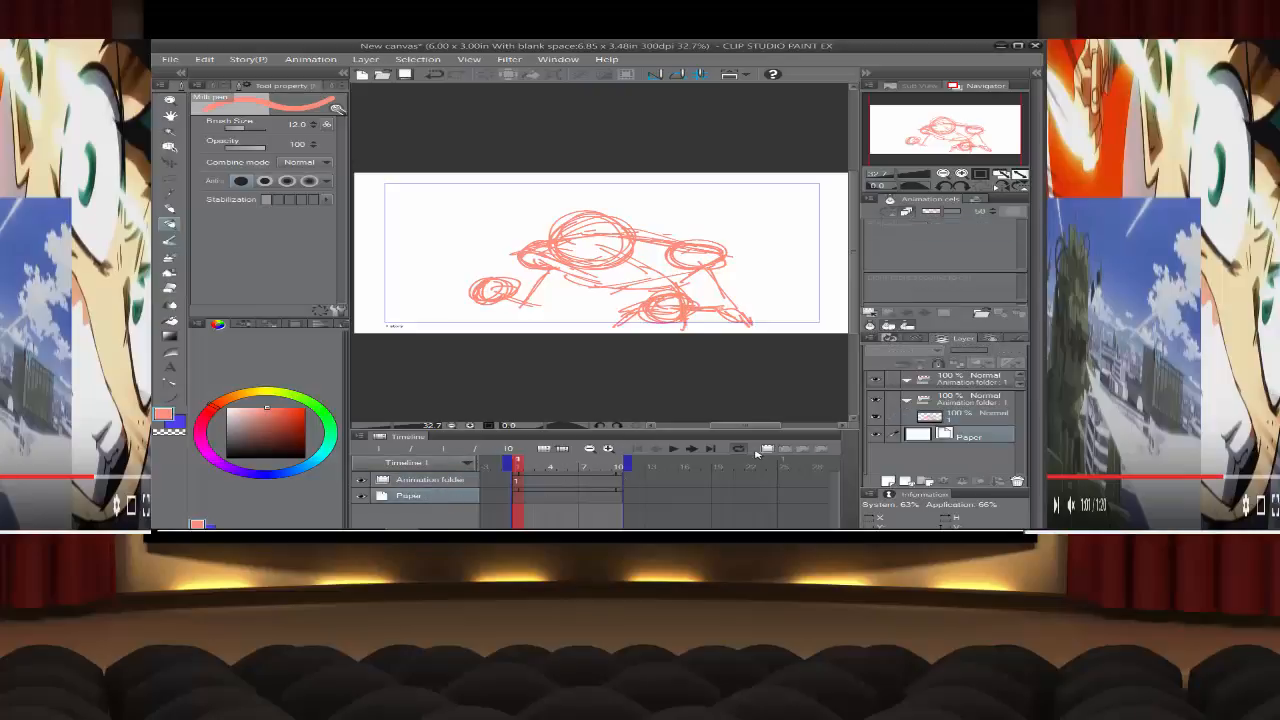
click(765, 452)
double_click(426, 496)
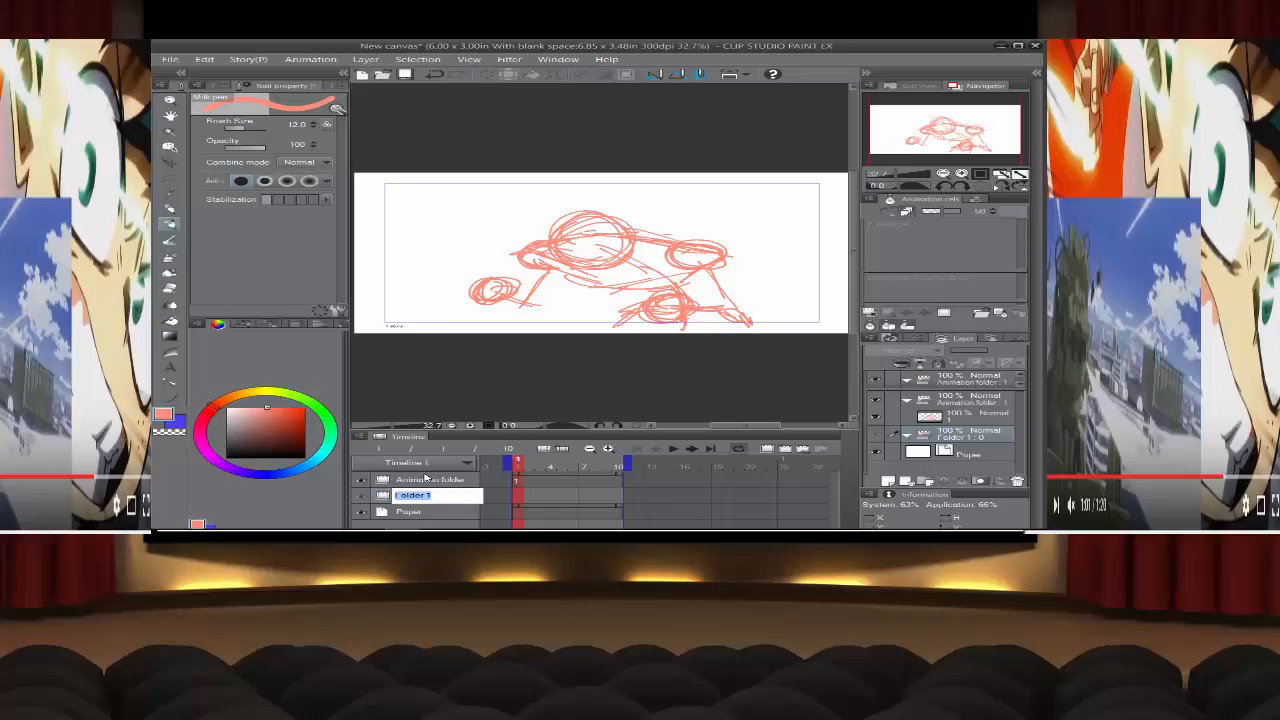
text(background)
key(Return)
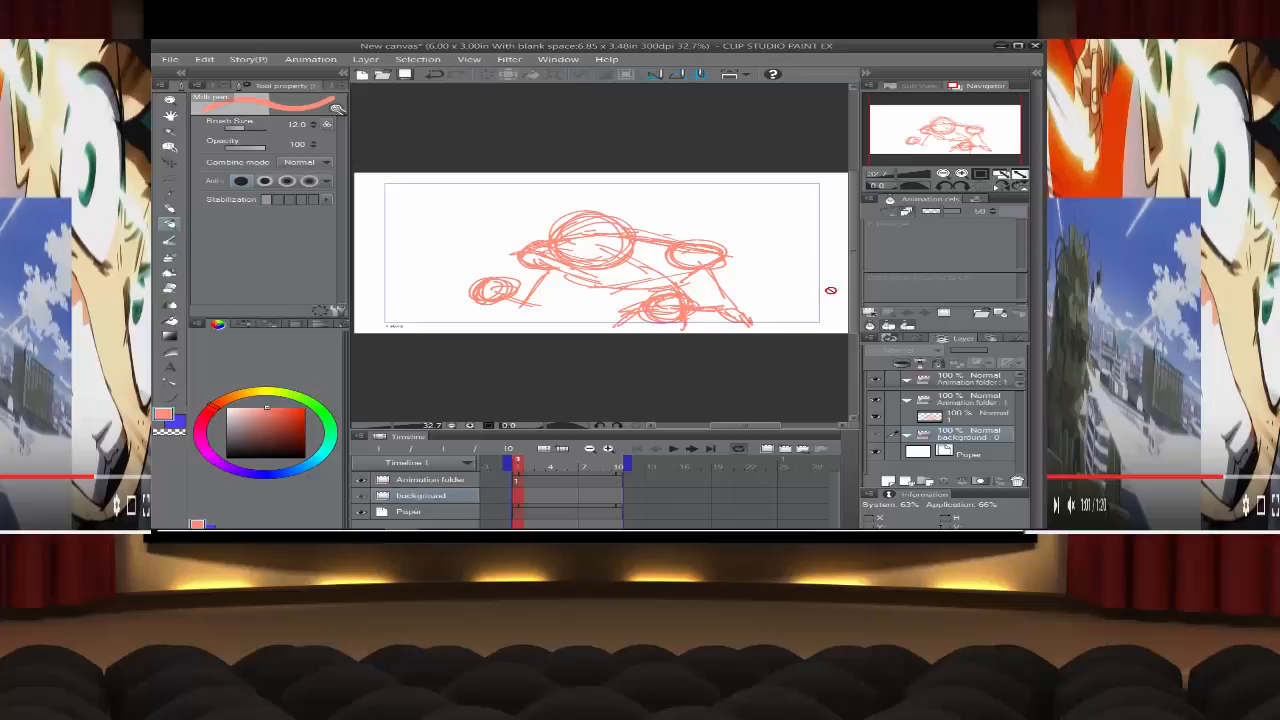
click(786, 449)
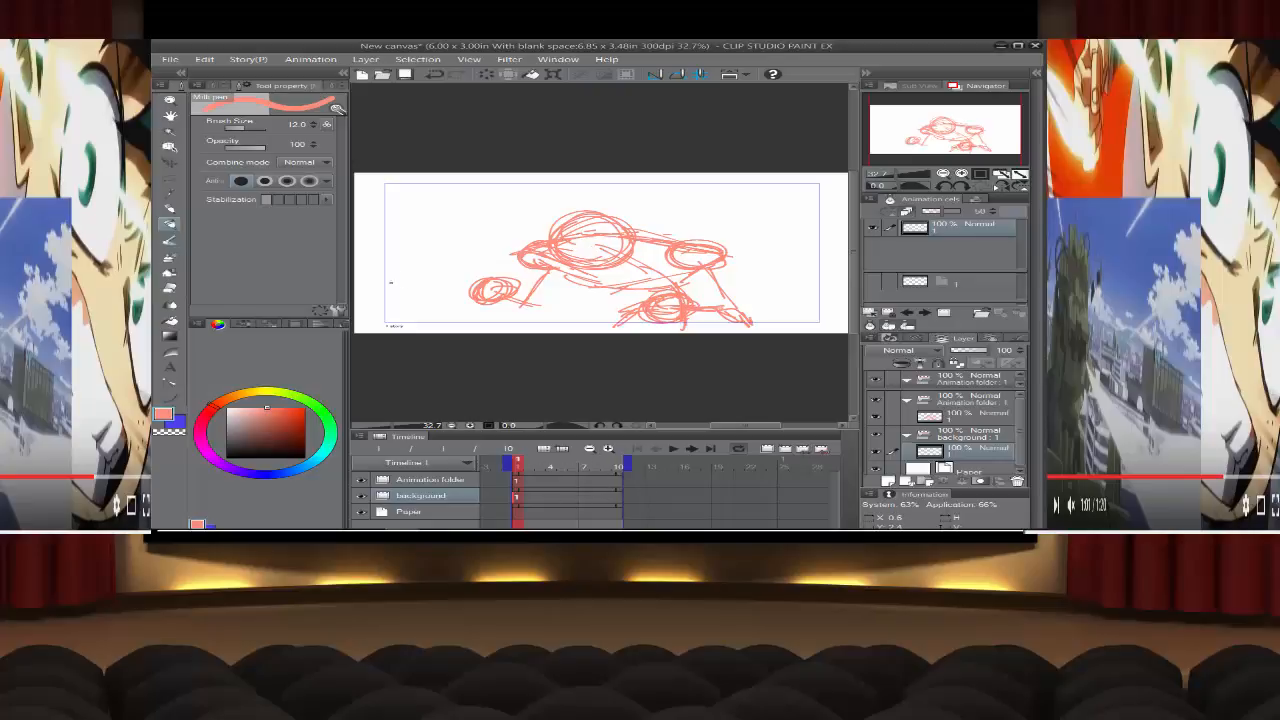
drag(376, 274, 536, 266)
click(434, 74)
click(434, 74)
Step: Draw a horizon line in light orange across the full canvas width on the background cel
click(268, 473)
click(245, 399)
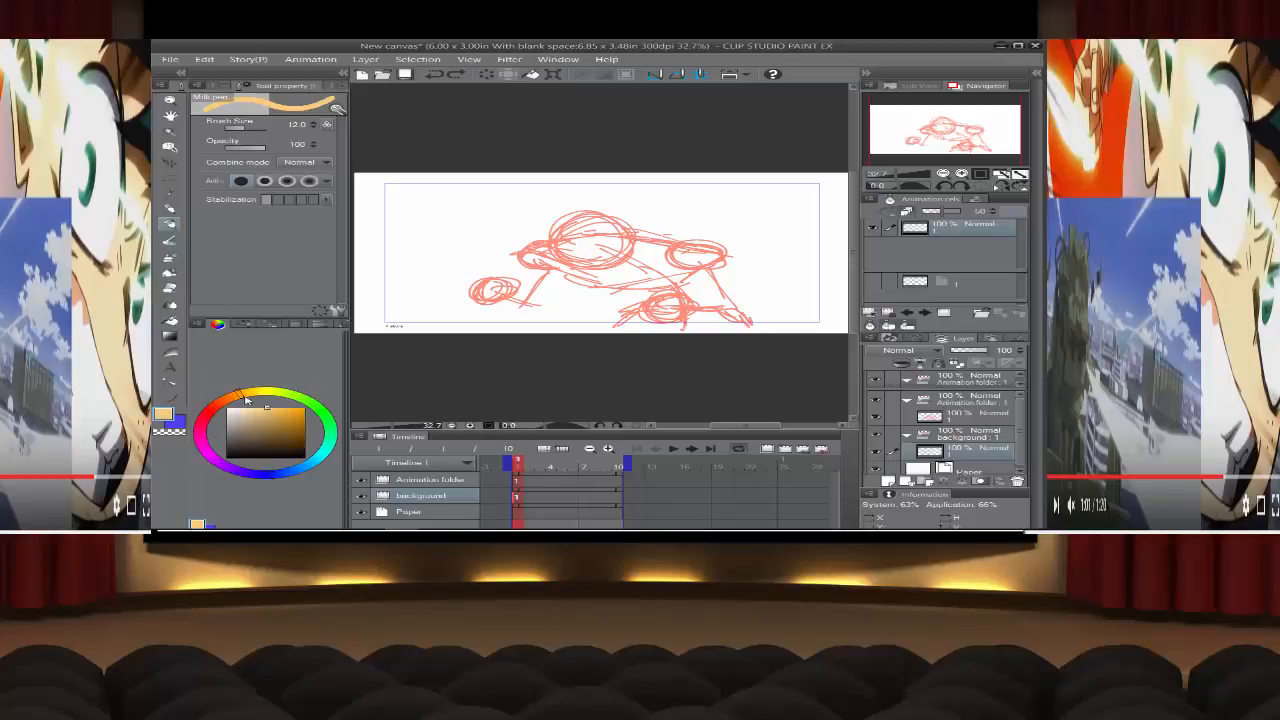
drag(263, 422, 256, 411)
drag(368, 279, 848, 272)
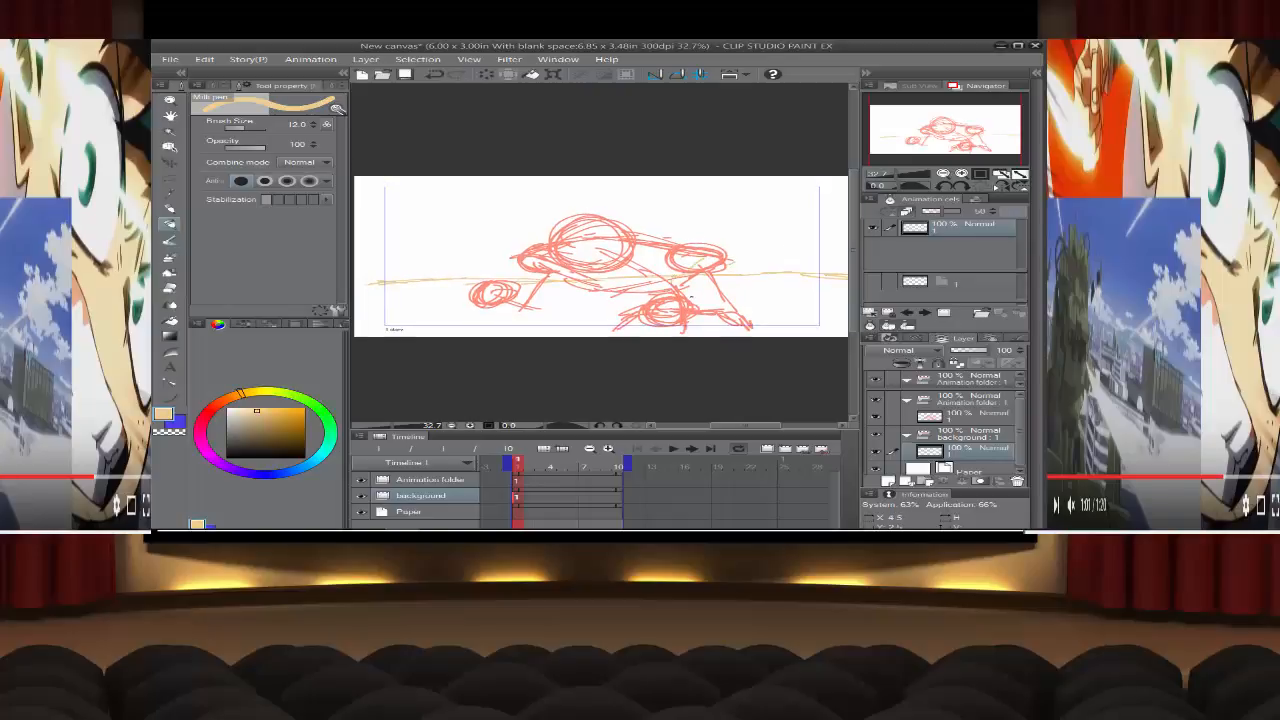
Step: Sketch a ground line to the lower right, an arched stroke above the character and small scenery marks at the upper left
mouse_move(752, 306)
mouse_down()
mouse_move(818, 308)
mouse_move(734, 305)
mouse_up()
mouse_move(688, 243)
mouse_down()
mouse_move(718, 217)
mouse_move(686, 207)
mouse_up()
mouse_move(674, 194)
mouse_down()
mouse_move(698, 226)
mouse_move(731, 216)
mouse_up()
drag(462, 223, 464, 241)
drag(469, 212, 501, 225)
drag(469, 234, 477, 242)
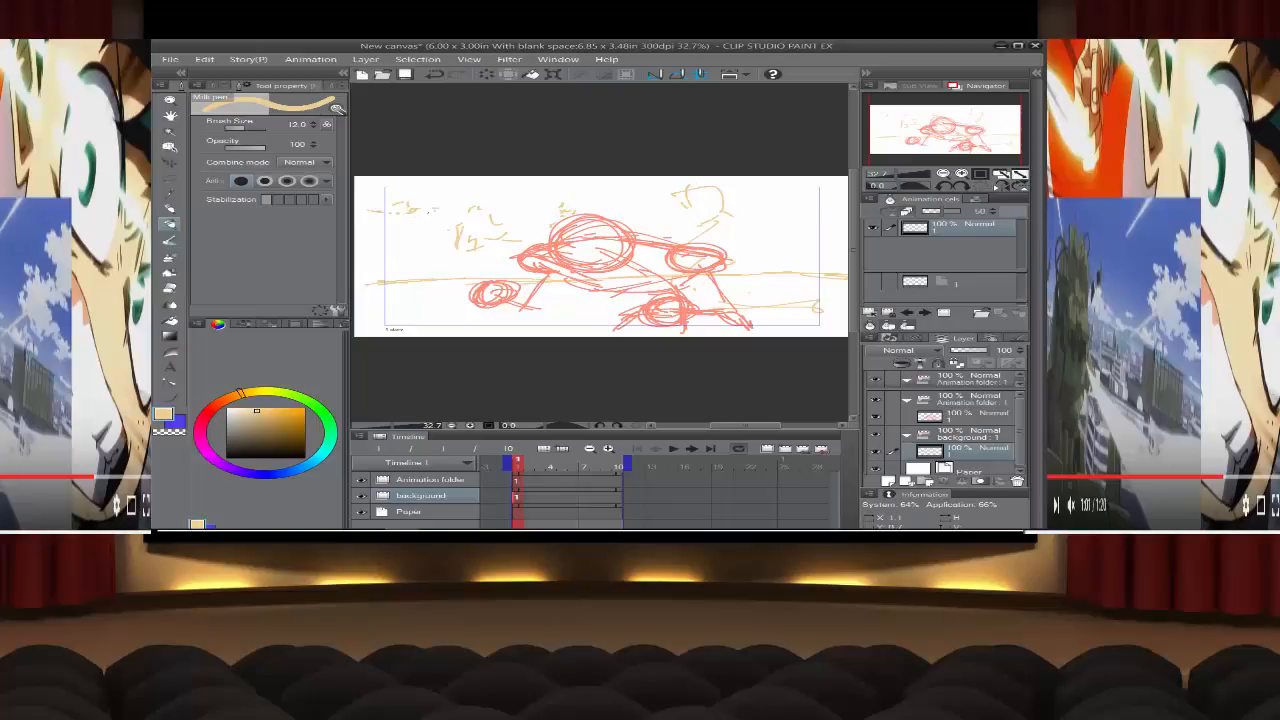
Step: Add loose wavy horizontal lines across the sky on both sides of the character's head
drag(444, 212, 560, 216)
drag(406, 239, 448, 236)
drag(623, 219, 728, 243)
drag(587, 210, 740, 228)
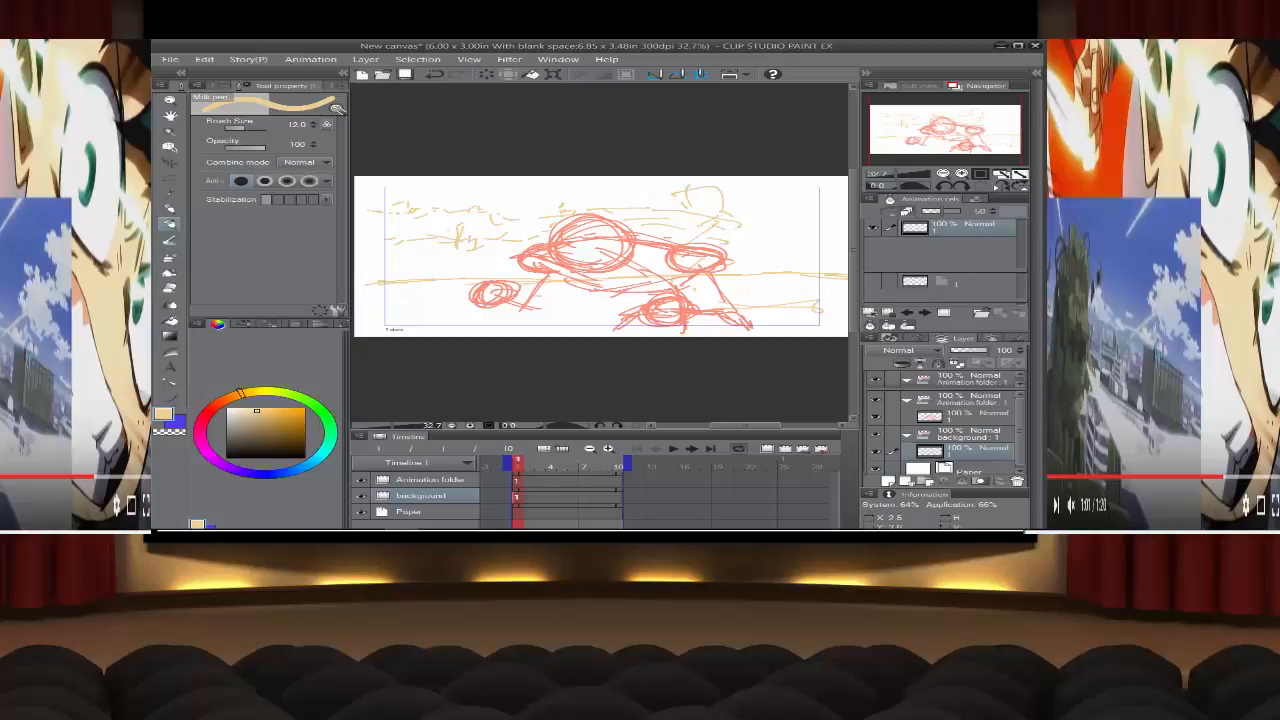
Step: Sketch ground contour lines on the left around the horizon and a small rough shape at the lower right
drag(415, 326, 532, 273)
drag(406, 271, 446, 268)
drag(420, 256, 474, 266)
drag(384, 265, 502, 268)
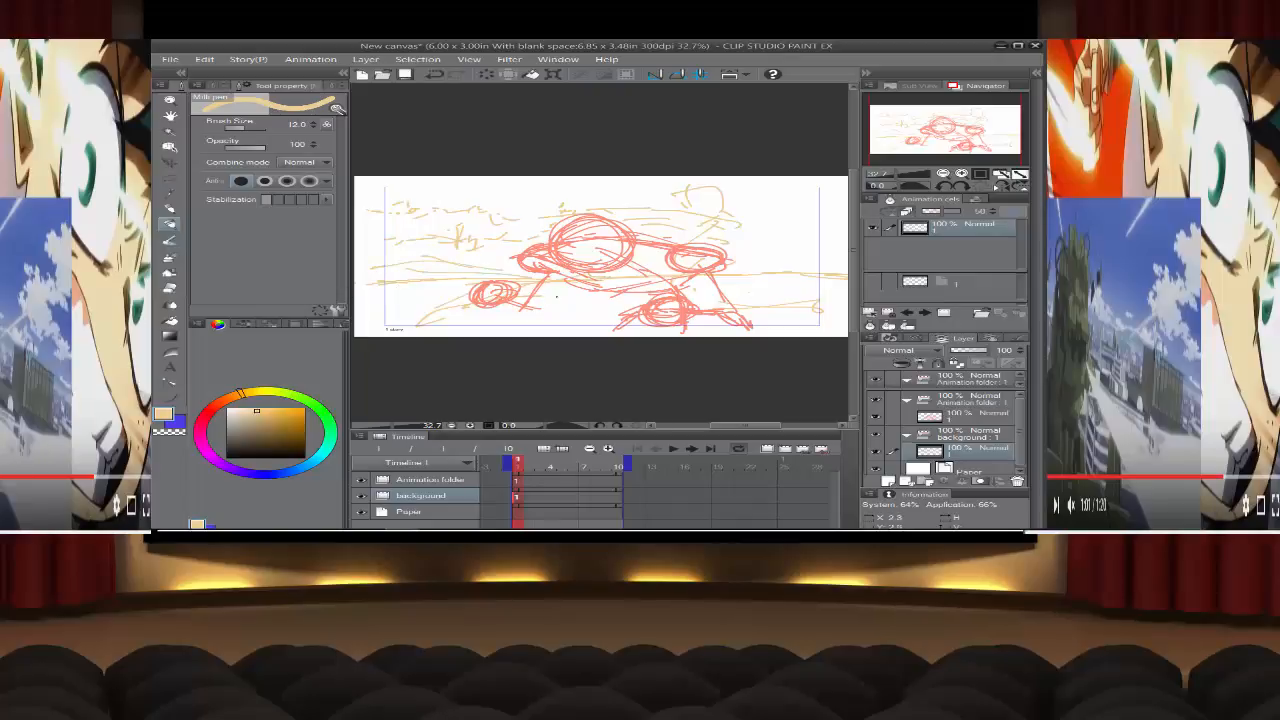
mouse_move(855, 271)
mouse_down()
mouse_move(796, 322)
mouse_move(816, 274)
mouse_up()
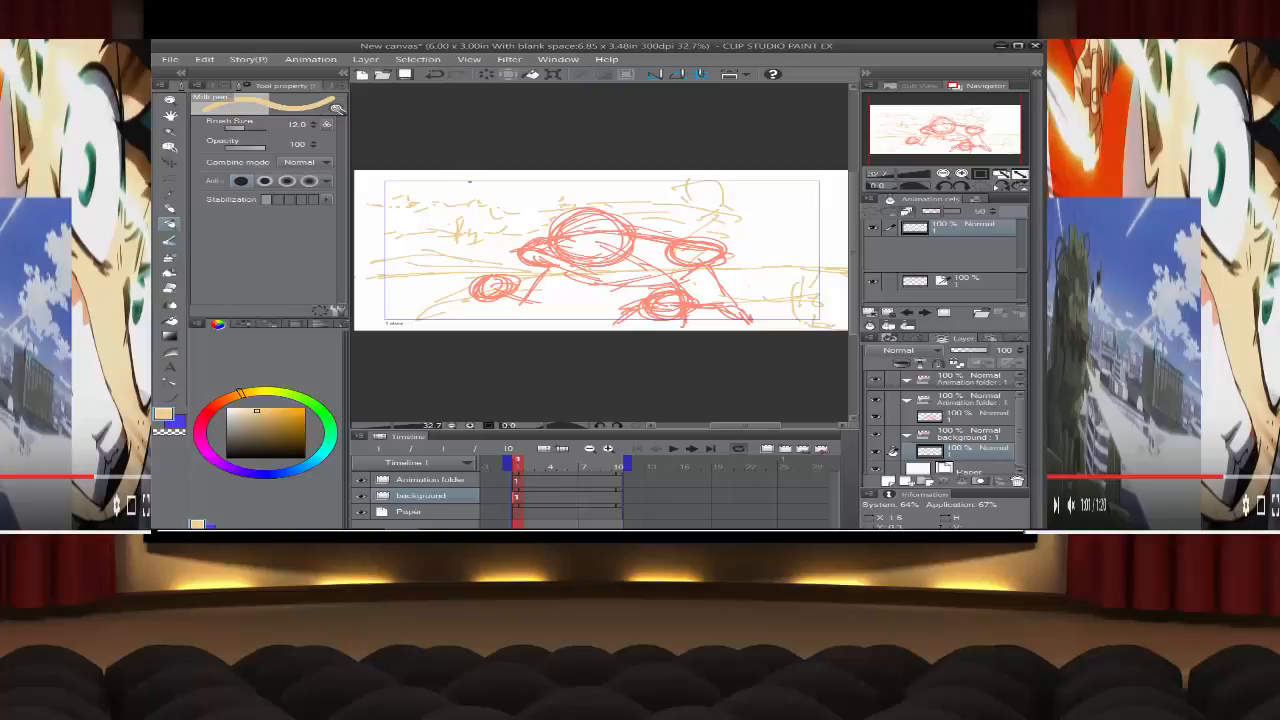
Step: Draw a sun circle at the canvas's upper edge with short cloud strokes on either side of it
mouse_move(493, 180)
mouse_down()
mouse_move(524, 188)
mouse_move(498, 174)
mouse_up()
drag(405, 174, 389, 177)
mouse_move(582, 186)
mouse_down()
mouse_move(622, 182)
mouse_move(562, 181)
mouse_move(650, 182)
mouse_up()
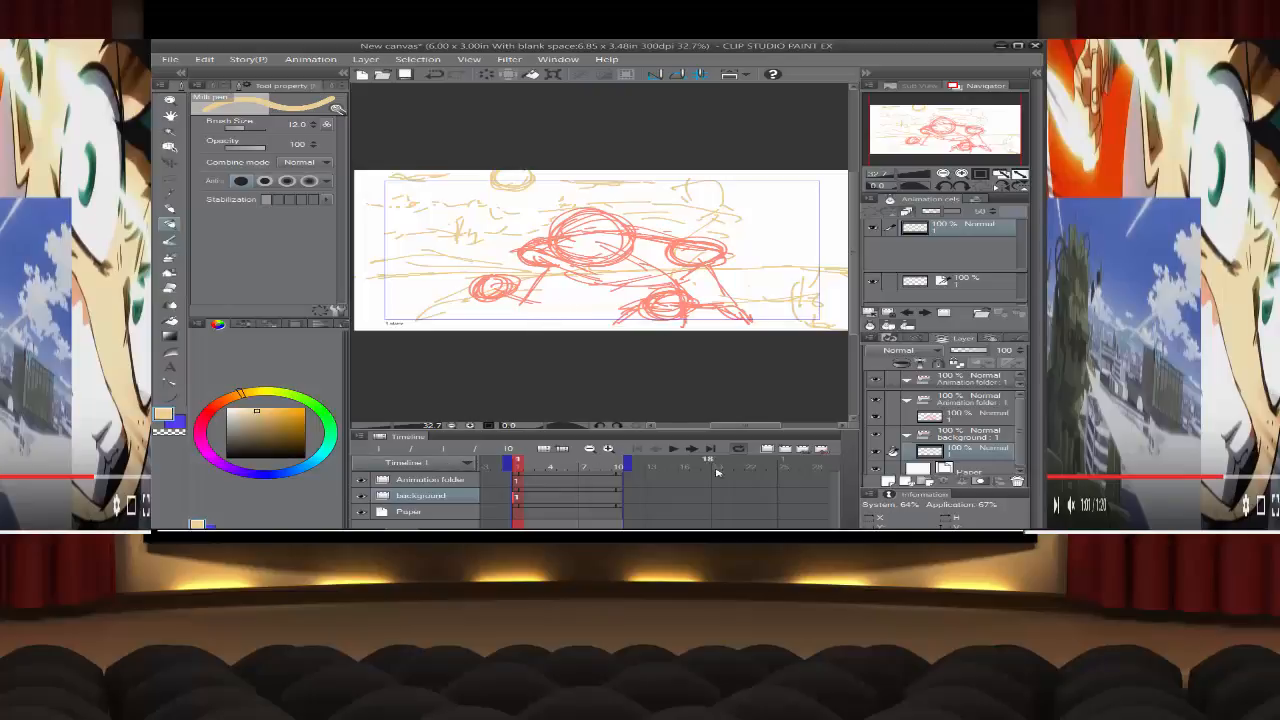
Step: Add an animation folder named "motion objects" above the background folder and create its first cel
click(765, 449)
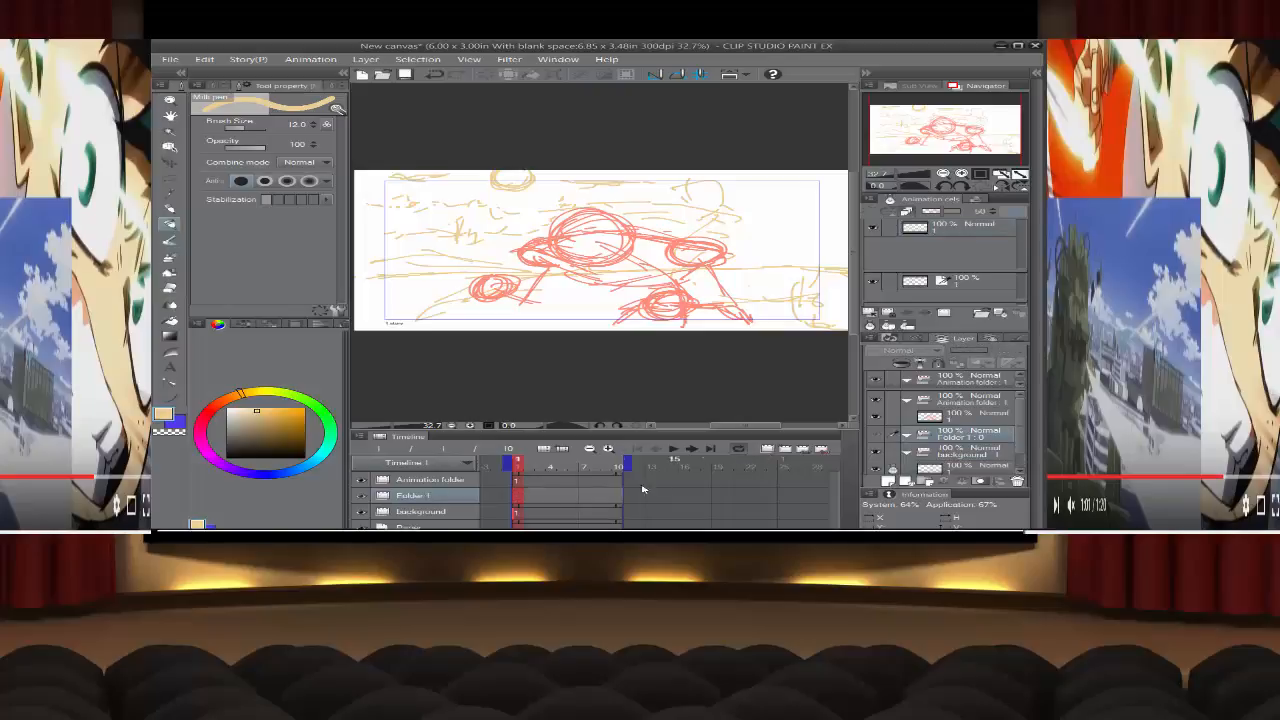
double_click(424, 496)
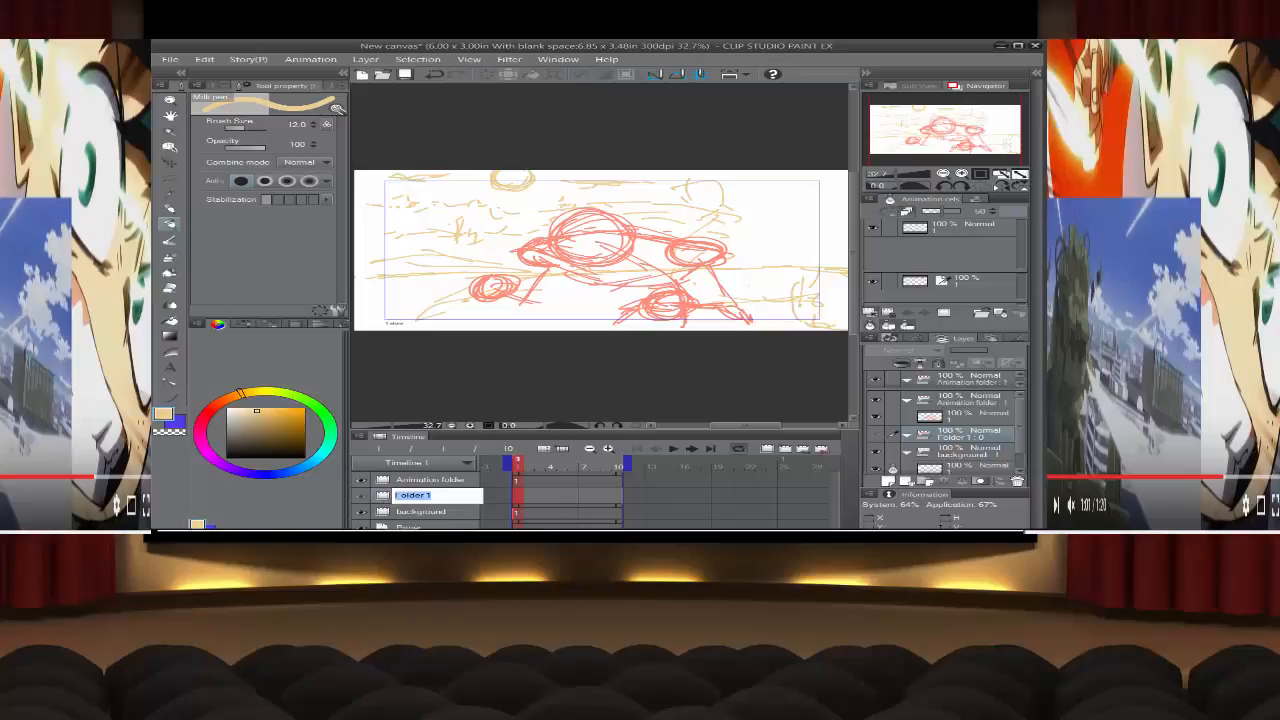
mouse_move(367, 528)
text(motion t)
key(BackSpace)
text(s)
key(Return)
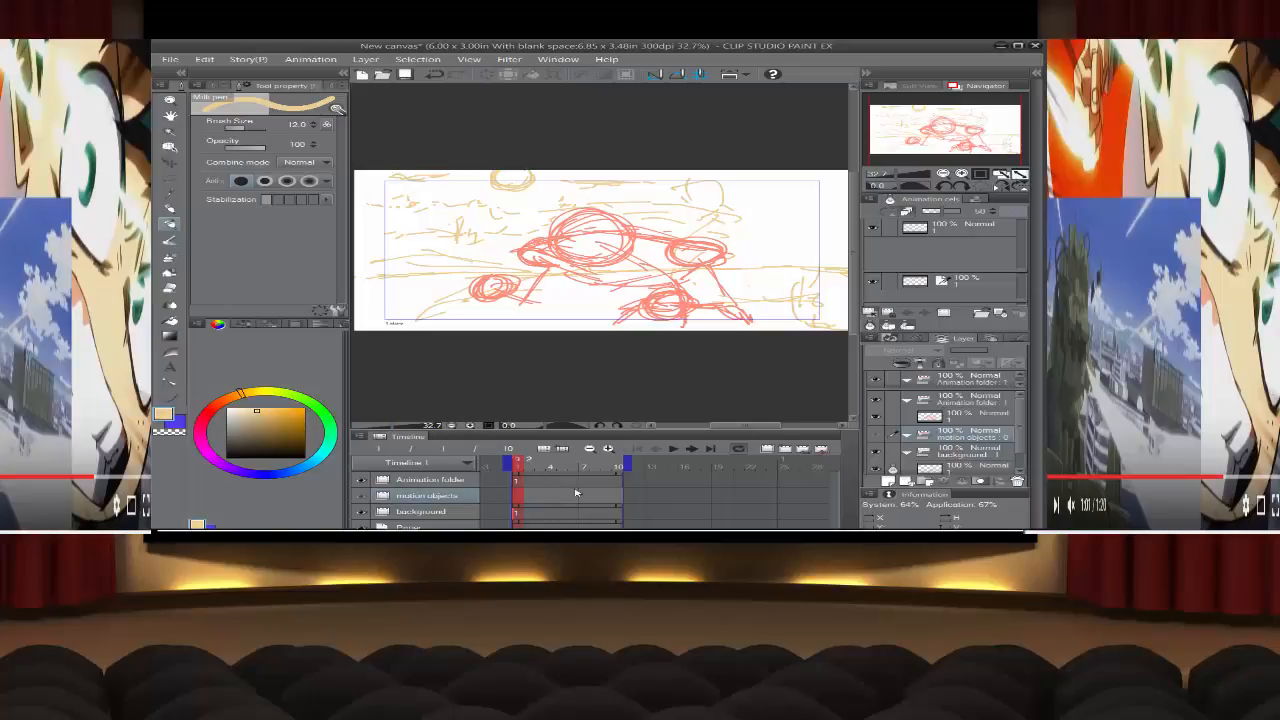
click(785, 449)
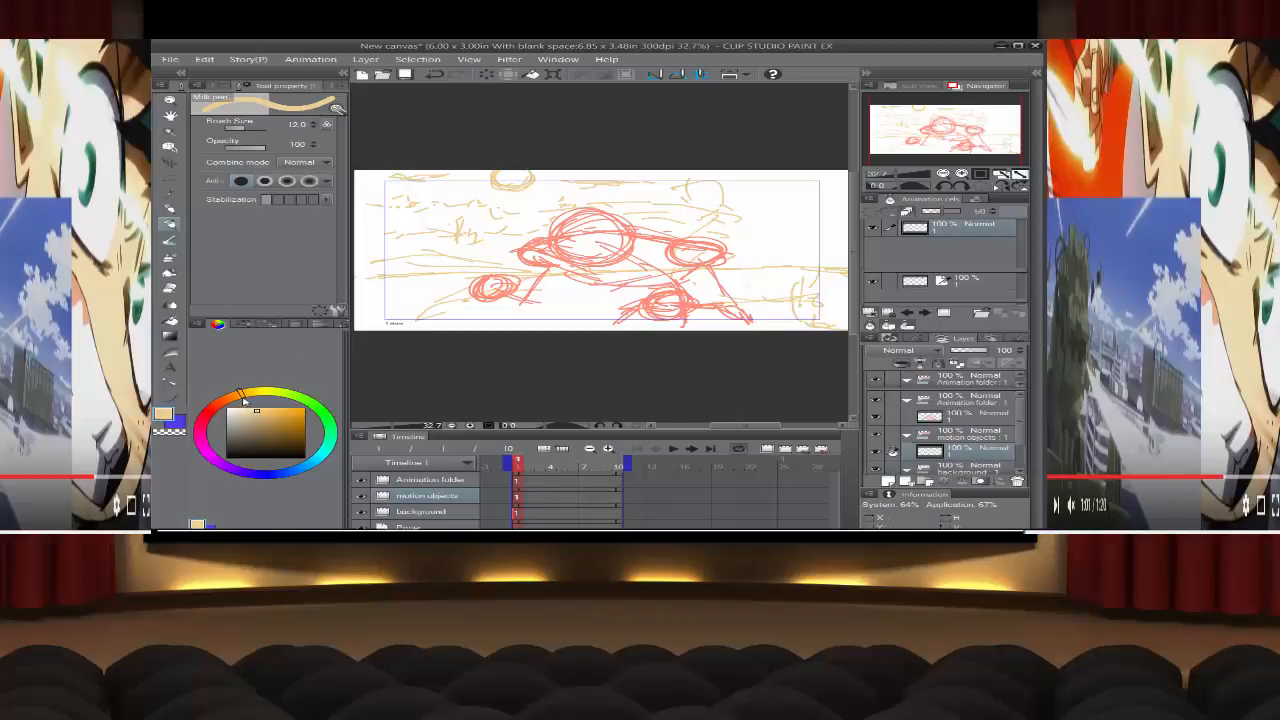
Step: Outline jagged debris shapes in magenta around the character, including a large one at the canvas's right edge
click(207, 449)
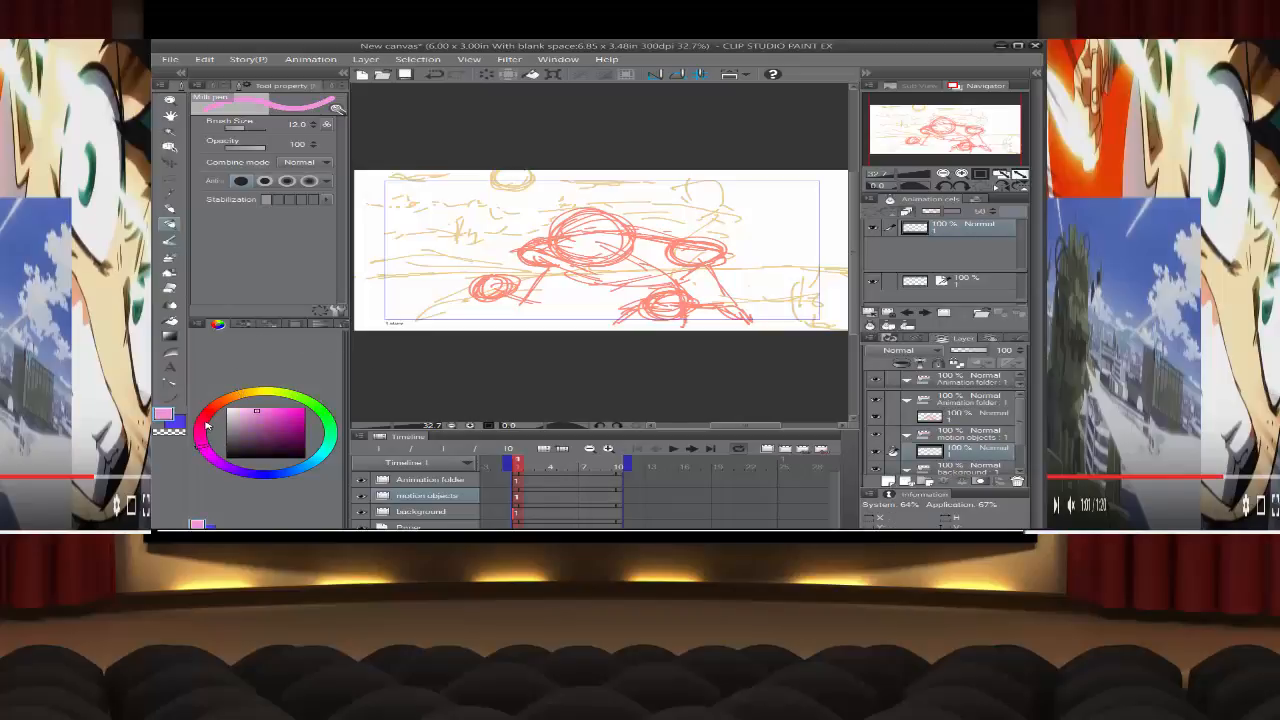
mouse_move(206, 423)
mouse_down()
mouse_move(205, 445)
mouse_move(260, 414)
mouse_up()
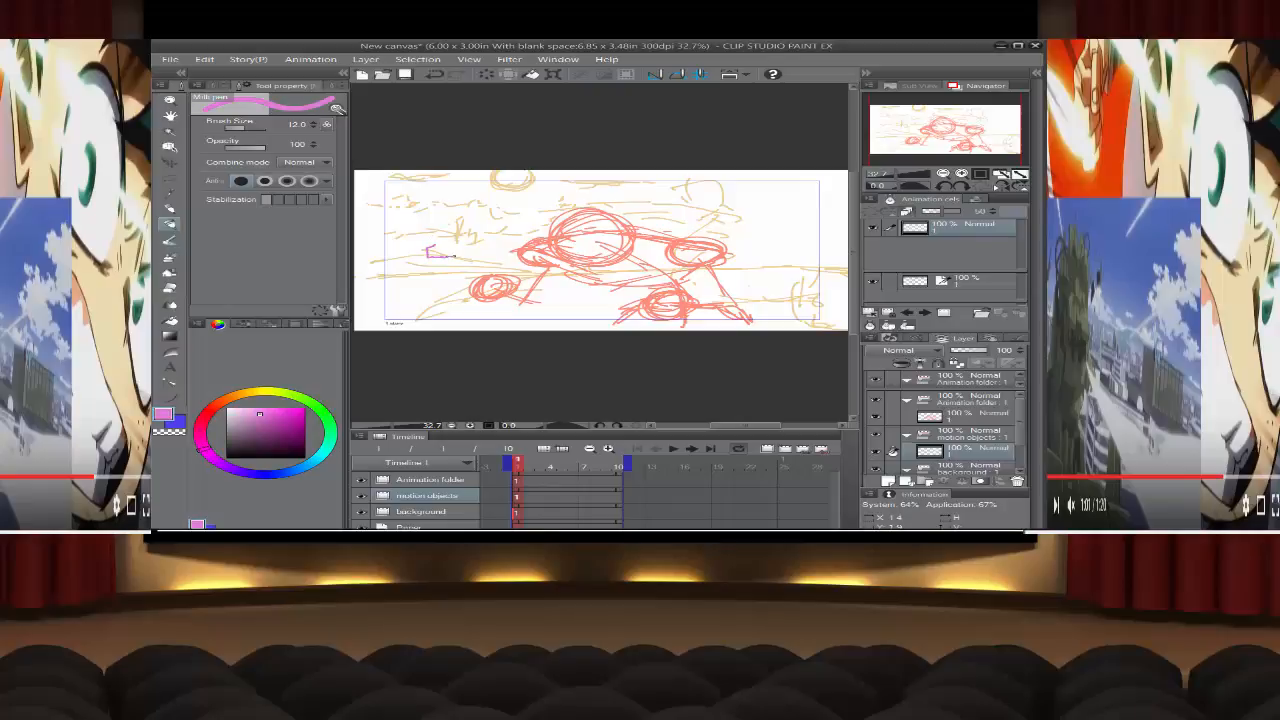
mouse_move(485, 215)
mouse_down()
mouse_move(517, 219)
mouse_move(549, 198)
mouse_move(496, 186)
mouse_up()
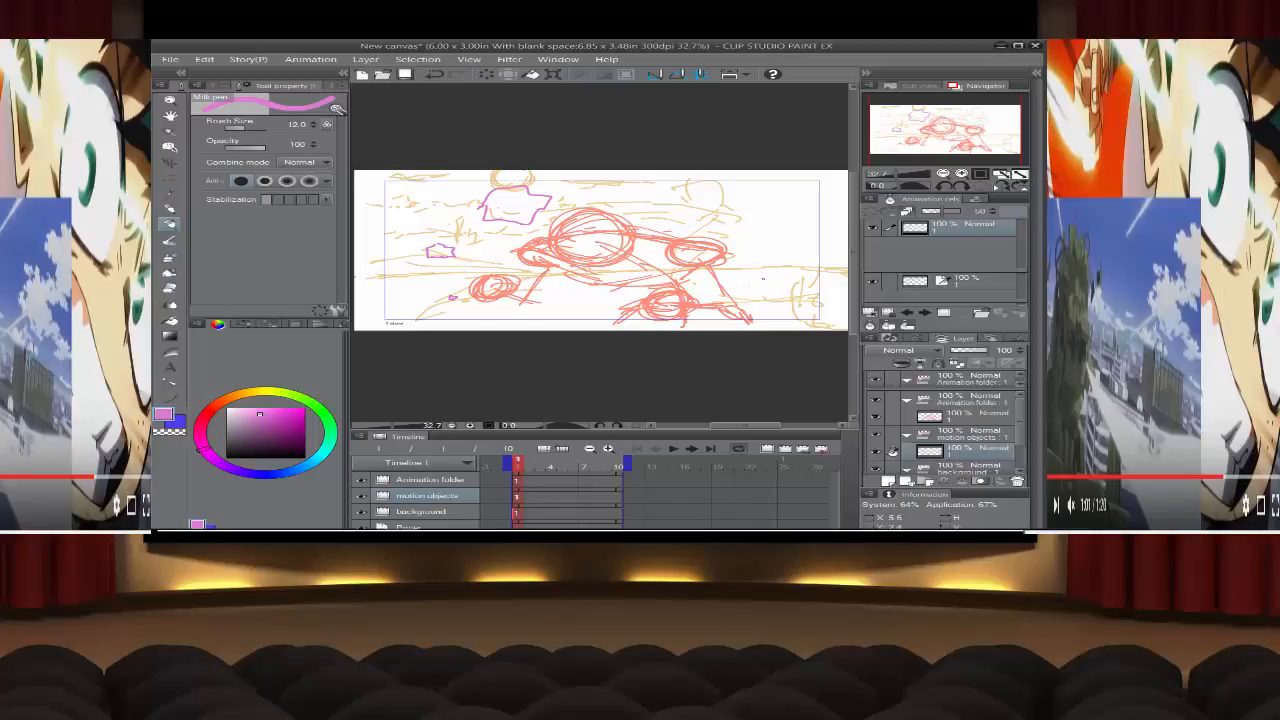
mouse_move(767, 248)
mouse_down()
mouse_move(731, 275)
mouse_move(746, 298)
mouse_move(768, 298)
mouse_move(785, 322)
mouse_move(831, 318)
mouse_move(822, 237)
mouse_up()
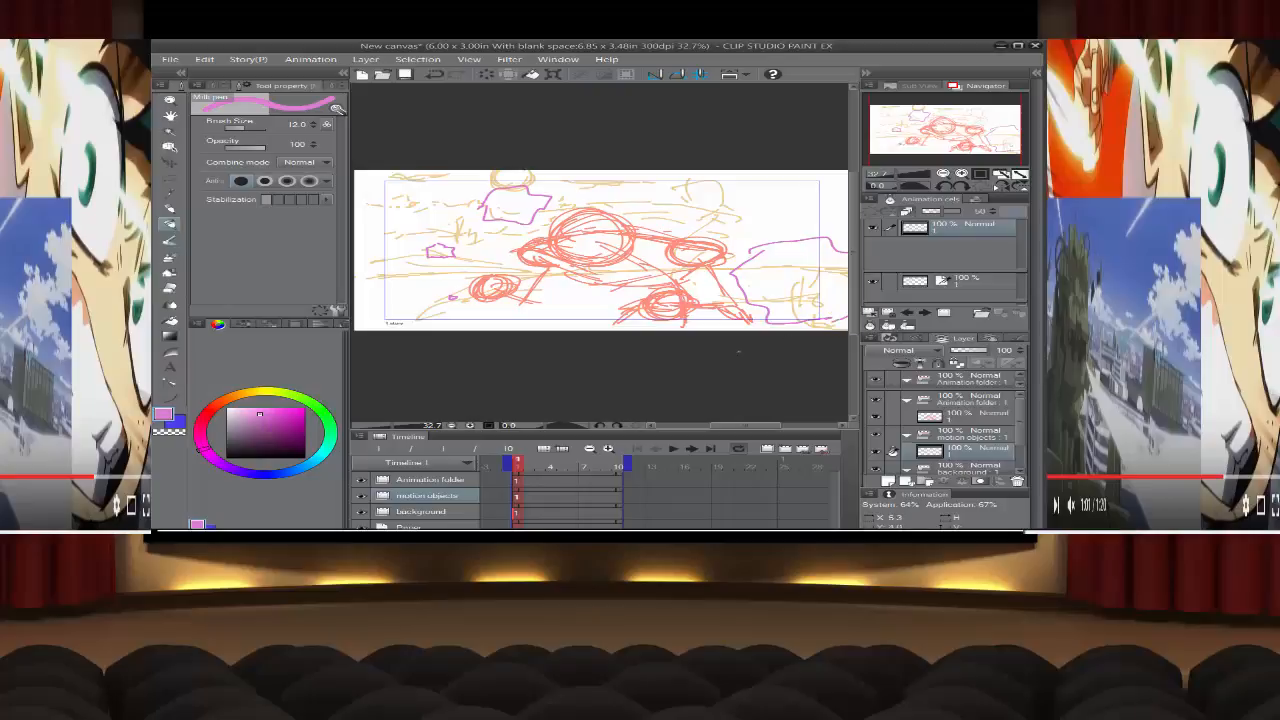
drag(760, 427, 758, 427)
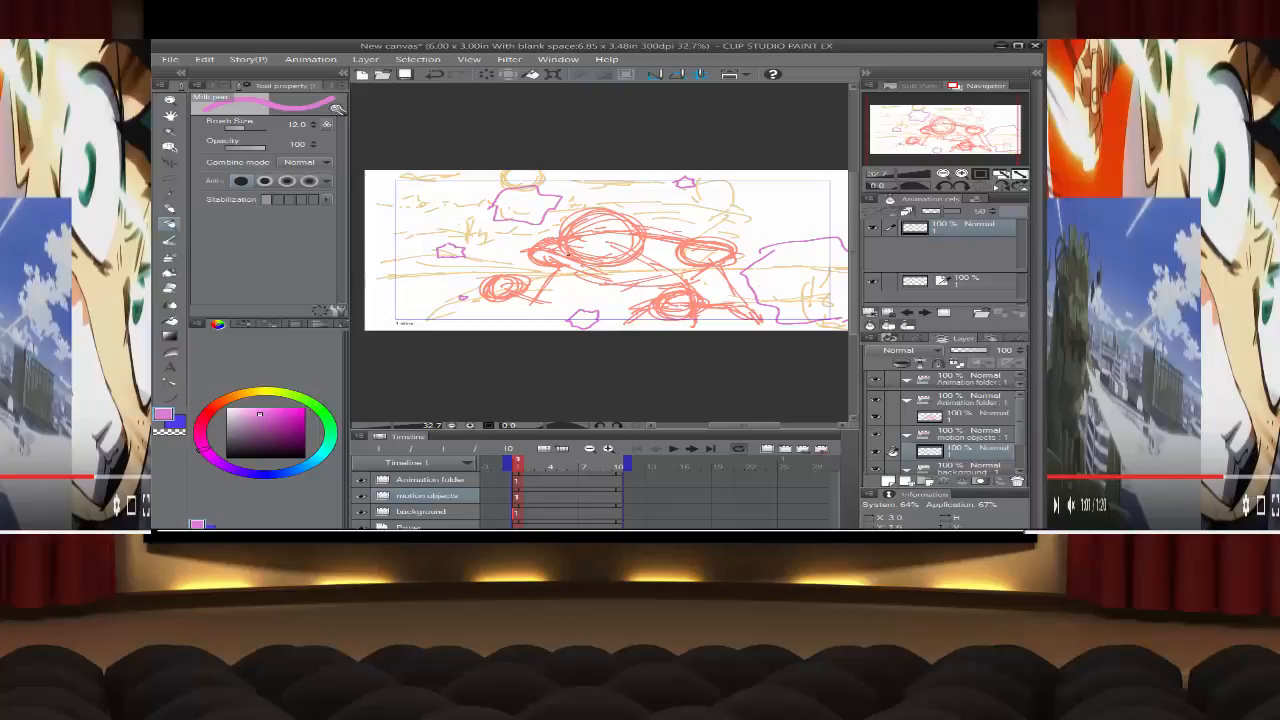
Step: Go to frame 2 of the motion objects track and widen the window to reveal the onion skin control
click(529, 500)
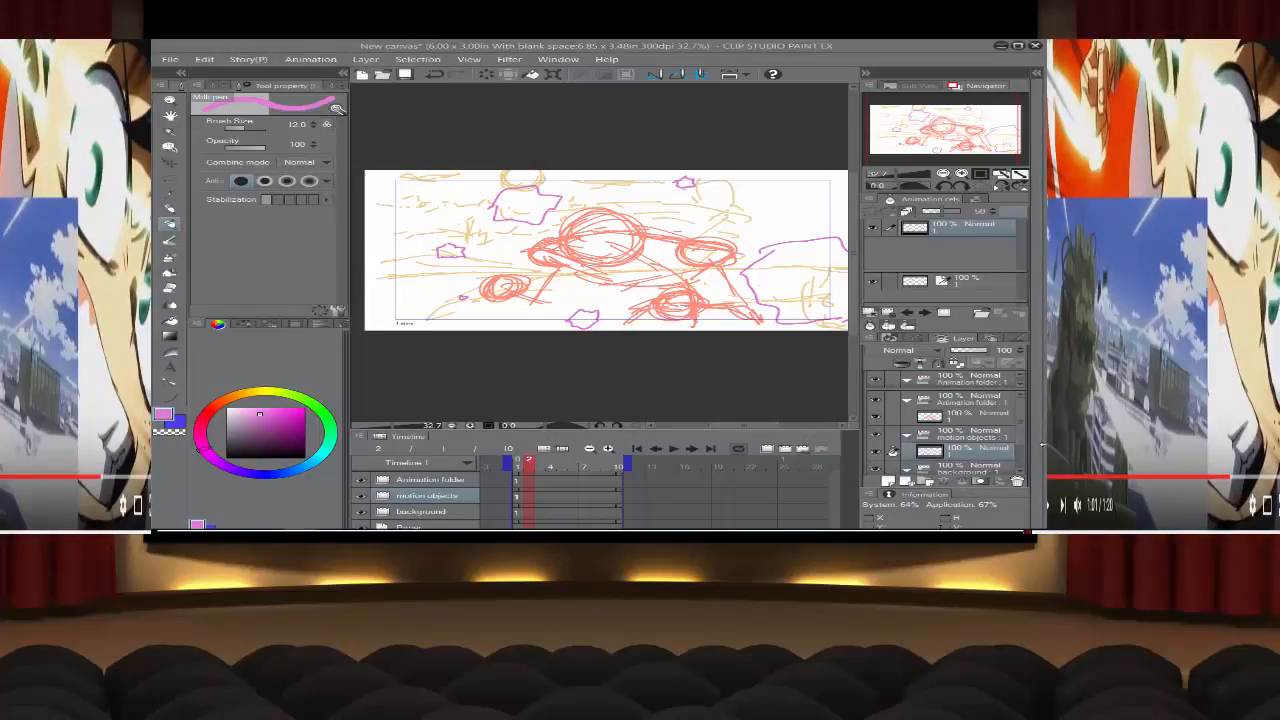
drag(1042, 445, 1062, 445)
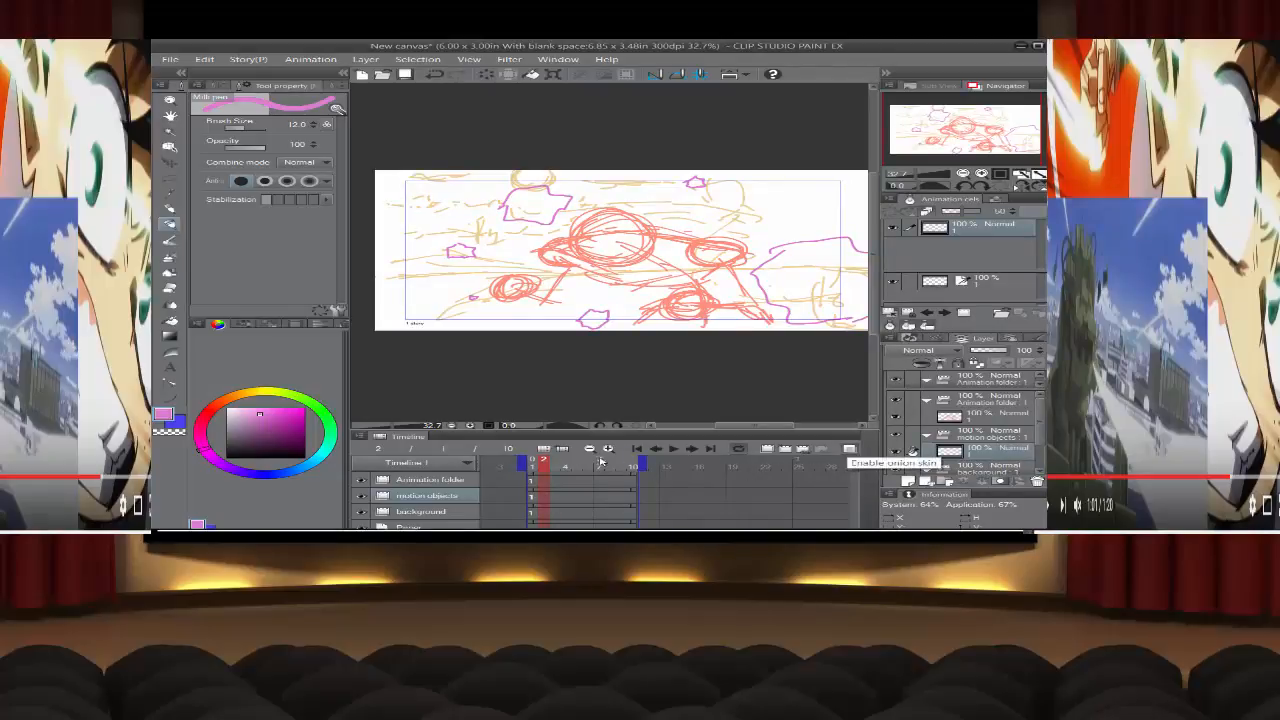
click(786, 449)
click(786, 449)
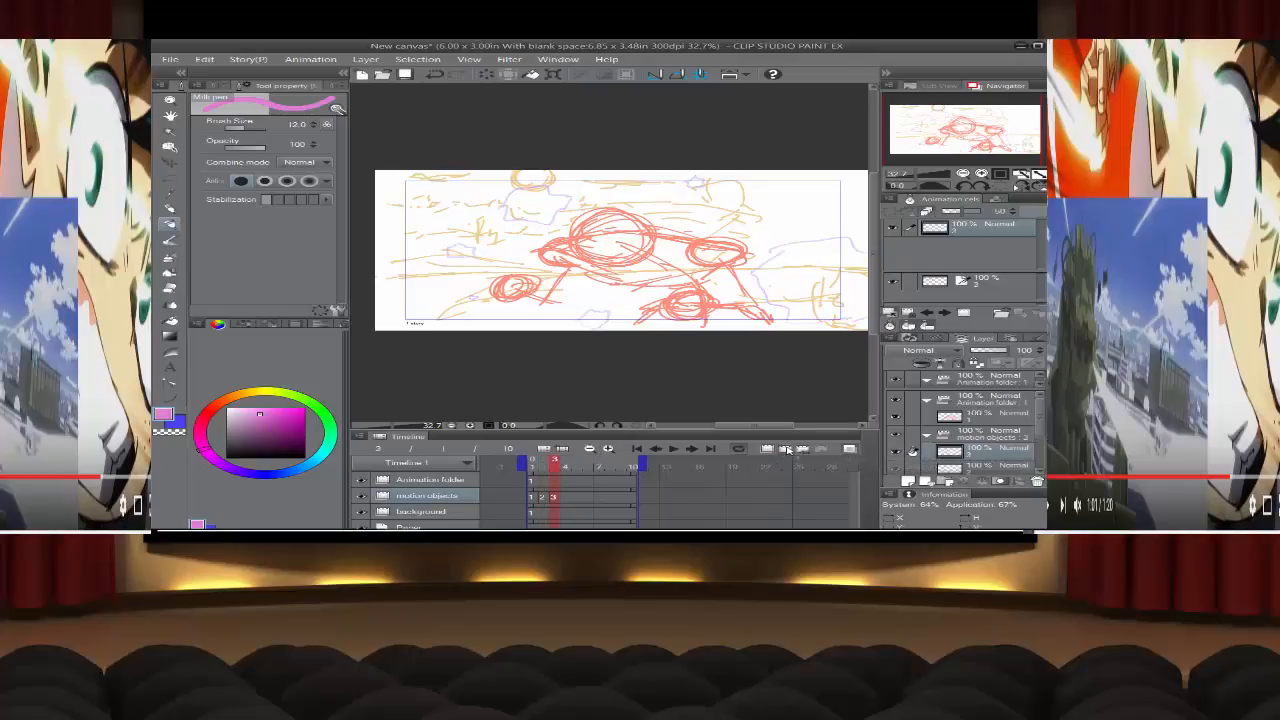
click(543, 497)
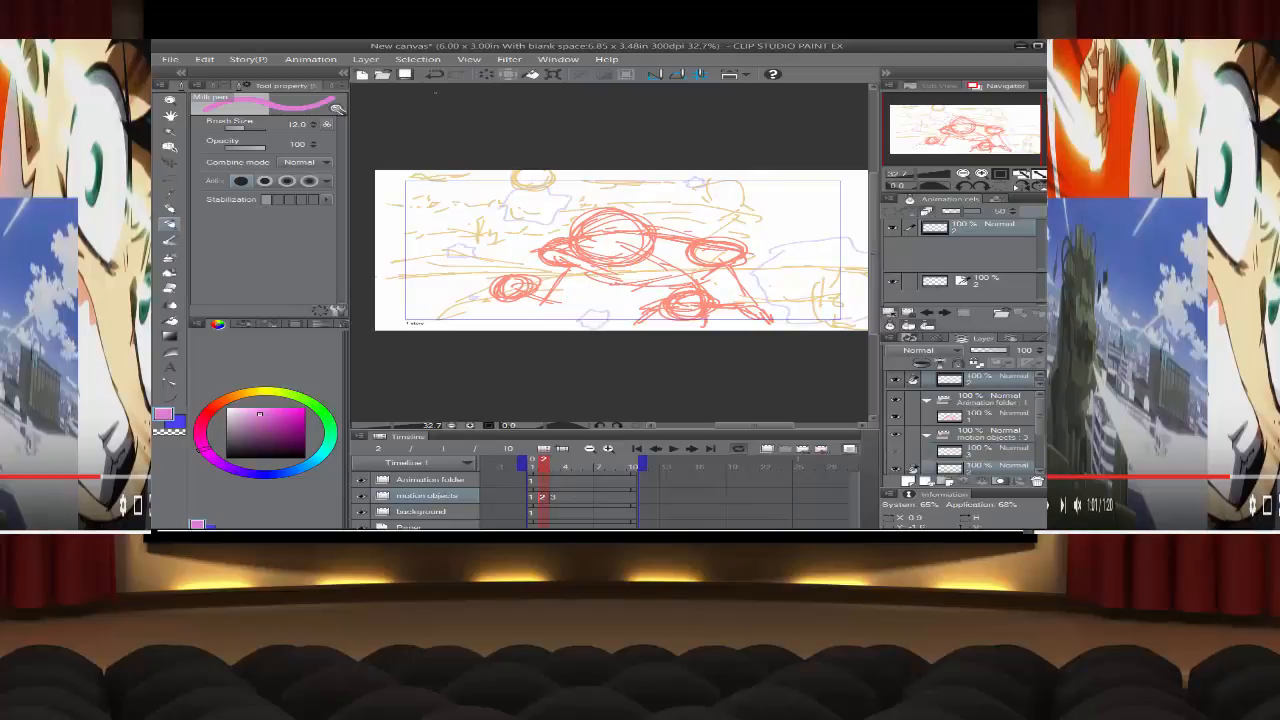
click(432, 76)
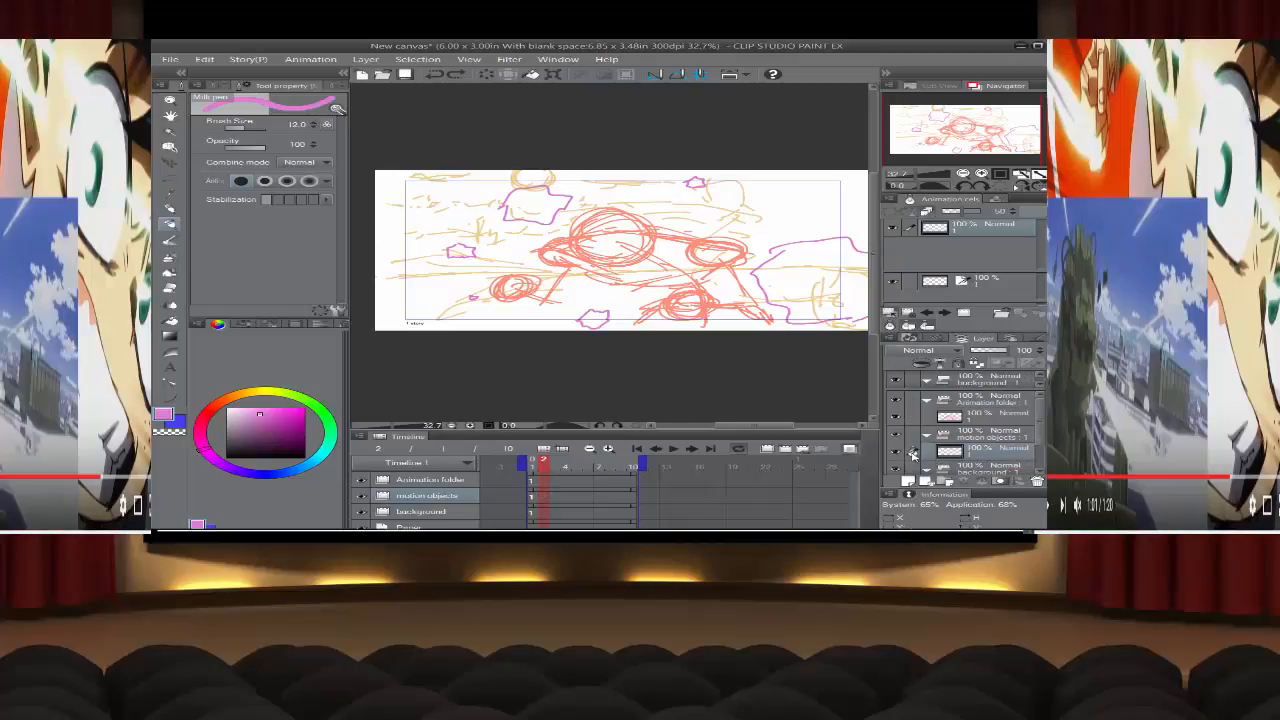
Step: Duplicate the first motion objects cel by copying and pasting it, and place the copy at frame 3
click(531, 500)
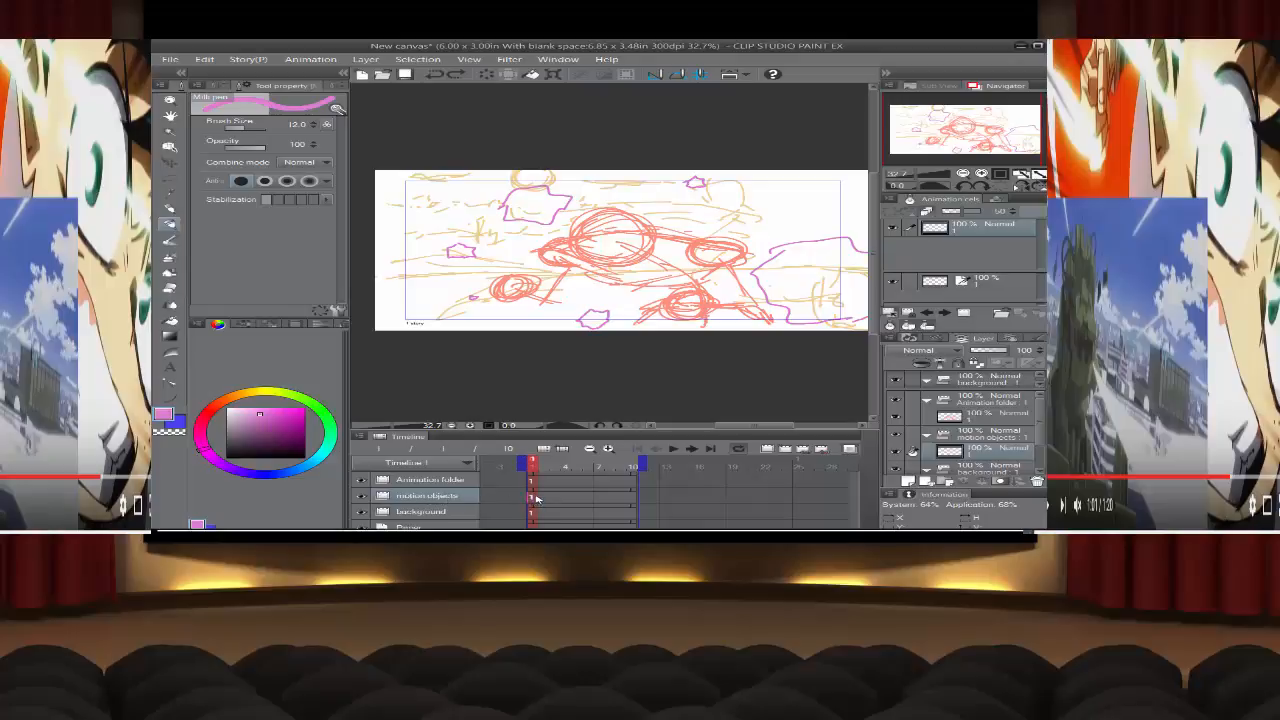
click(204, 60)
click(204, 60)
click(204, 59)
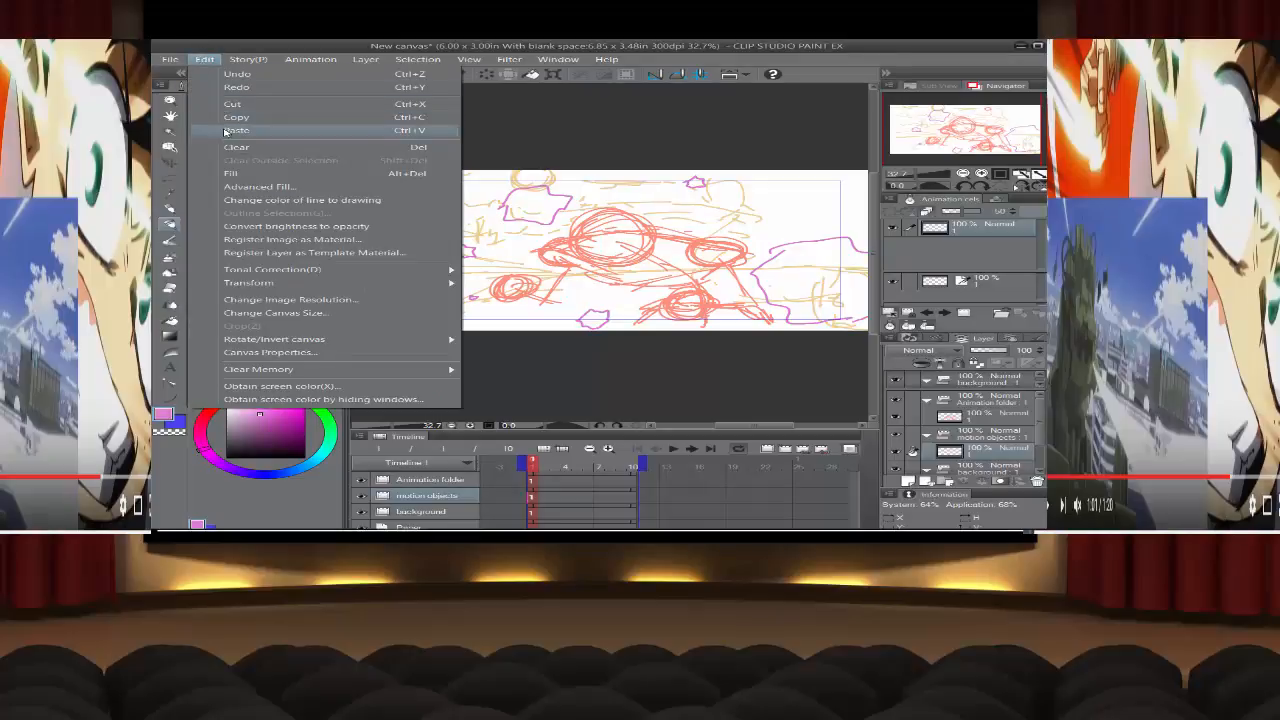
click(228, 130)
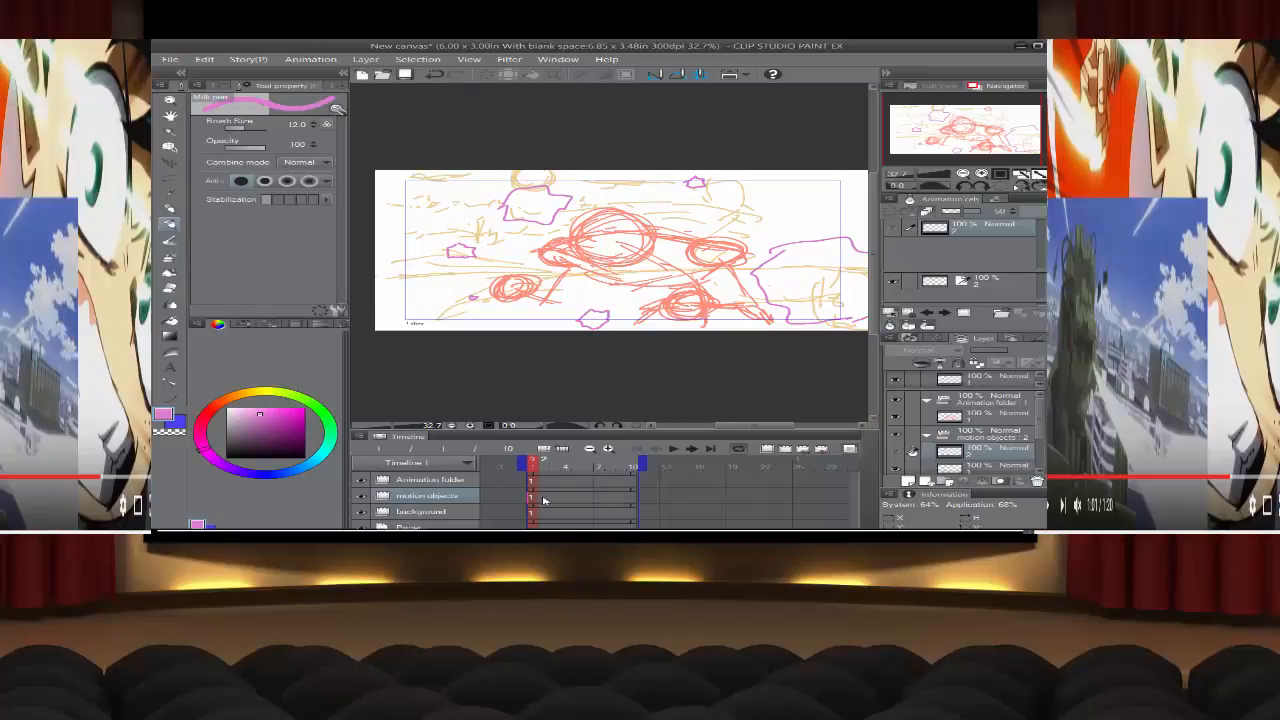
right_click(543, 497)
click(555, 473)
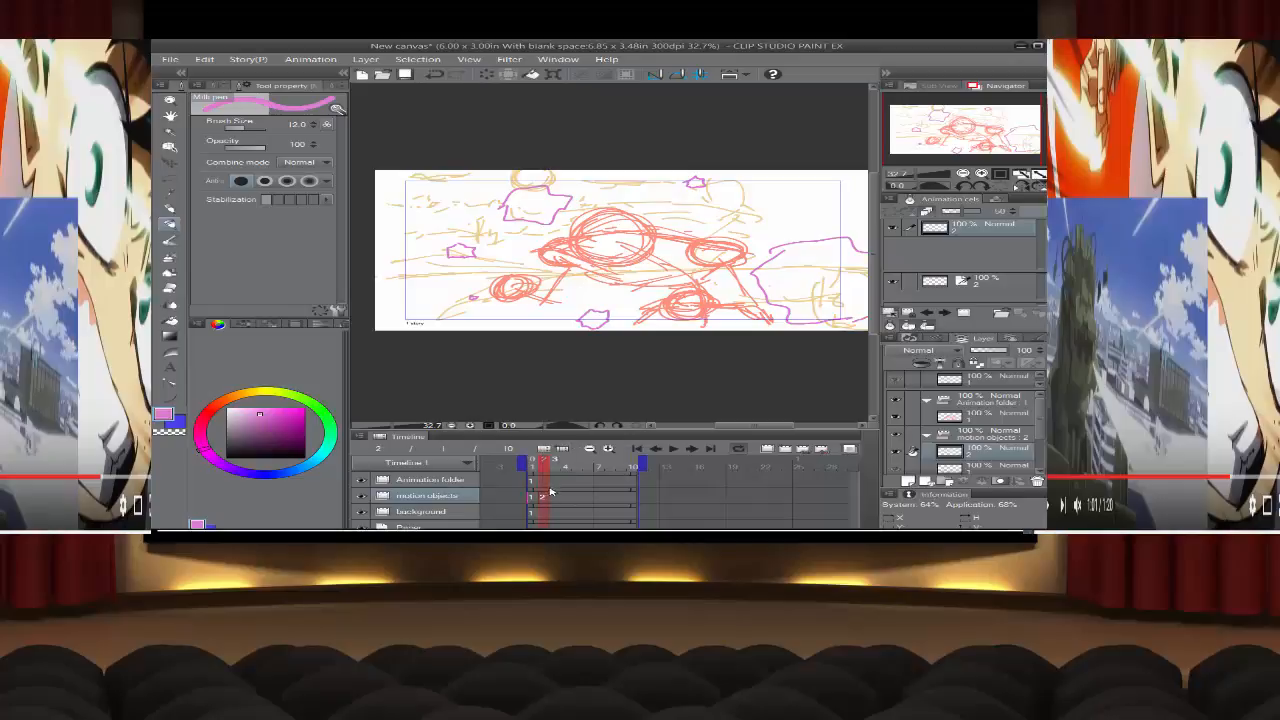
drag(543, 496, 554, 504)
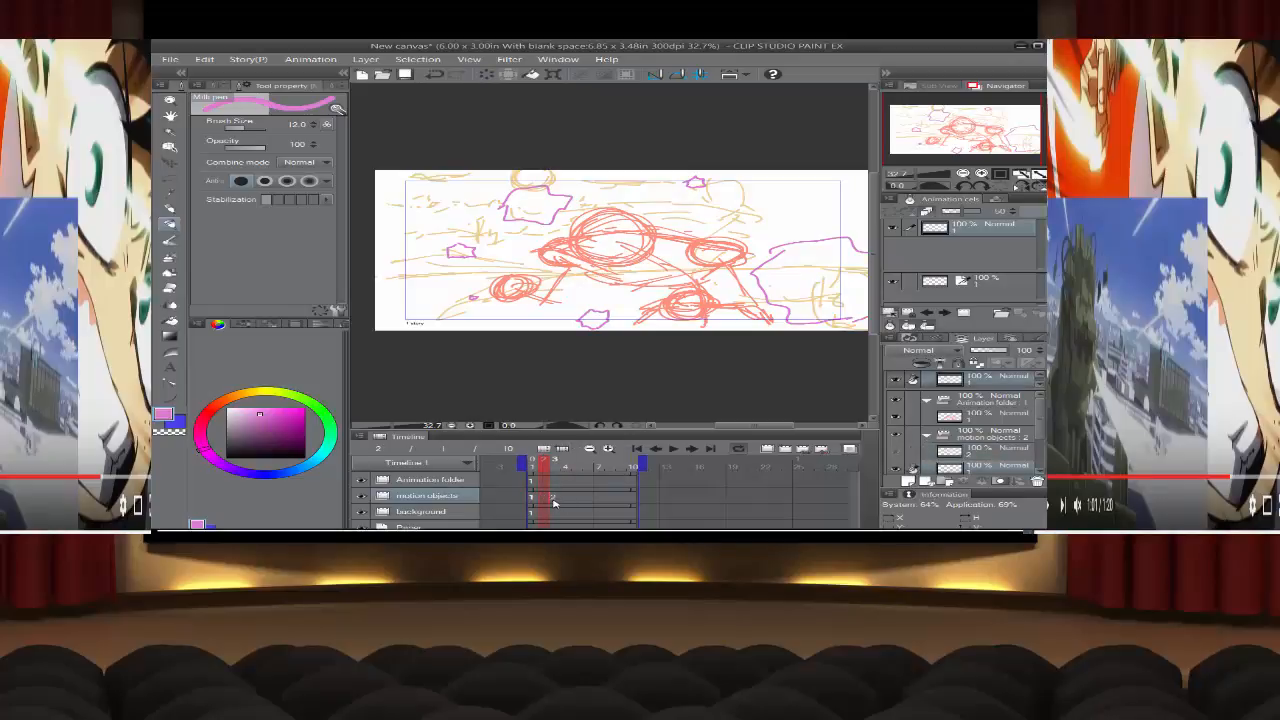
Step: On the motion objects cel at frame 3, lasso the large debris shape at the canvas's right edge and move it upward
click(555, 498)
click(534, 501)
click(556, 501)
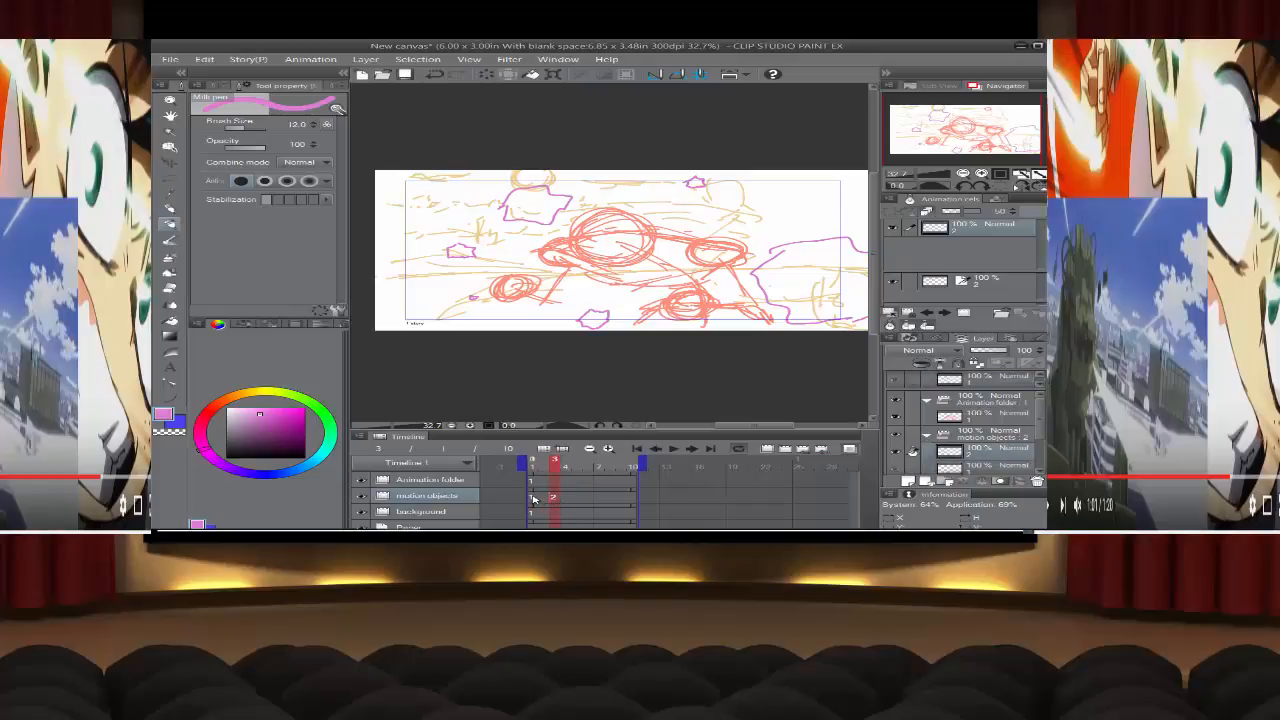
click(534, 499)
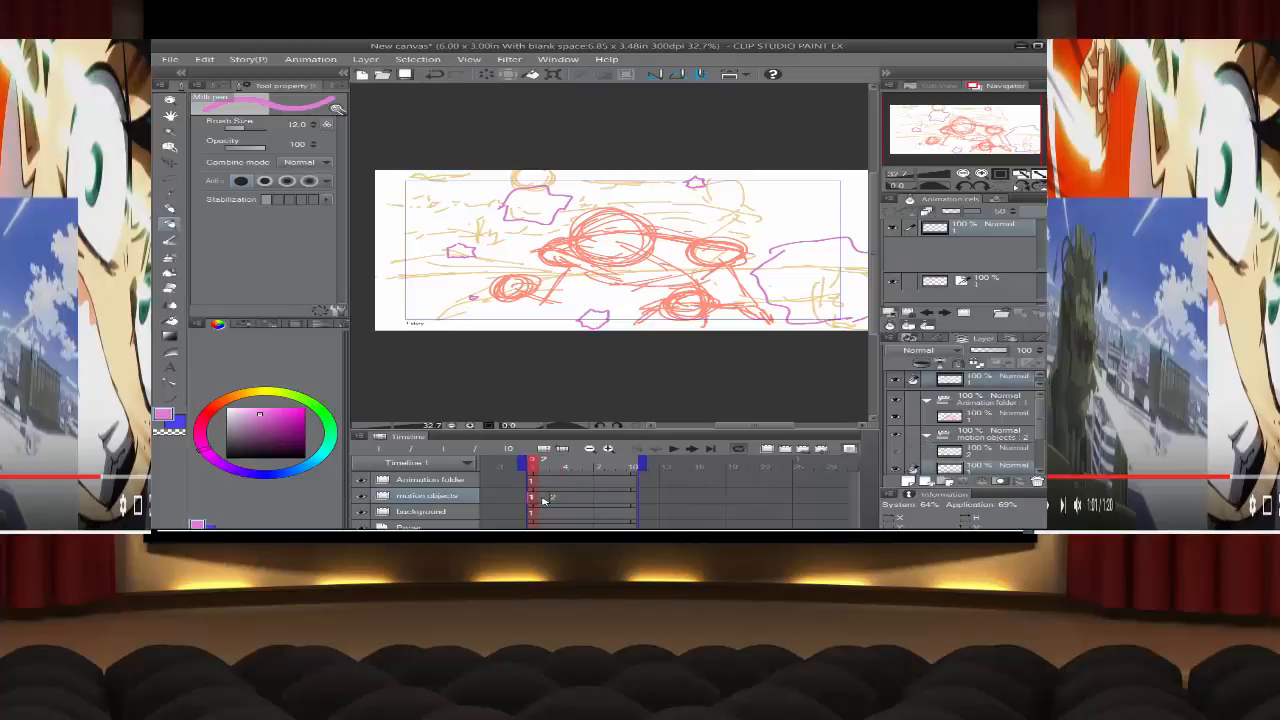
click(549, 500)
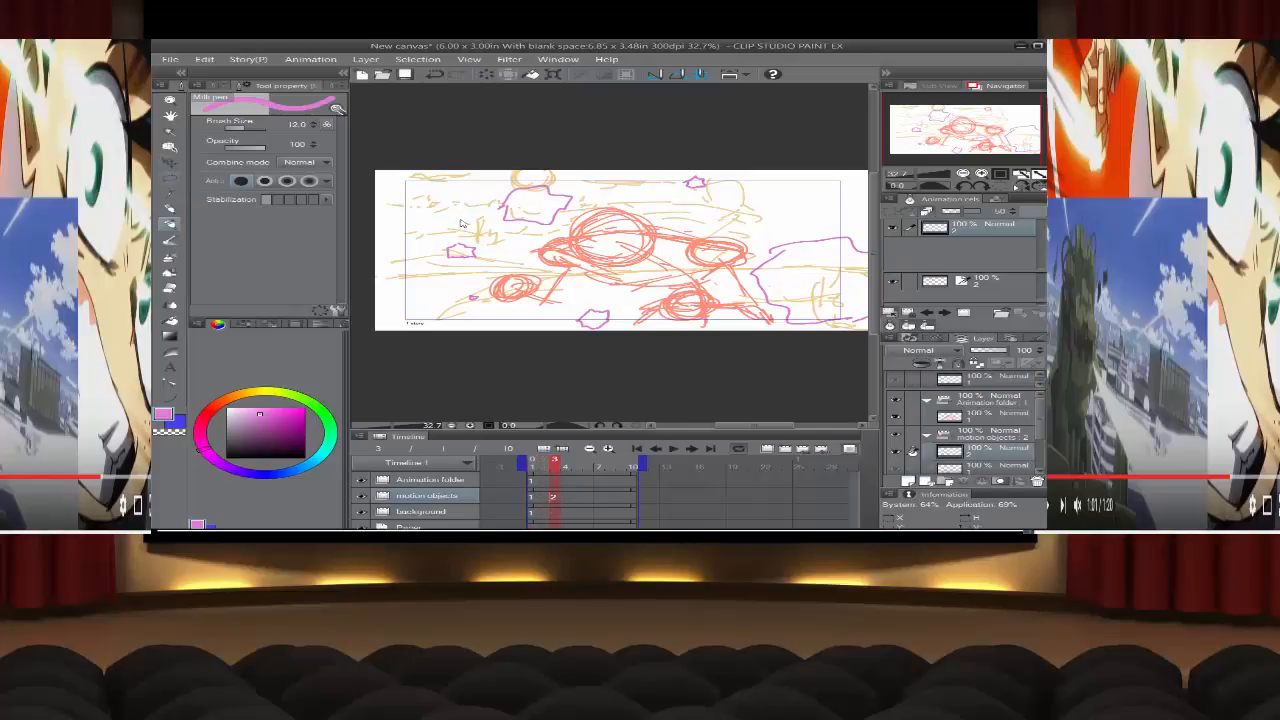
click(170, 177)
mouse_move(760, 240)
mouse_down()
mouse_move(729, 290)
mouse_move(759, 318)
mouse_move(809, 327)
mouse_move(792, 329)
mouse_move(779, 307)
mouse_move(784, 240)
mouse_move(742, 213)
mouse_move(604, 252)
mouse_up()
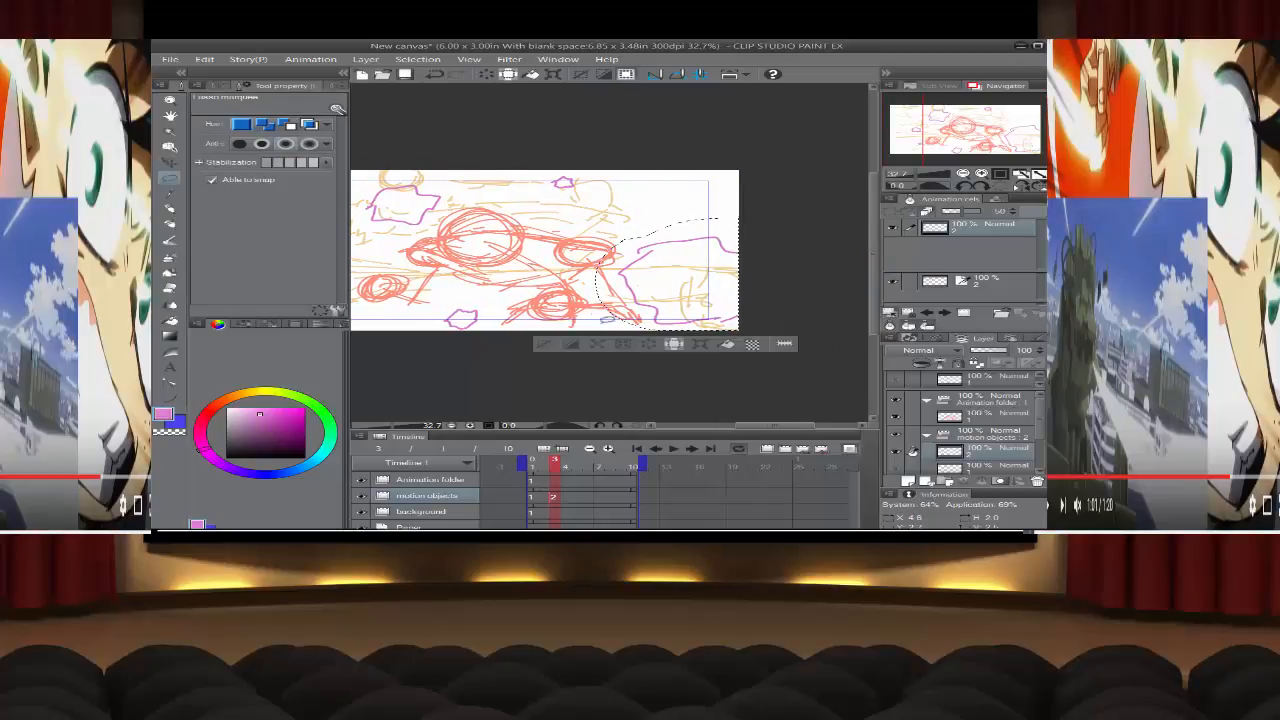
click(701, 344)
drag(706, 298, 703, 263)
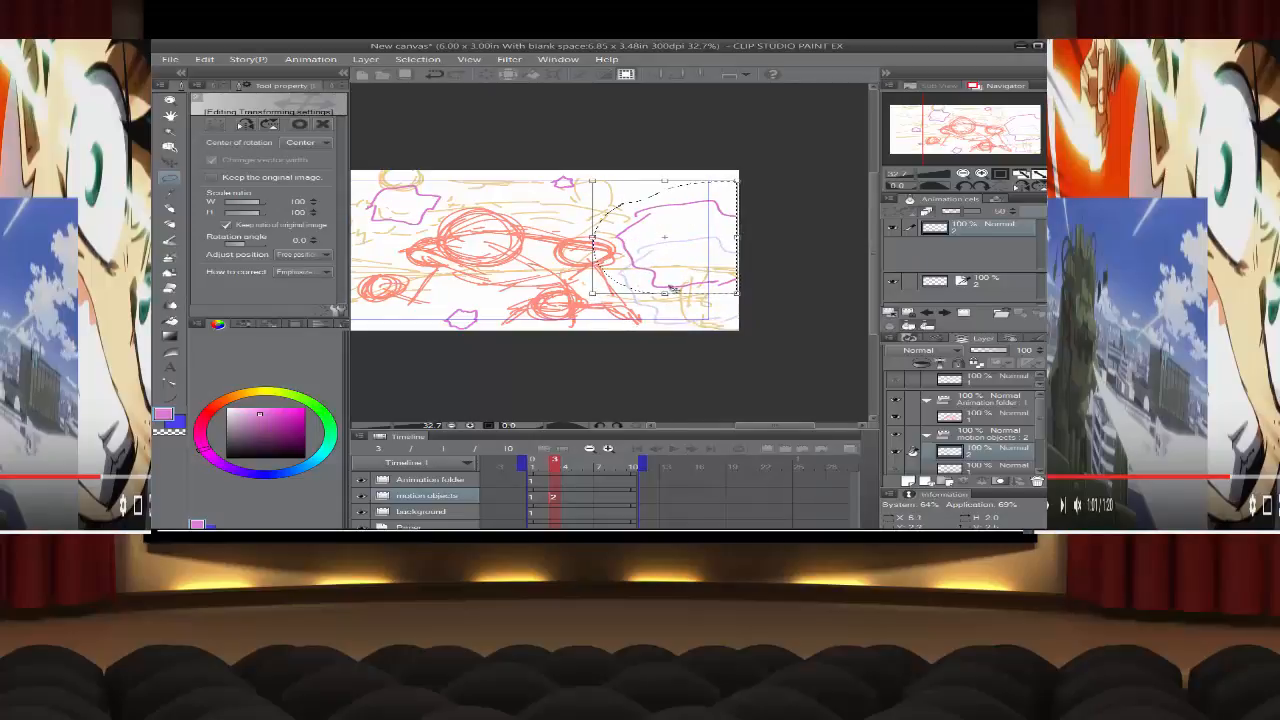
click(170, 175)
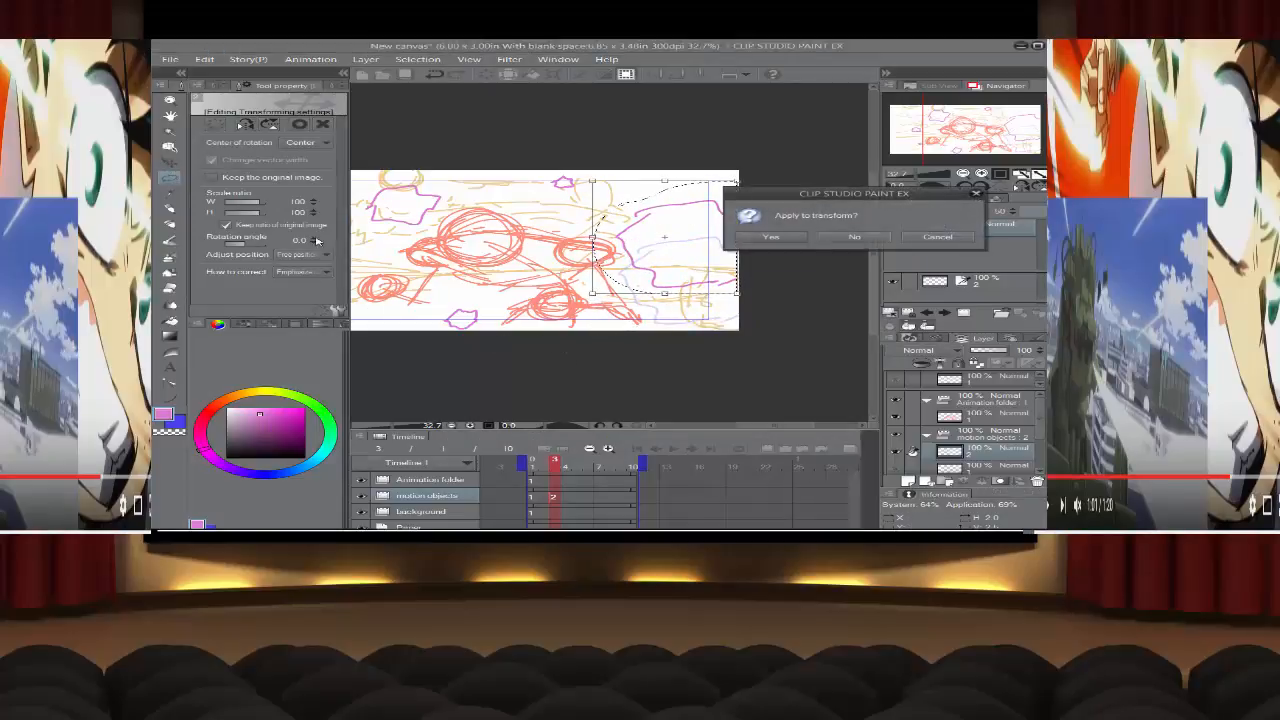
click(770, 238)
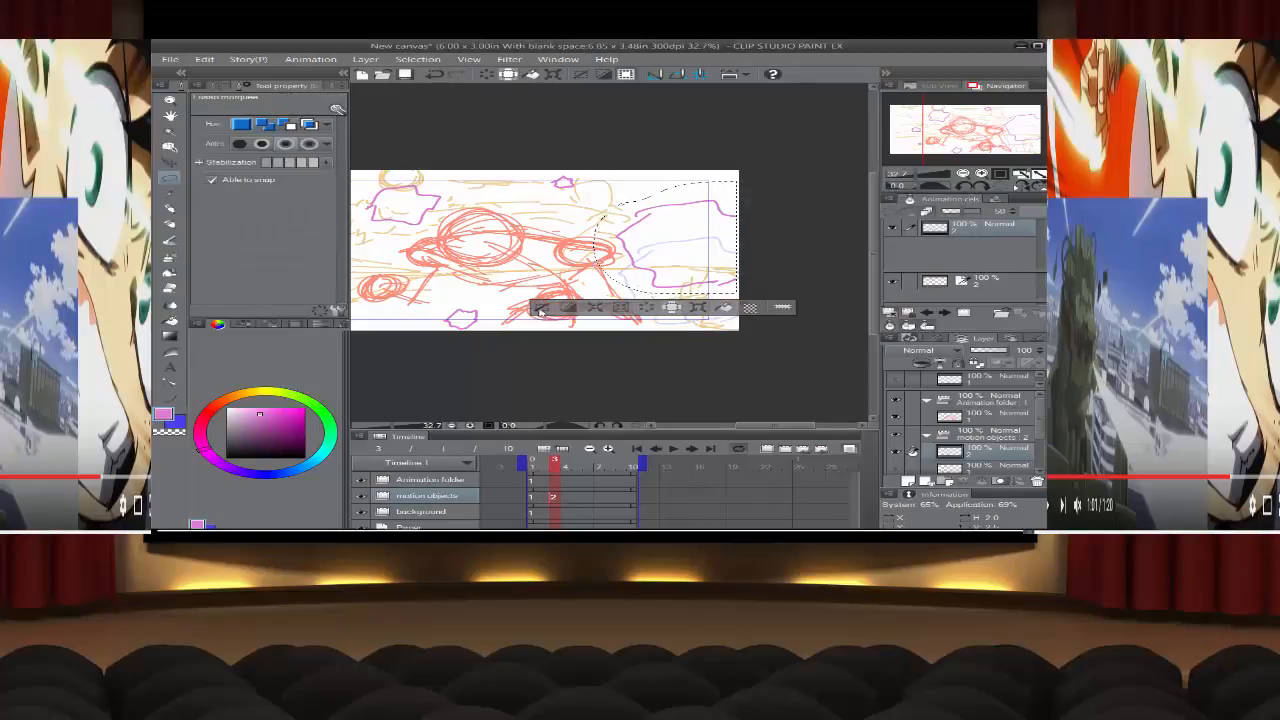
Step: Lasso the debris shape below the character, near the canvas's lower edge, and shift it slightly upward
drag(762, 428, 742, 429)
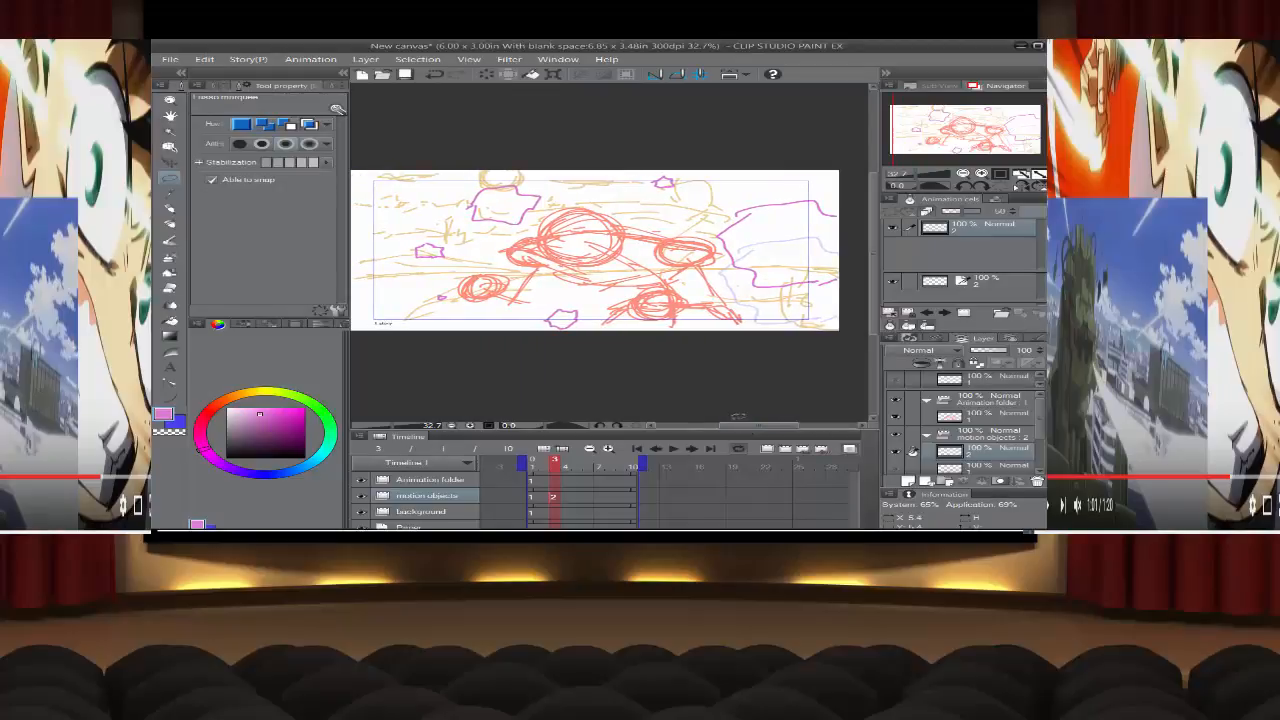
scroll(726, 409, down, 1)
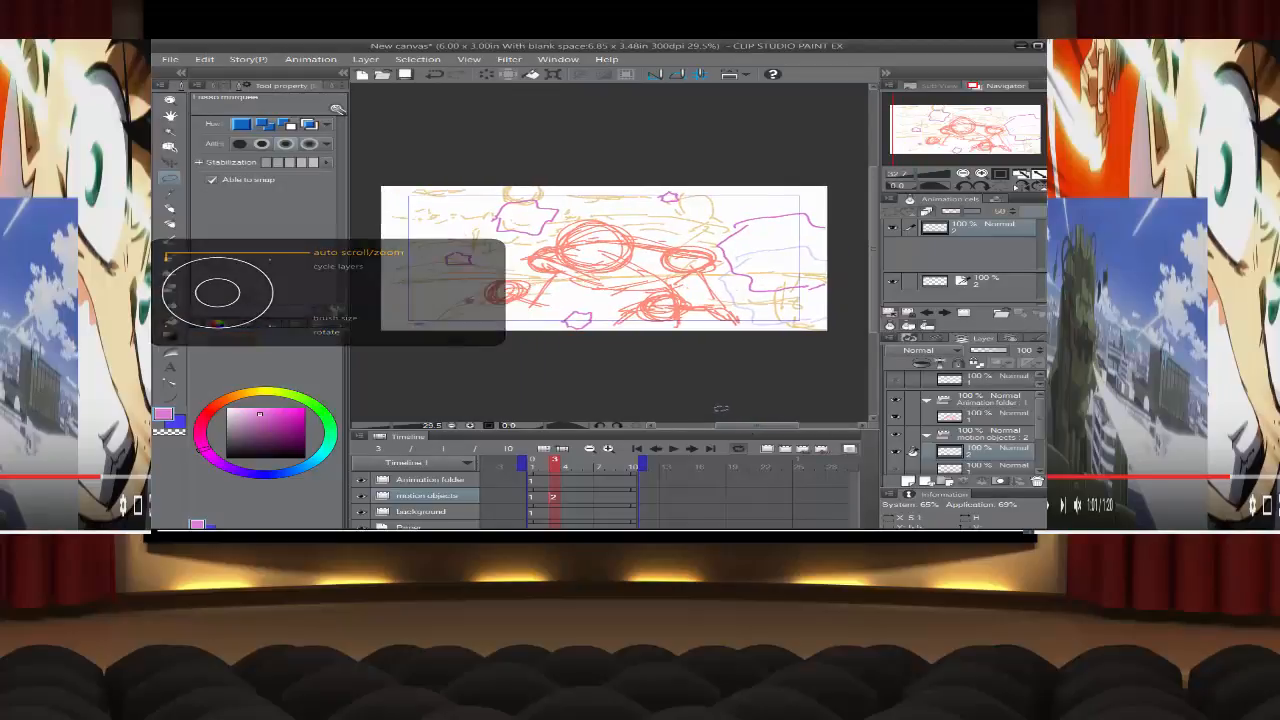
mouse_move(563, 311)
mouse_down()
mouse_move(598, 326)
mouse_move(600, 308)
mouse_move(562, 312)
mouse_move(590, 315)
mouse_up()
click(609, 342)
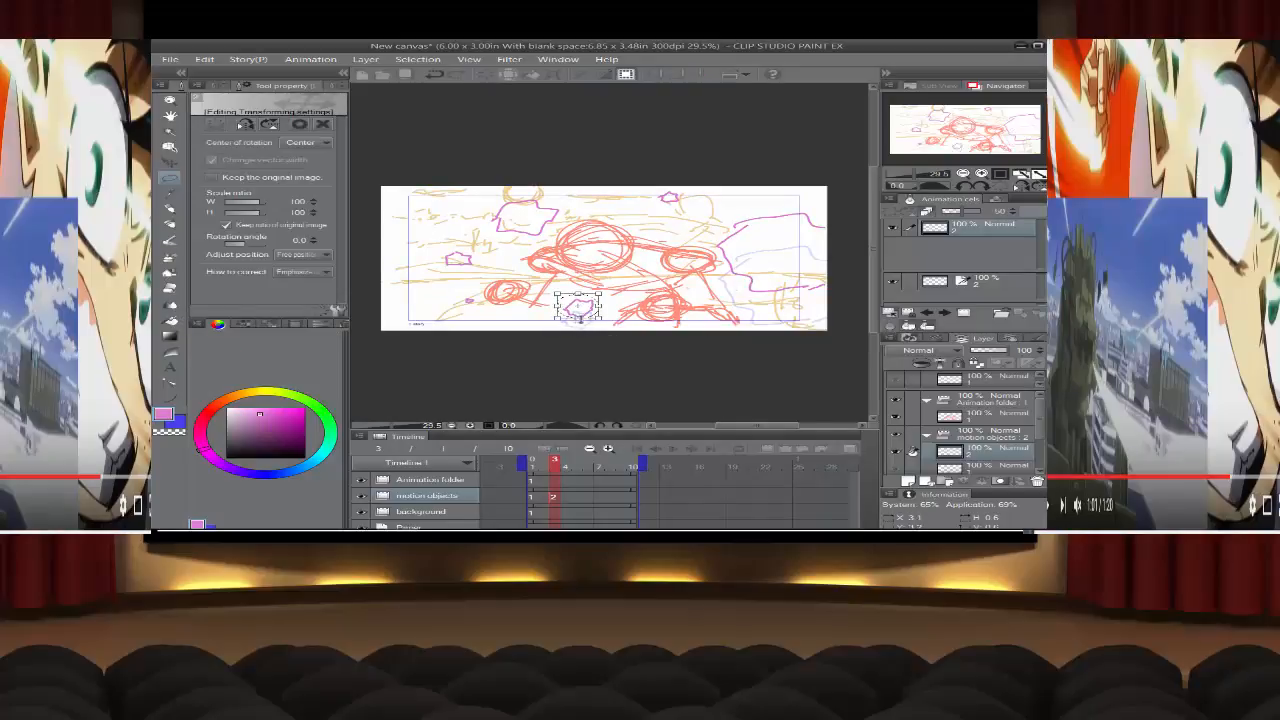
click(175, 181)
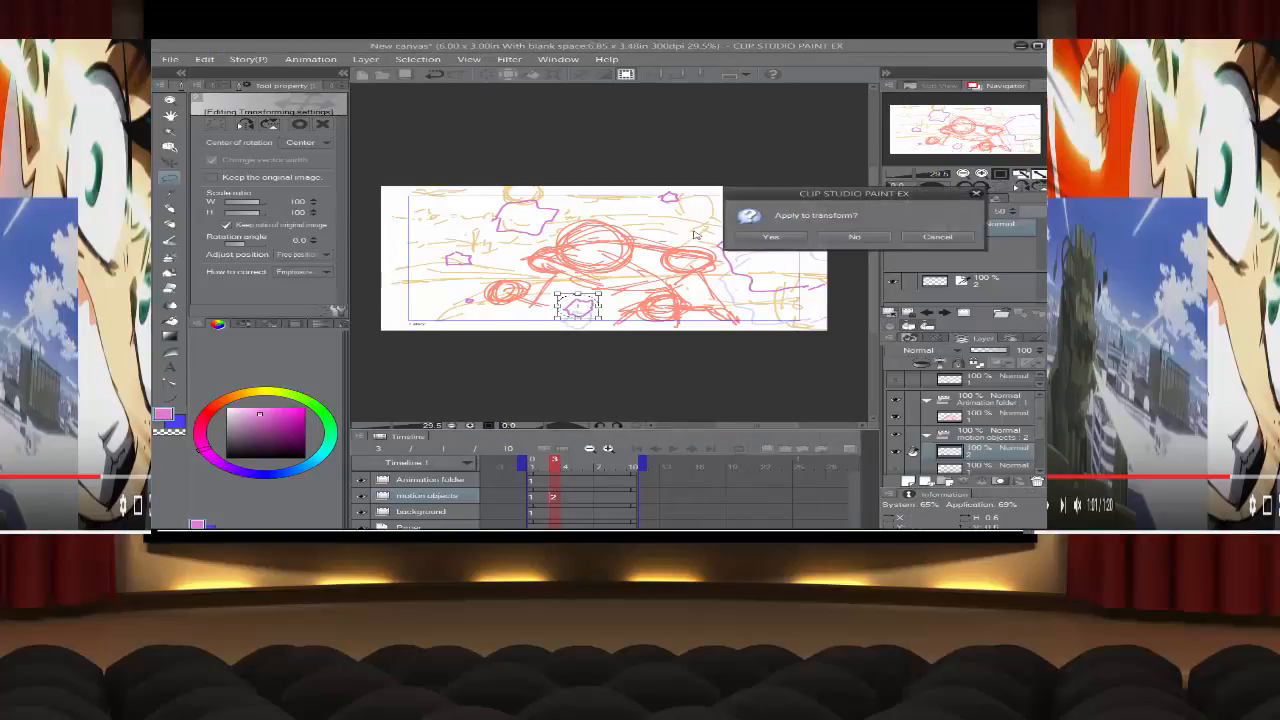
key(Return)
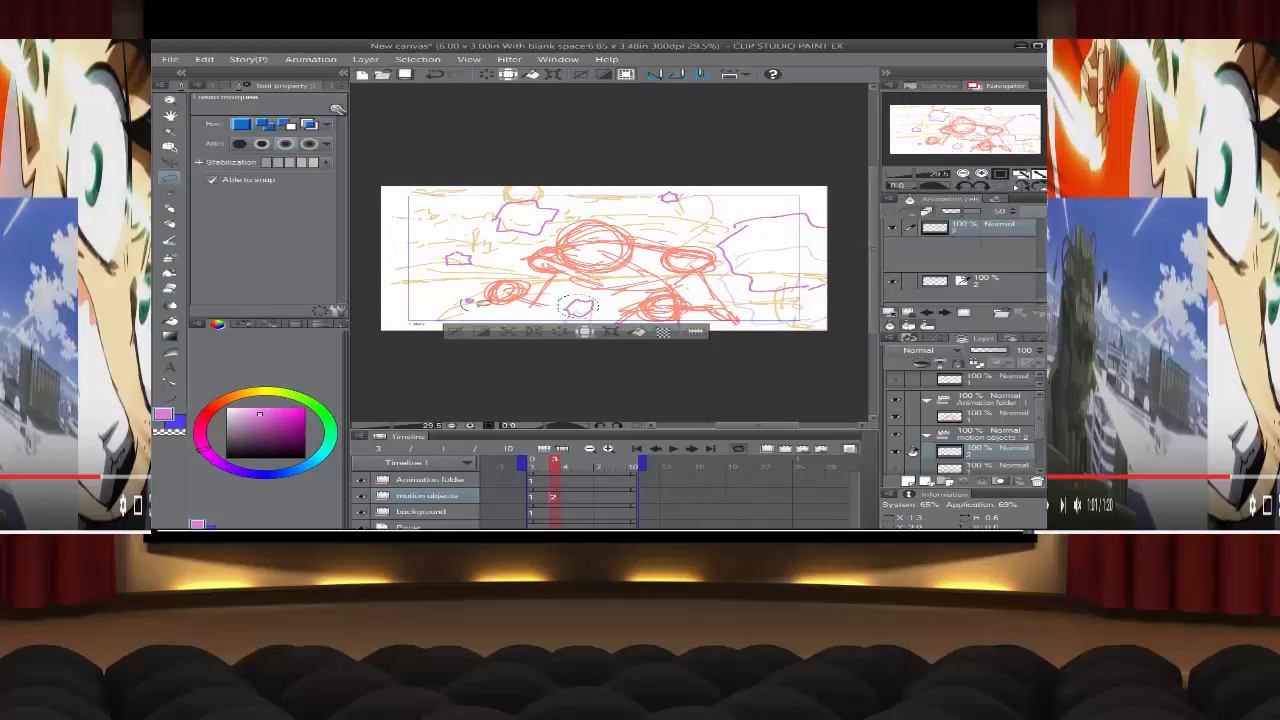
Step: Lasso the tiny debris piece beside the character's lower-left circle, scale it to 125% and move it up
drag(480, 303, 474, 298)
click(517, 328)
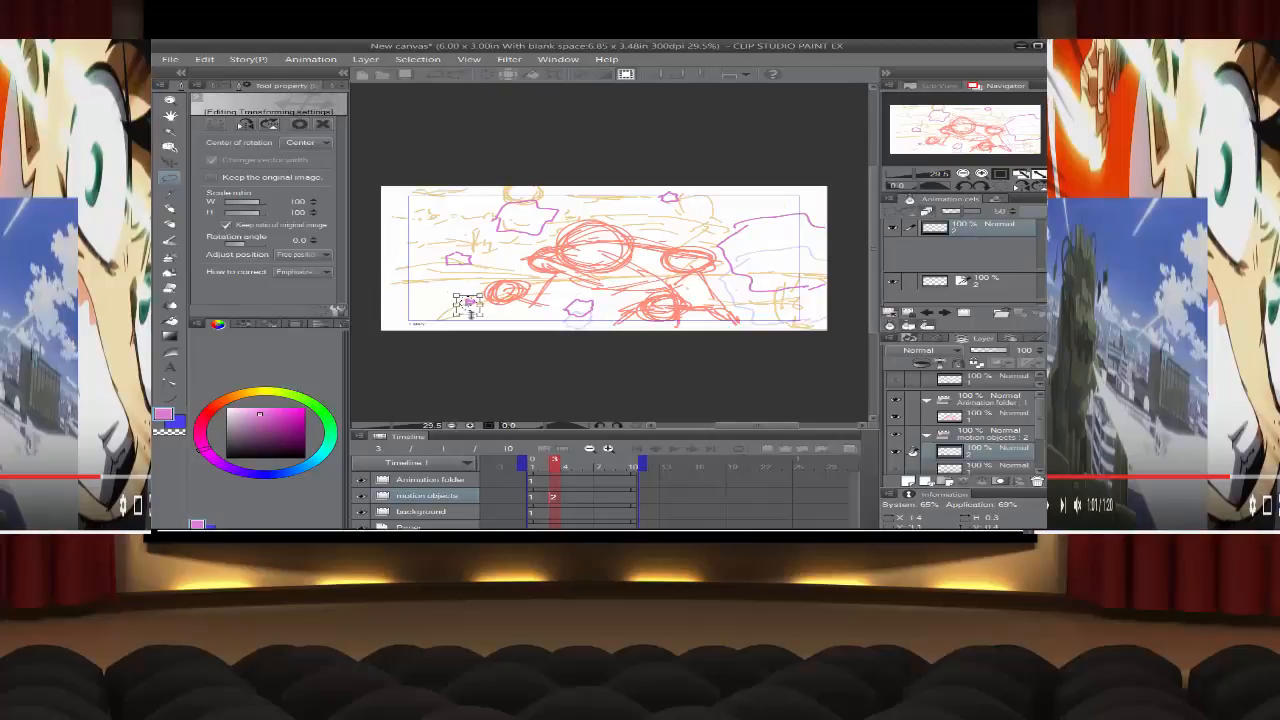
drag(469, 310, 480, 315)
drag(468, 306, 470, 290)
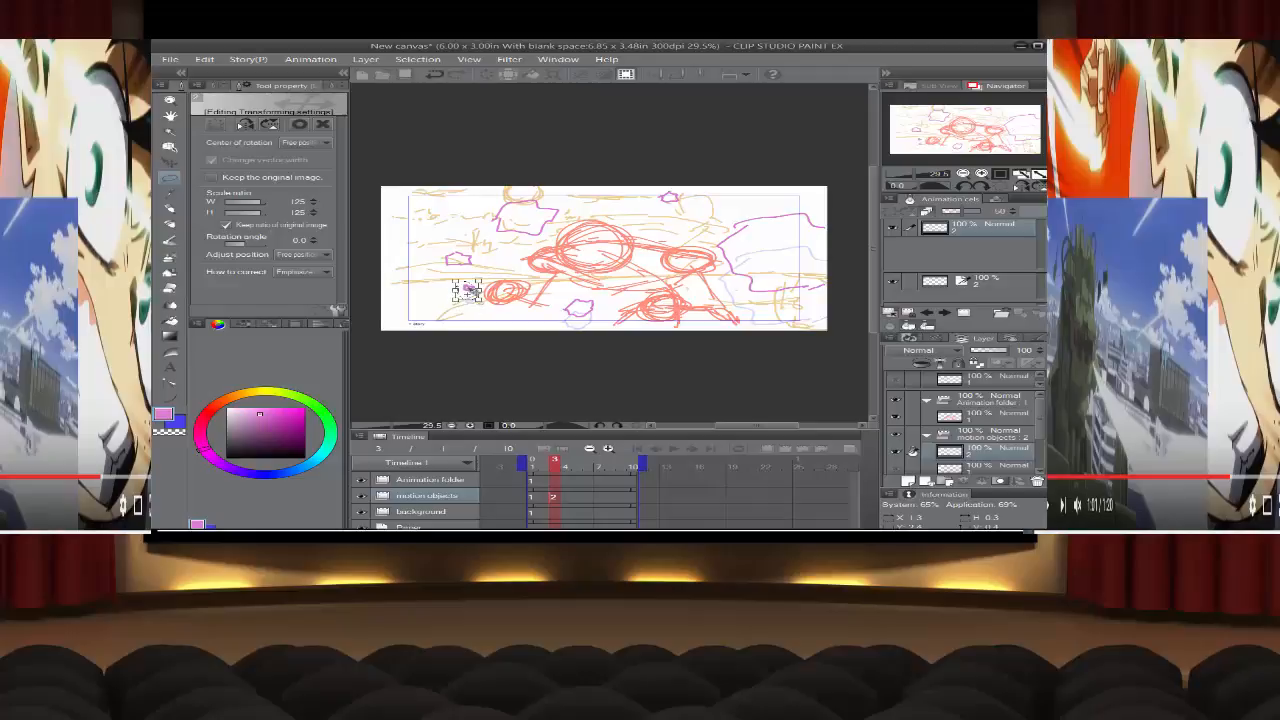
click(172, 192)
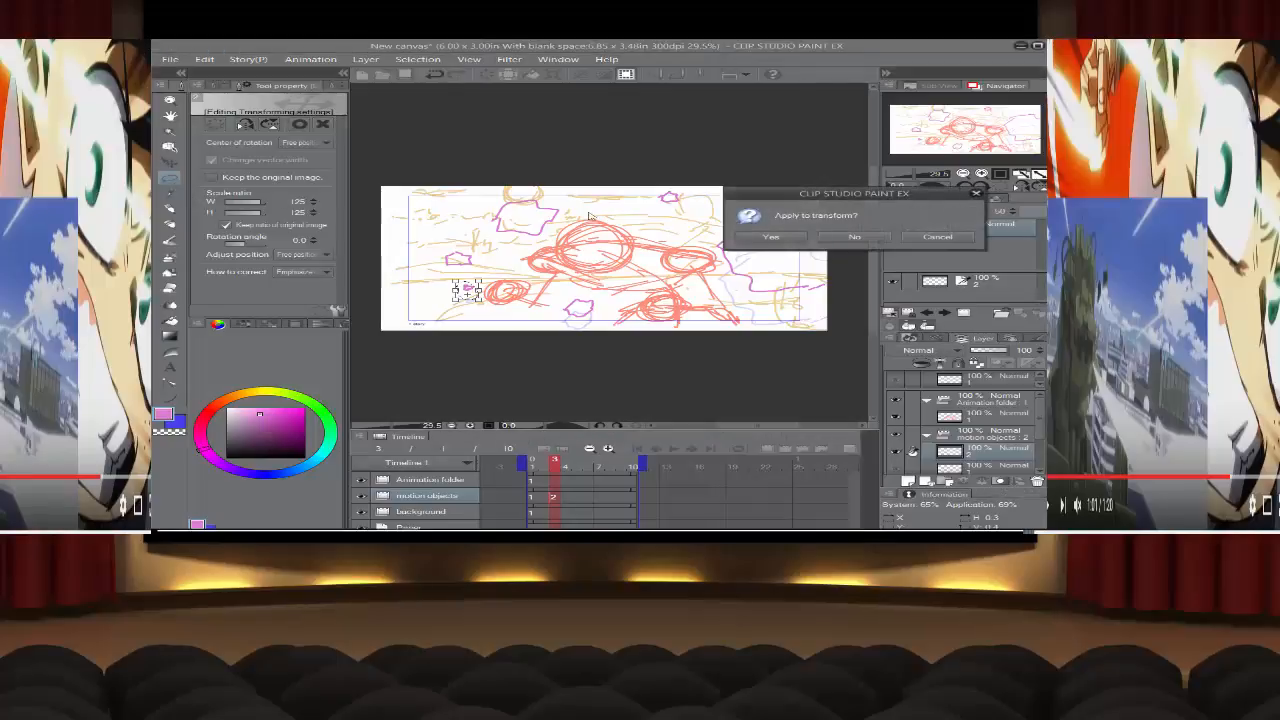
click(769, 239)
Step: Lasso the small debris shape at the canvas's left side, above the tiny piece, and move it upward
mouse_move(446, 241)
mouse_down()
mouse_move(436, 252)
mouse_move(488, 267)
mouse_move(450, 242)
mouse_move(476, 245)
mouse_up()
click(519, 288)
click(175, 180)
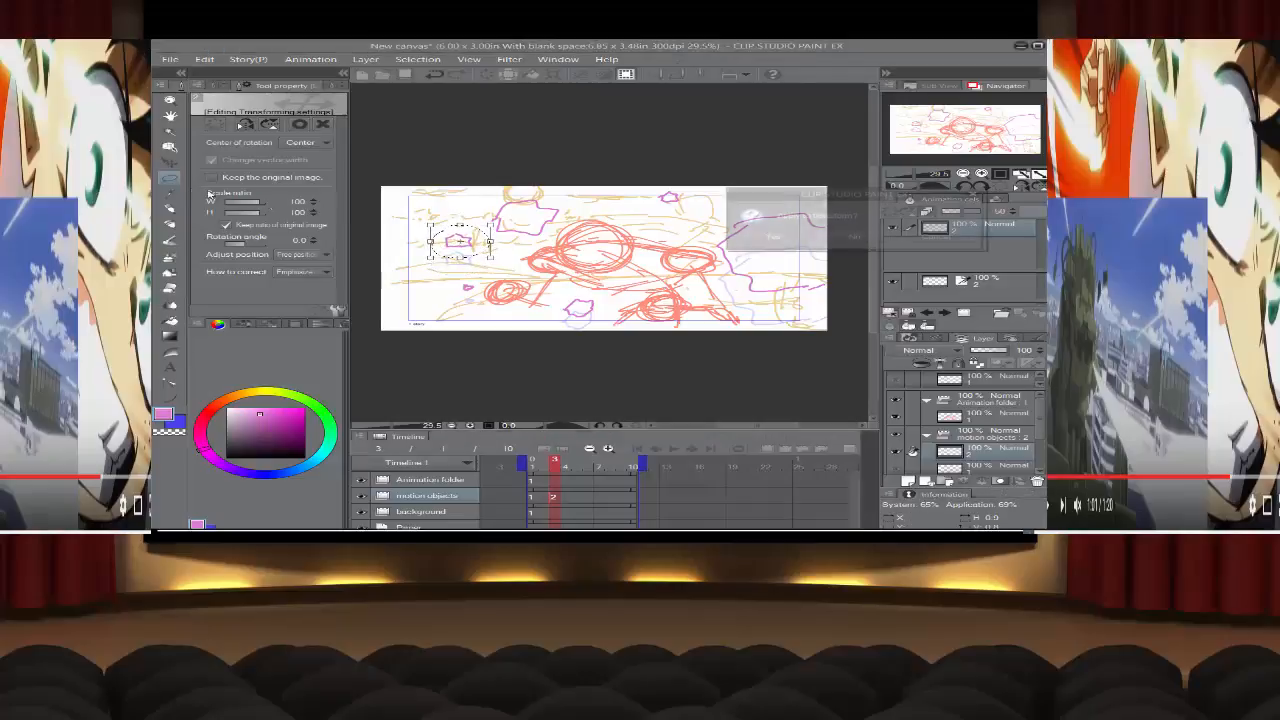
click(775, 240)
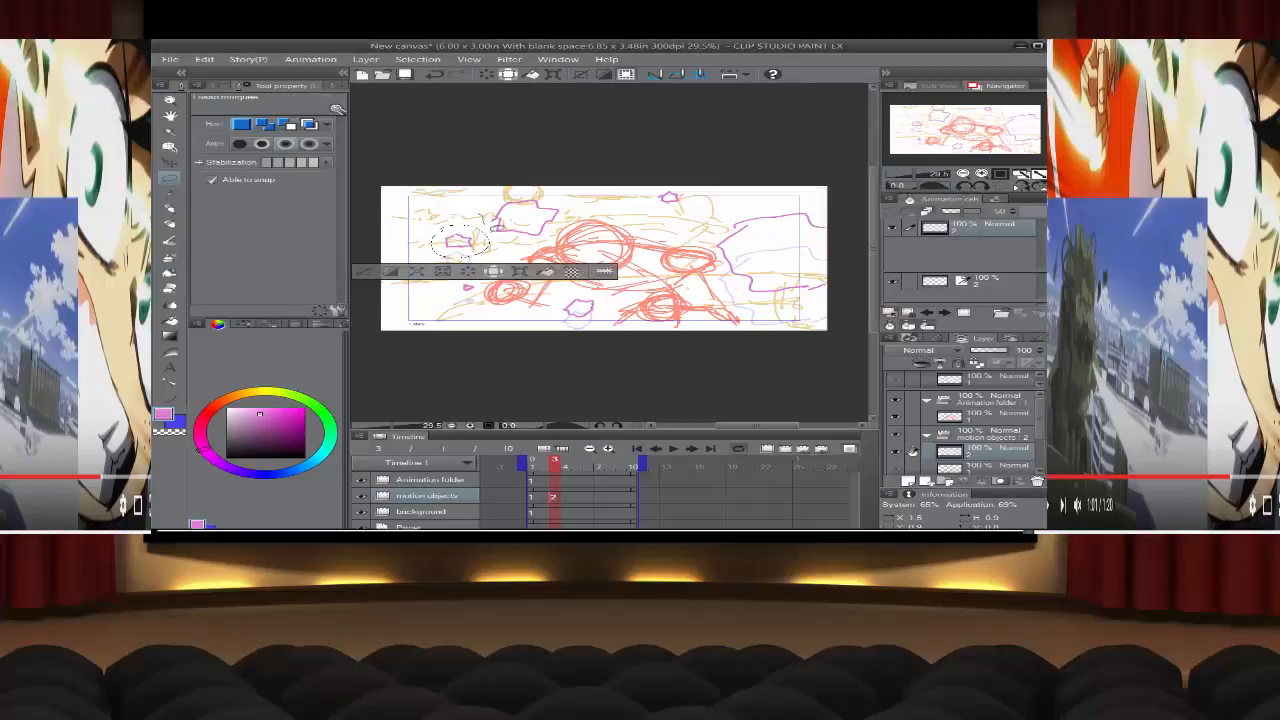
Step: Lasso the larger debris shape to the upper left of the character's head, move it up and clear the selection
mouse_move(490, 228)
mouse_down()
mouse_move(526, 238)
mouse_move(562, 230)
mouse_move(545, 185)
mouse_up()
drag(484, 214, 549, 213)
click(559, 254)
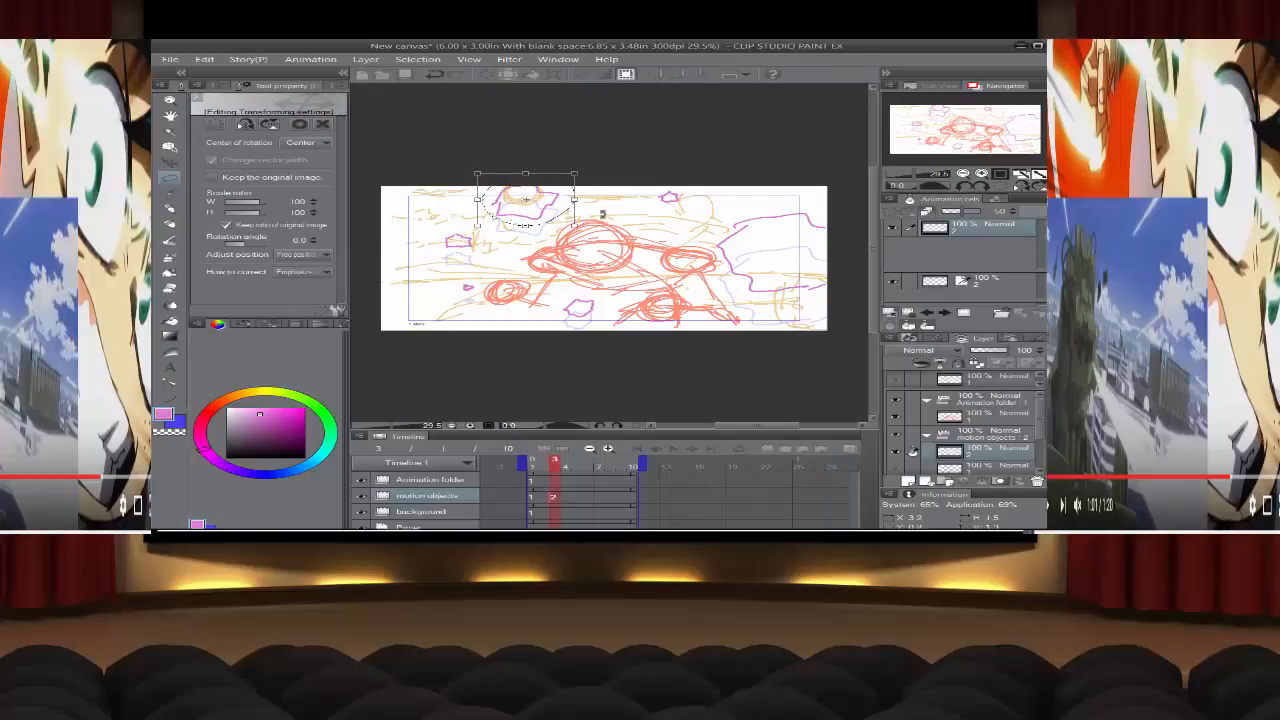
click(175, 183)
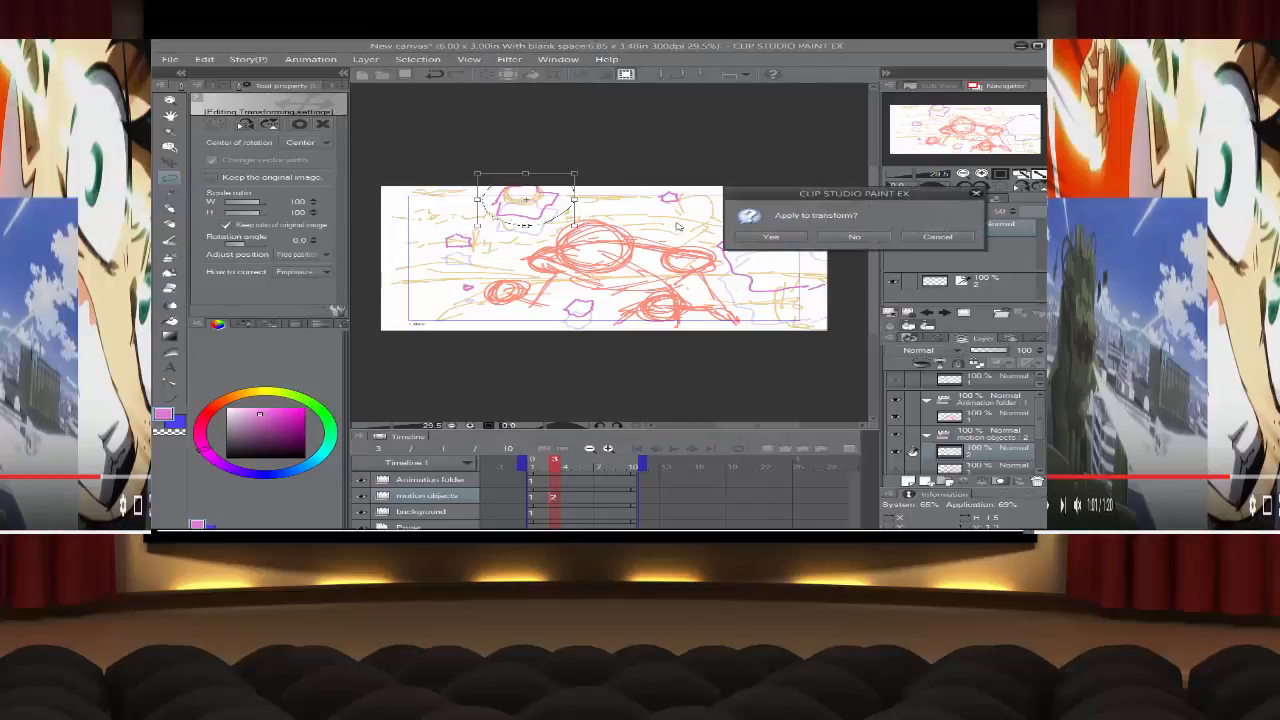
click(755, 238)
click(402, 241)
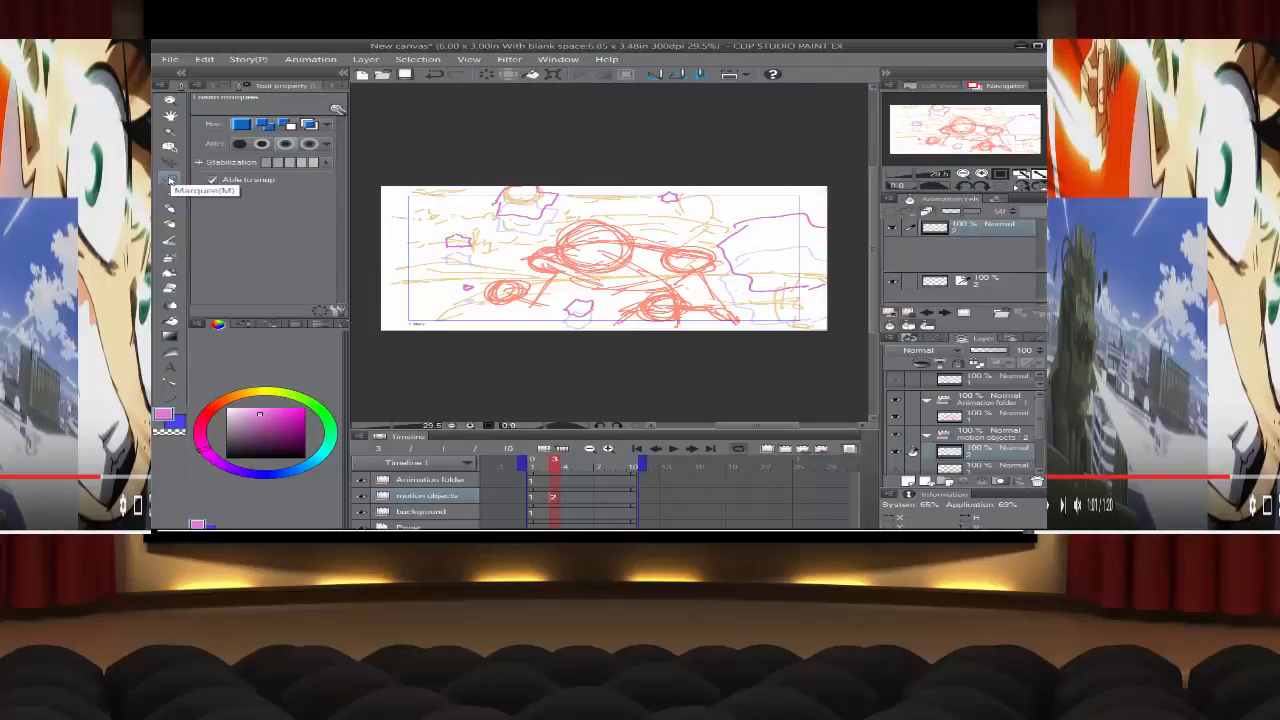
Step: Lasso the small debris shape at the canvas's upper edge, nudge it upward at 100% scale and deselect it
click(172, 179)
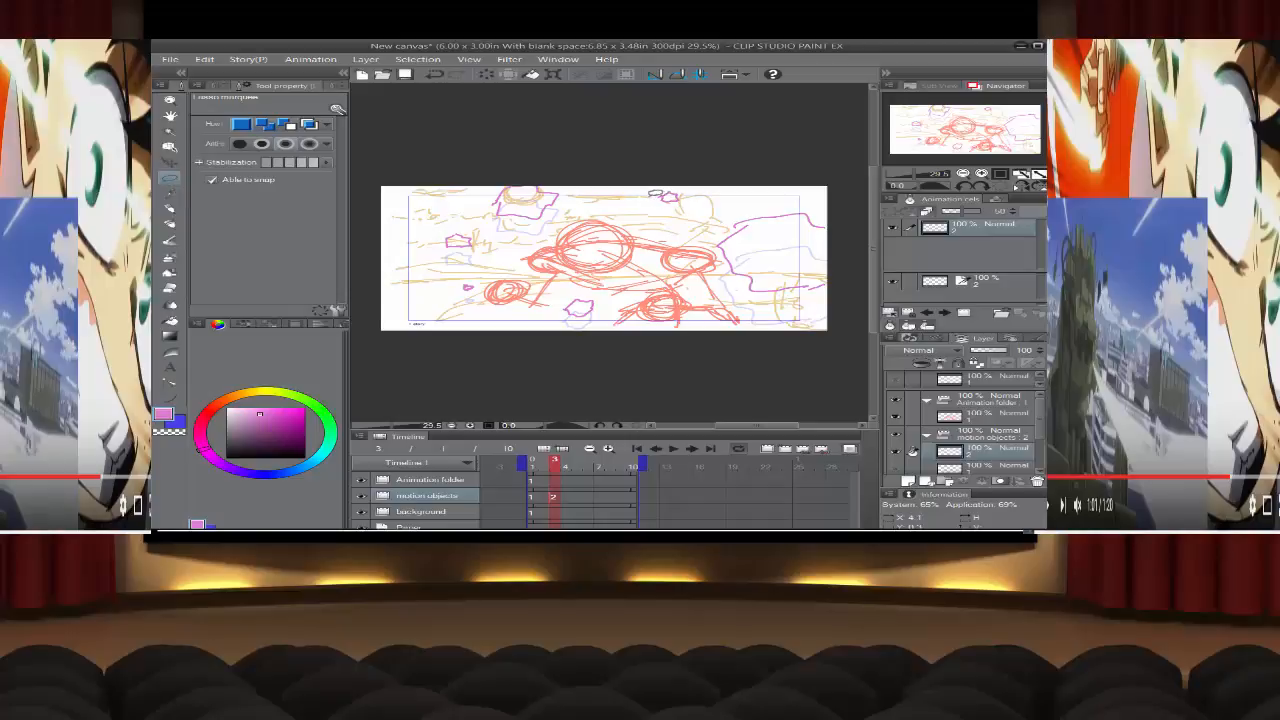
mouse_move(686, 200)
mouse_down()
mouse_move(657, 191)
mouse_move(687, 199)
mouse_up()
click(704, 221)
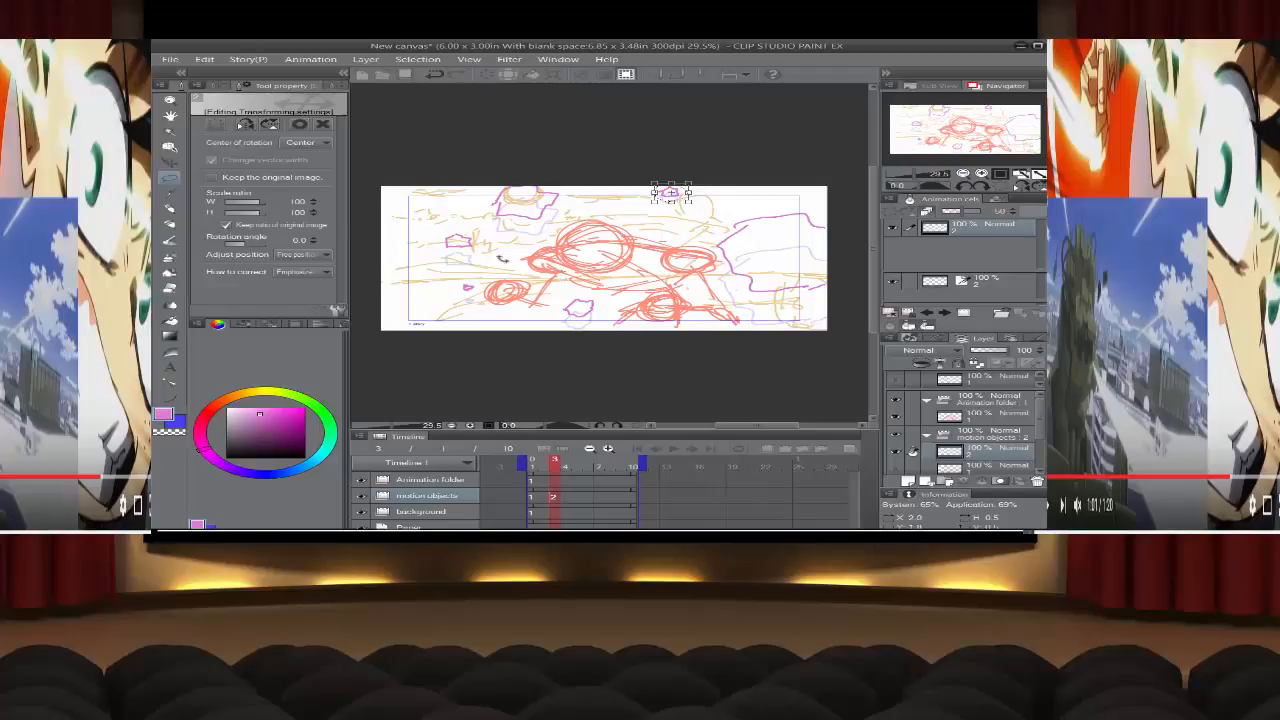
drag(250, 212, 204, 208)
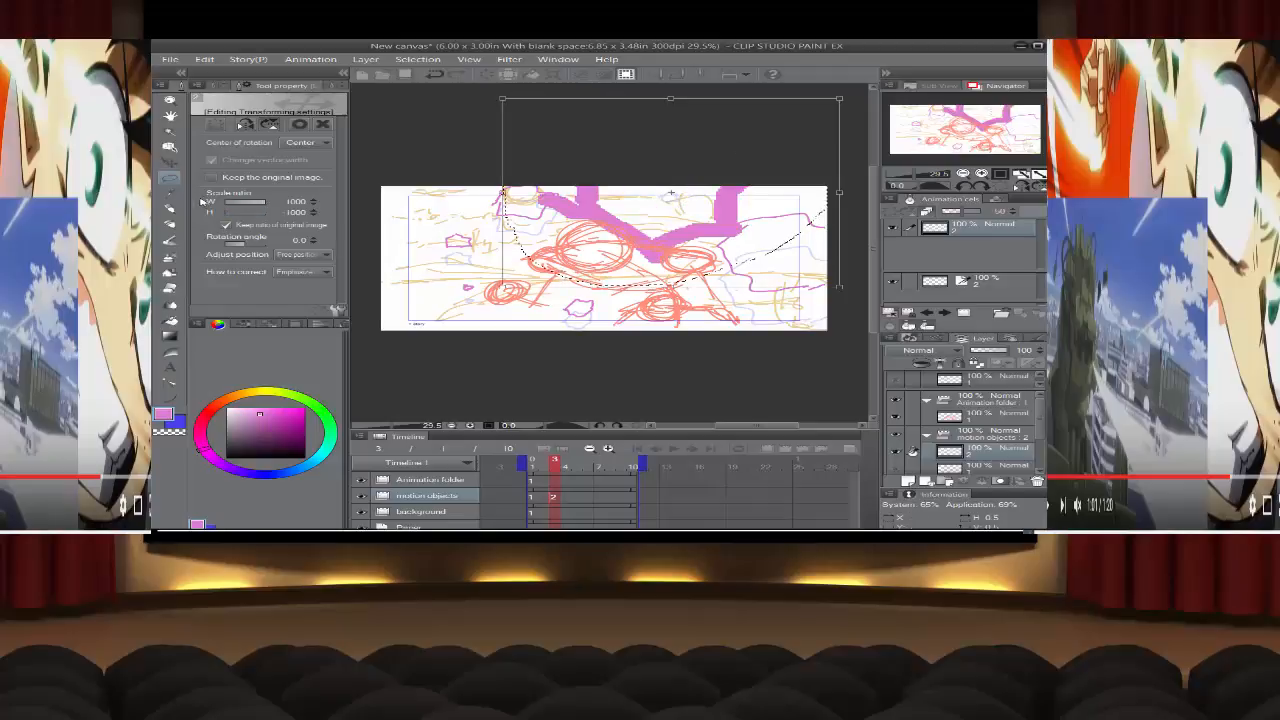
click(432, 75)
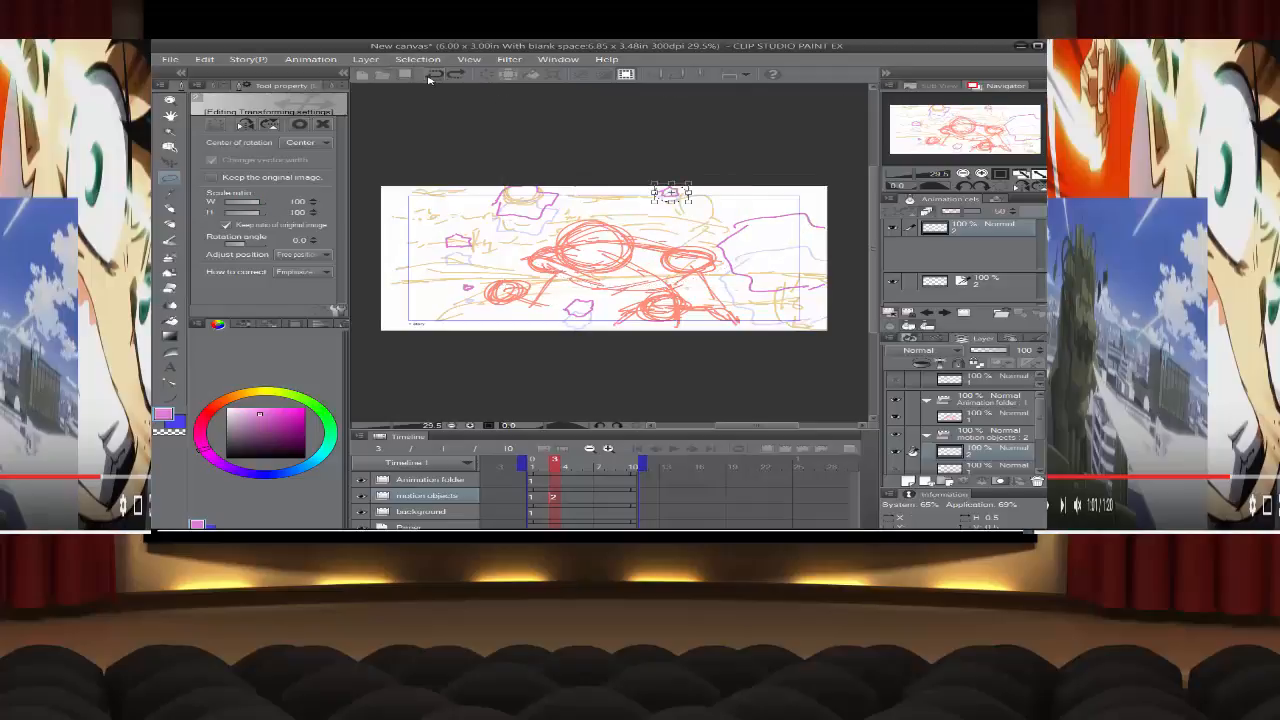
click(175, 178)
click(772, 238)
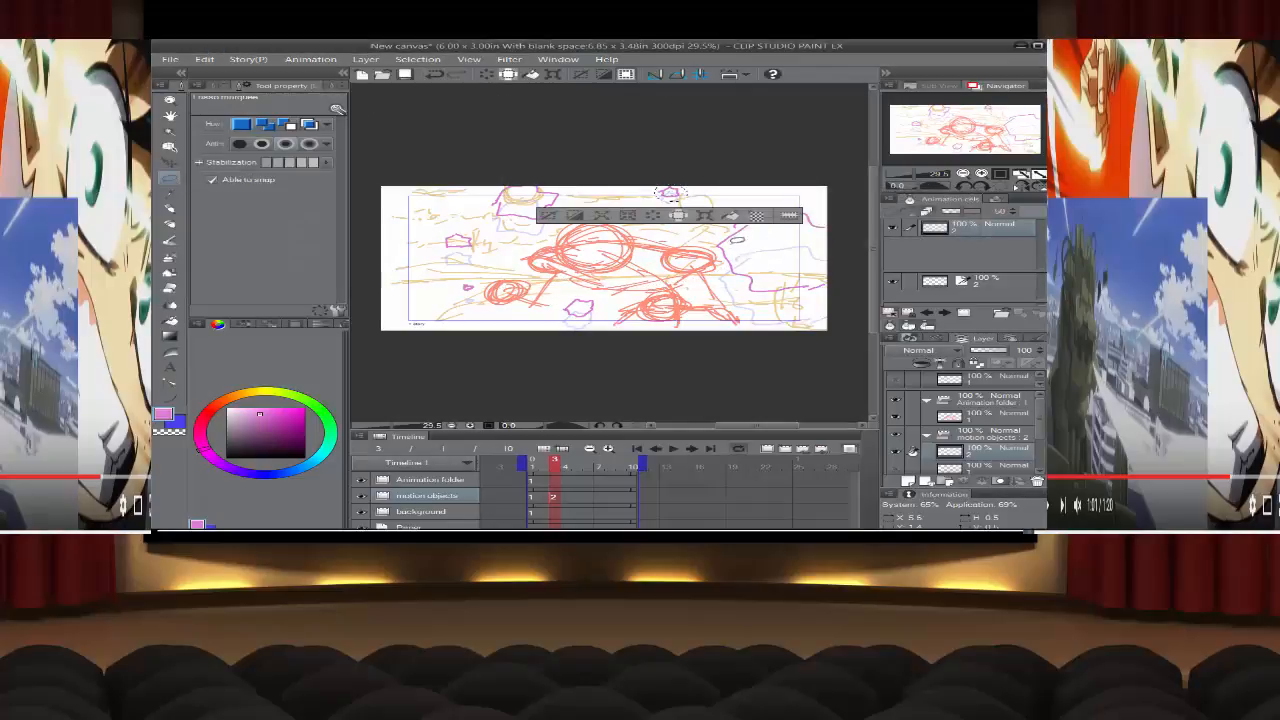
click(548, 216)
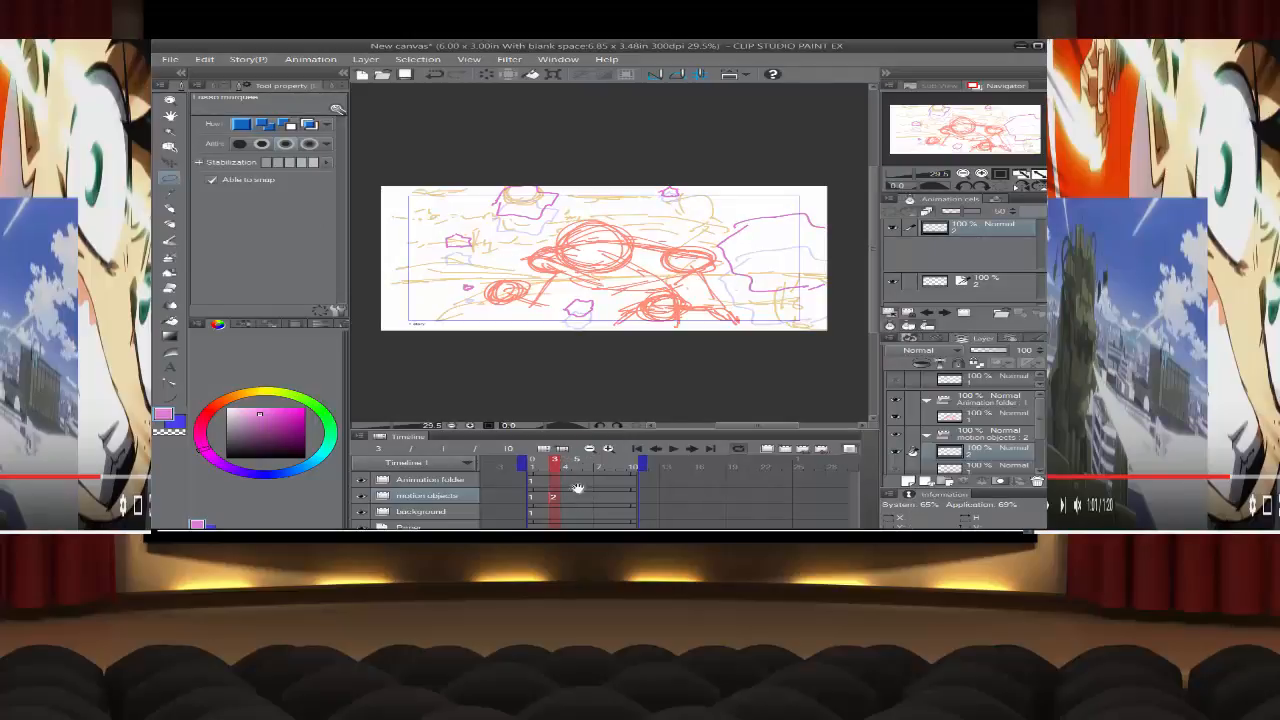
Step: Duplicate the motion objects cel at frame 3 by copying and pasting it
click(205, 60)
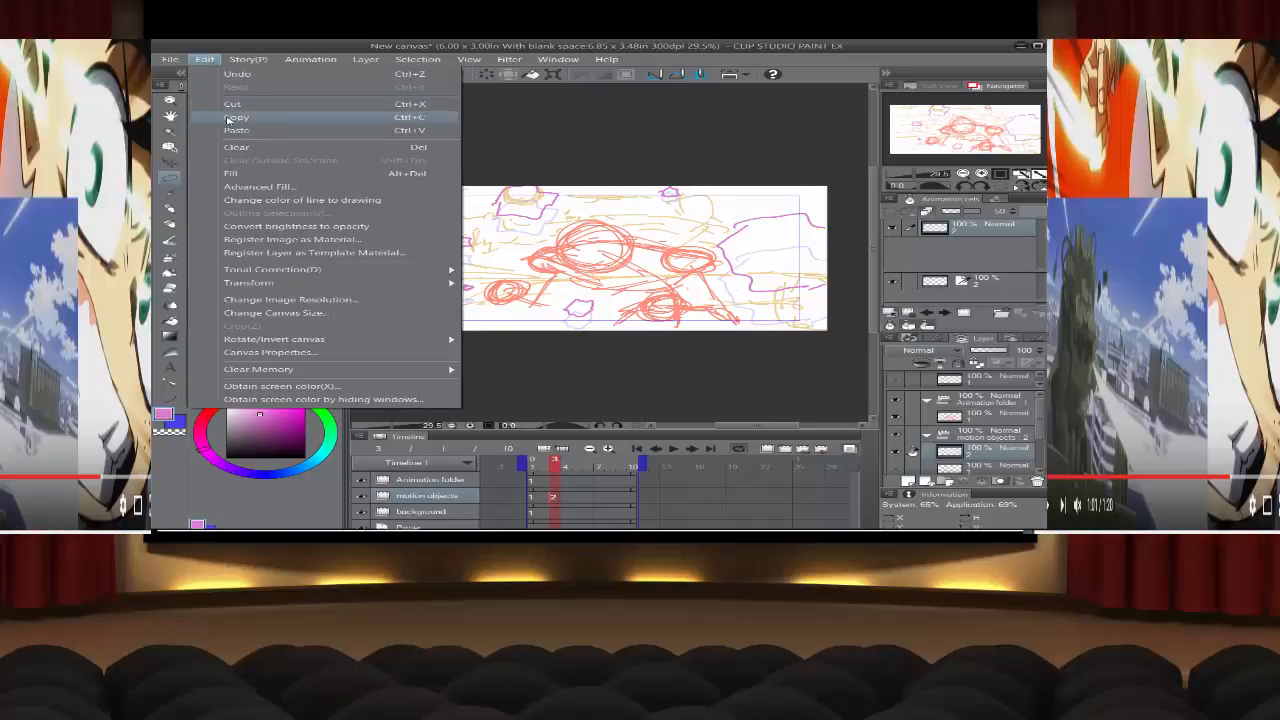
click(230, 118)
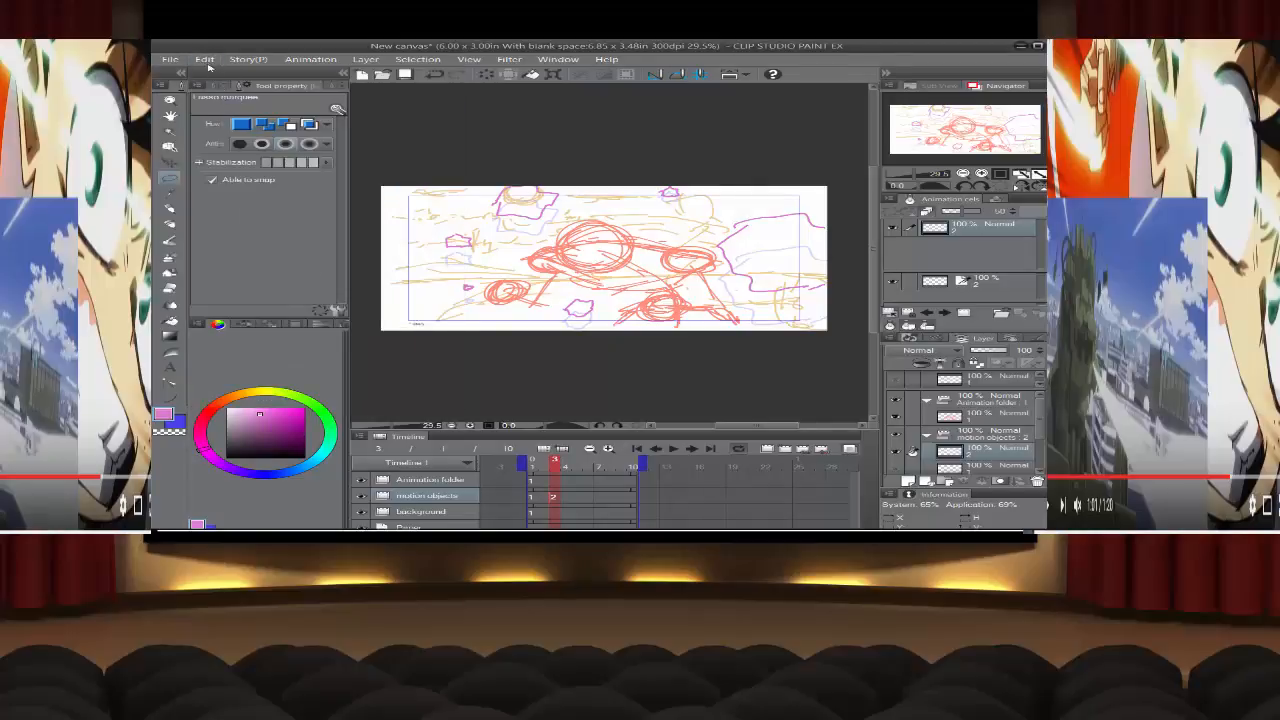
click(205, 60)
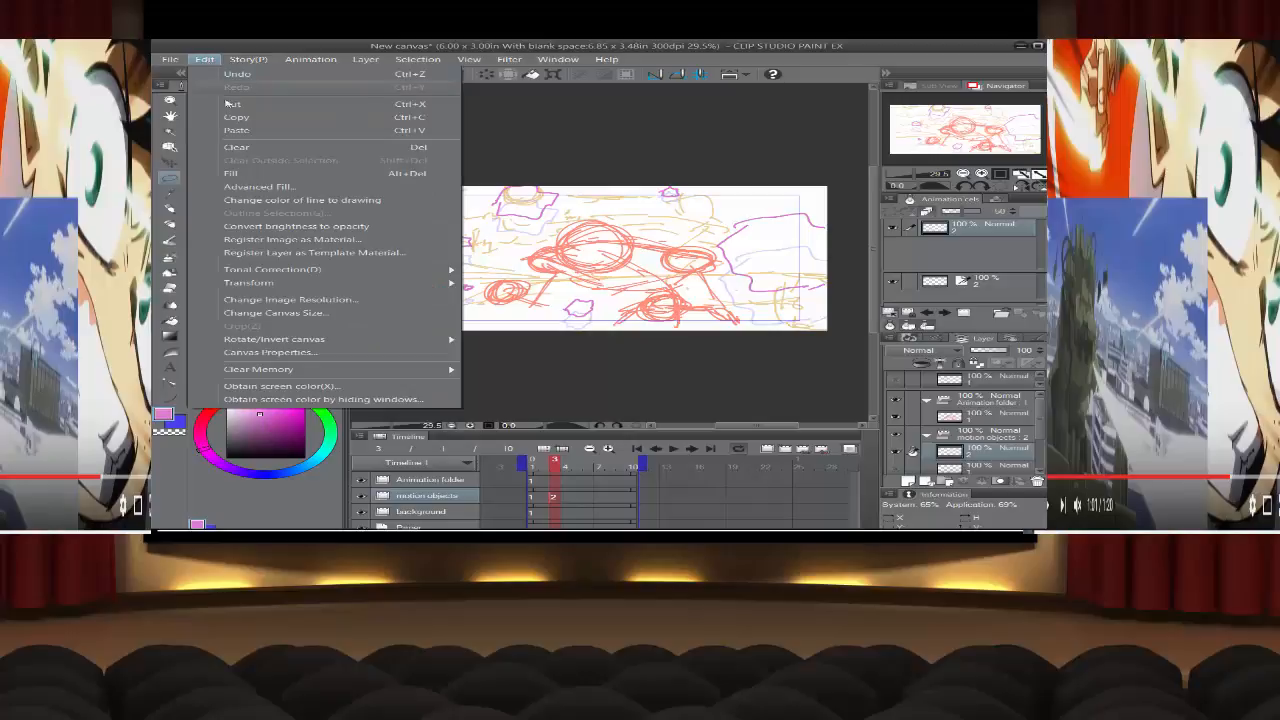
click(258, 130)
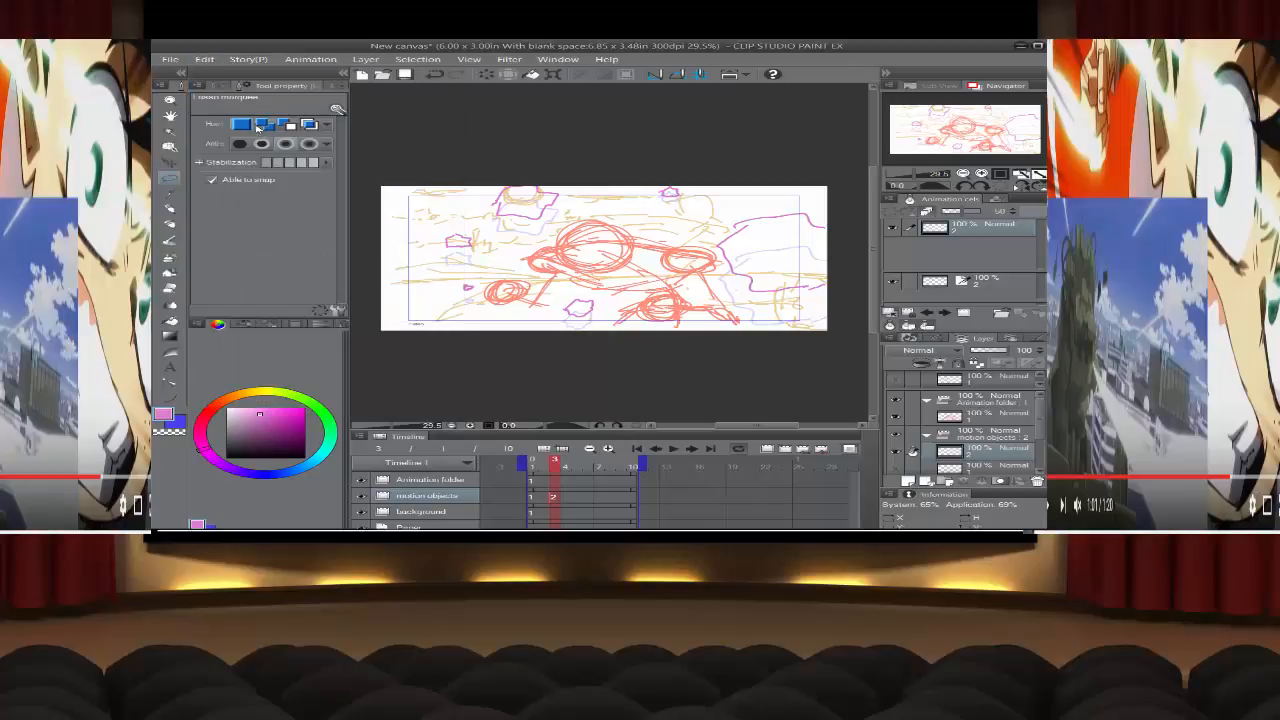
click(205, 60)
click(258, 130)
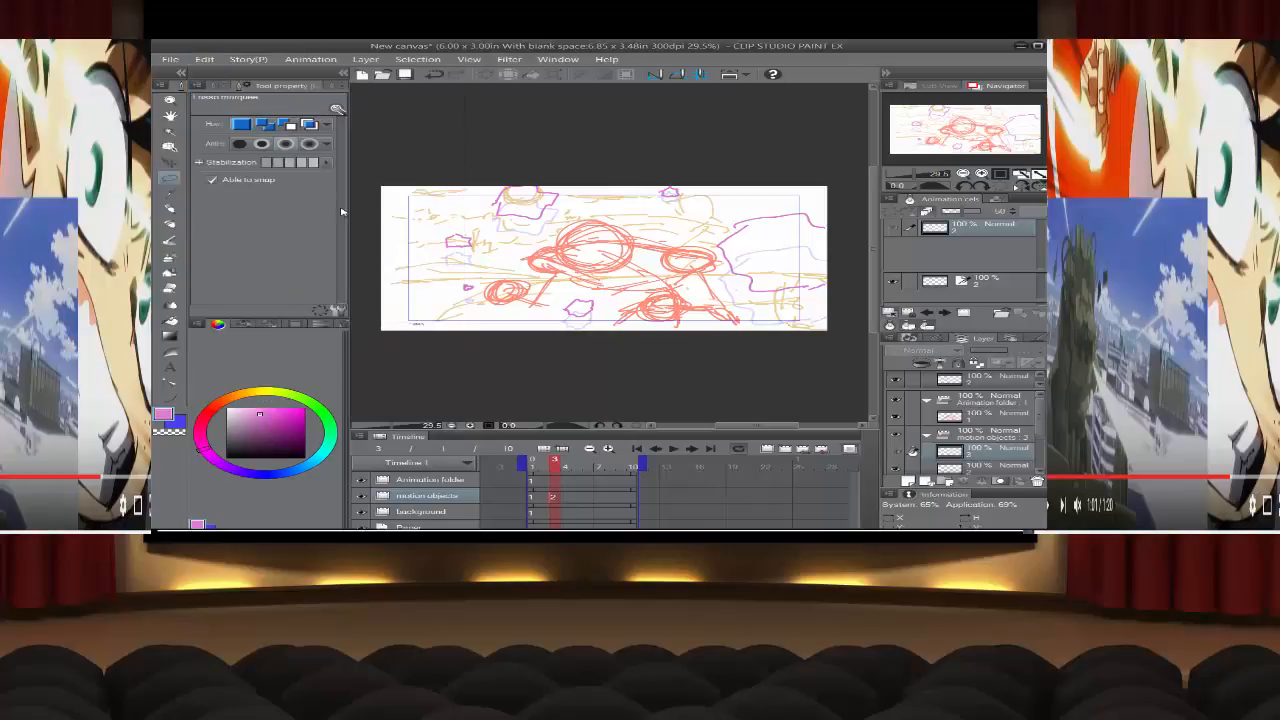
Step: Clear the lasso selection around the large debris and assign cel 3 to frame 5 of the motion objects track
mouse_move(728, 216)
mouse_down()
mouse_move(716, 252)
mouse_move(750, 291)
mouse_move(786, 298)
mouse_move(770, 298)
mouse_up()
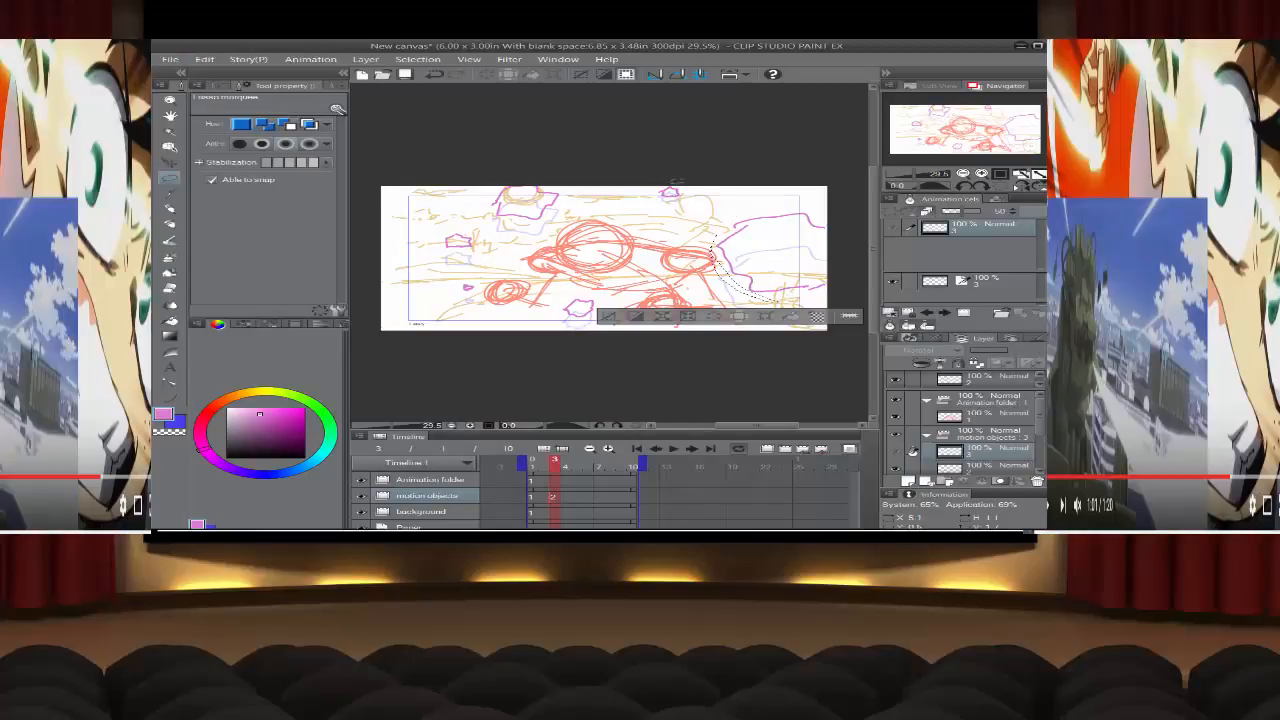
click(605, 316)
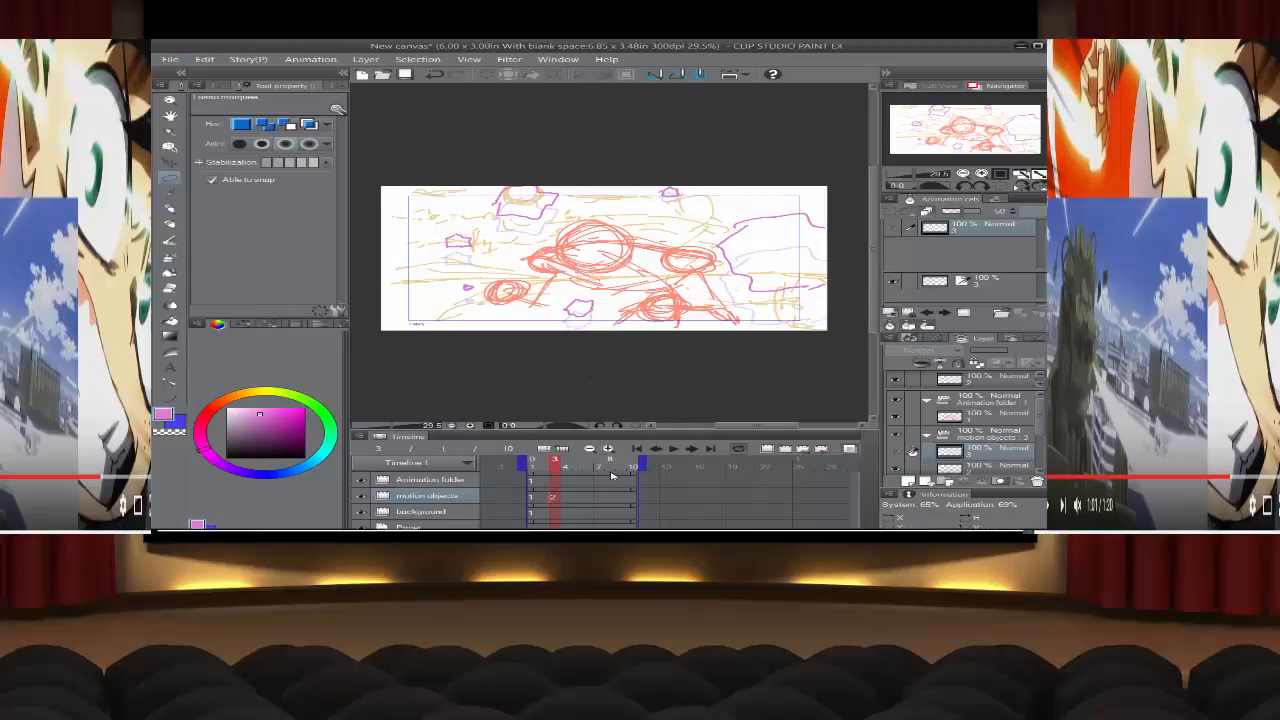
right_click(570, 501)
click(579, 500)
right_click(582, 501)
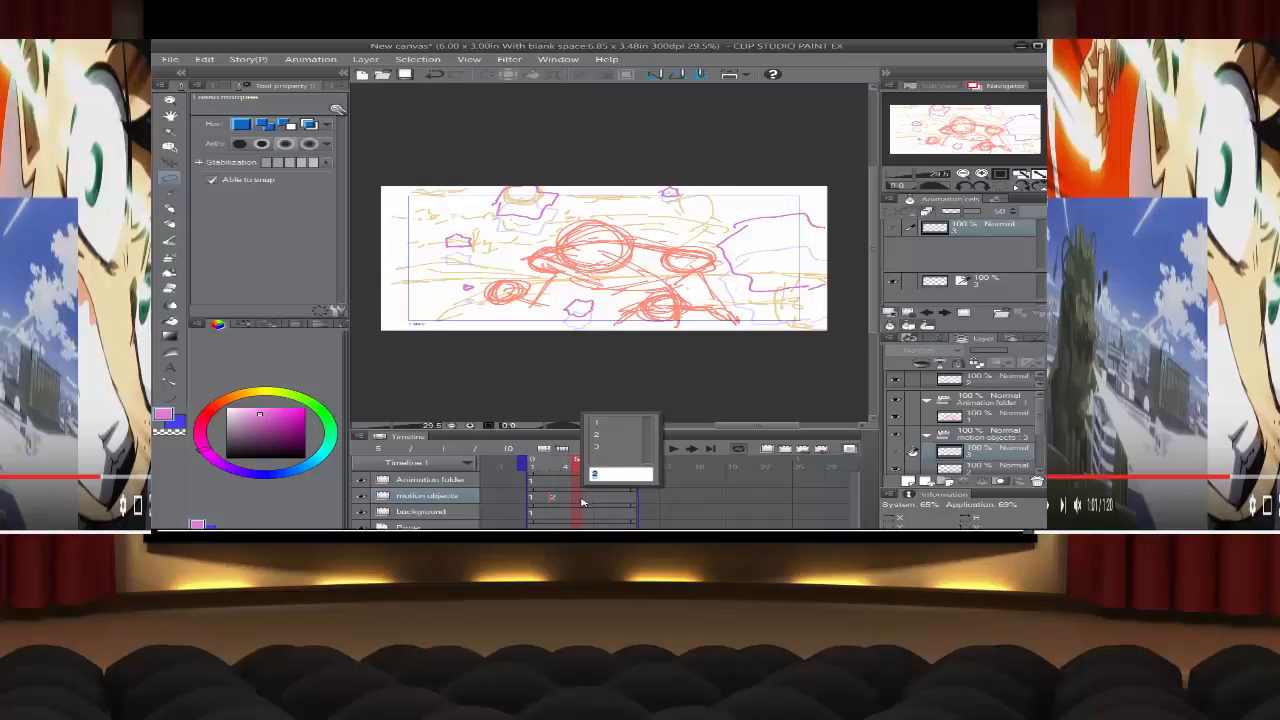
click(607, 450)
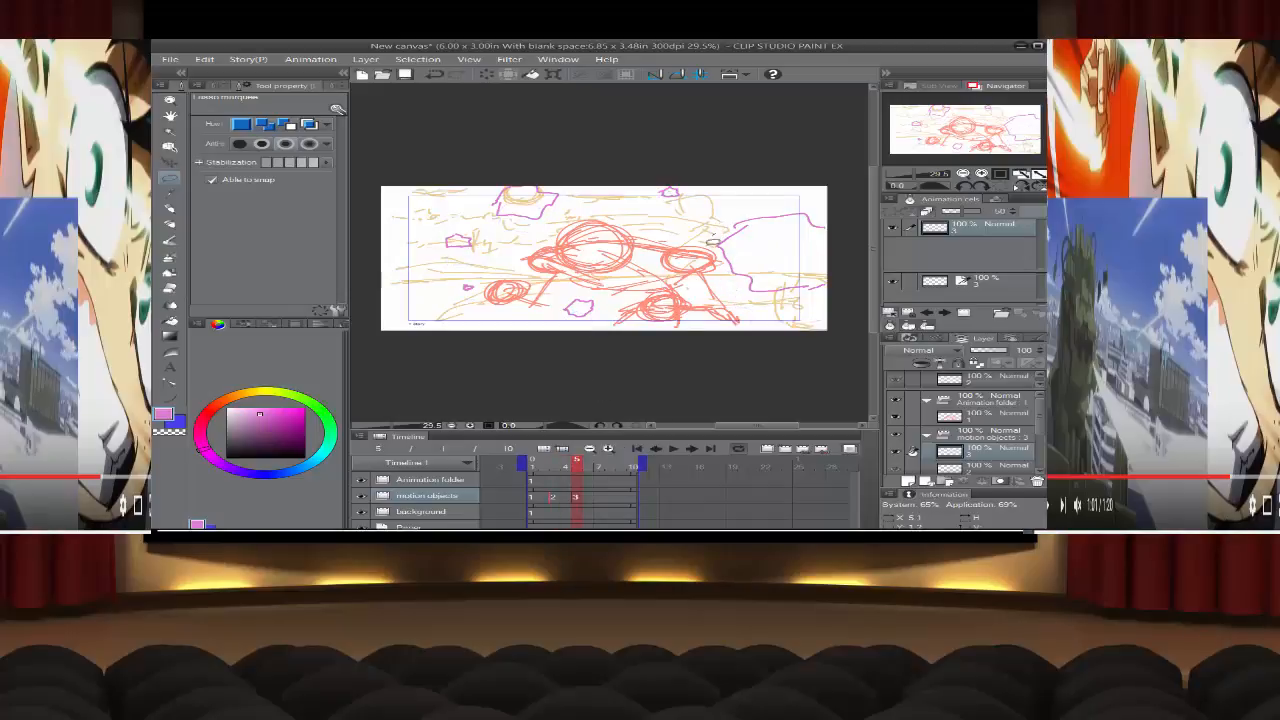
Step: Lasso the large debris outline at the canvas's right side on cel 3, move it up at 100% scale and apply the transform
mouse_move(713, 240)
mouse_down()
mouse_move(758, 292)
mouse_move(806, 298)
mouse_move(850, 278)
mouse_move(858, 222)
mouse_move(821, 190)
mouse_move(751, 199)
mouse_move(713, 238)
mouse_up()
click(770, 315)
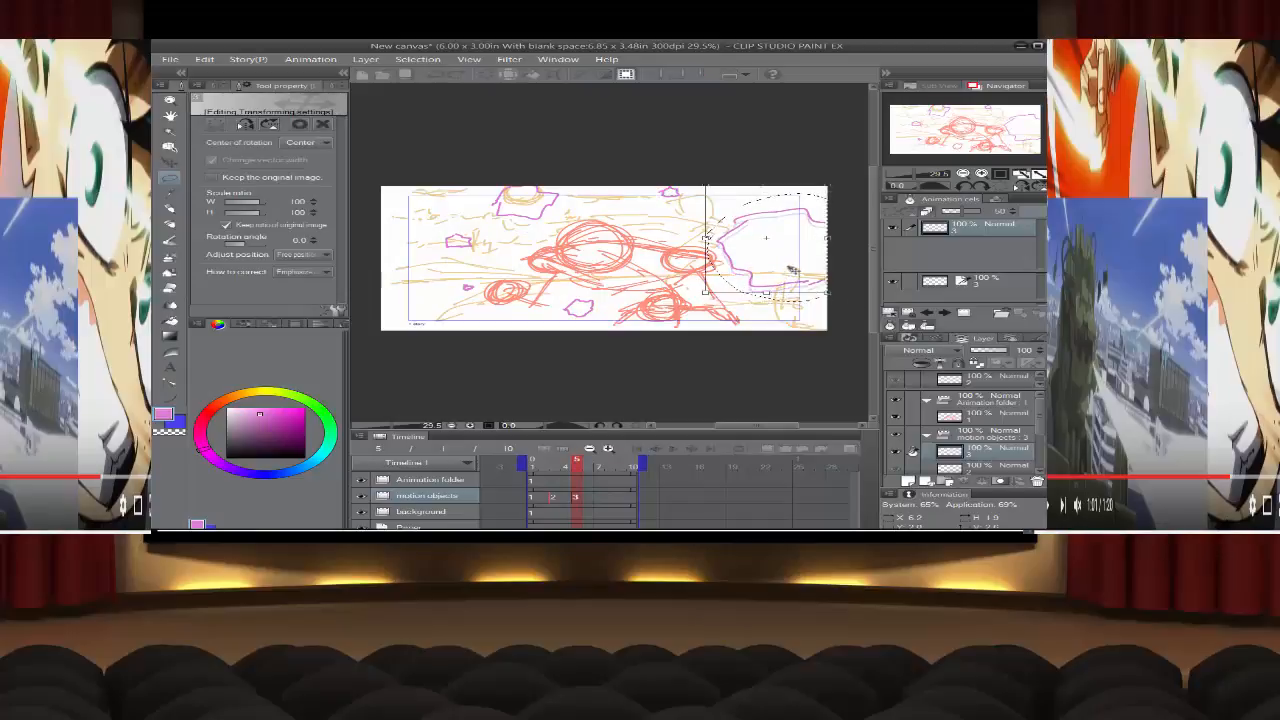
drag(790, 270, 790, 260)
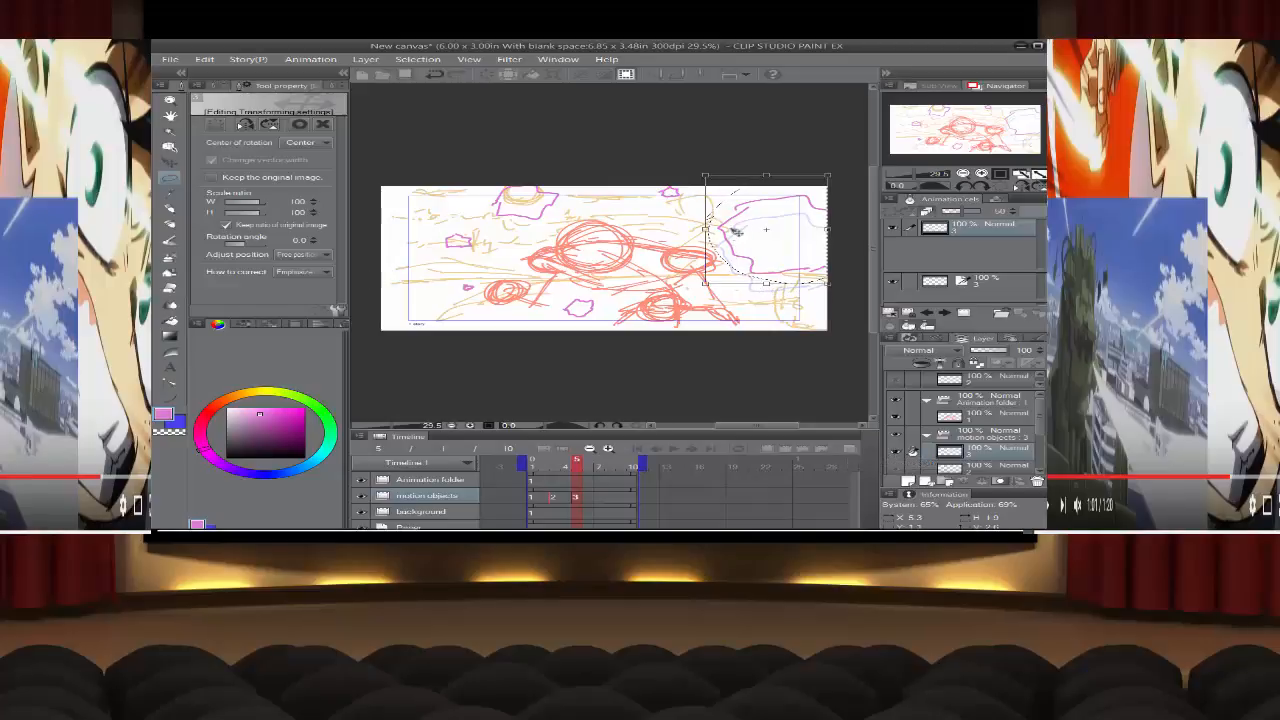
click(173, 187)
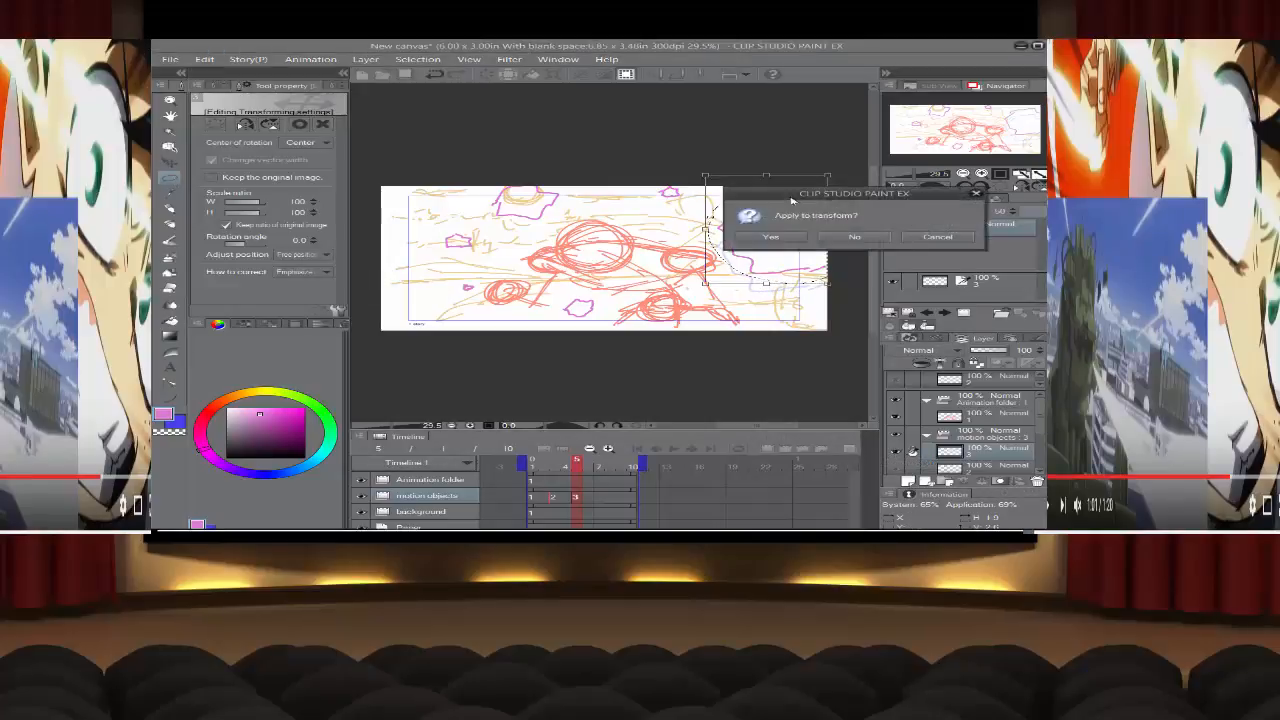
click(770, 236)
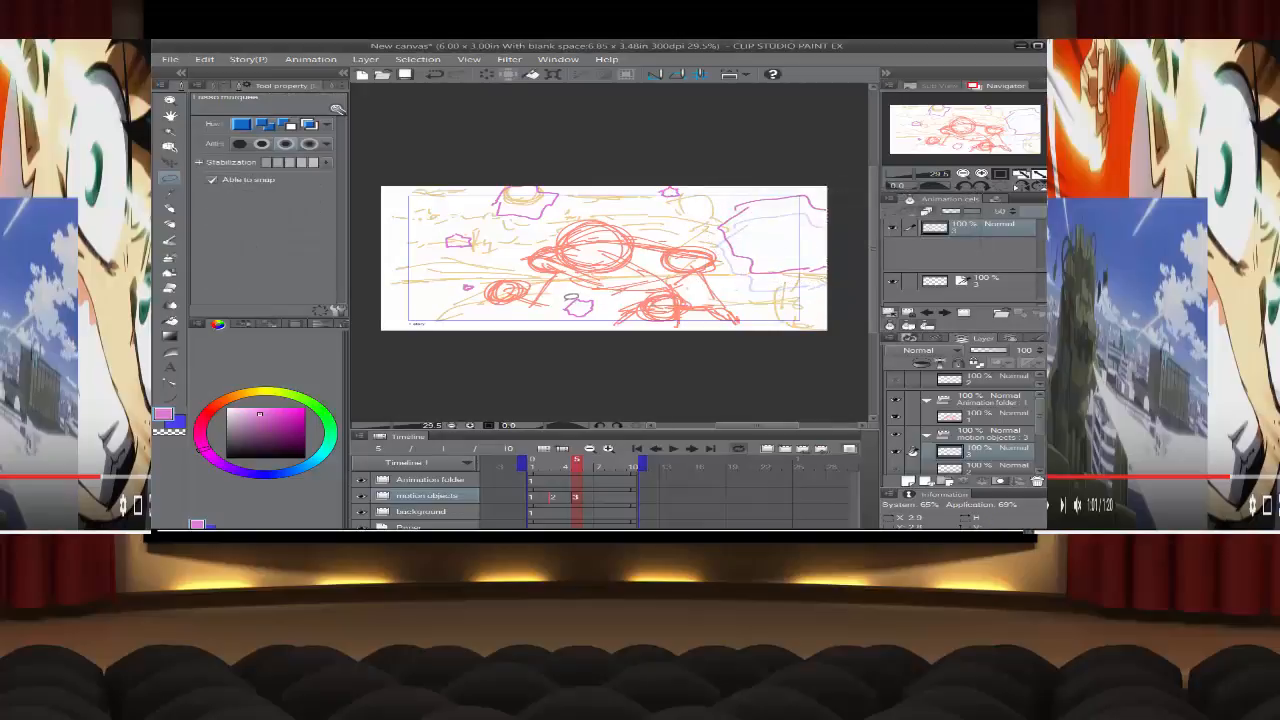
Step: Lasso the small debris shape below the character's body, nudge it upward at 100% scale and apply the transform
mouse_move(574, 293)
mouse_down()
mouse_move(591, 321)
mouse_move(609, 294)
mouse_move(574, 294)
mouse_up()
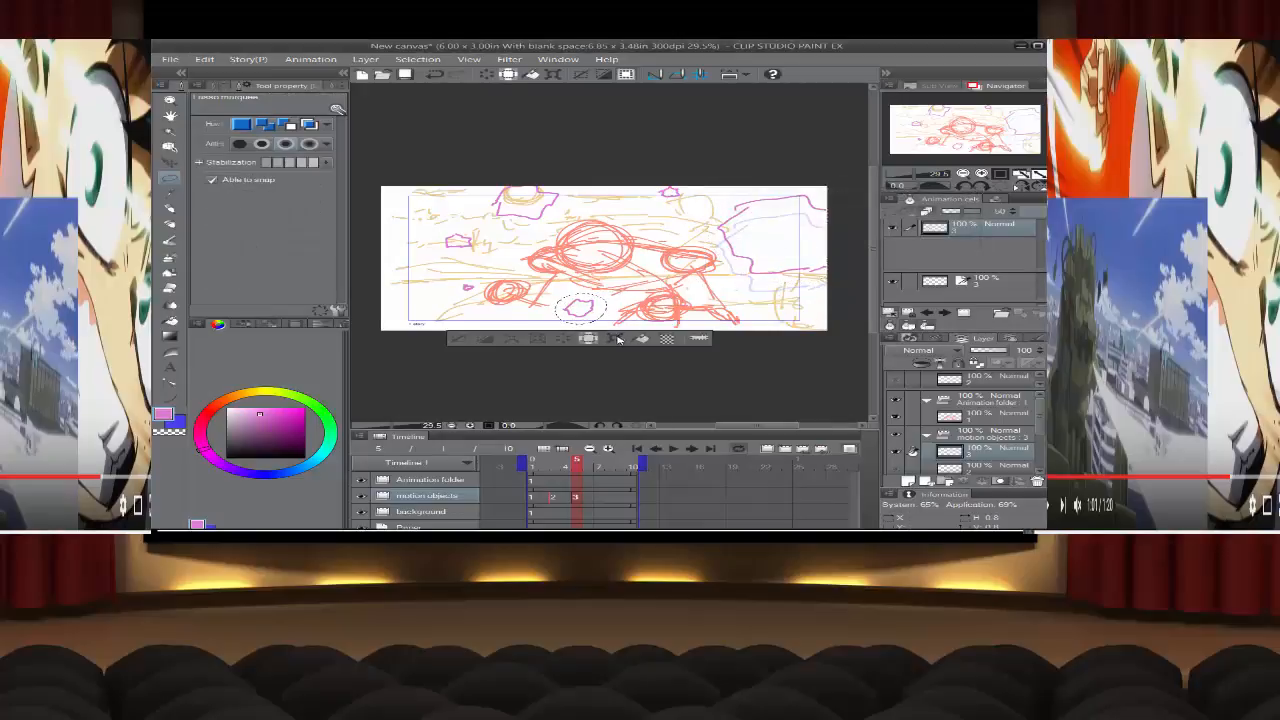
click(616, 338)
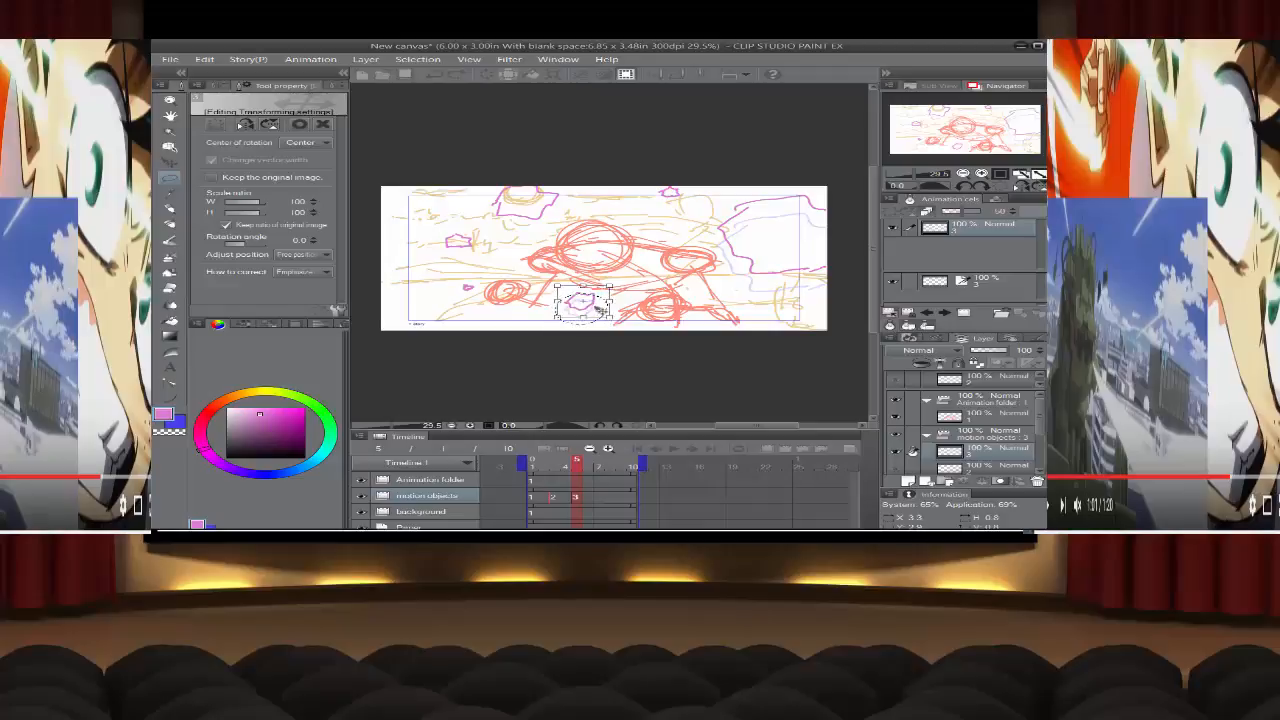
drag(597, 309, 595, 305)
click(169, 180)
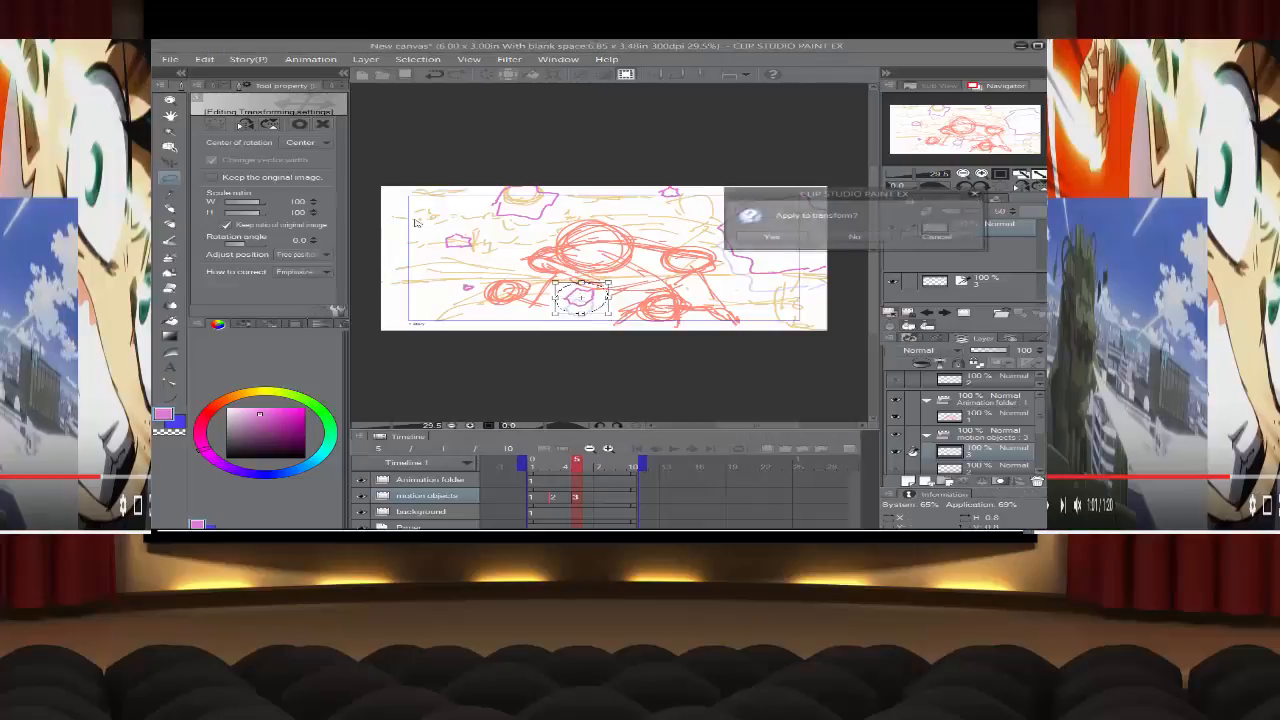
click(777, 239)
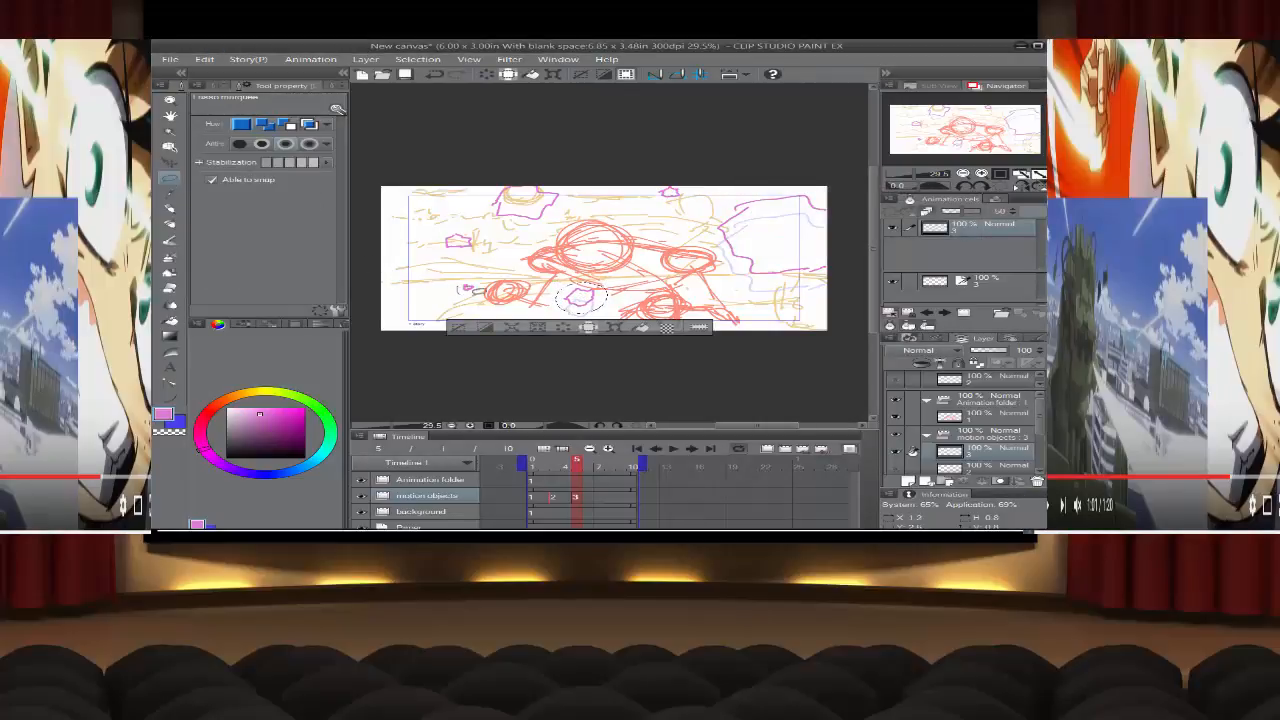
Step: Lasso the tiny debris piece beside the character's lower-left circle, shift it slightly upward and apply the transform
drag(478, 291, 486, 290)
click(522, 308)
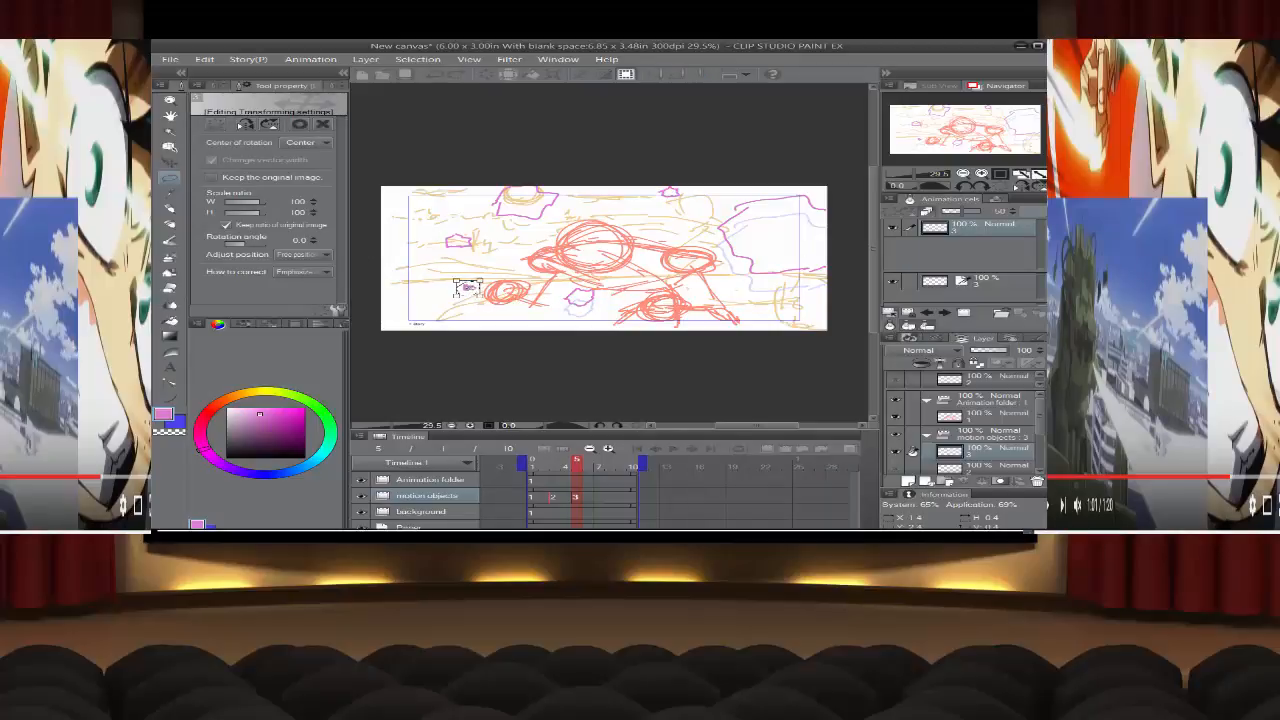
drag(468, 286, 472, 284)
click(180, 176)
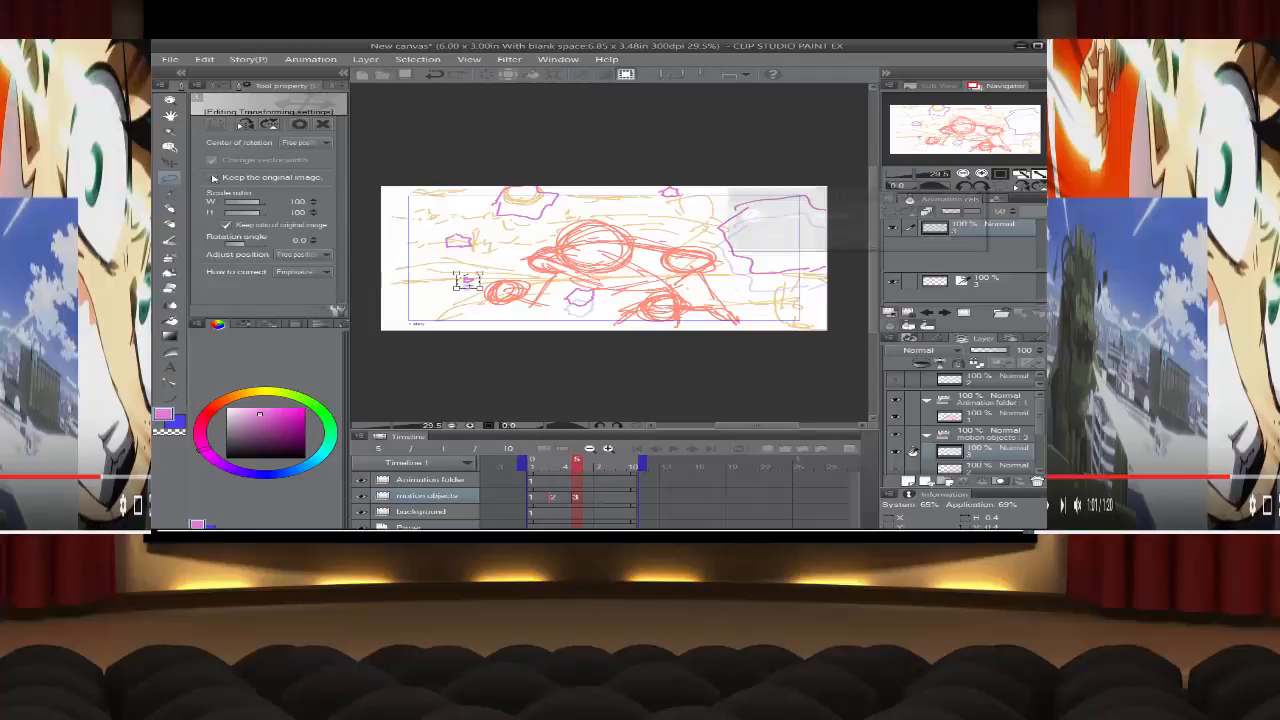
click(766, 239)
Step: Lasso the small debris shape to the left of the character's head, move it upward, apply the transform and deselect it
mouse_move(462, 232)
mouse_down()
mouse_move(440, 252)
mouse_move(492, 236)
mouse_move(470, 230)
mouse_up()
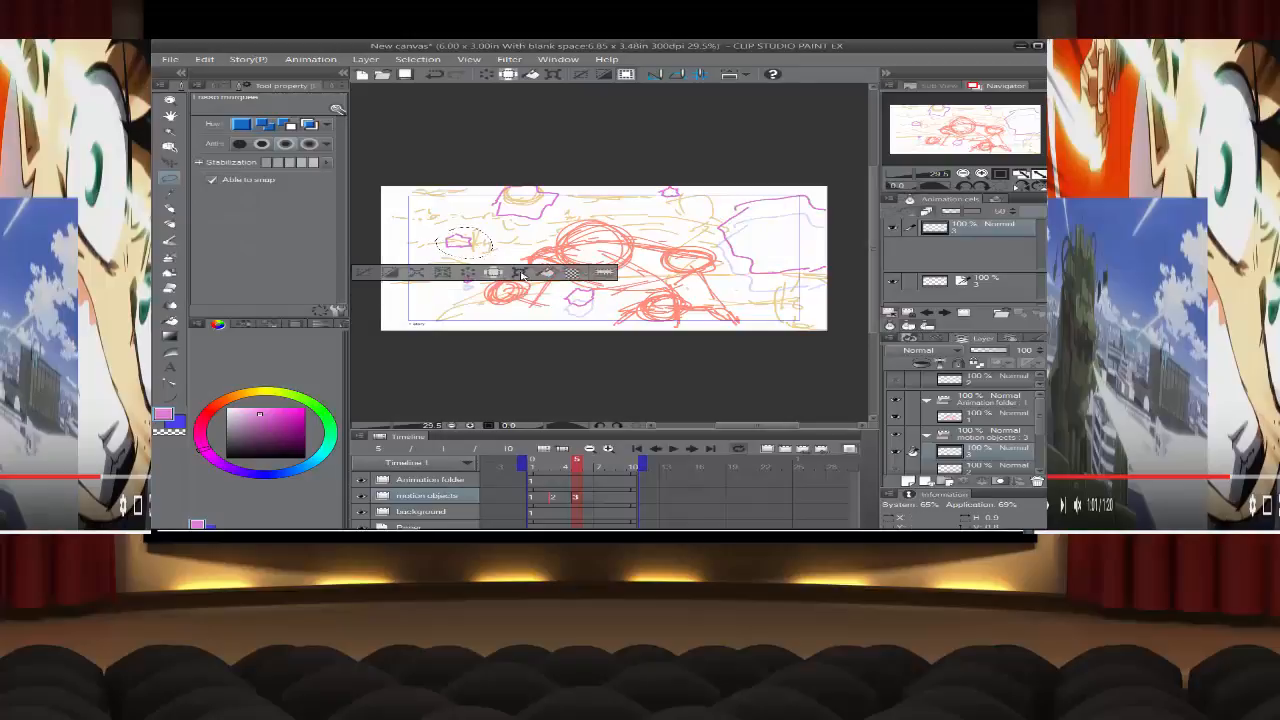
click(505, 271)
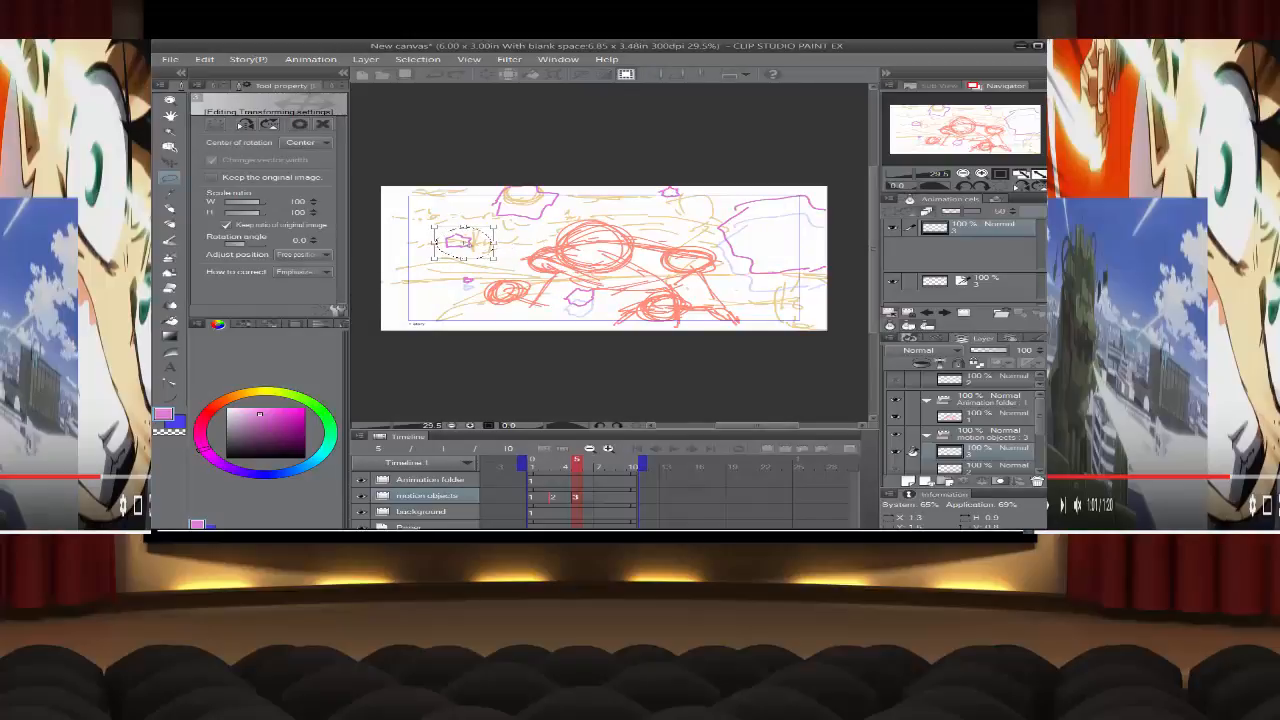
drag(487, 252, 493, 234)
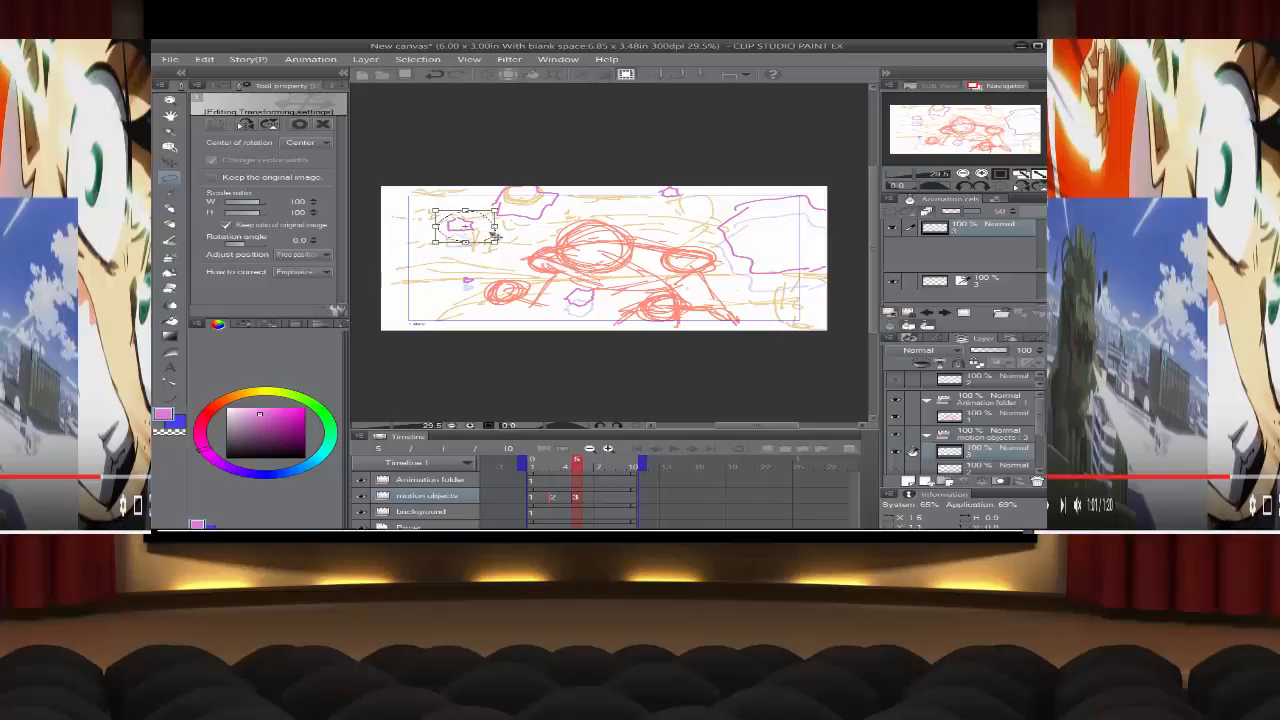
click(175, 178)
click(768, 238)
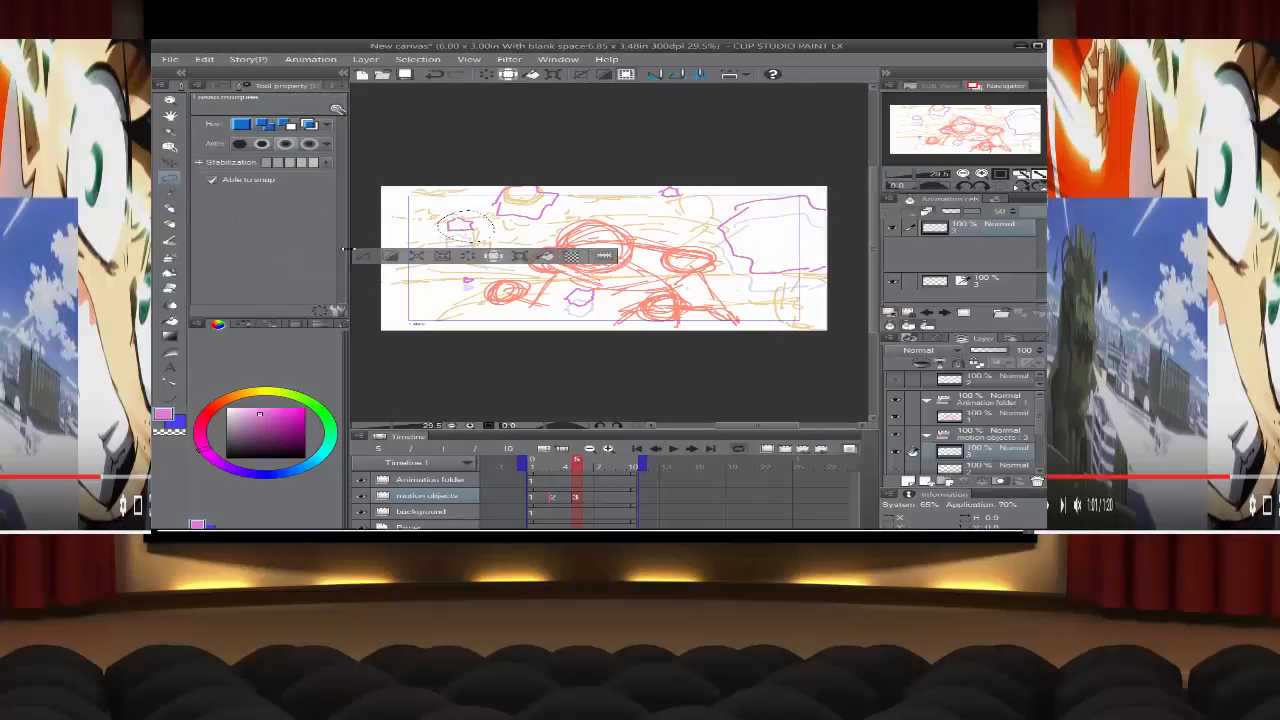
click(364, 256)
Step: Lasso the larger debris shape at the canvas's upper edge left of the head, move it up, apply the transform and deselect it
mouse_move(482, 203)
mouse_down()
mouse_move(509, 222)
mouse_move(539, 222)
mouse_move(572, 212)
mouse_move(577, 177)
mouse_move(505, 172)
mouse_move(483, 204)
mouse_up()
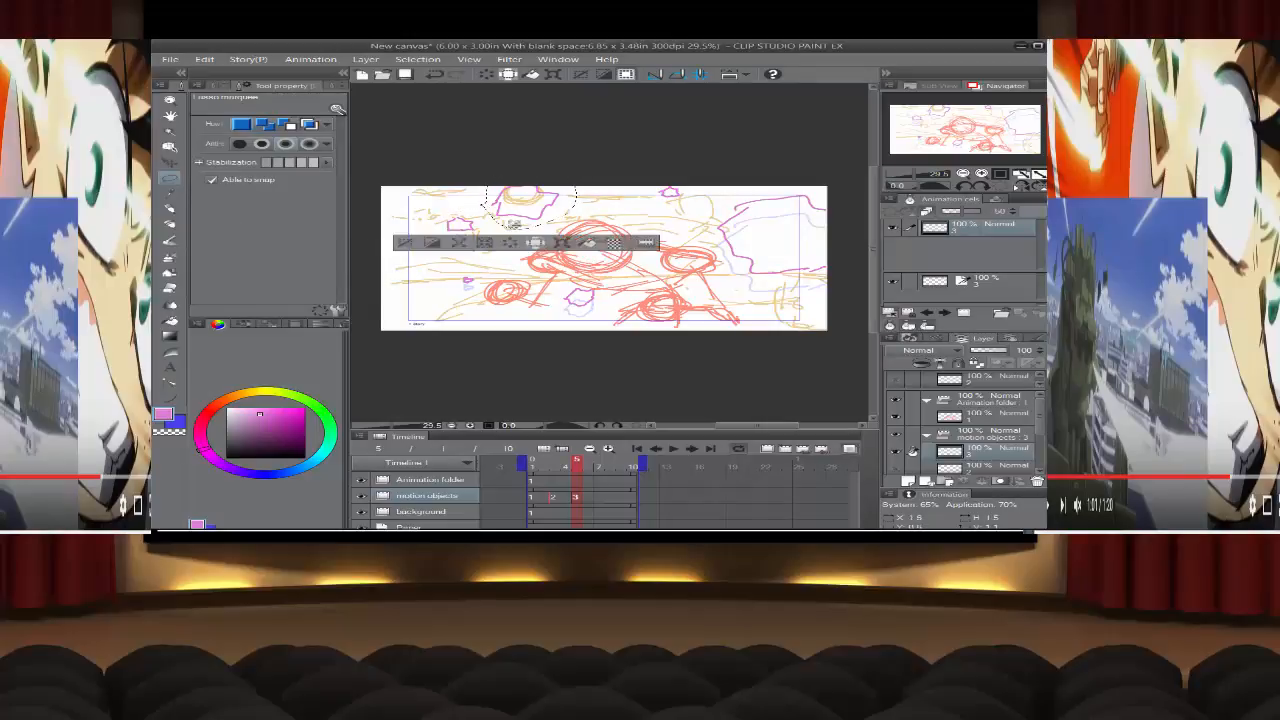
click(565, 244)
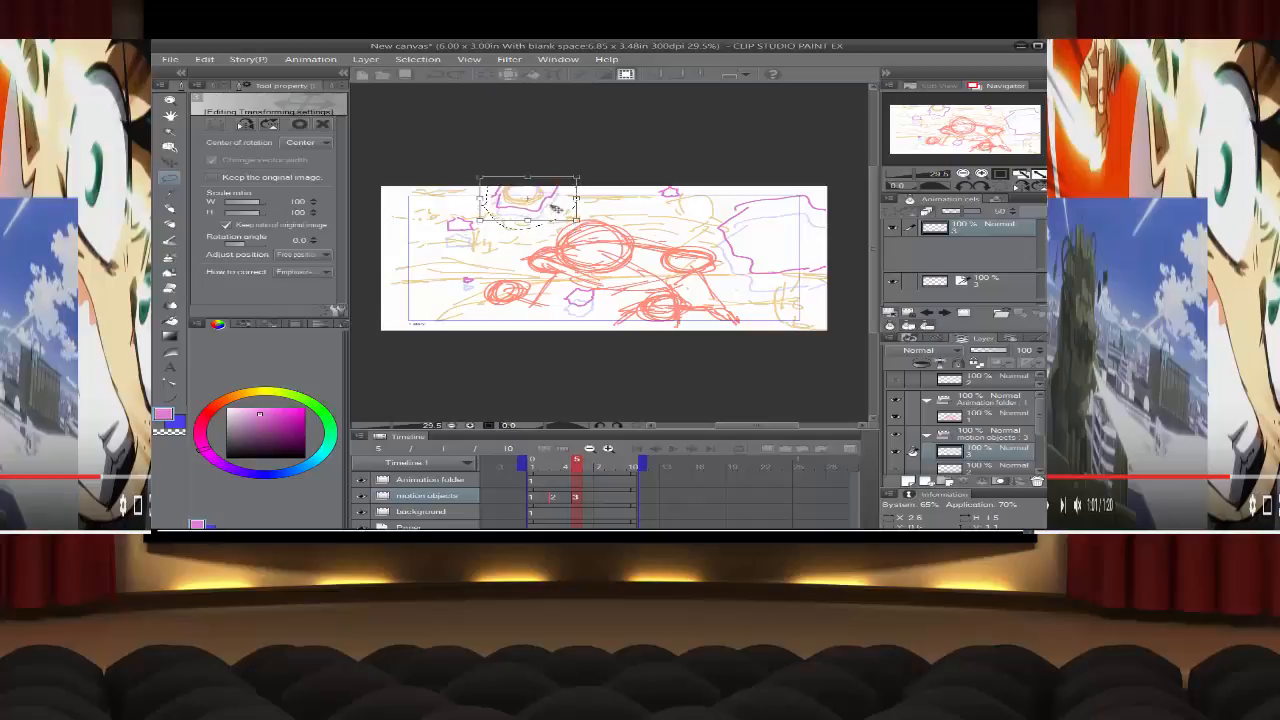
click(170, 182)
click(762, 240)
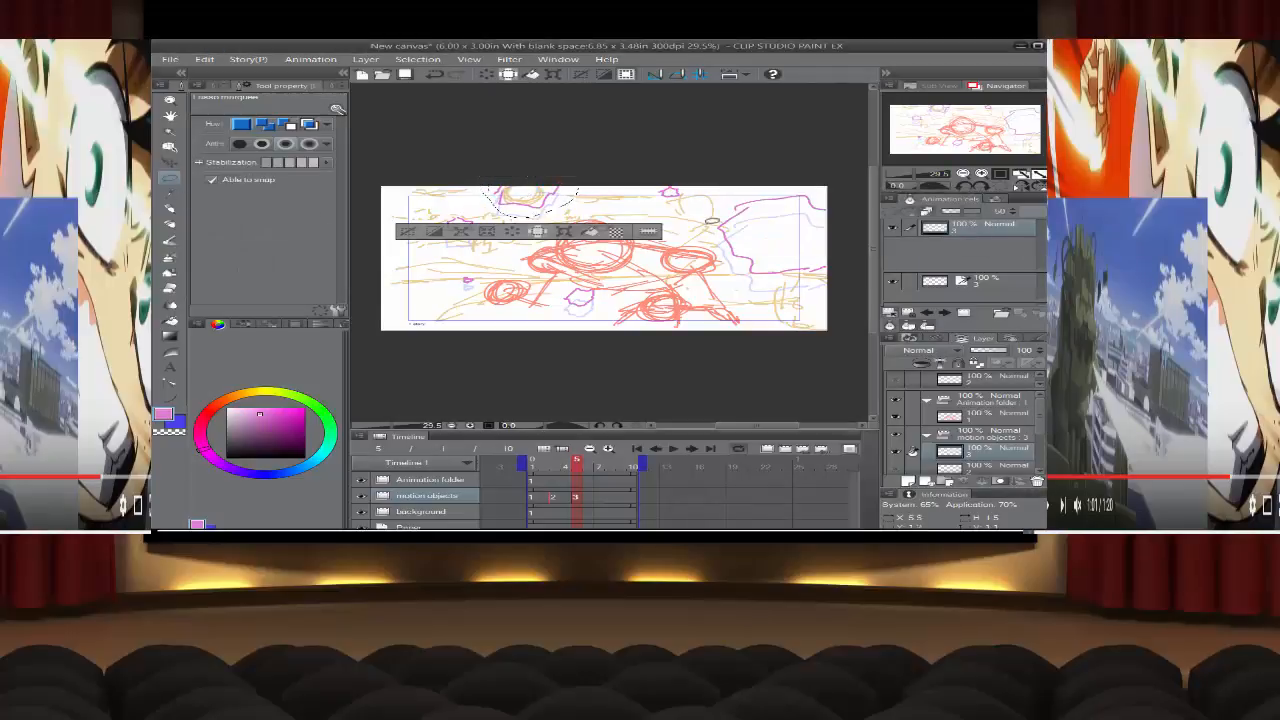
click(443, 234)
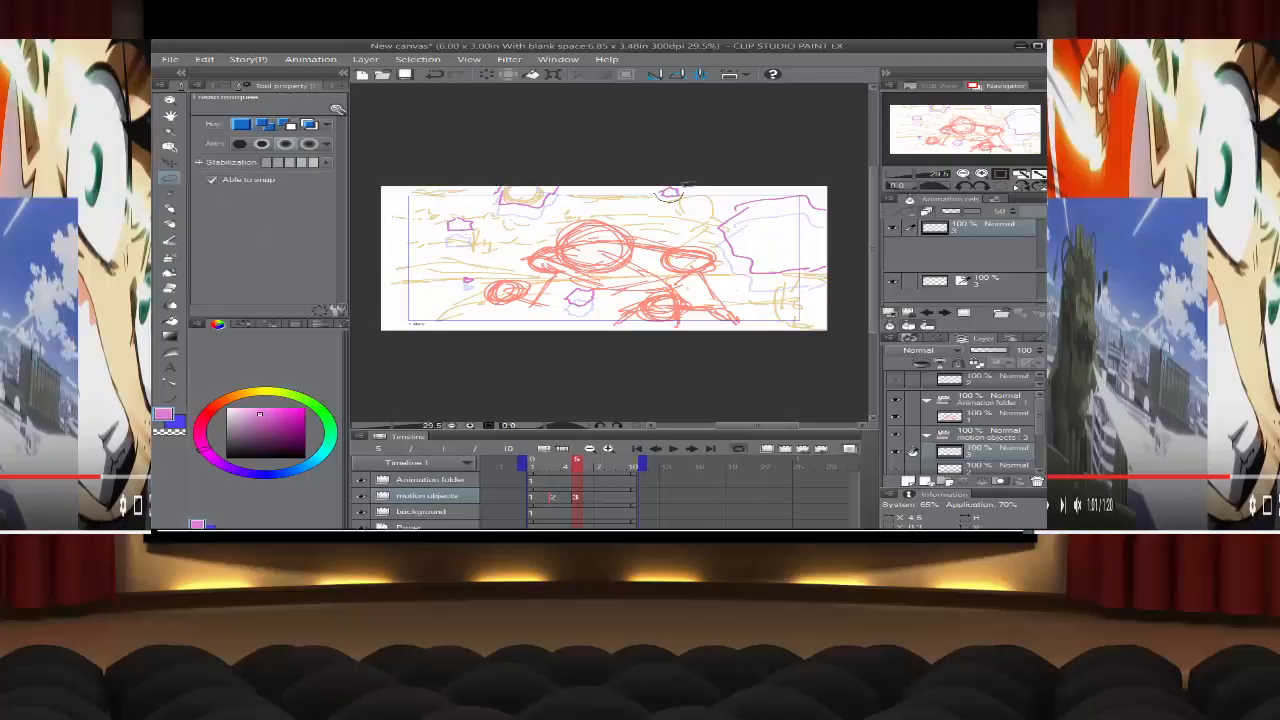
Step: Lasso the small debris shape at the upper edge right of the head, nudge it upward, apply the transform and deselect it
drag(686, 190, 650, 198)
click(702, 214)
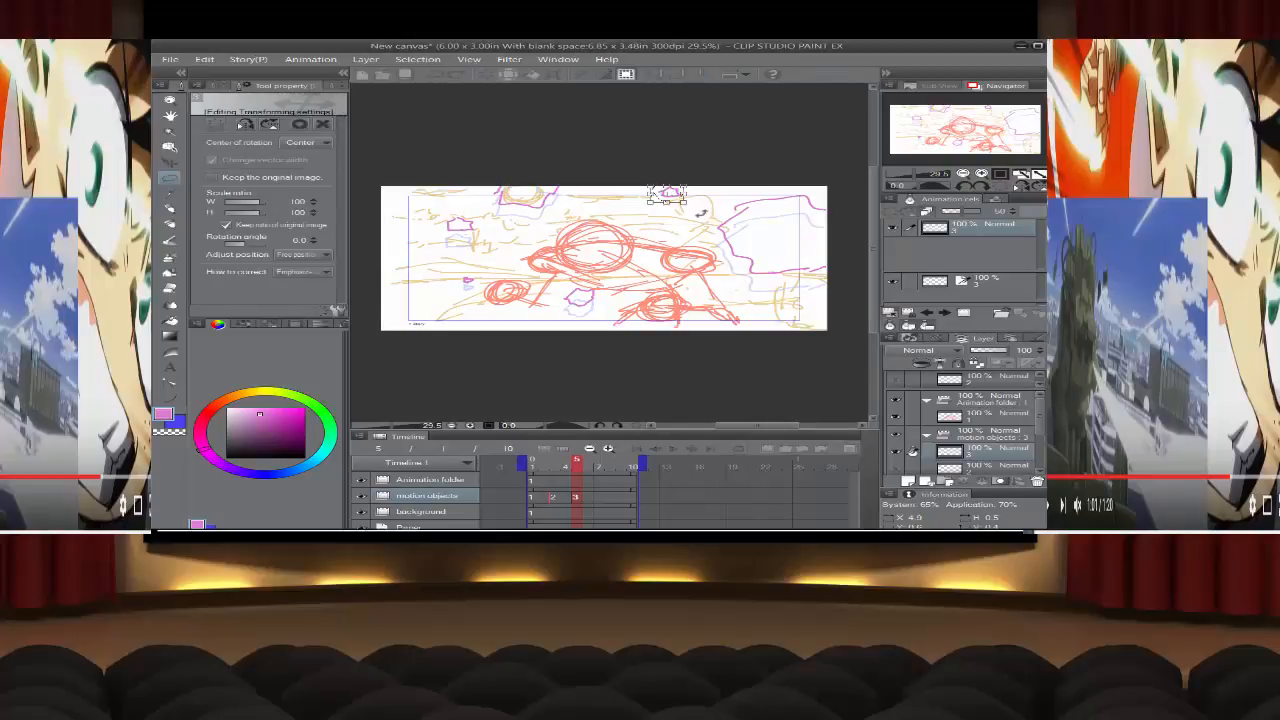
drag(682, 201, 667, 195)
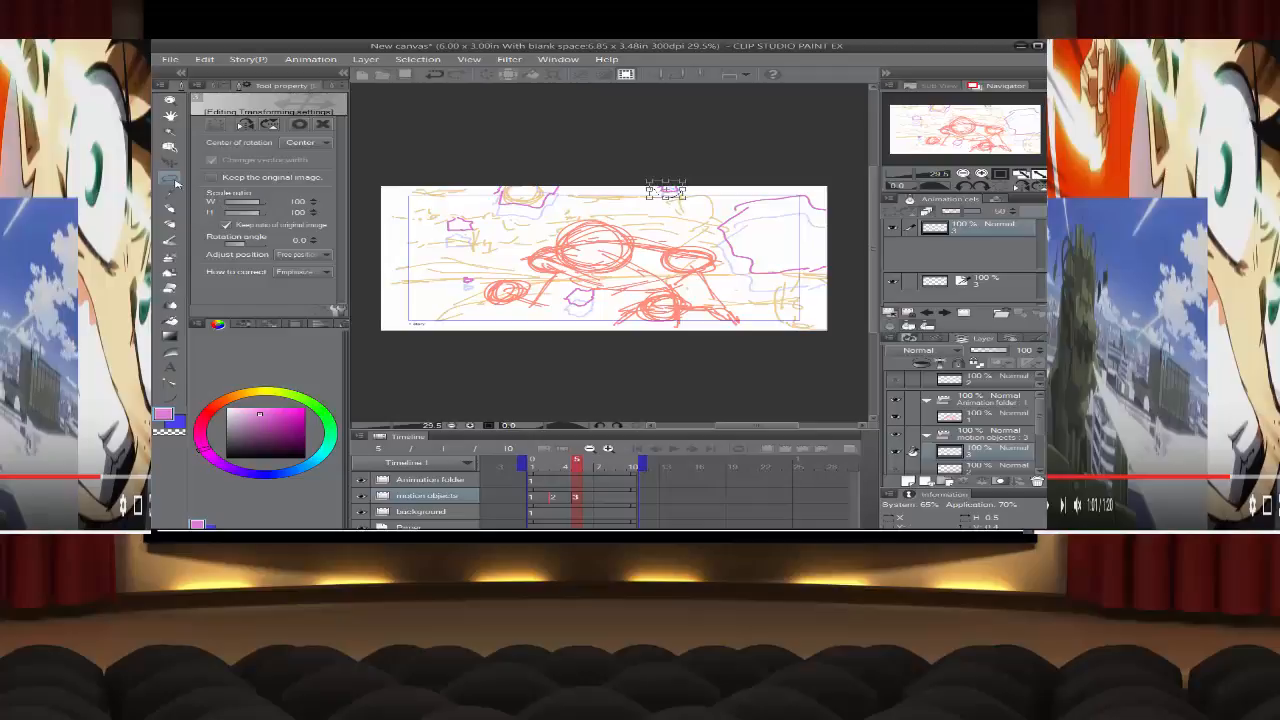
click(174, 180)
click(771, 239)
click(543, 212)
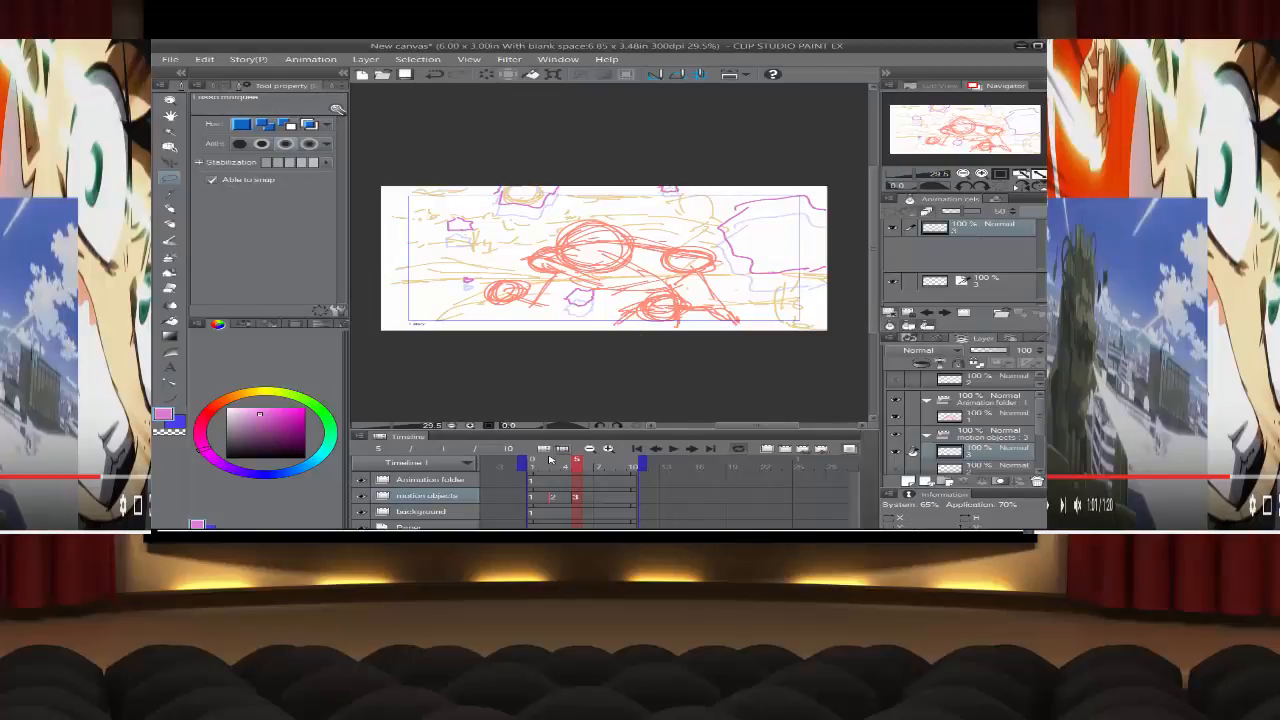
Step: Assign cel 2 to frame 7 of the motion objects track
click(599, 497)
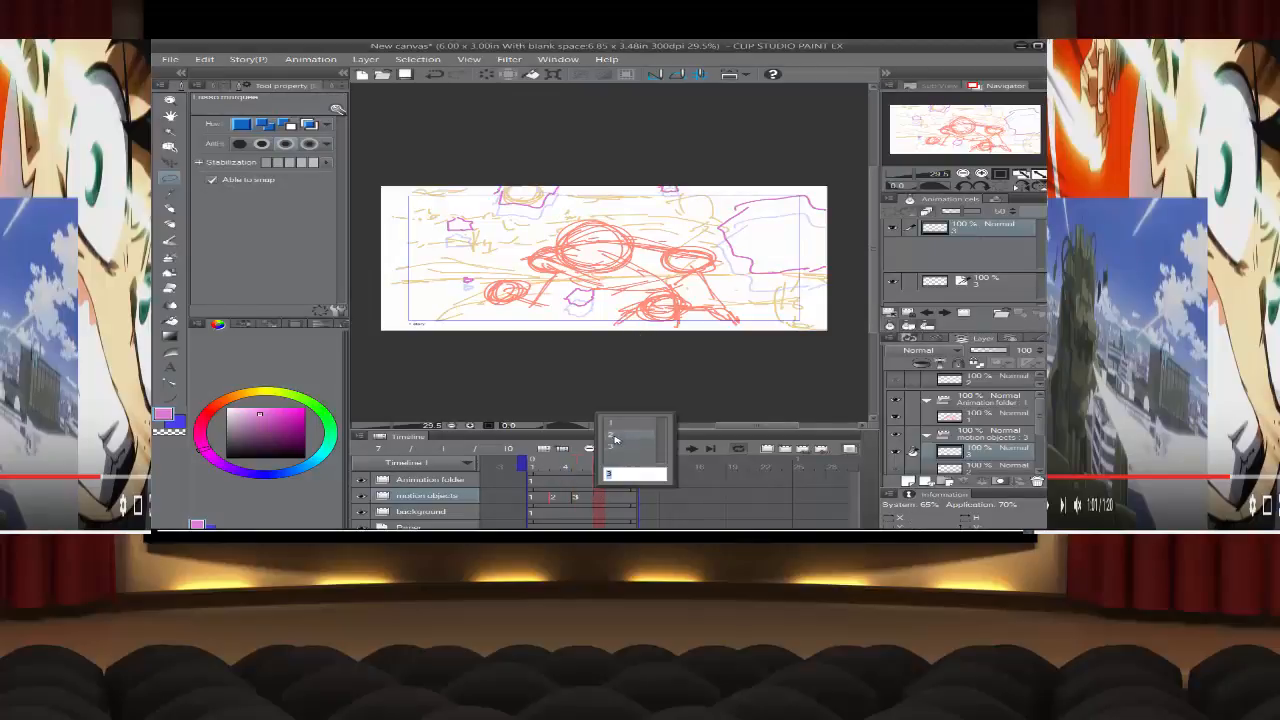
click(608, 484)
click(623, 499)
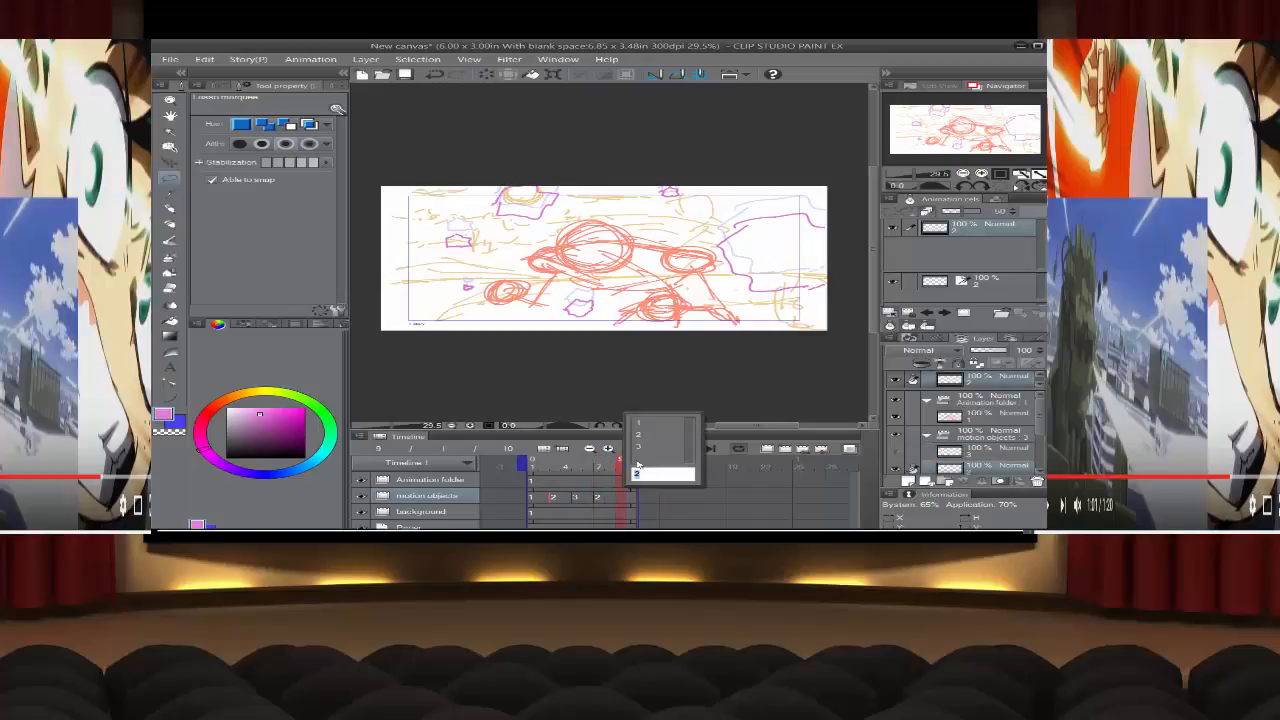
click(640, 446)
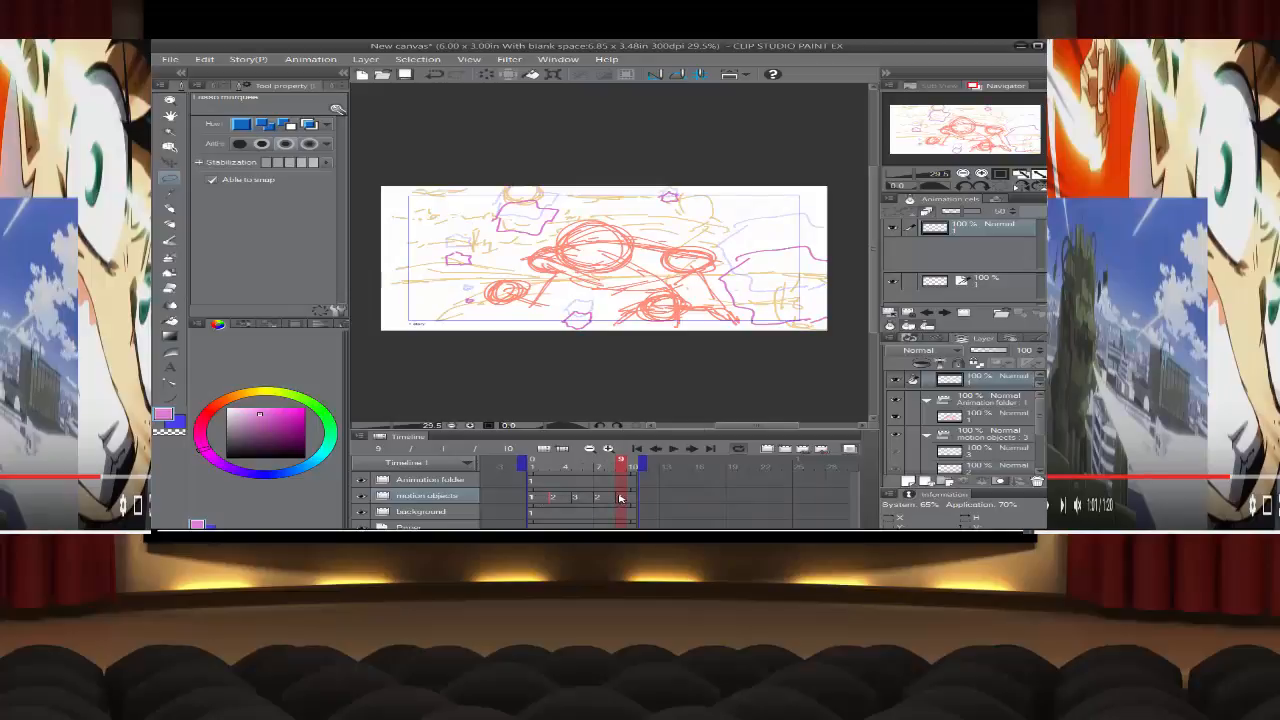
click(433, 76)
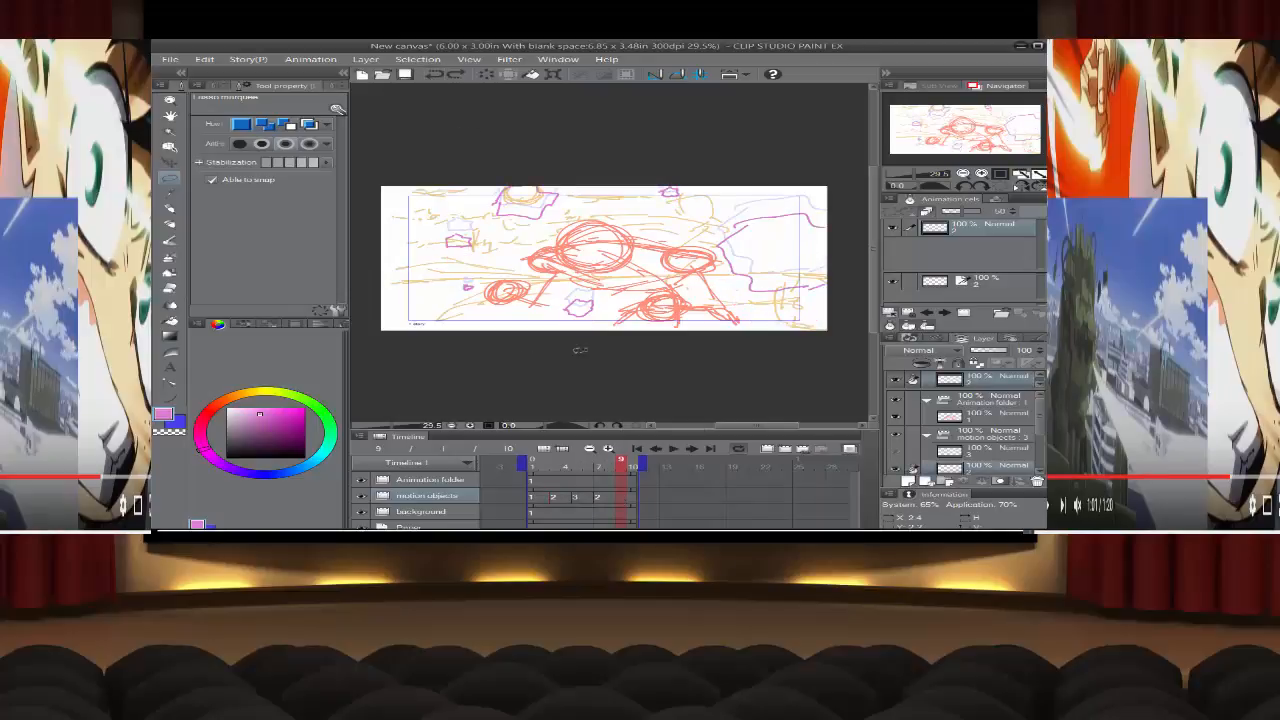
Step: Trim the Animation folder, motion objects and background tracks to end after frame 8
drag(632, 478, 618, 479)
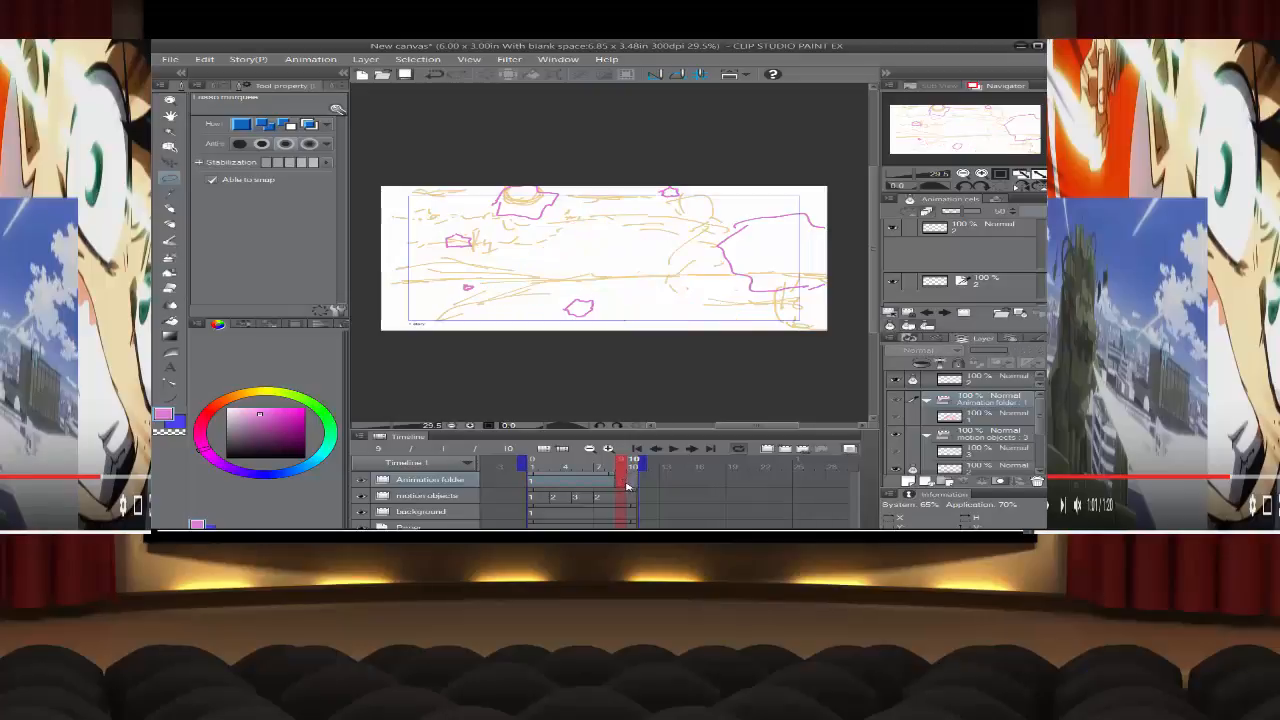
click(631, 491)
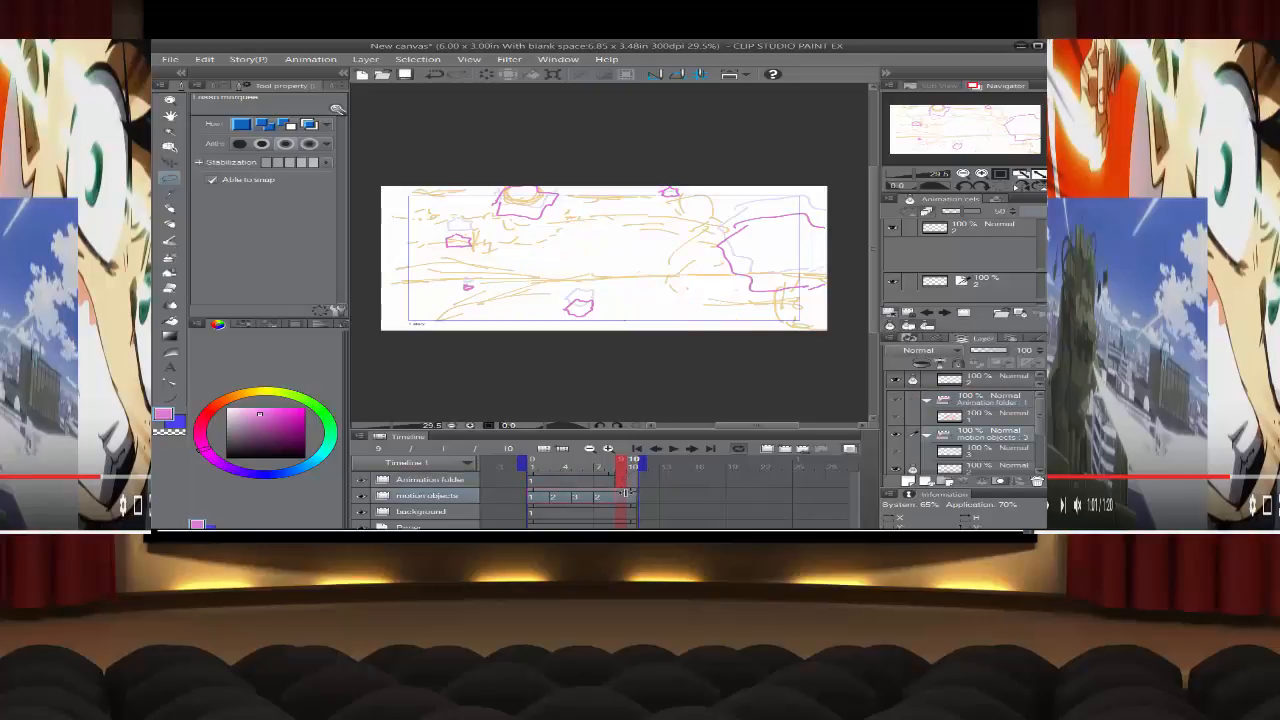
drag(626, 492, 621, 509)
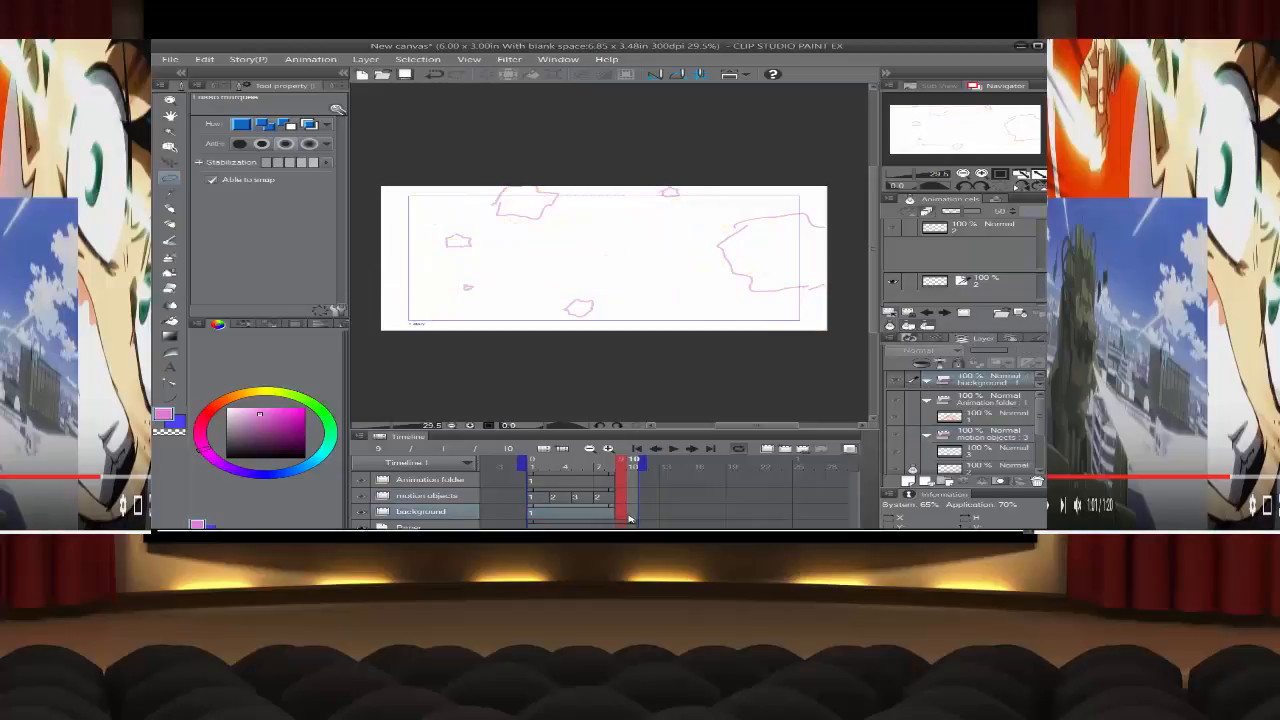
Step: Set the timeline's playback end to frame 8 and play the animation through from frame 1
click(641, 466)
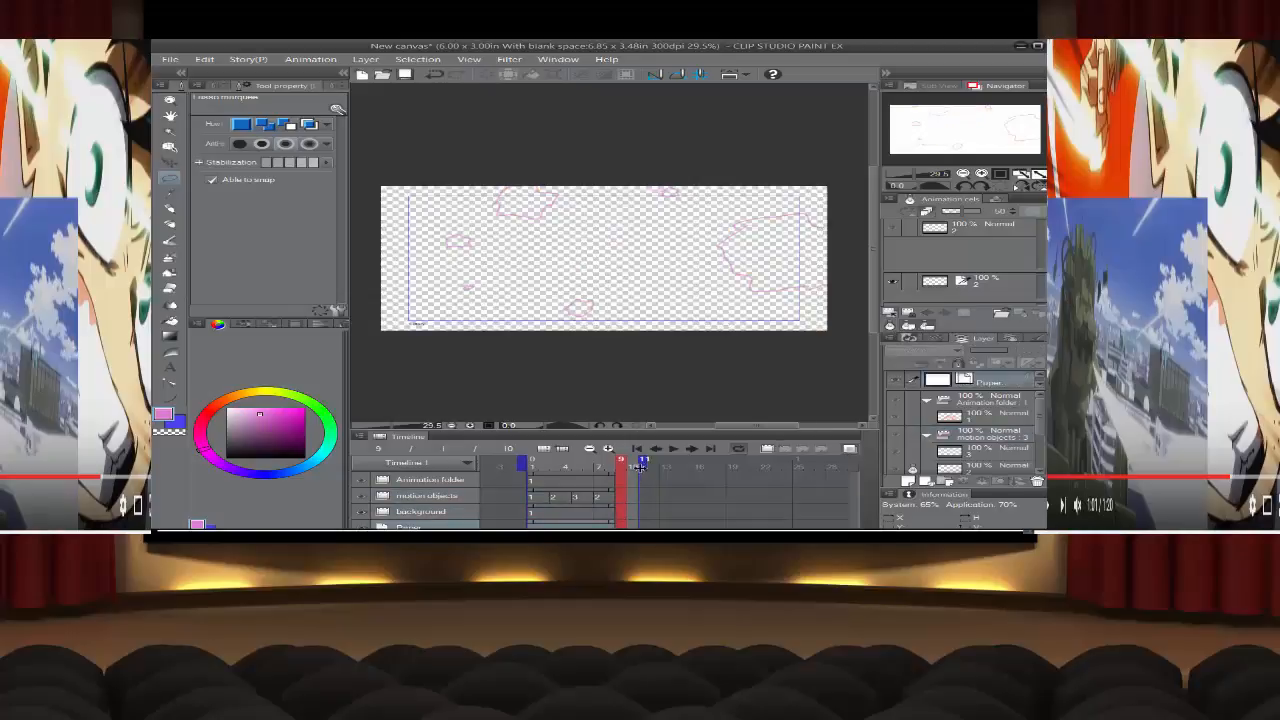
drag(624, 473, 621, 471)
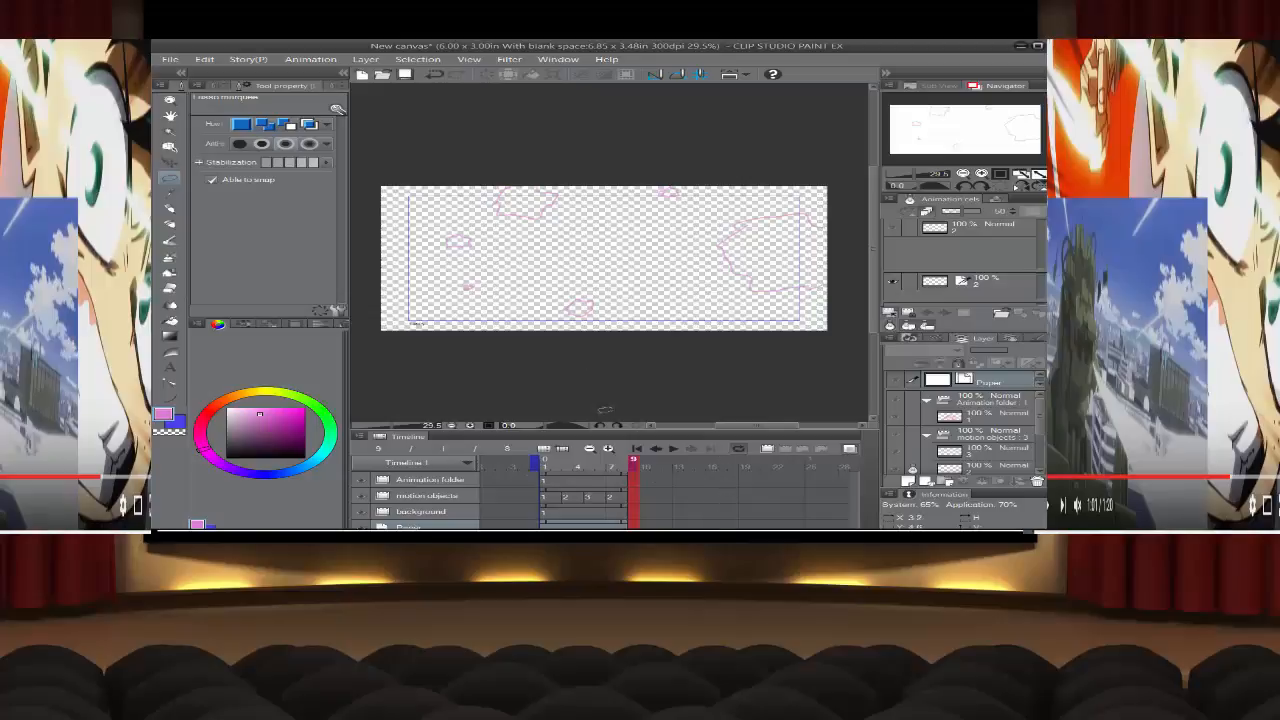
click(546, 465)
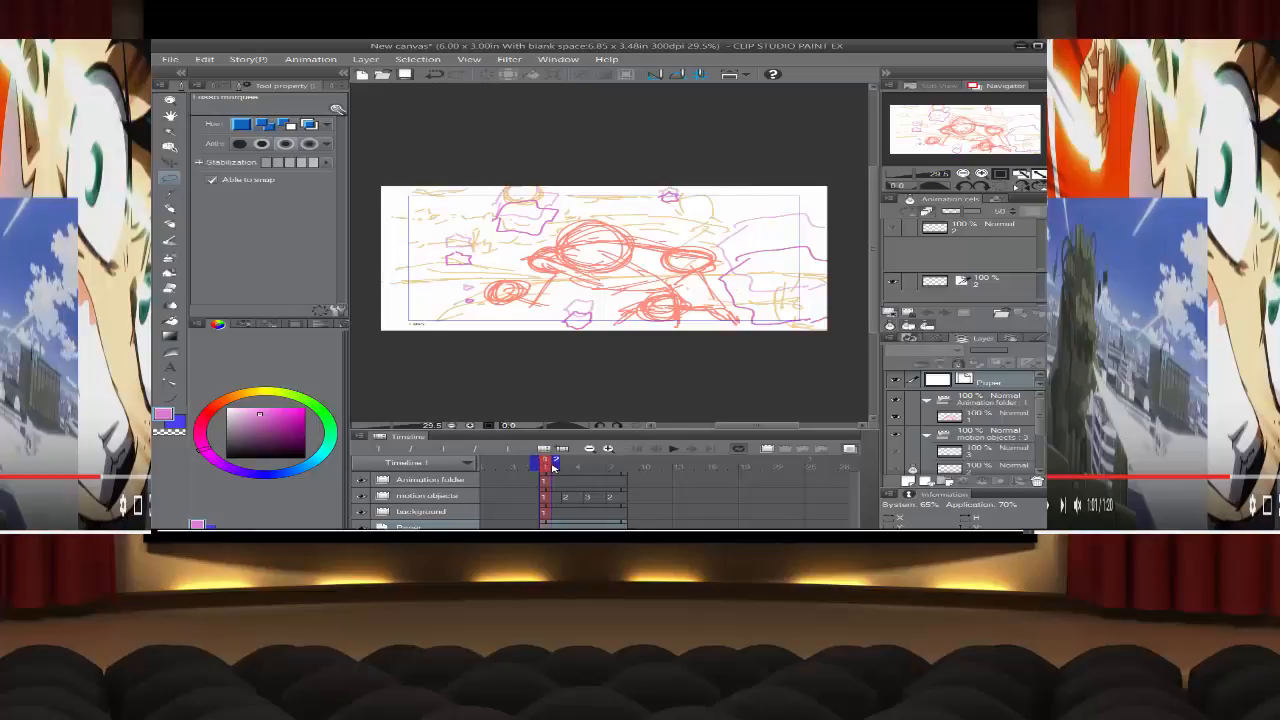
drag(554, 462, 628, 466)
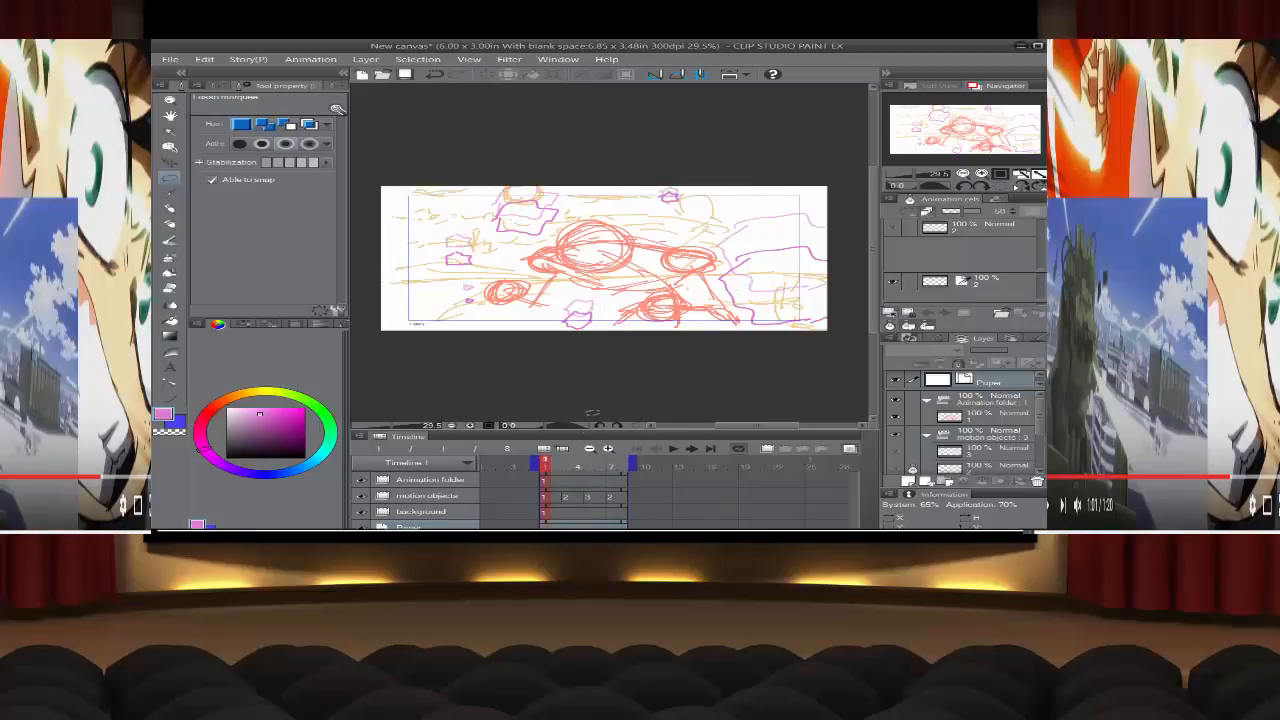
click(675, 451)
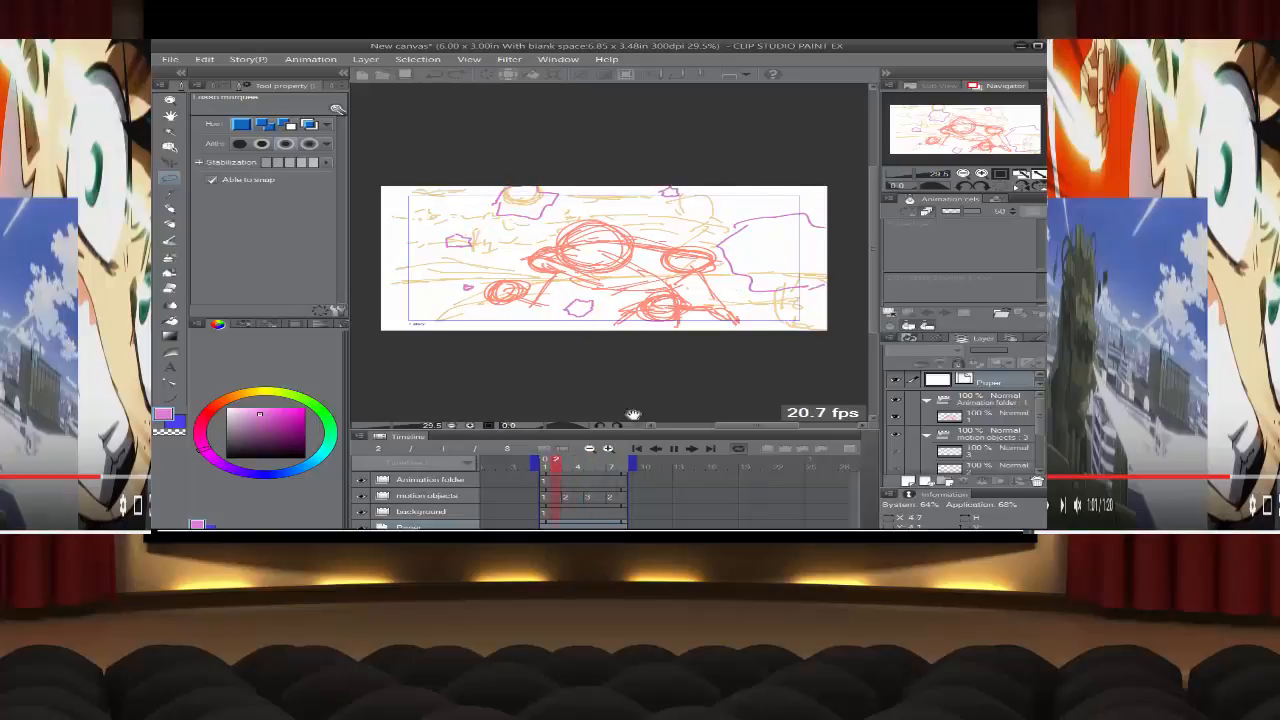
click(676, 450)
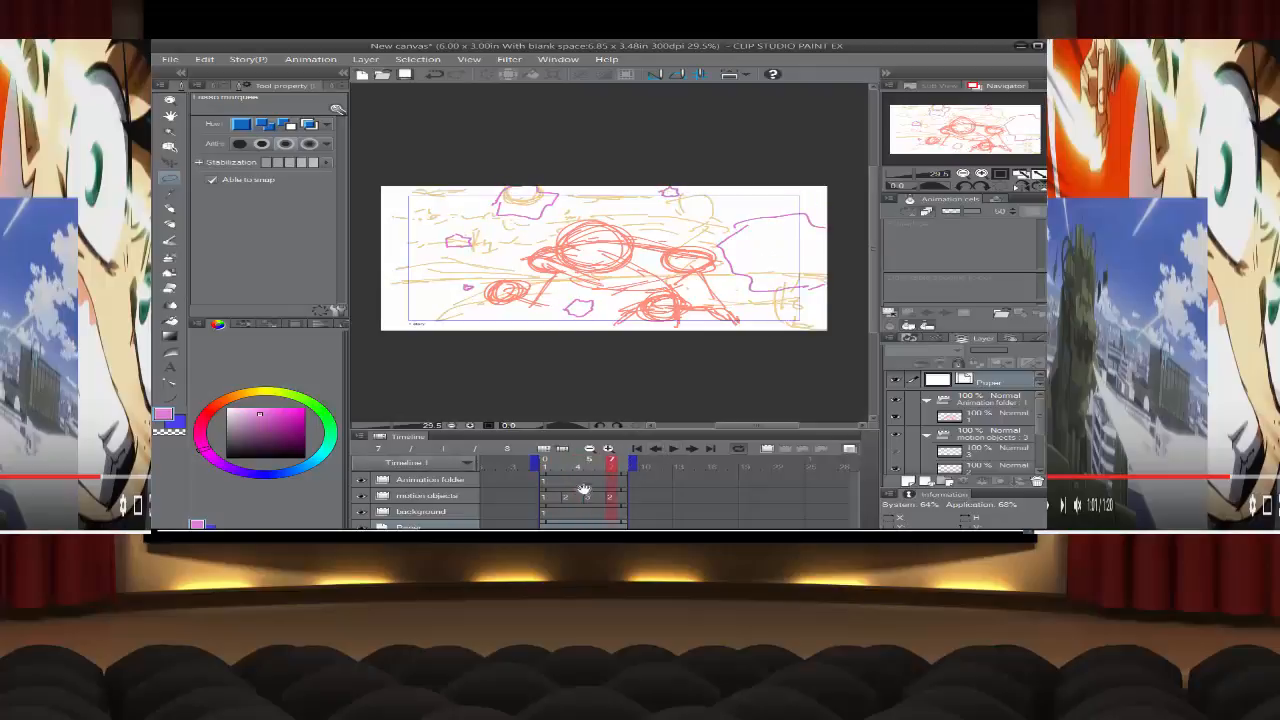
Step: Extend the timeline's playback end to frame 15 and lengthen the Animation folder, motion objects, background and paper tracks toward it
drag(633, 466, 710, 466)
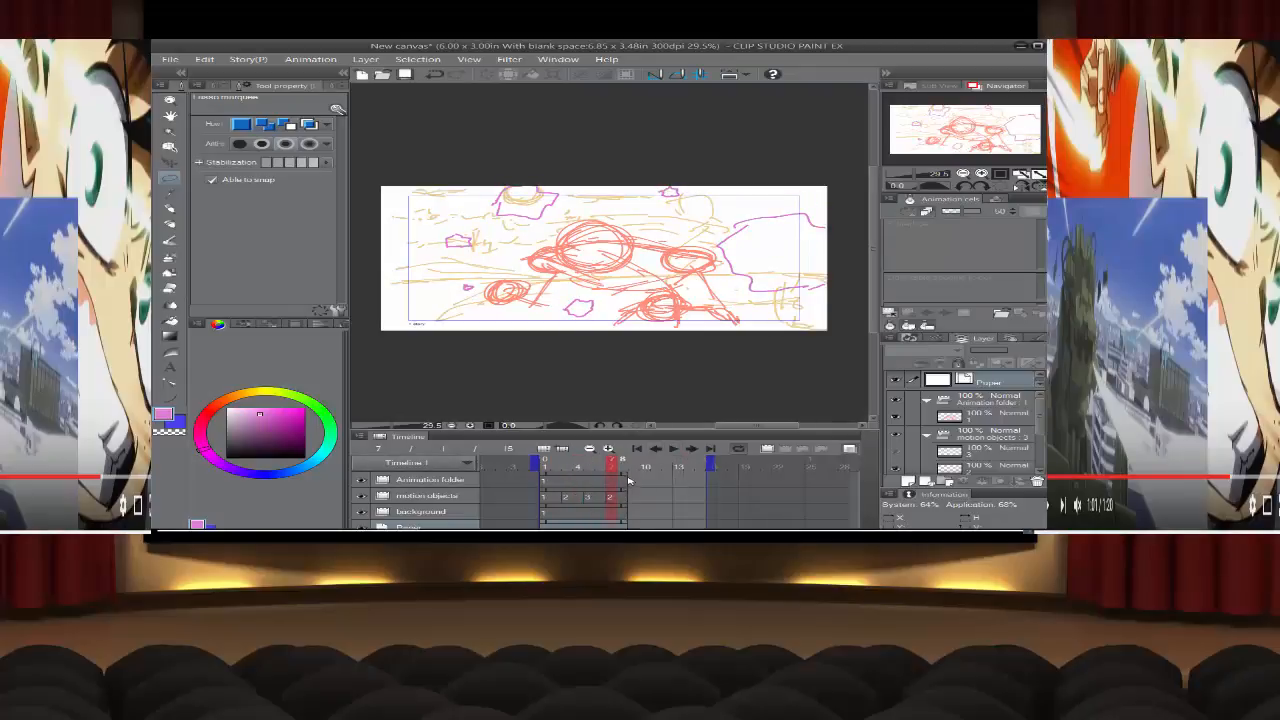
click(631, 480)
drag(625, 476, 705, 479)
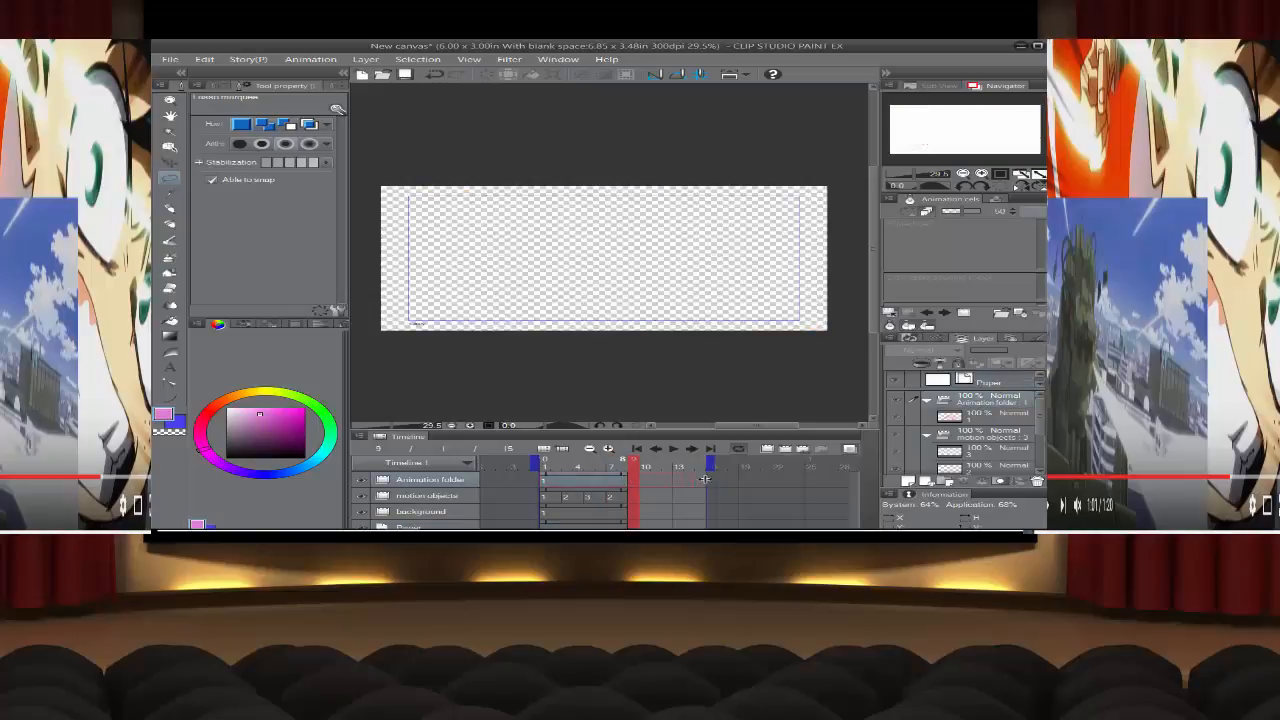
mouse_move(625, 490)
mouse_down()
mouse_move(705, 495)
mouse_move(705, 514)
mouse_up()
click(628, 508)
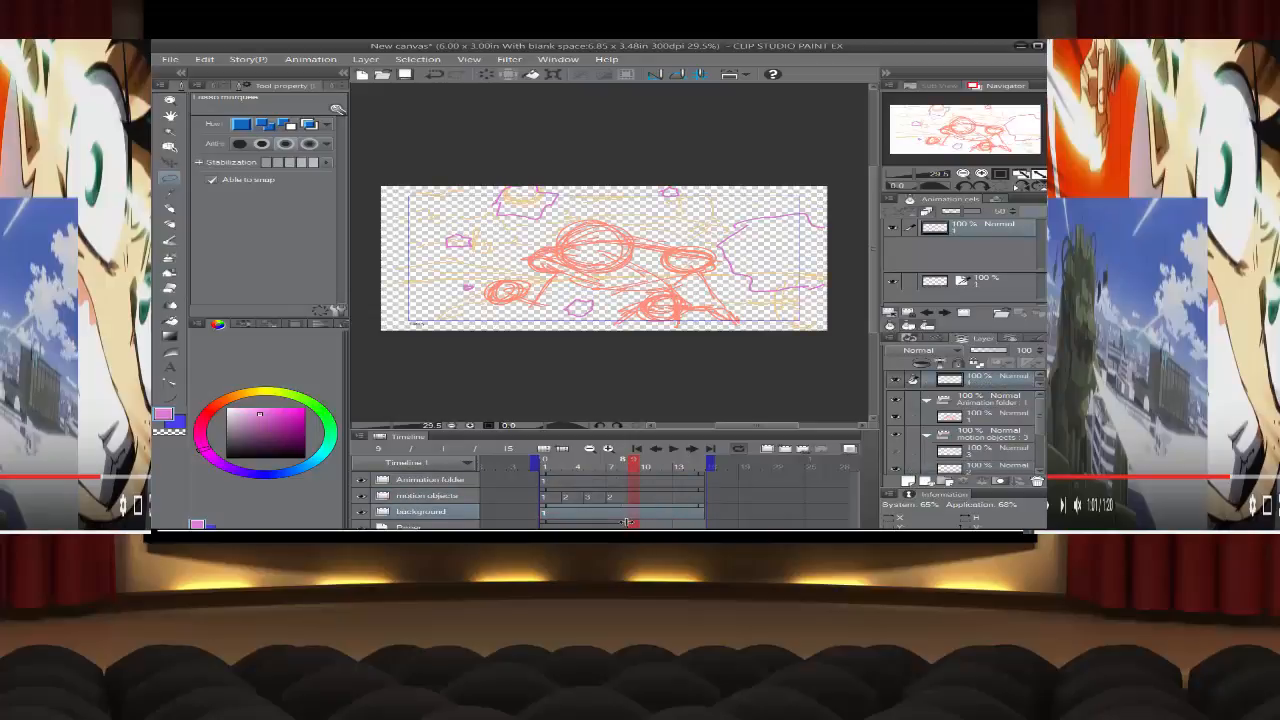
drag(626, 522, 706, 526)
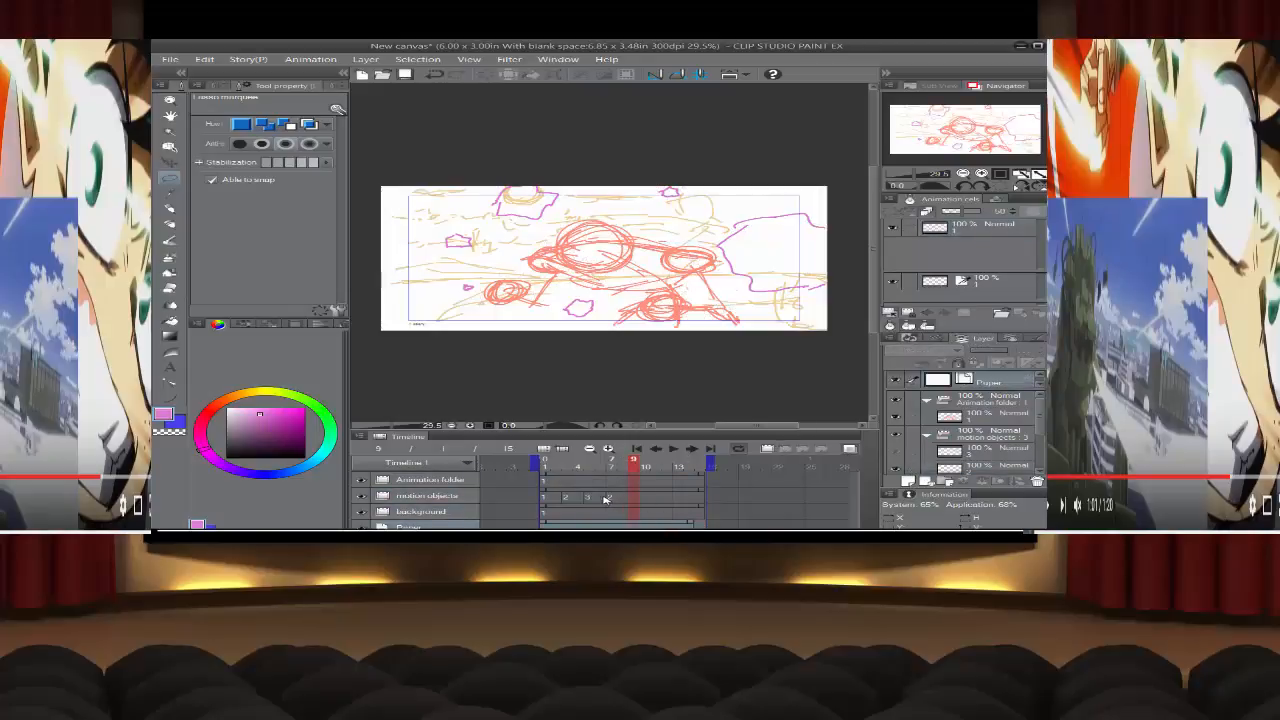
Step: Respace the motion objects cels so that cels 2, 3 and 2 start at frames 4, 7 and 10
mouse_move(609, 501)
mouse_down()
mouse_move(626, 500)
mouse_move(605, 501)
mouse_up()
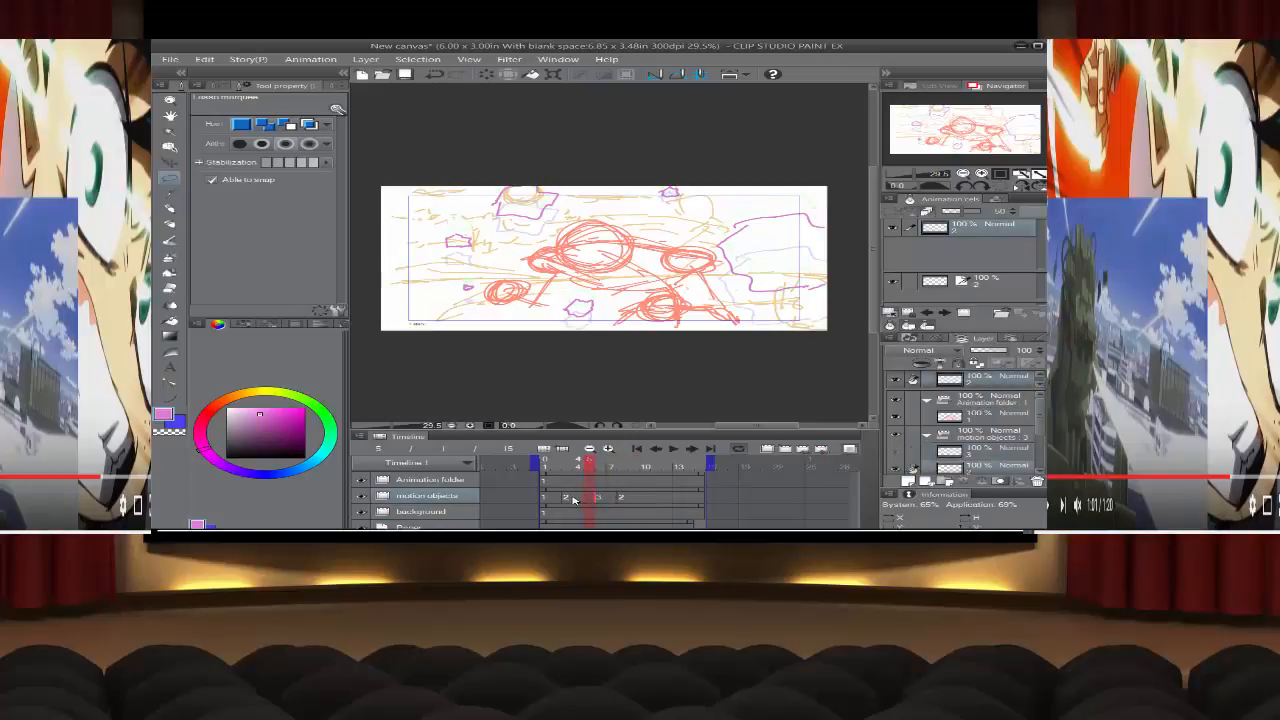
click(599, 498)
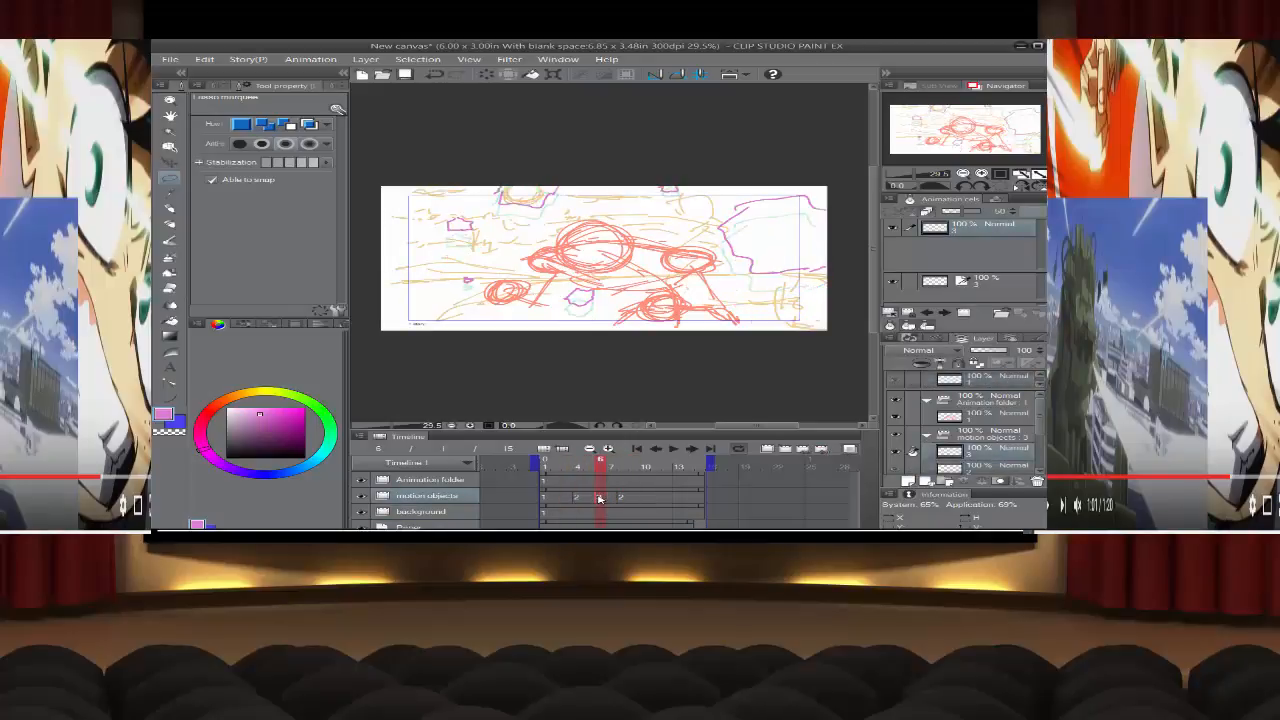
click(622, 499)
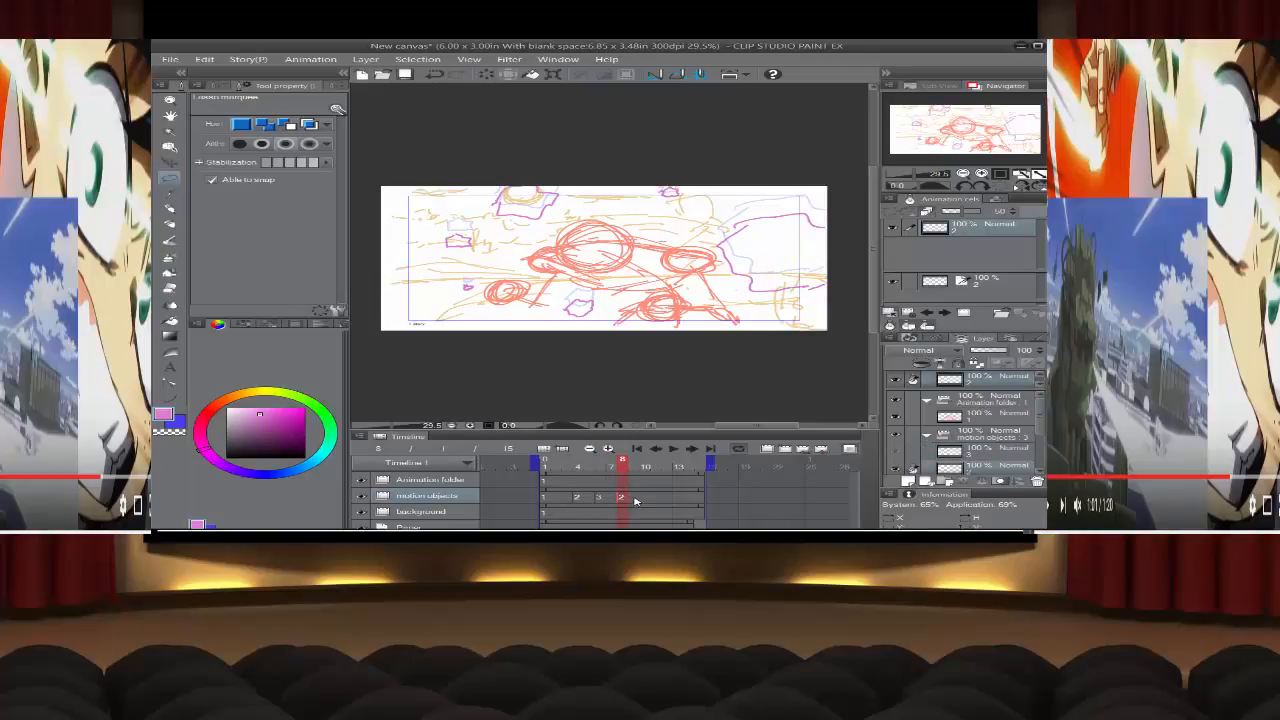
mouse_move(633, 498)
mouse_down()
mouse_move(657, 498)
mouse_move(619, 499)
mouse_up()
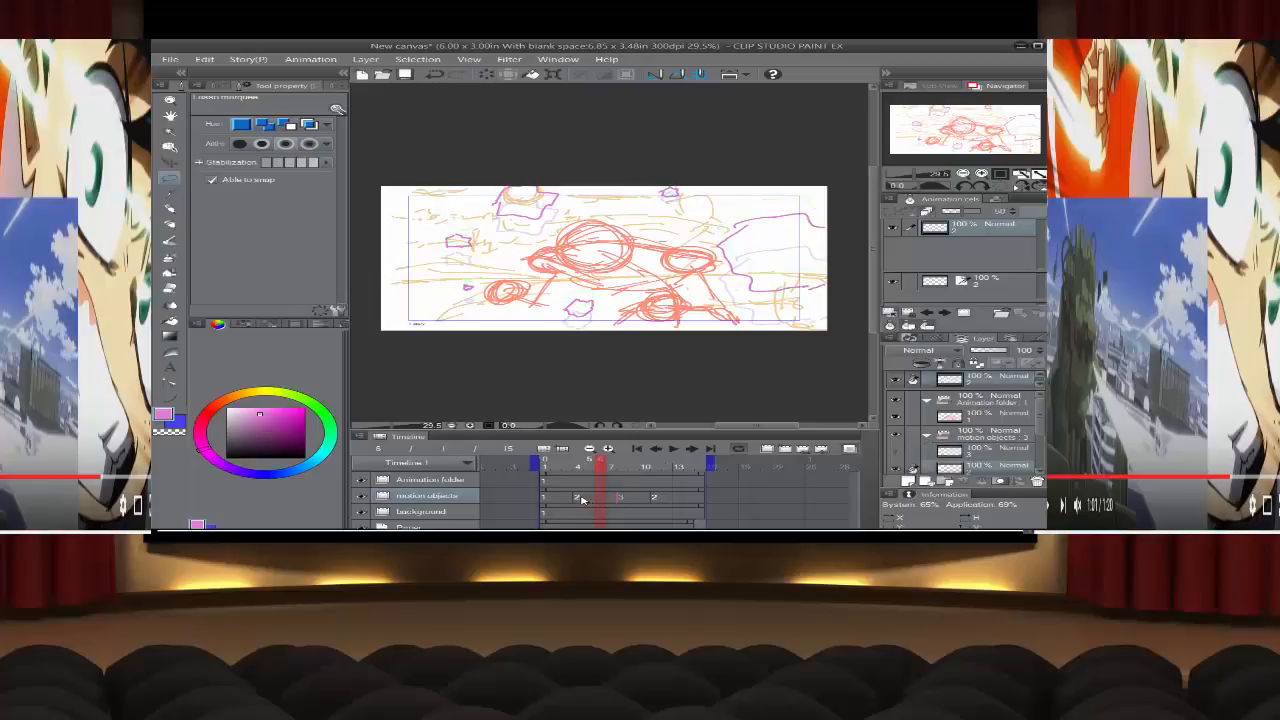
click(578, 498)
click(619, 499)
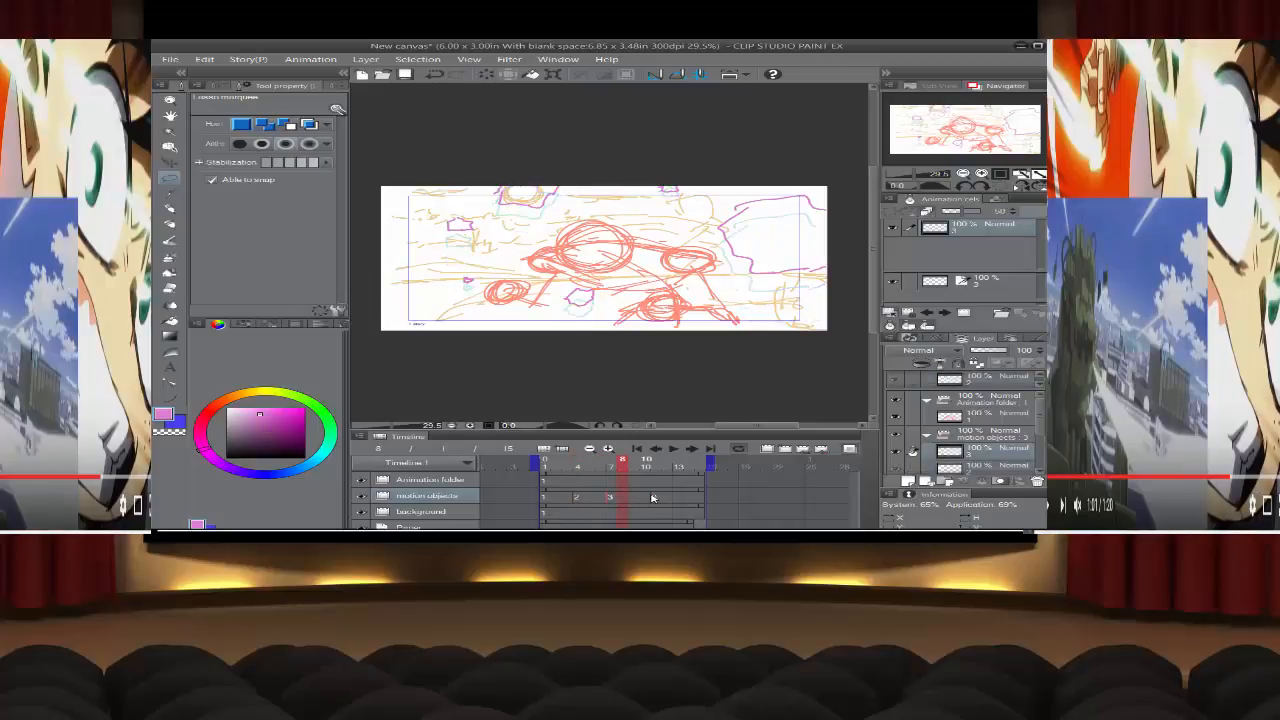
click(653, 498)
drag(645, 498, 643, 498)
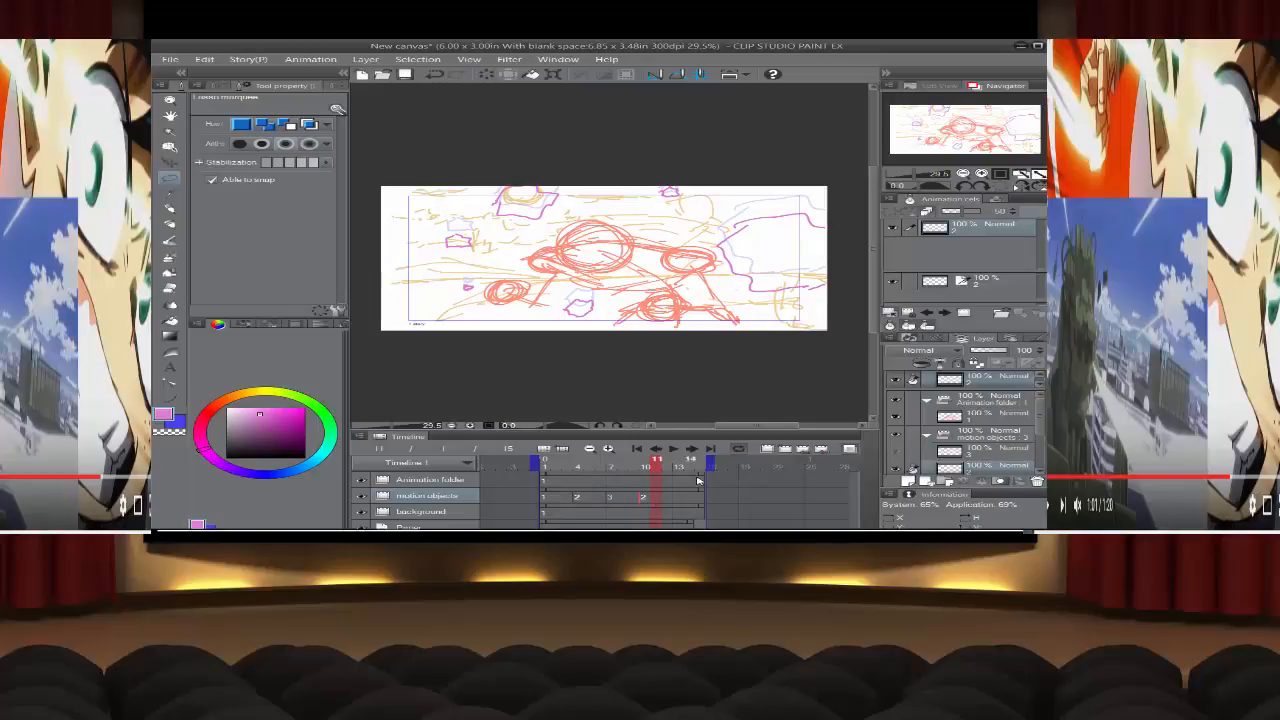
Step: Shorten the playback range and all tracks to end at frame 12, and play the animation through
mouse_move(710, 463)
mouse_down()
mouse_move(677, 465)
mouse_move(672, 477)
mouse_move(700, 491)
mouse_move(672, 491)
mouse_move(672, 506)
mouse_up()
click(685, 524)
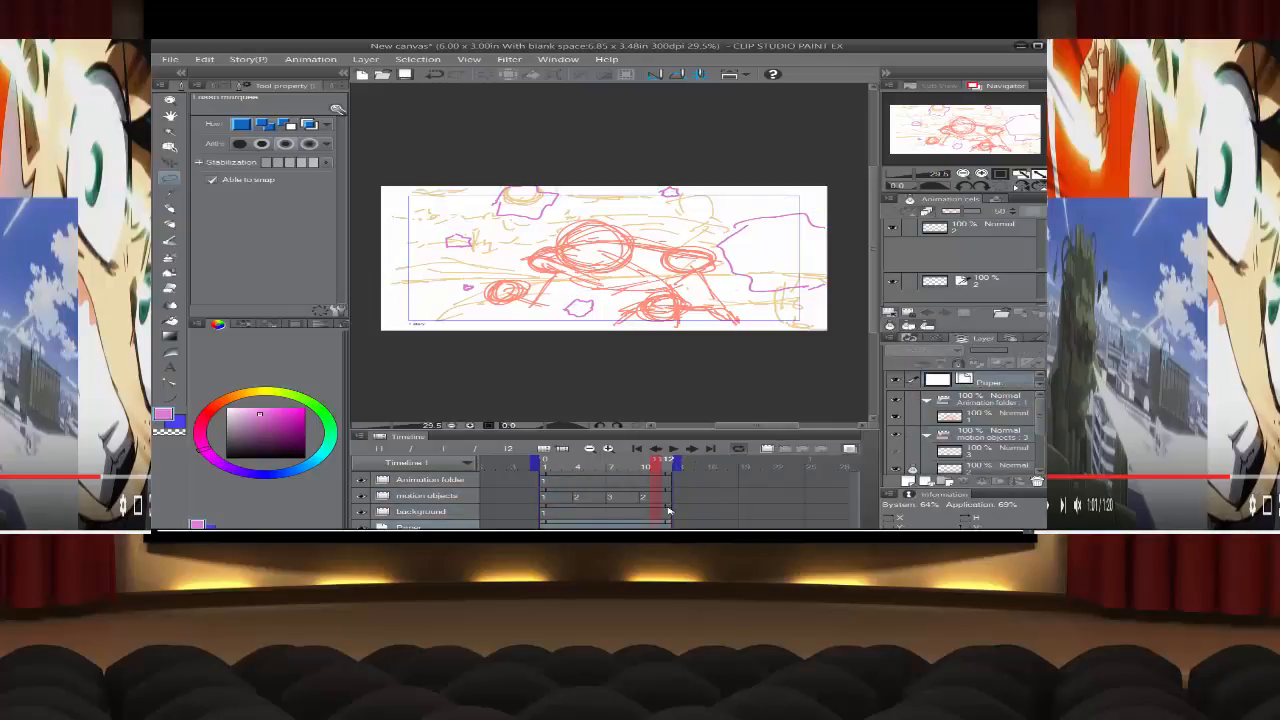
click(673, 449)
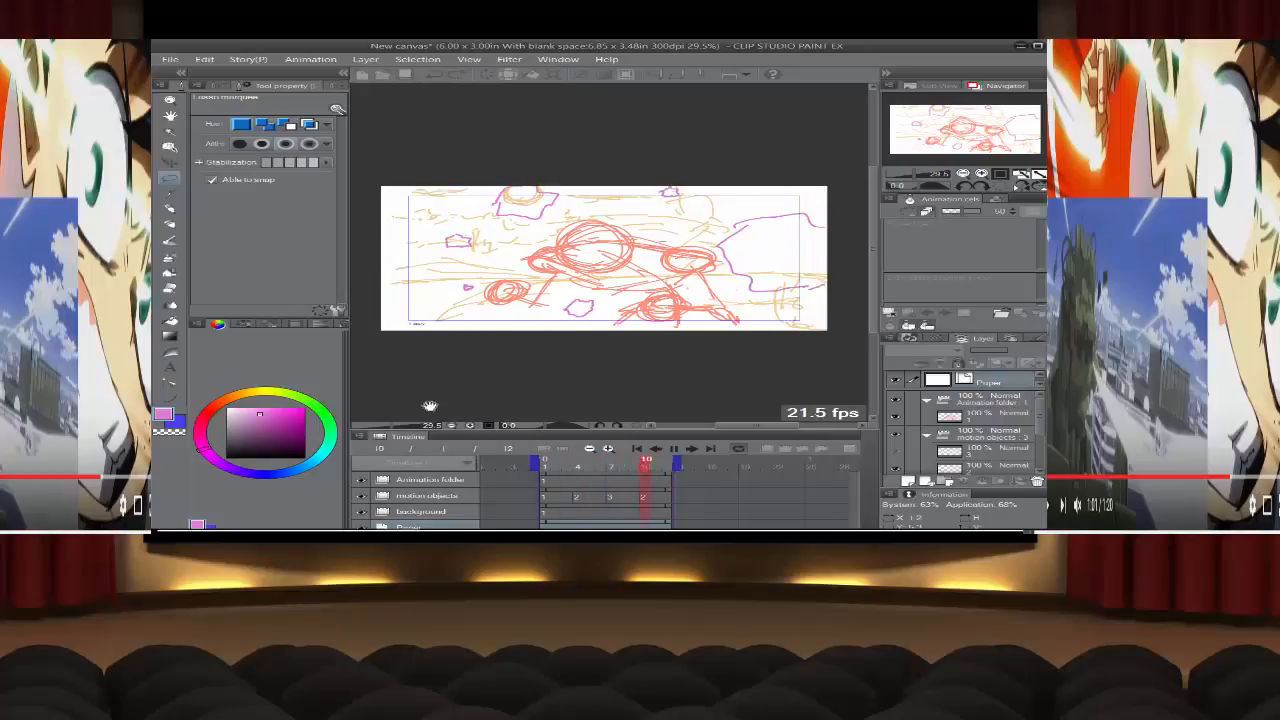
key(space)
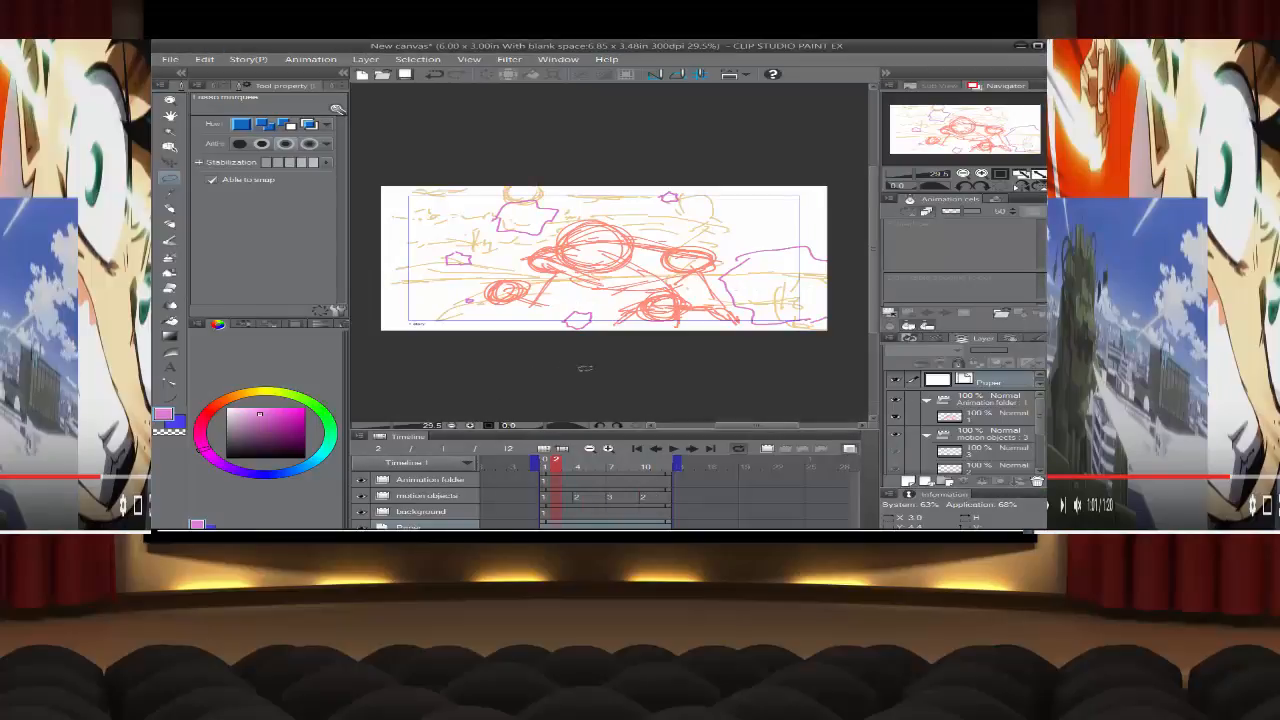
Step: Select the Animation folder's cel at frame 1 and sample the red line colour from the character sketch for the pen
click(545, 481)
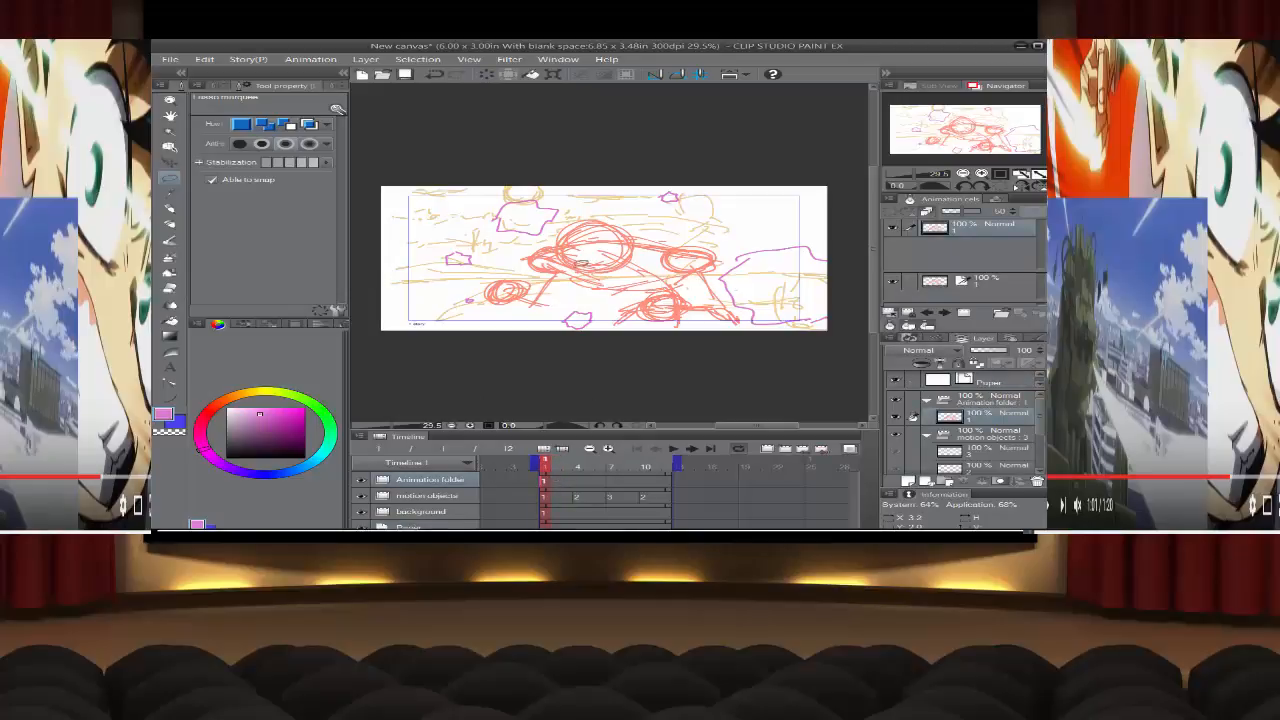
click(172, 195)
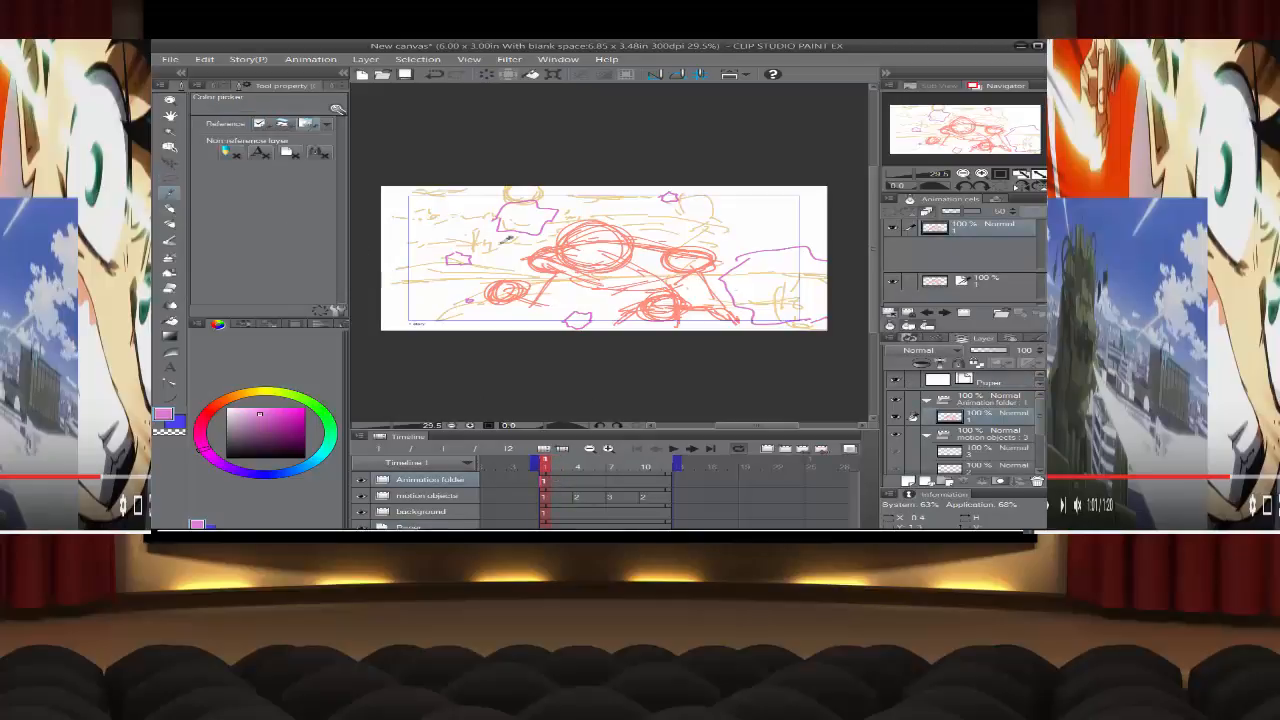
click(628, 242)
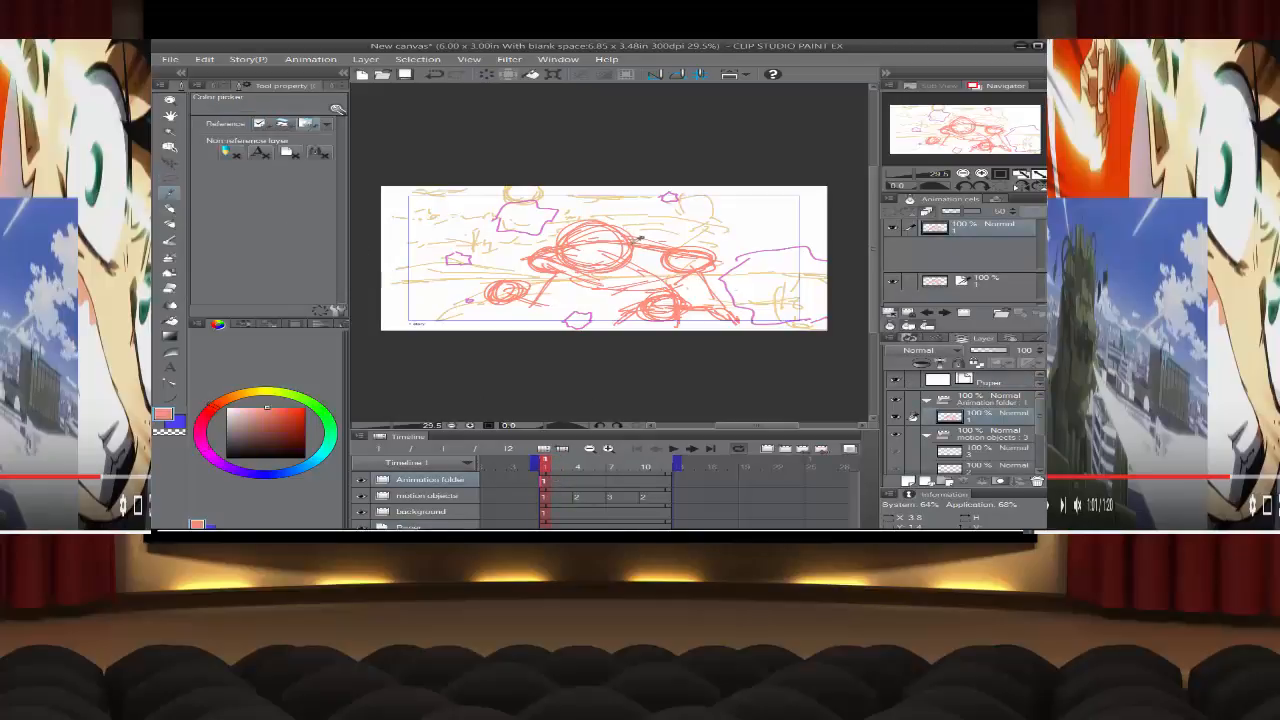
click(170, 223)
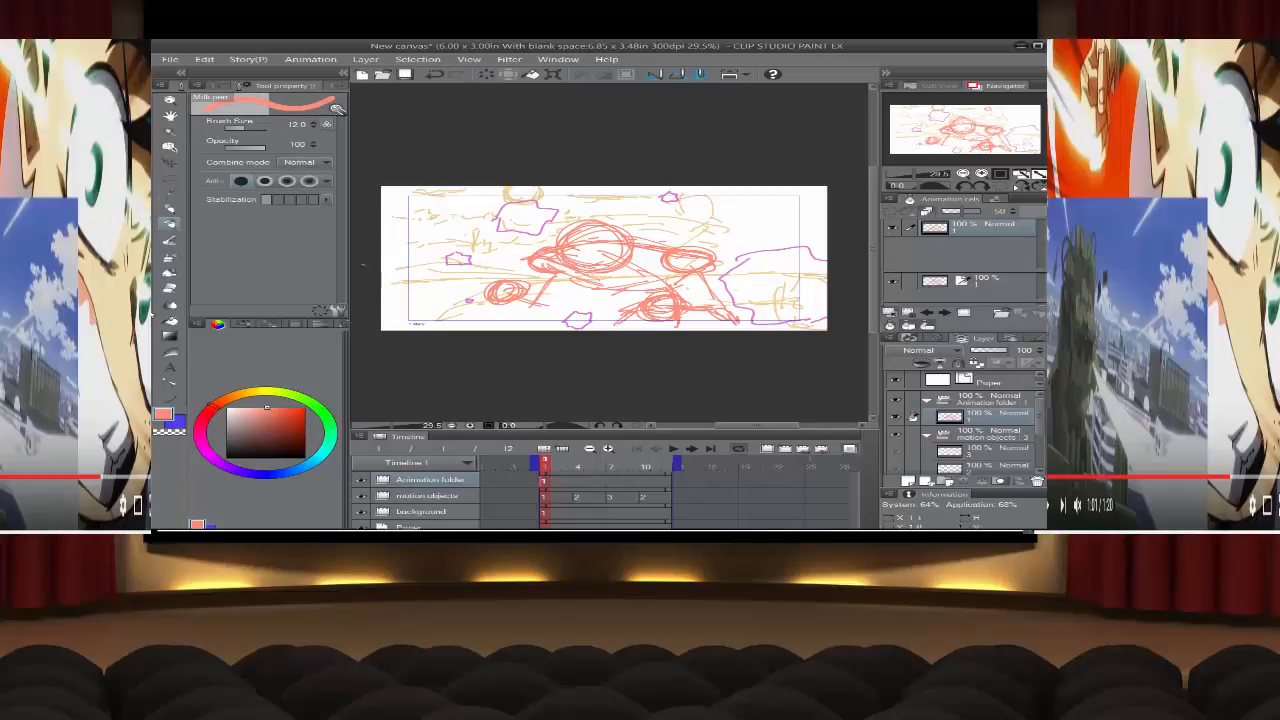
Step: Erase the sketch lines inside the head circle and the right shoulder circle with an eraser of size 80
click(170, 289)
scroll(602, 246, up, 2)
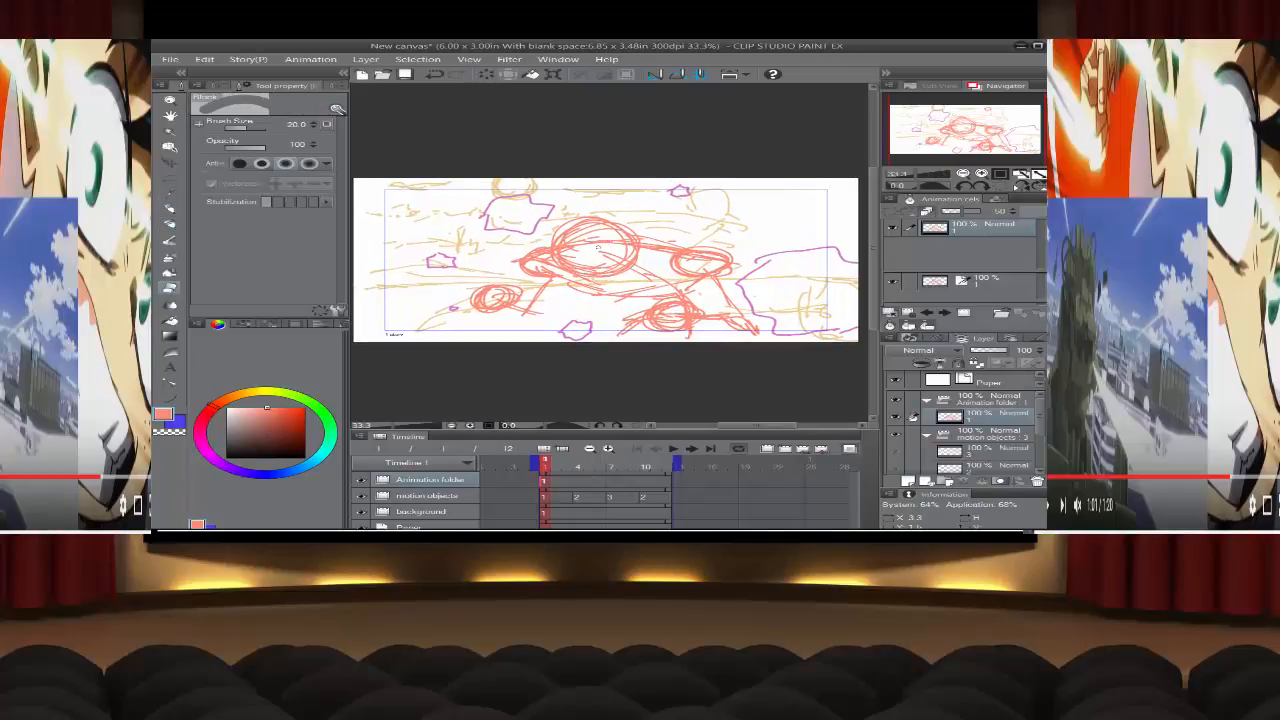
key(])
key(])
key(])
key(])
key(])
key(])
key(])
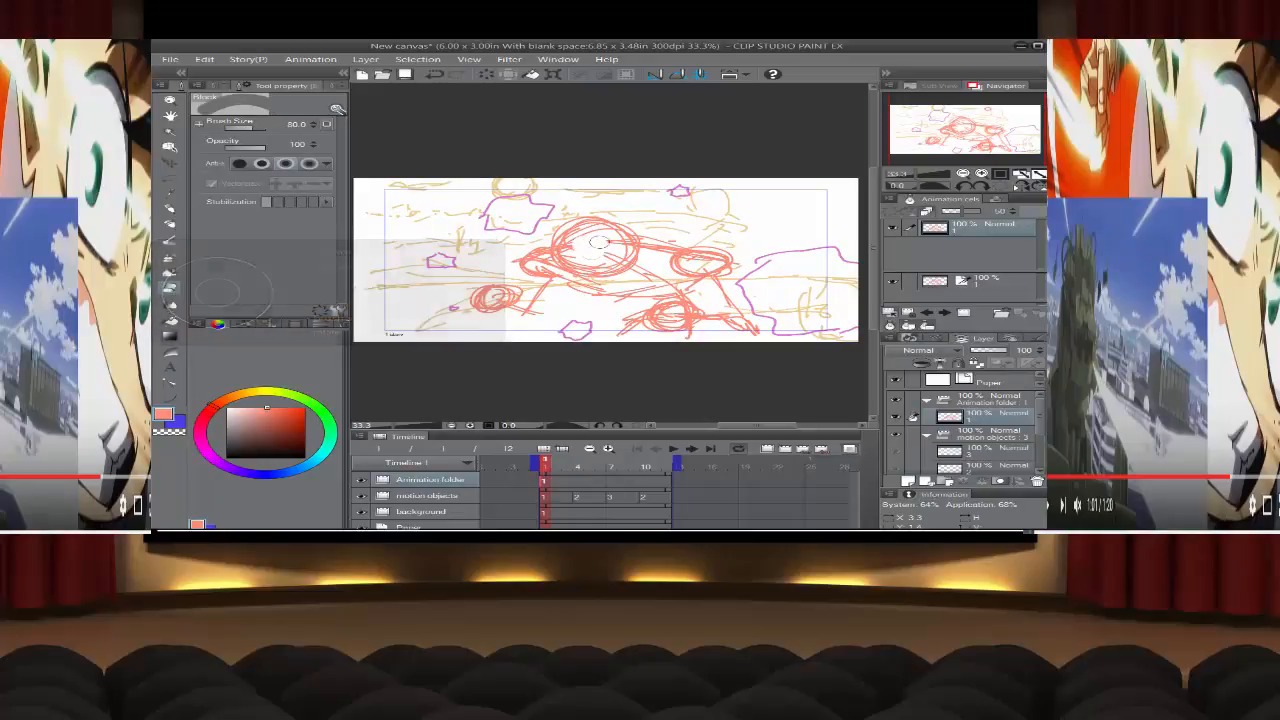
mouse_move(574, 242)
mouse_down()
mouse_move(585, 258)
mouse_move(618, 250)
mouse_move(597, 237)
mouse_move(607, 240)
mouse_move(589, 248)
mouse_move(600, 250)
mouse_up()
mouse_move(700, 262)
mouse_down()
mouse_move(714, 260)
mouse_move(702, 258)
mouse_up()
Step: Erase the scribbles inside the lower knee circle and the left fist circle, using eraser sizes 30 and 50
key(bracketleft)
key(bracketleft)
key(bracketleft)
key(bracketleft)
key(bracketleft)
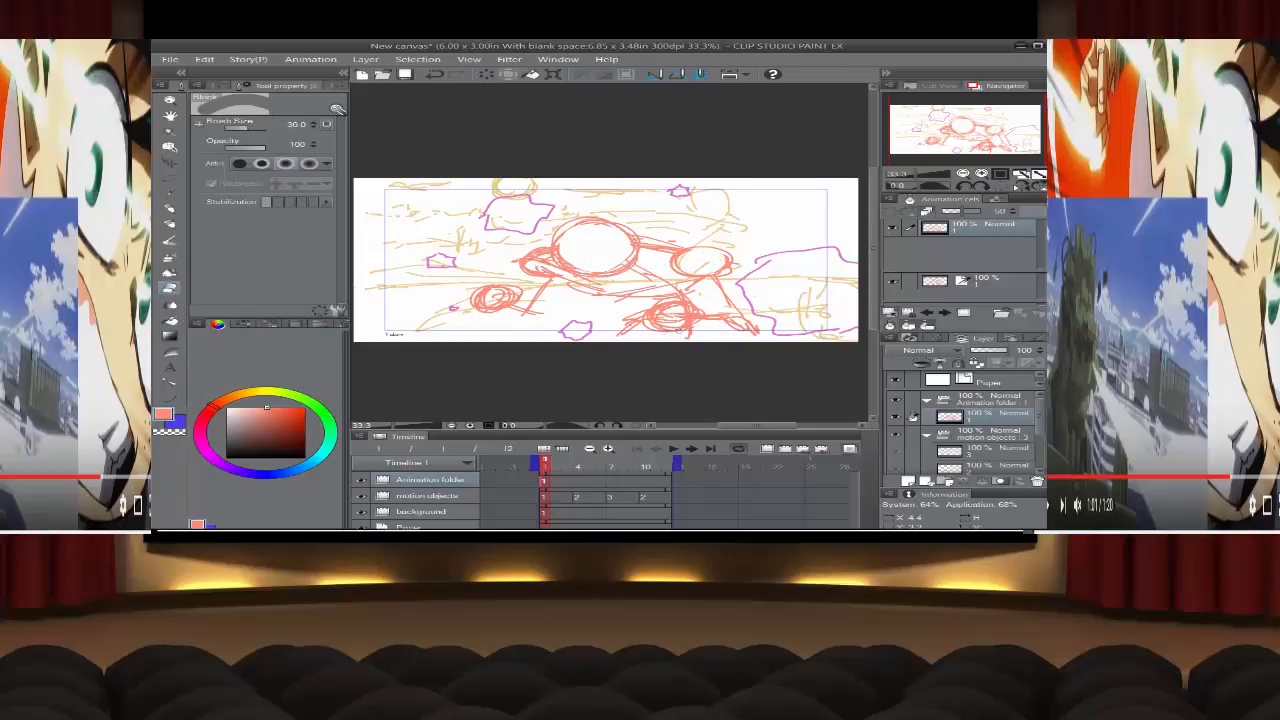
drag(677, 326, 669, 318)
key(bracketright)
key(bracketright)
key(bracketright)
key(bracketright)
key(bracketleft)
key(bracketleft)
drag(499, 291, 485, 302)
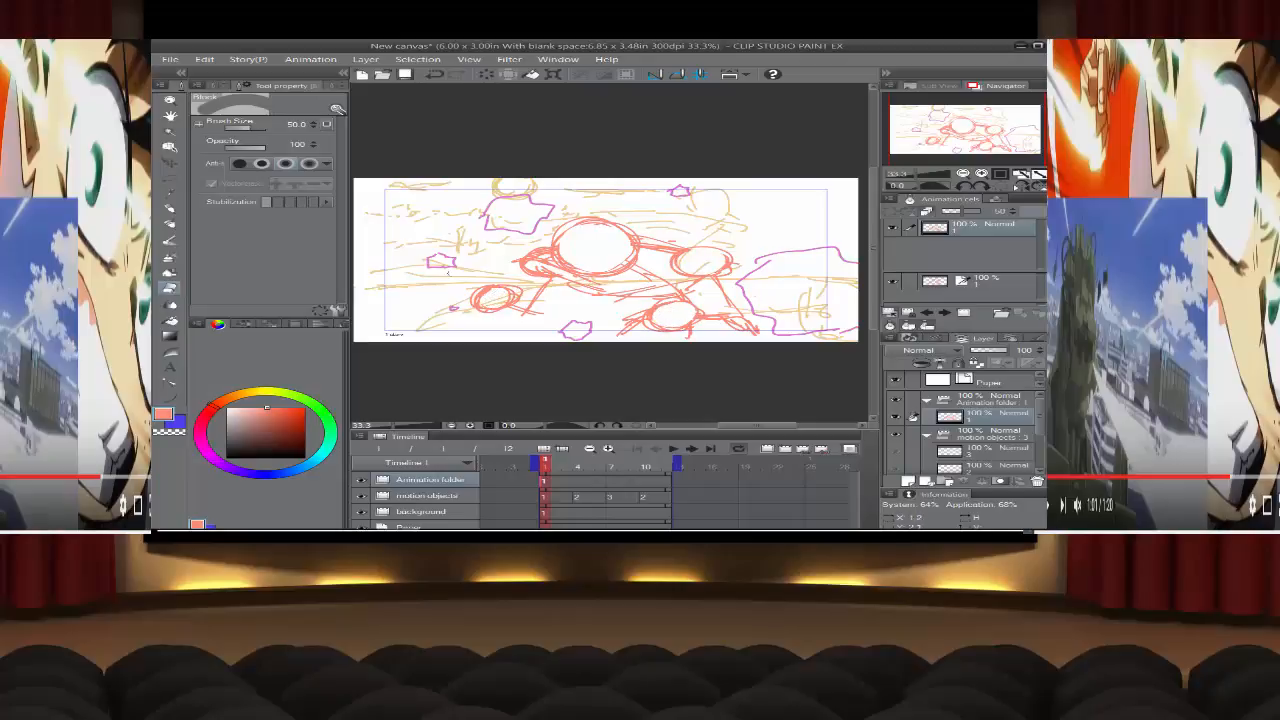
Step: Draw the torso's lower curve and the limb lines below the right shoulder circle in red pen
click(170, 224)
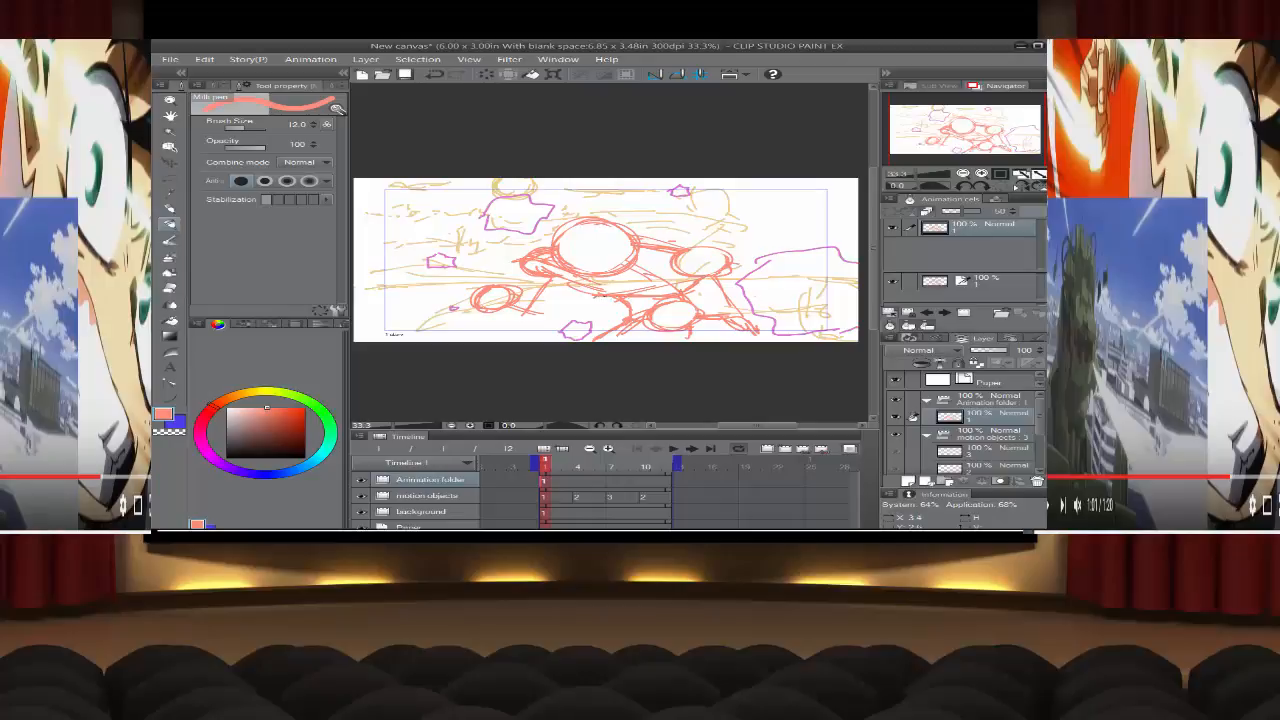
drag(592, 296, 556, 276)
mouse_move(714, 296)
mouse_down()
mouse_move(698, 280)
mouse_move(724, 312)
mouse_move(749, 312)
mouse_up()
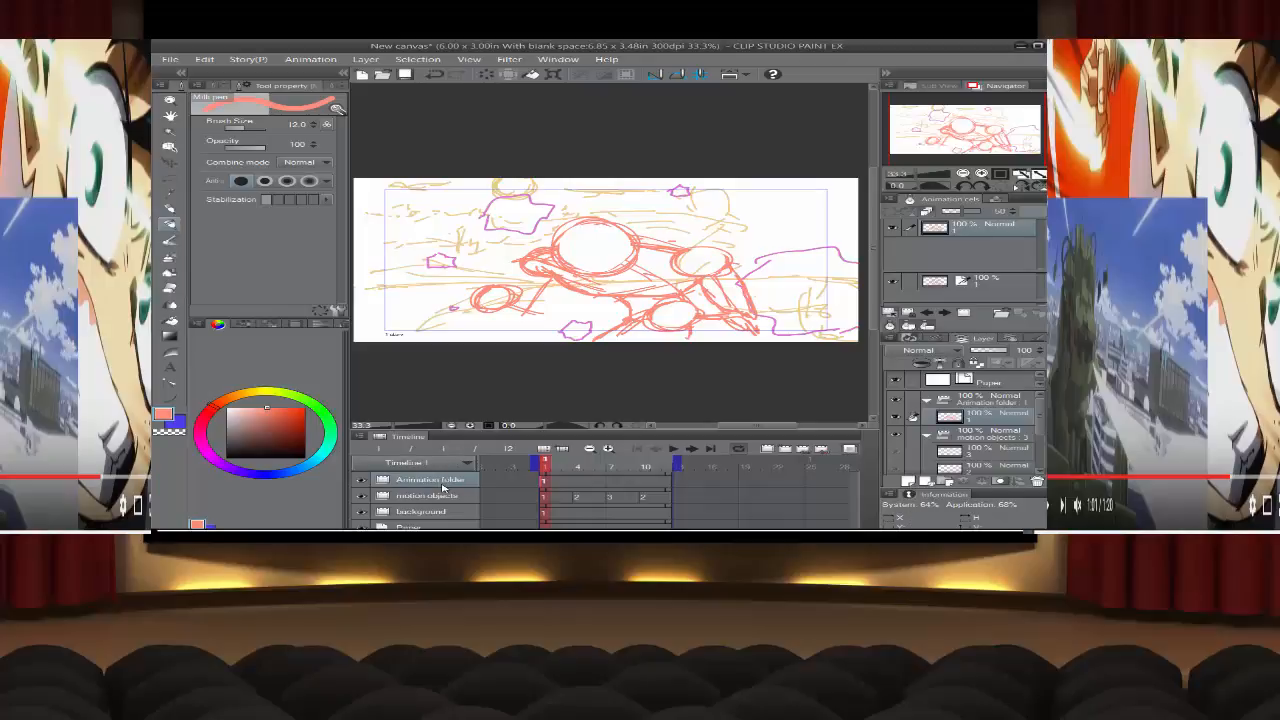
Step: Move the Animation folder track below the motion objects track and select its cel at frame 1
drag(445, 487, 456, 494)
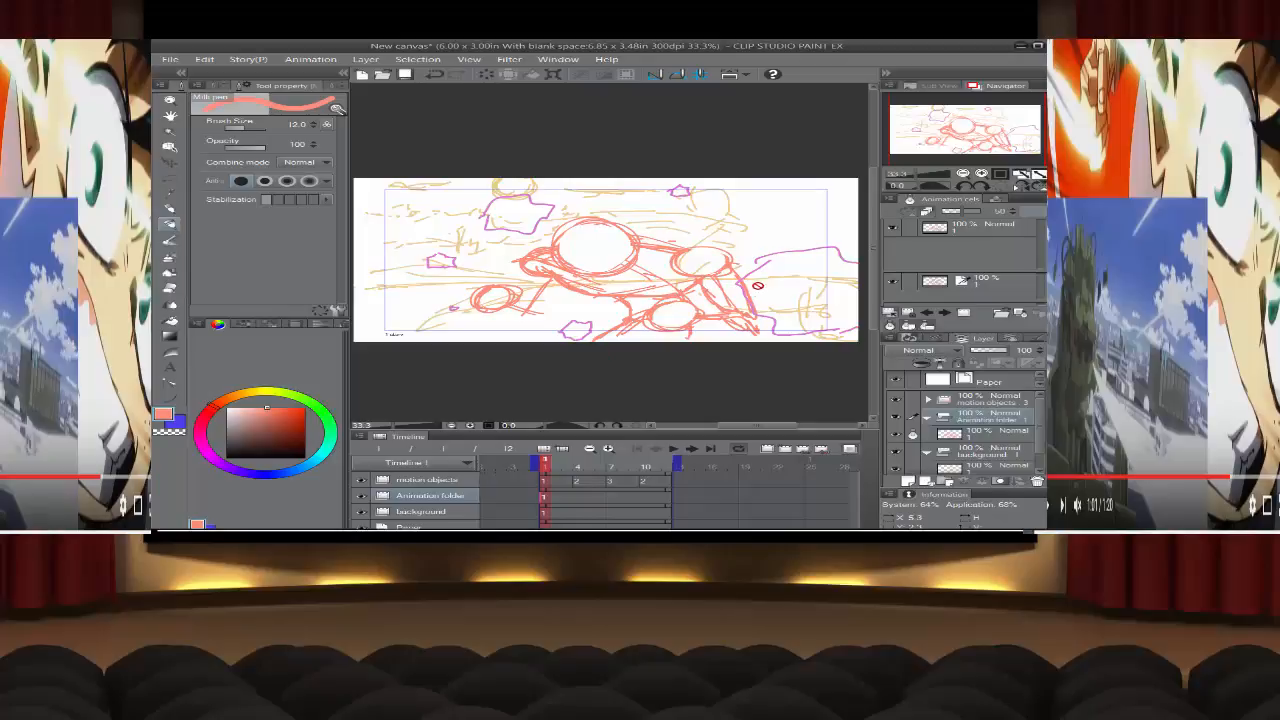
click(545, 497)
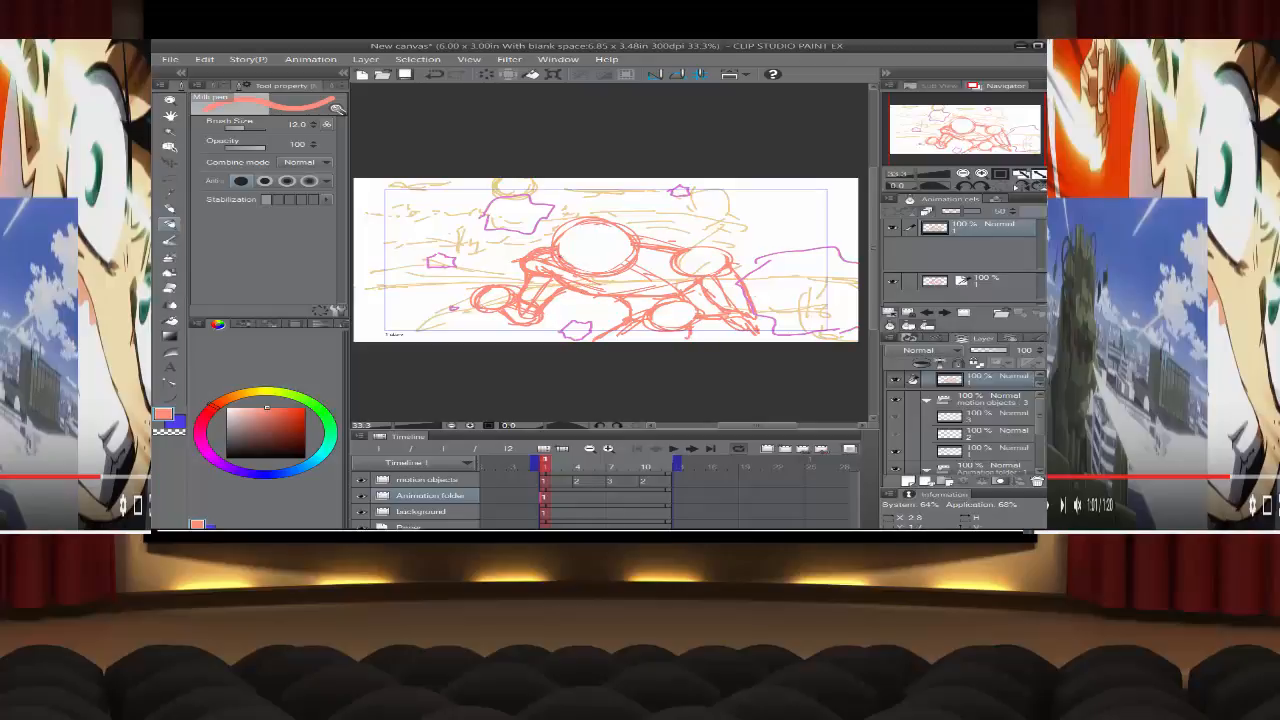
Step: Reinforce the head outline, the left shoulder and the right shoulder circle with red pen strokes
mouse_move(567, 263)
mouse_down()
mouse_move(610, 274)
mouse_move(636, 226)
mouse_up()
drag(551, 246, 567, 226)
mouse_move(705, 248)
mouse_down()
mouse_move(729, 258)
mouse_move(690, 271)
mouse_up()
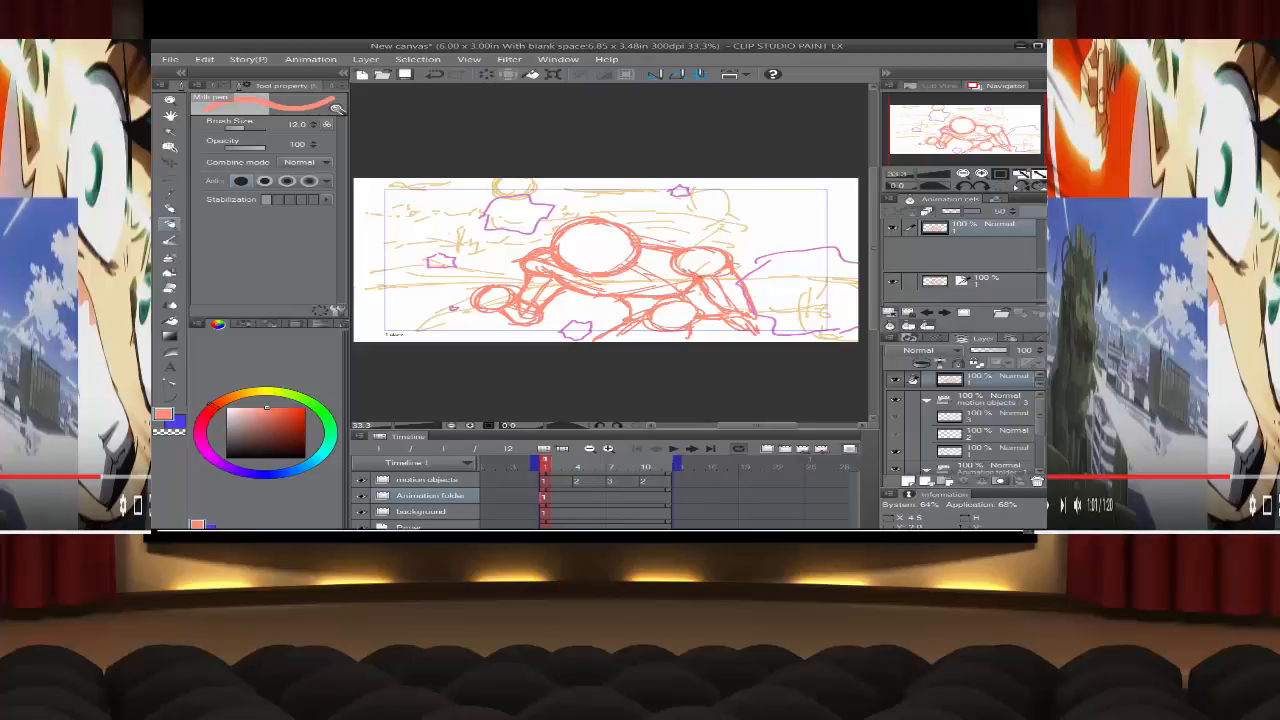
drag(686, 249, 736, 274)
Step: Strengthen the lower body lines in red pen and erase the overlapping lines on the left forearm at eraser size 40
click(171, 287)
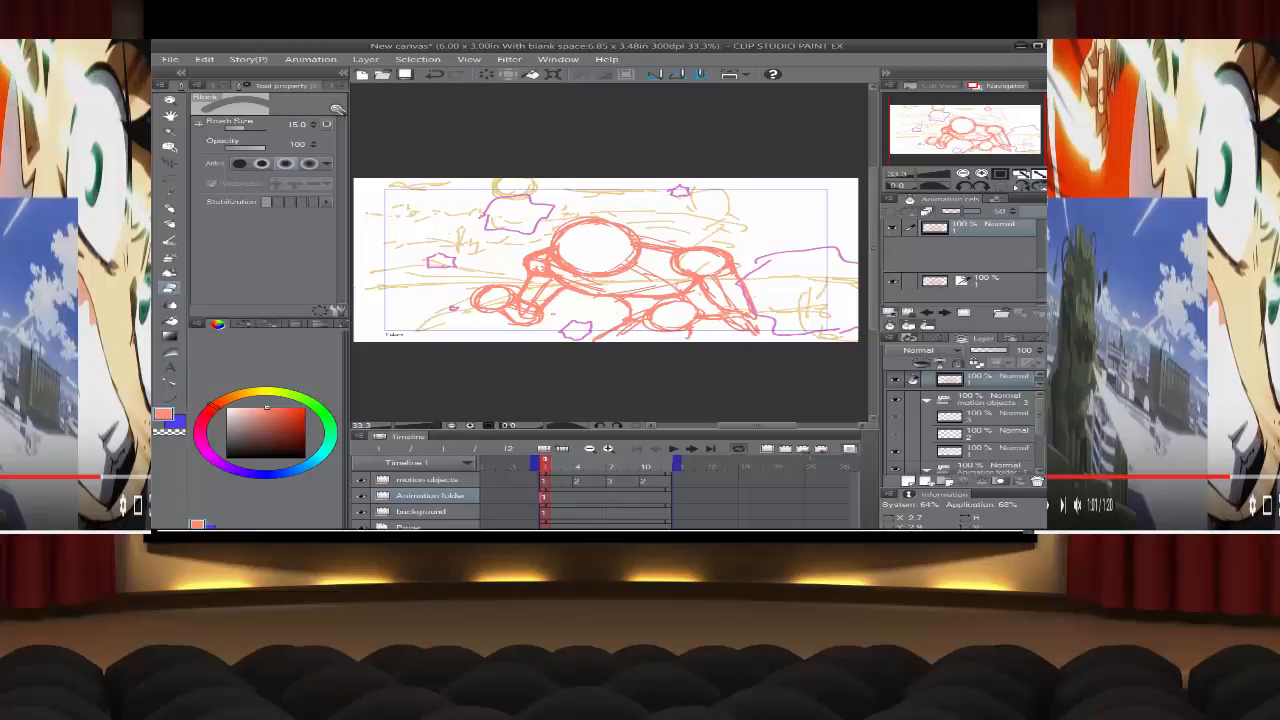
key(bracketright)
key(bracketright)
key(bracketright)
key(bracketright)
click(170, 223)
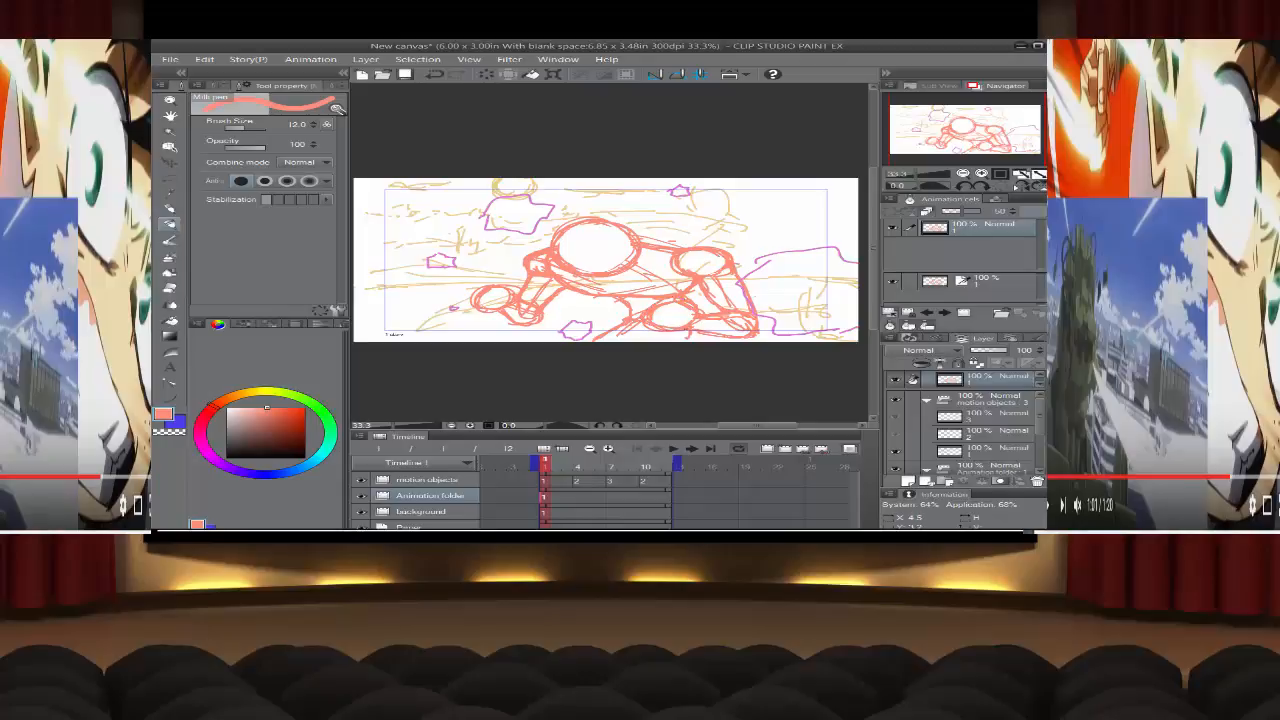
key(e)
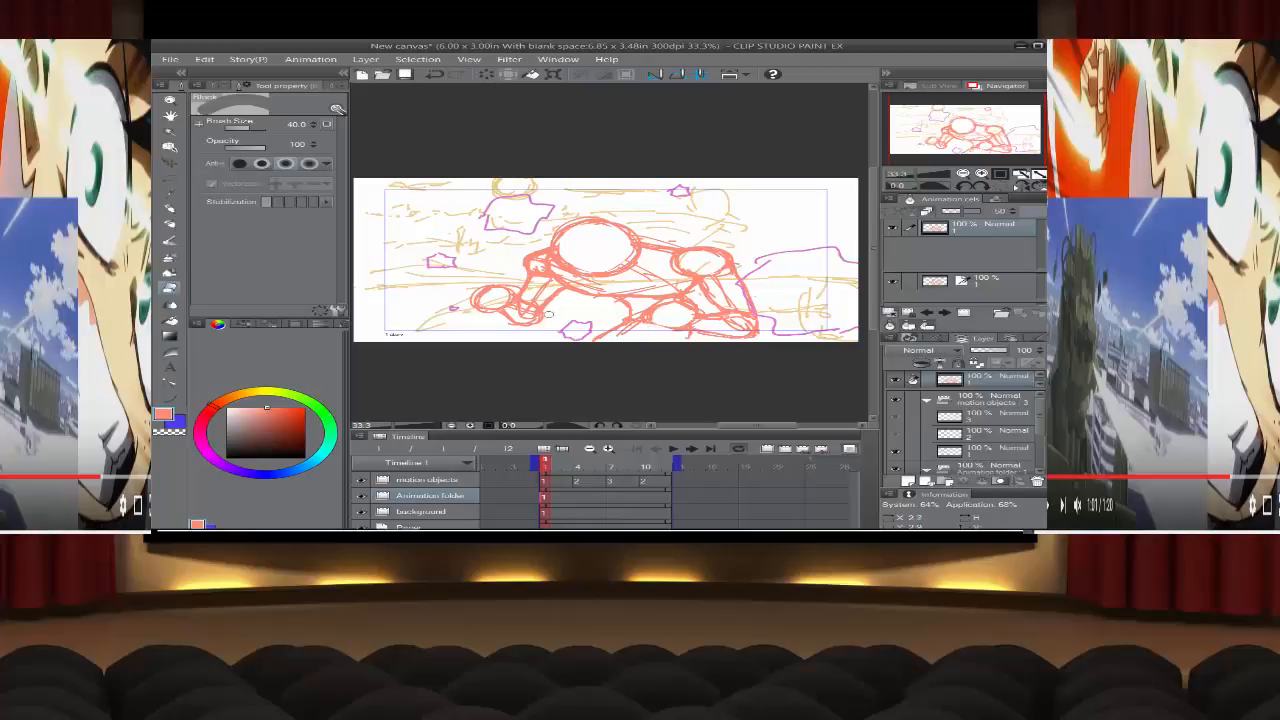
mouse_move(518, 309)
mouse_down()
mouse_move(539, 296)
mouse_move(535, 308)
mouse_move(543, 286)
mouse_up()
Step: Erase the construction lines inside the torso and in the limb below the right shoulder circle
click(171, 209)
click(170, 224)
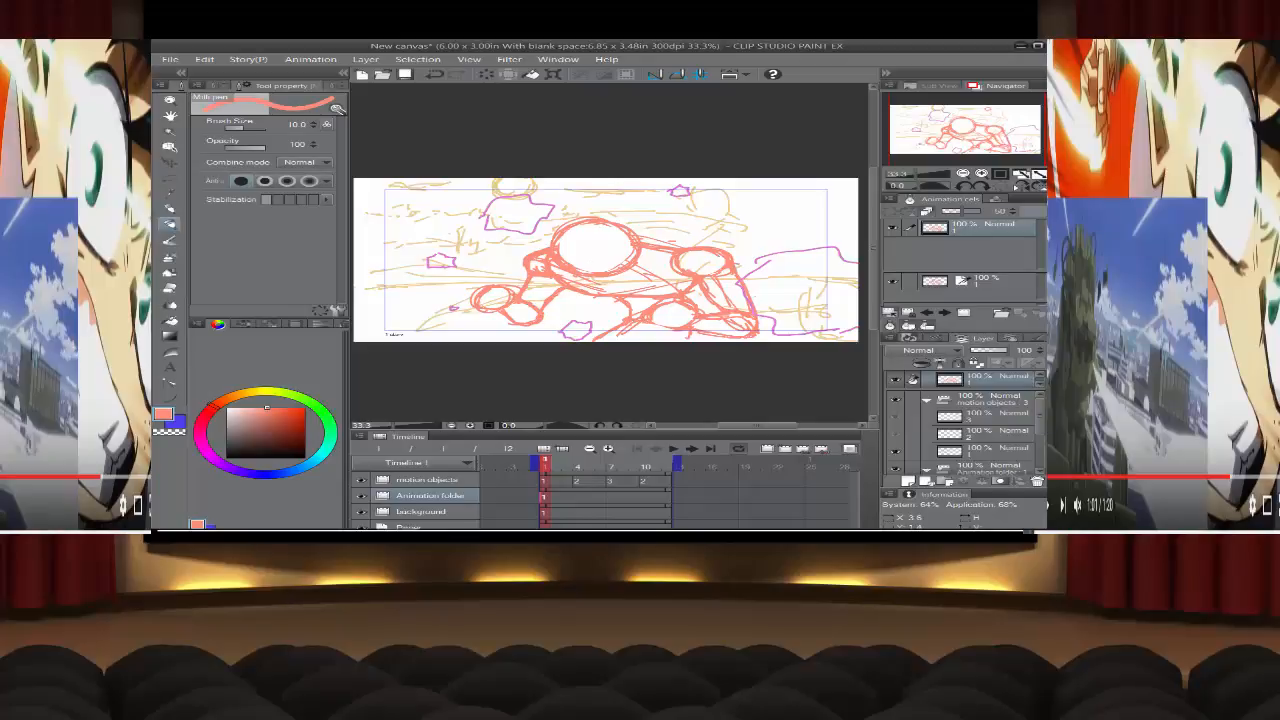
click(170, 287)
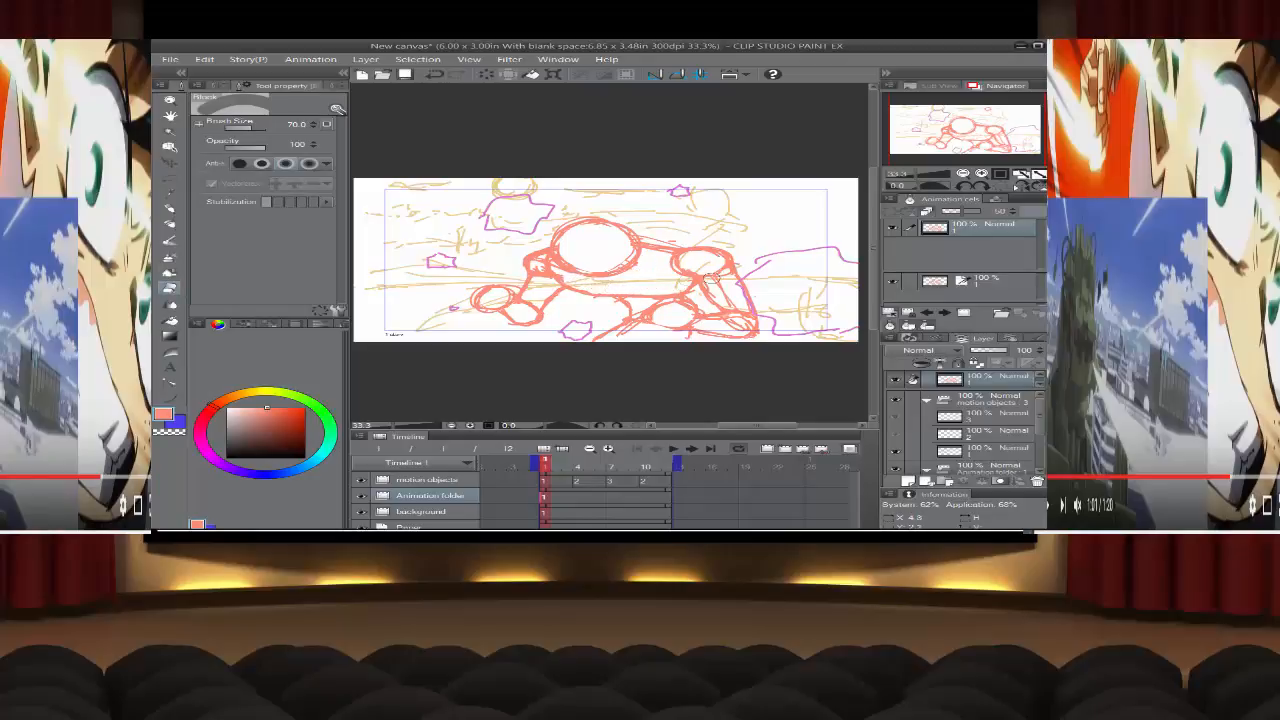
mouse_move(712, 278)
mouse_down()
mouse_move(725, 323)
mouse_move(736, 326)
mouse_move(715, 321)
mouse_move(739, 325)
mouse_move(688, 322)
mouse_up()
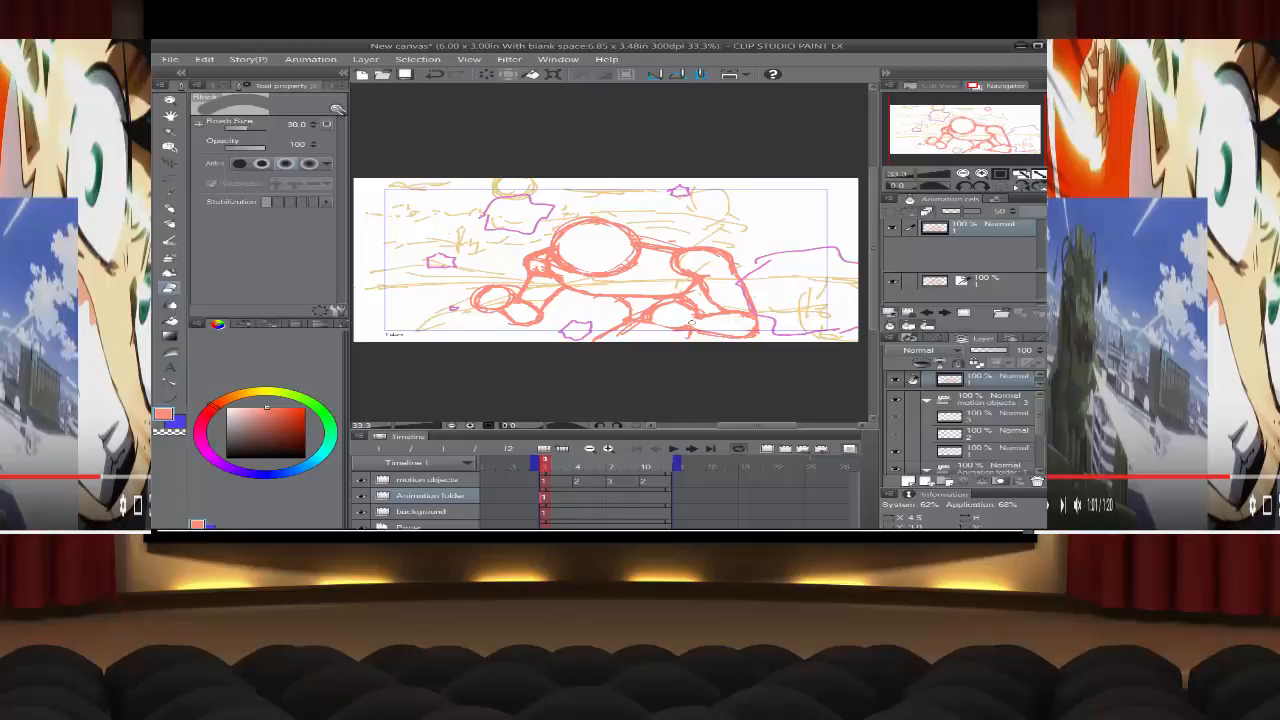
Step: Erase the round left fist with an eraser of size 30 and redraw it as a blocky fist in red pen
key(bracketleft)
key(bracketleft)
key(bracketleft)
key(bracketleft)
mouse_move(489, 316)
mouse_down()
mouse_move(473, 298)
mouse_move(511, 289)
mouse_up()
click(170, 225)
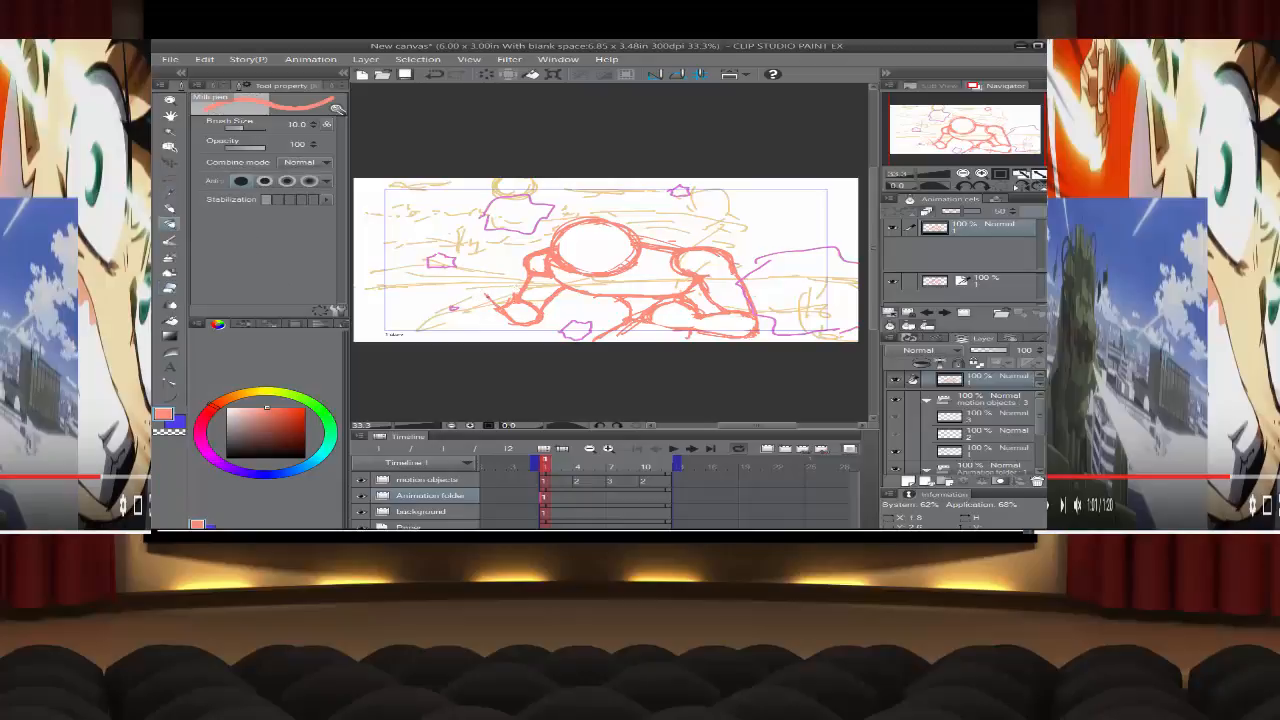
drag(500, 286, 509, 295)
drag(485, 298, 494, 305)
drag(517, 301, 539, 313)
drag(642, 301, 658, 311)
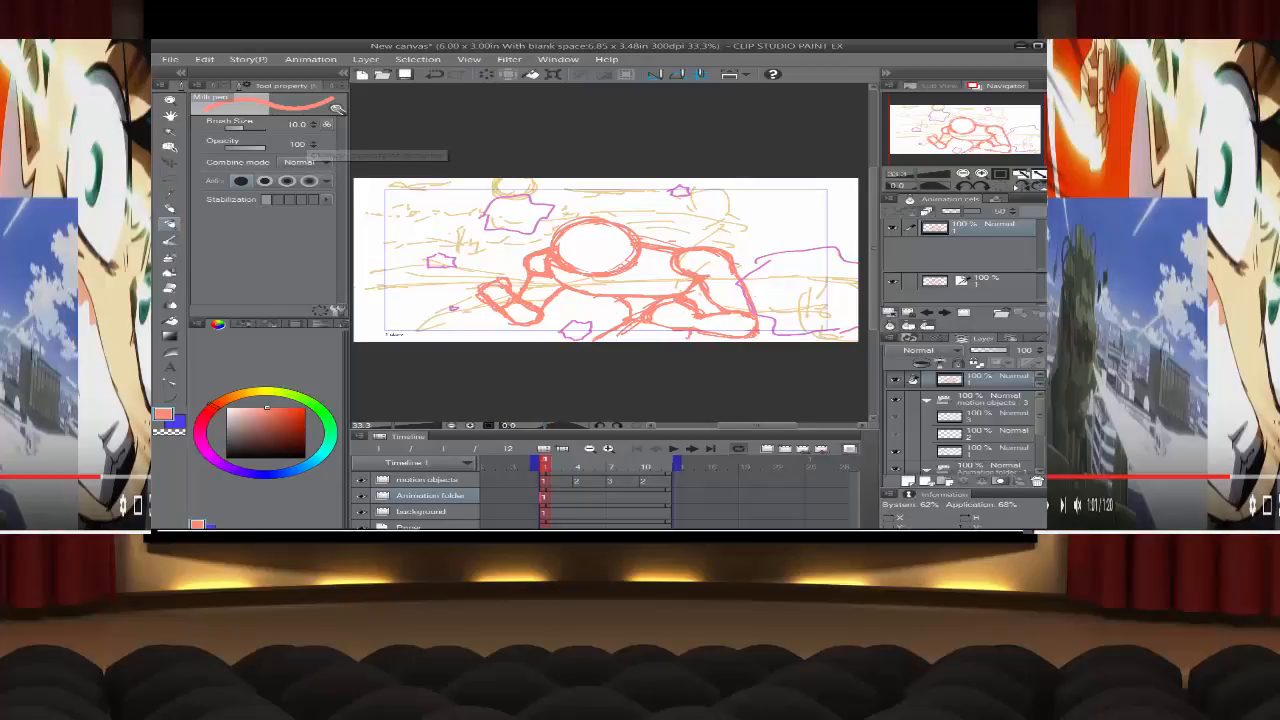
Step: Erase the lower edge of the right shoulder circle and redraw the shoulder and upper arm lines in red pen at size 17
click(174, 287)
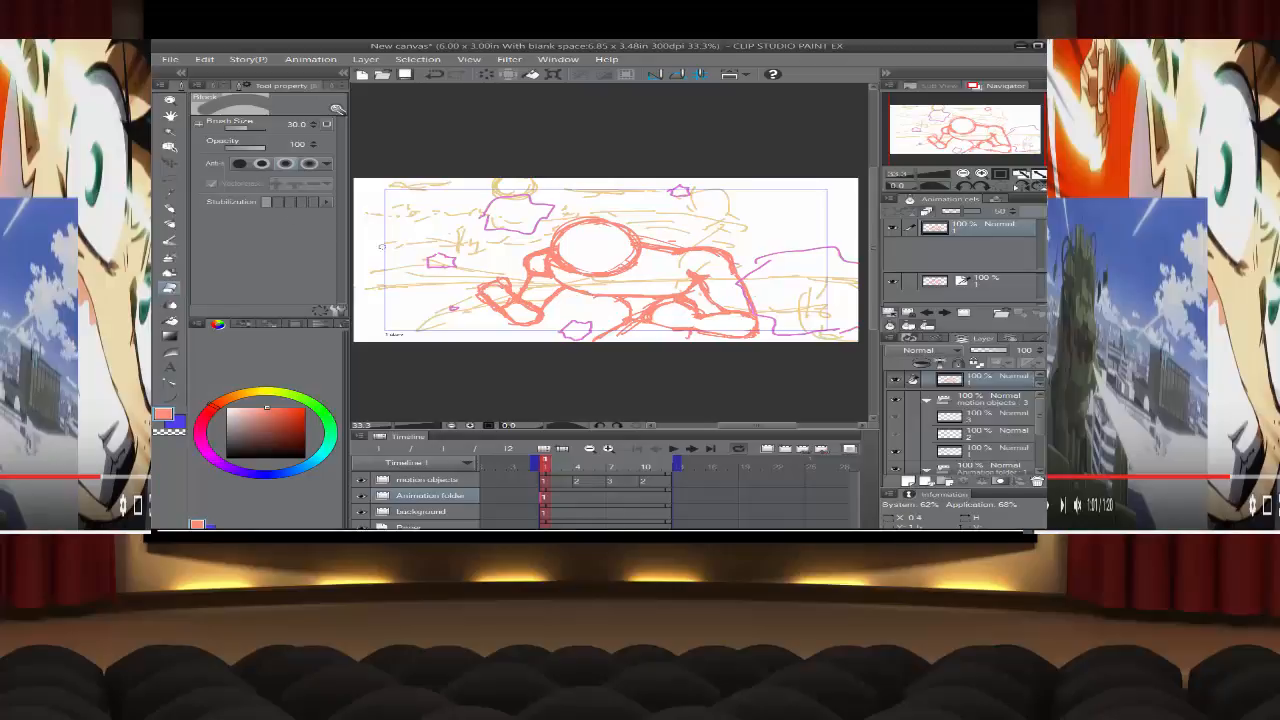
click(171, 224)
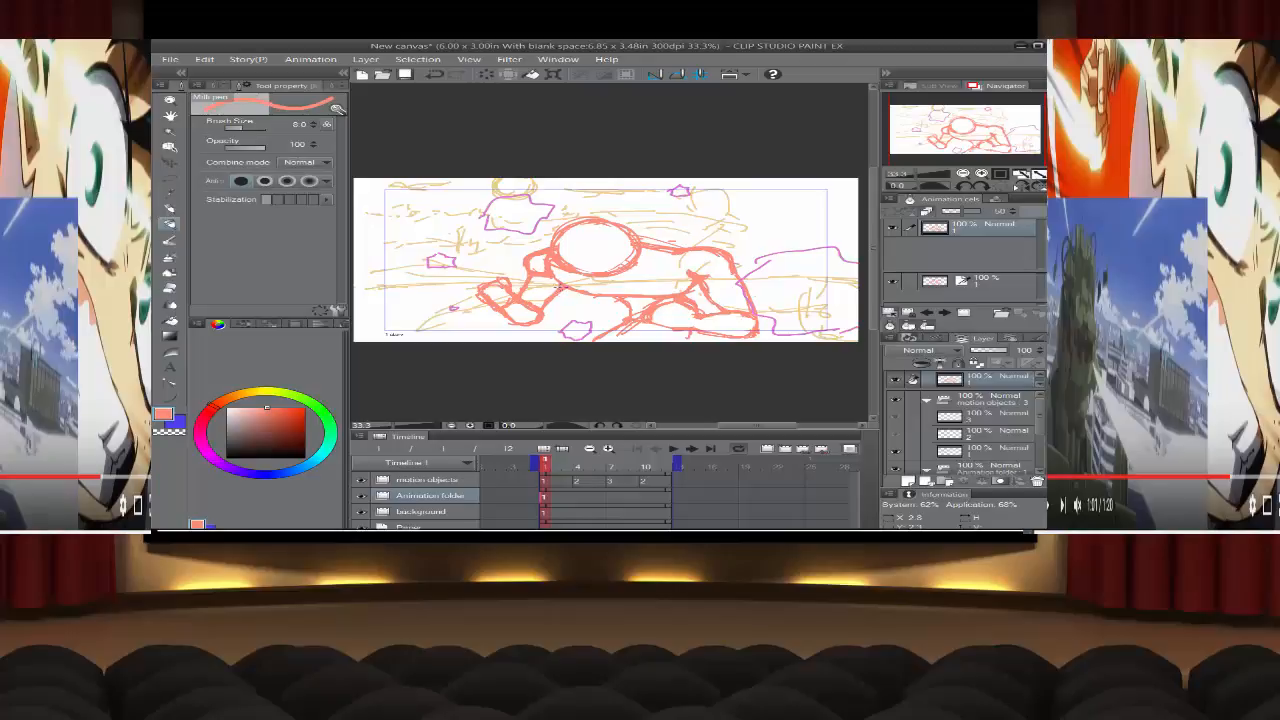
click(170, 288)
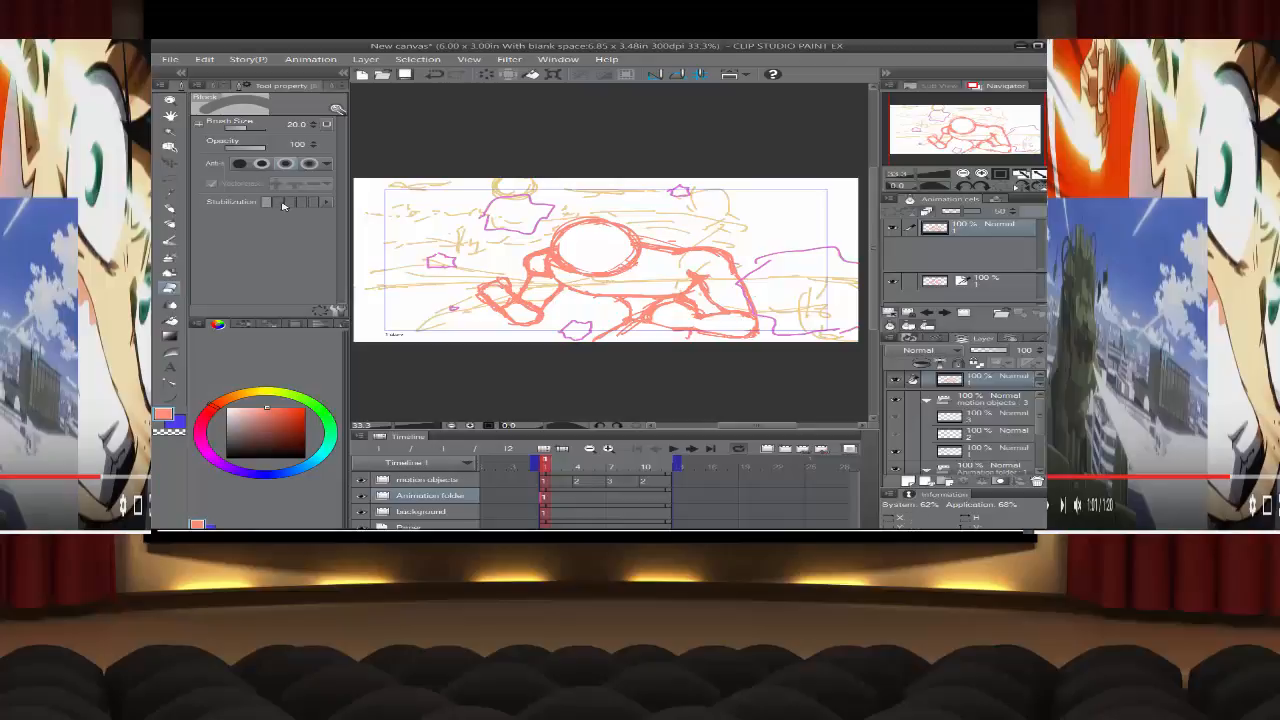
click(169, 225)
key(bracketright)
key(bracketright)
key(bracketright)
key(bracketright)
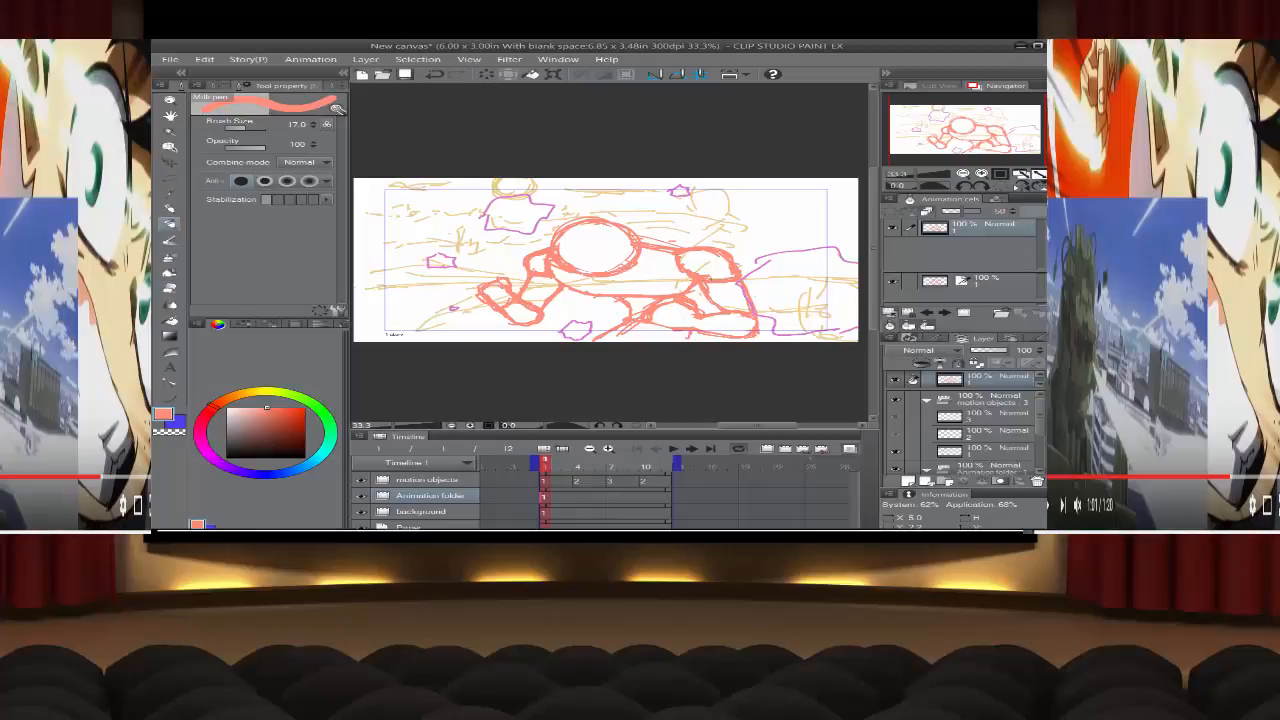
click(168, 287)
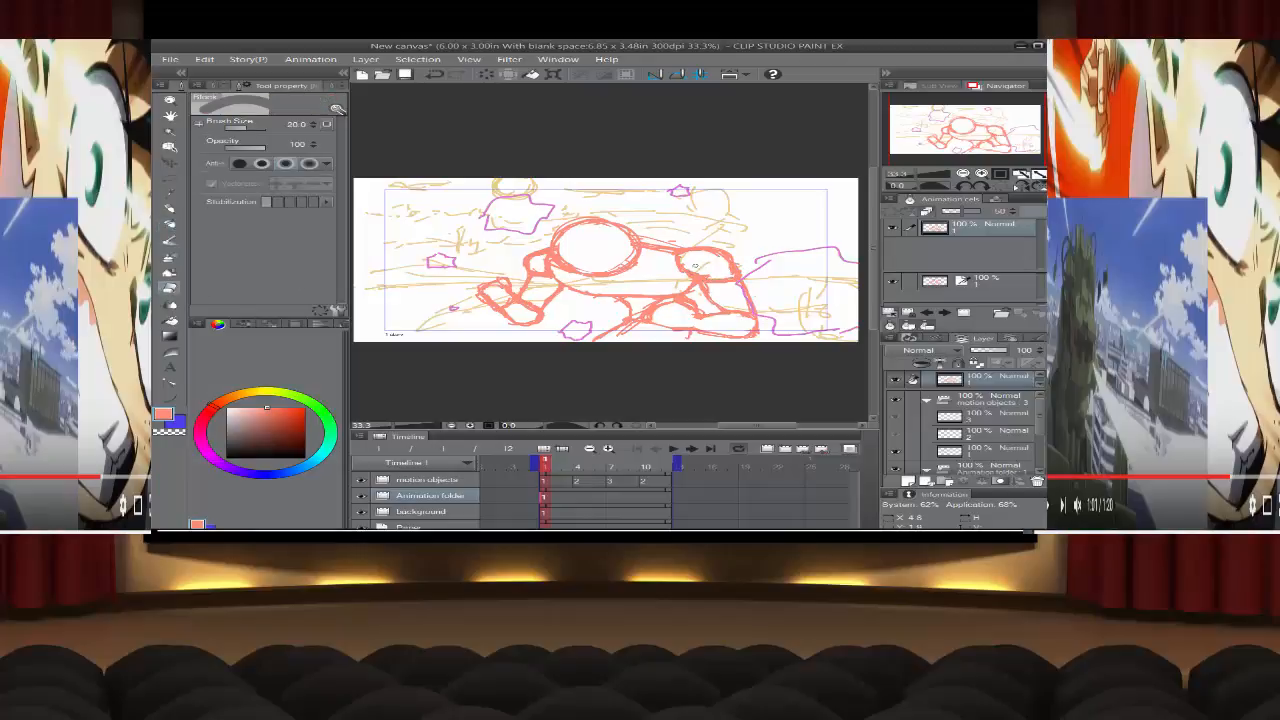
key(bracketright)
Step: Hide the motion objects folder in the timeline so only the character and background sketches show
click(362, 480)
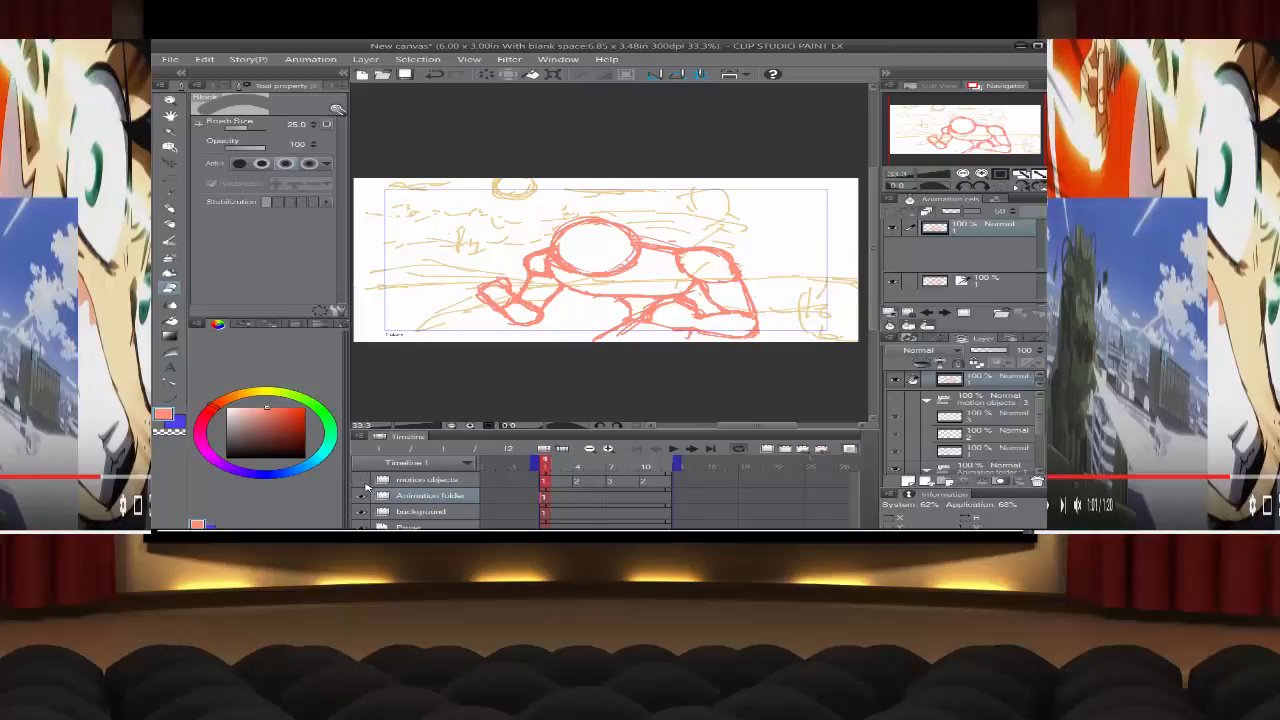
click(362, 481)
click(362, 481)
click(362, 482)
click(362, 483)
Step: Copy the red character drawing and paste it as a second cel in the Animation folder
click(204, 59)
click(253, 117)
click(206, 59)
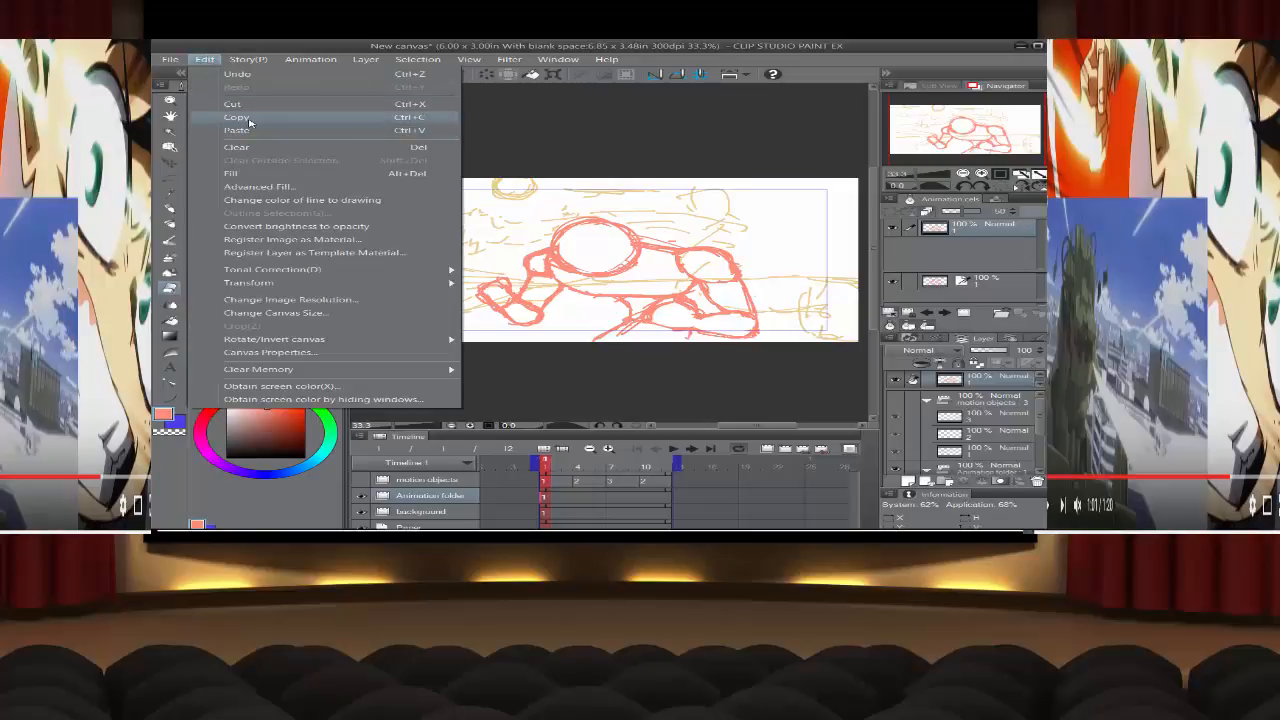
click(245, 131)
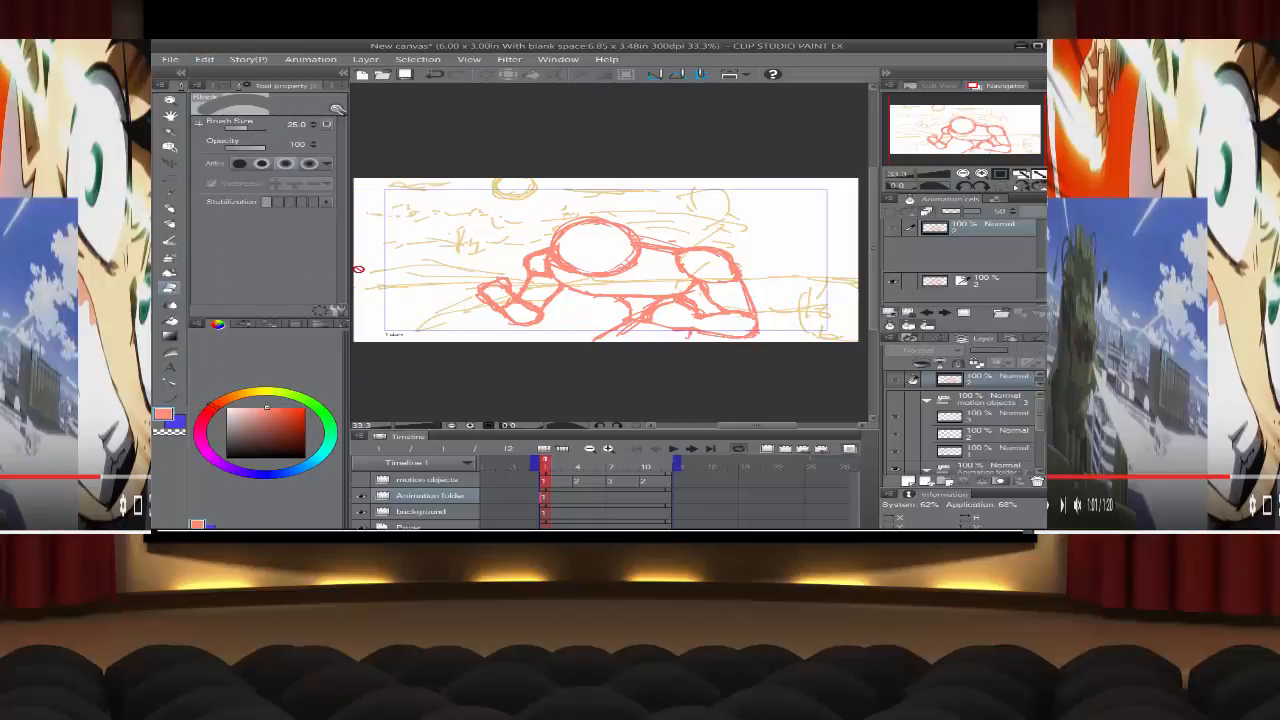
Step: Assign cel 2 to frame 4 on the Animation folder track
click(568, 497)
click(574, 499)
click(579, 499)
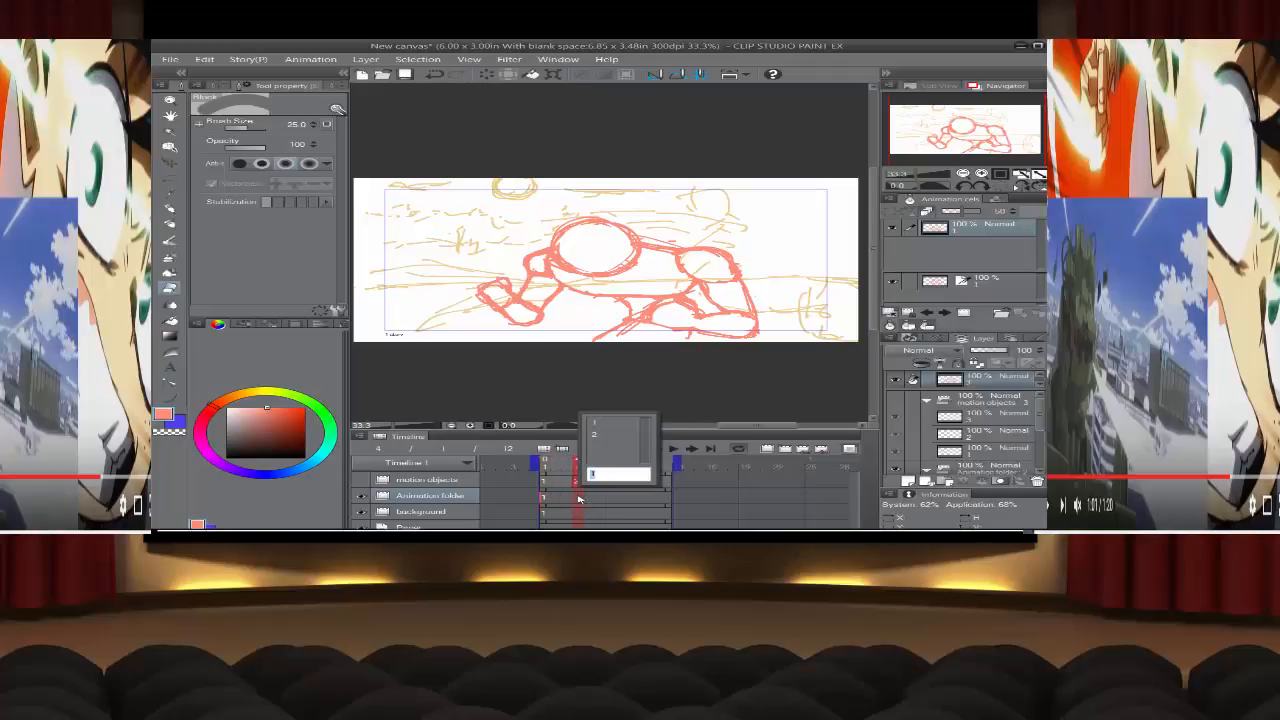
click(595, 434)
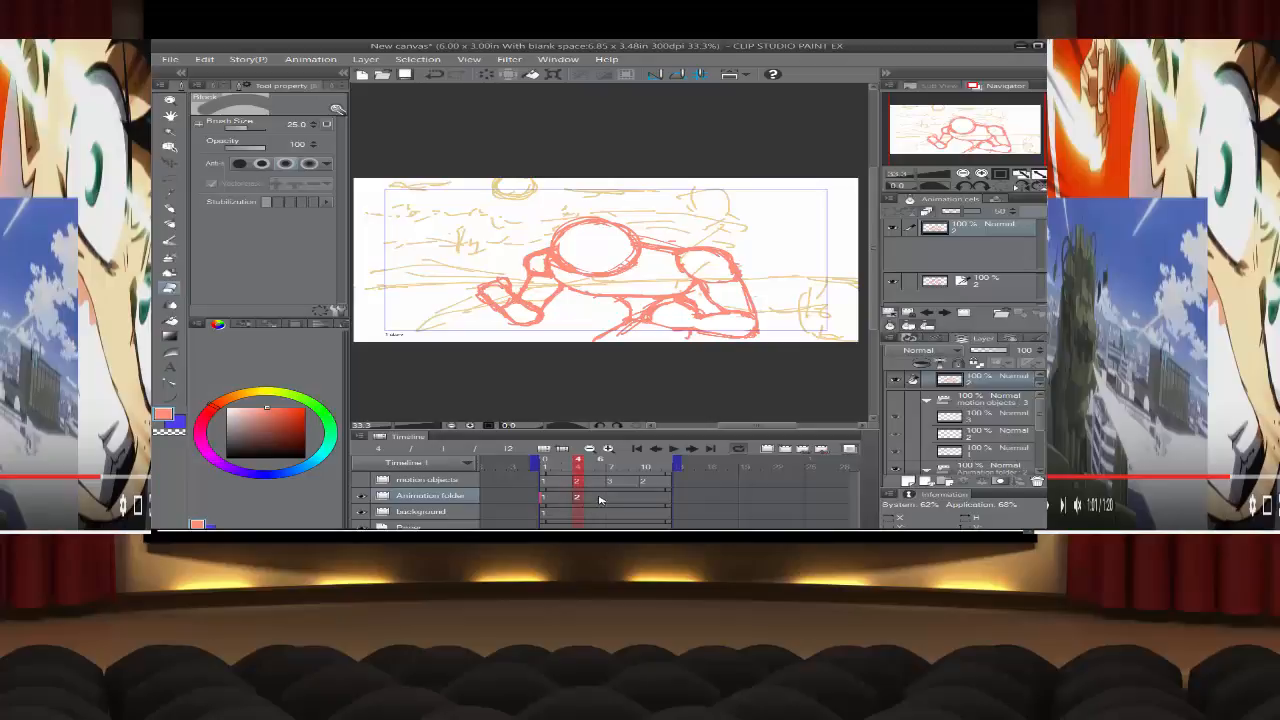
Step: Lasso the character's right-side arm on cel 2 and rotate it about -9.4° around a pivot at the shoulder
click(169, 178)
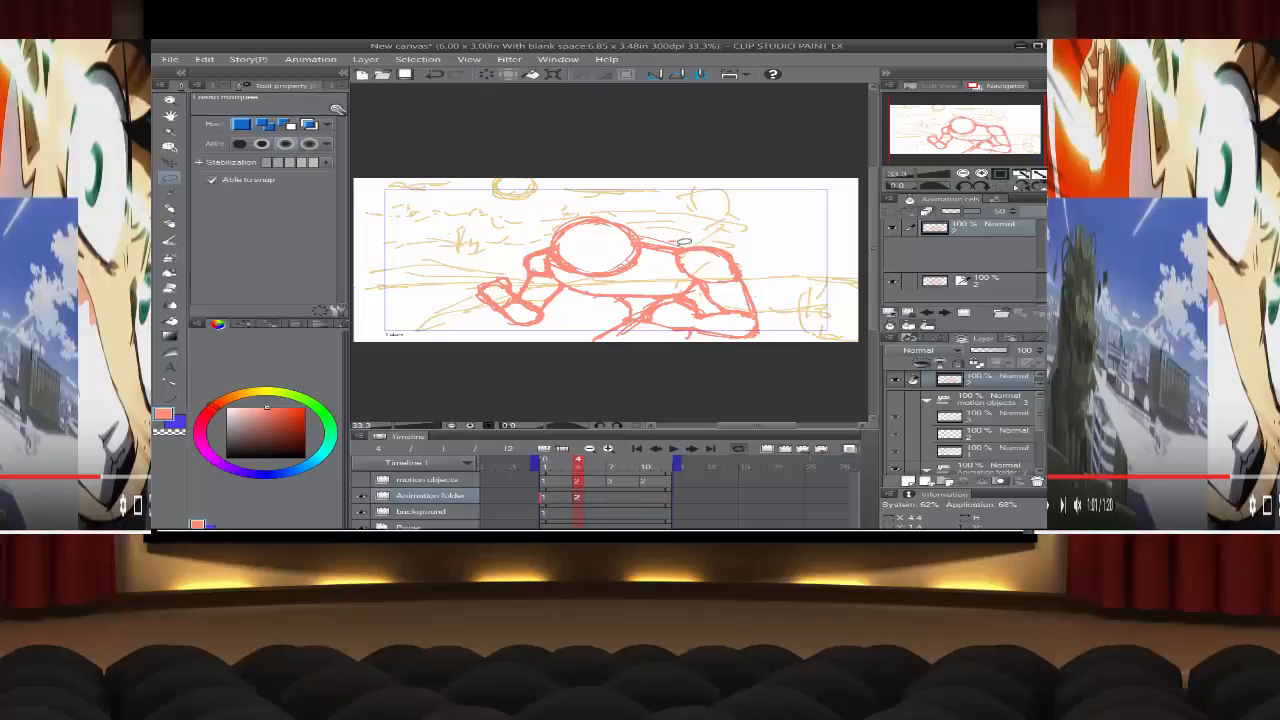
mouse_move(678, 252)
mouse_down()
mouse_move(702, 291)
mouse_move(644, 304)
mouse_move(648, 326)
mouse_move(768, 330)
mouse_move(774, 308)
mouse_move(756, 274)
mouse_move(730, 246)
mouse_move(677, 247)
mouse_up()
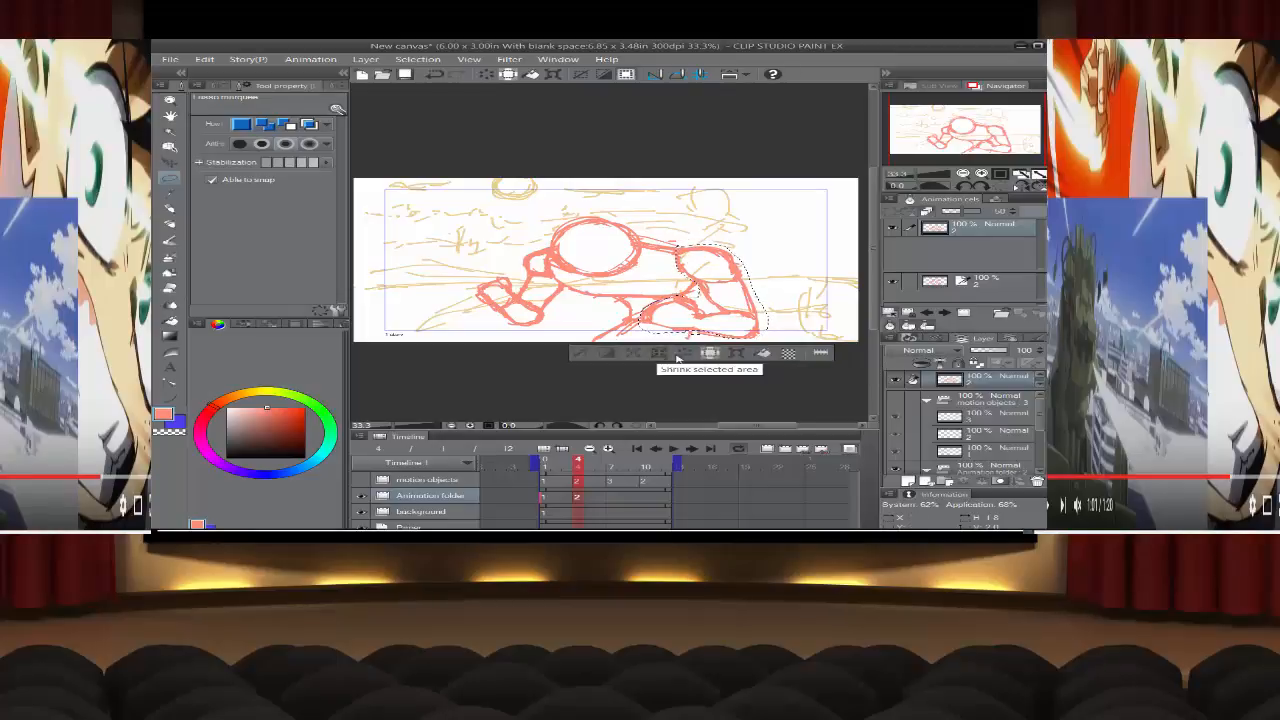
click(709, 352)
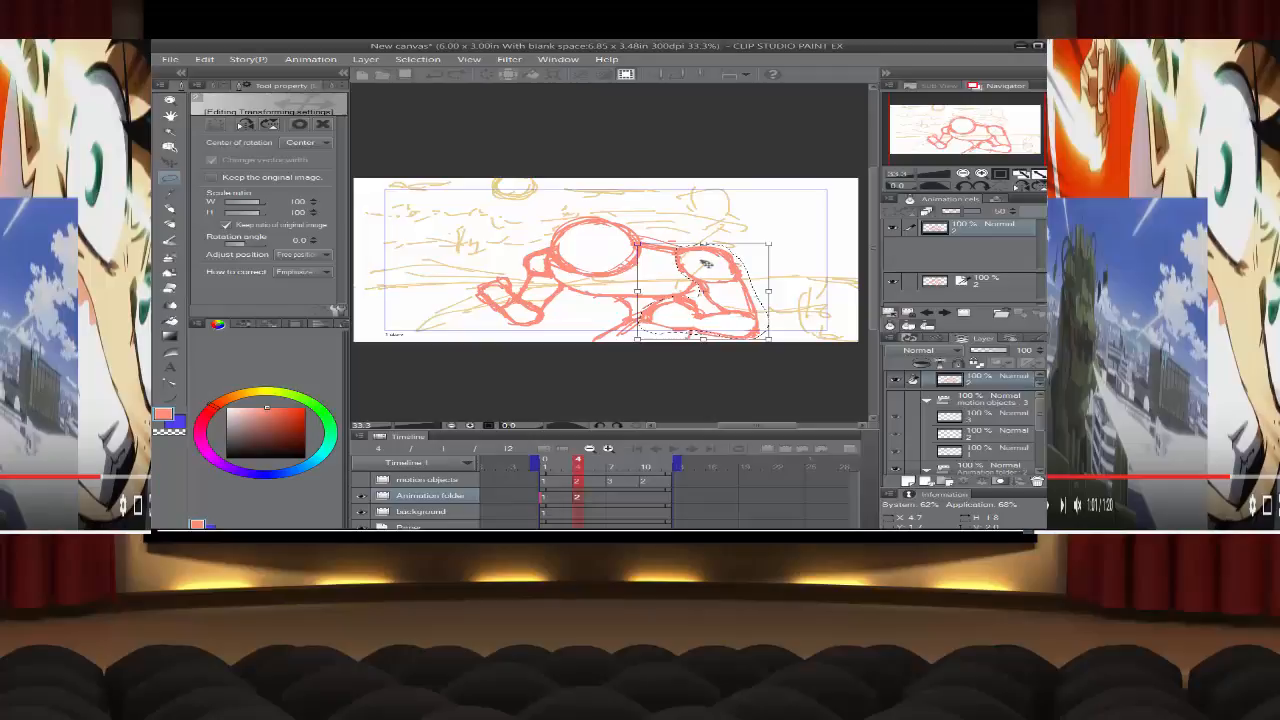
drag(706, 263, 704, 262)
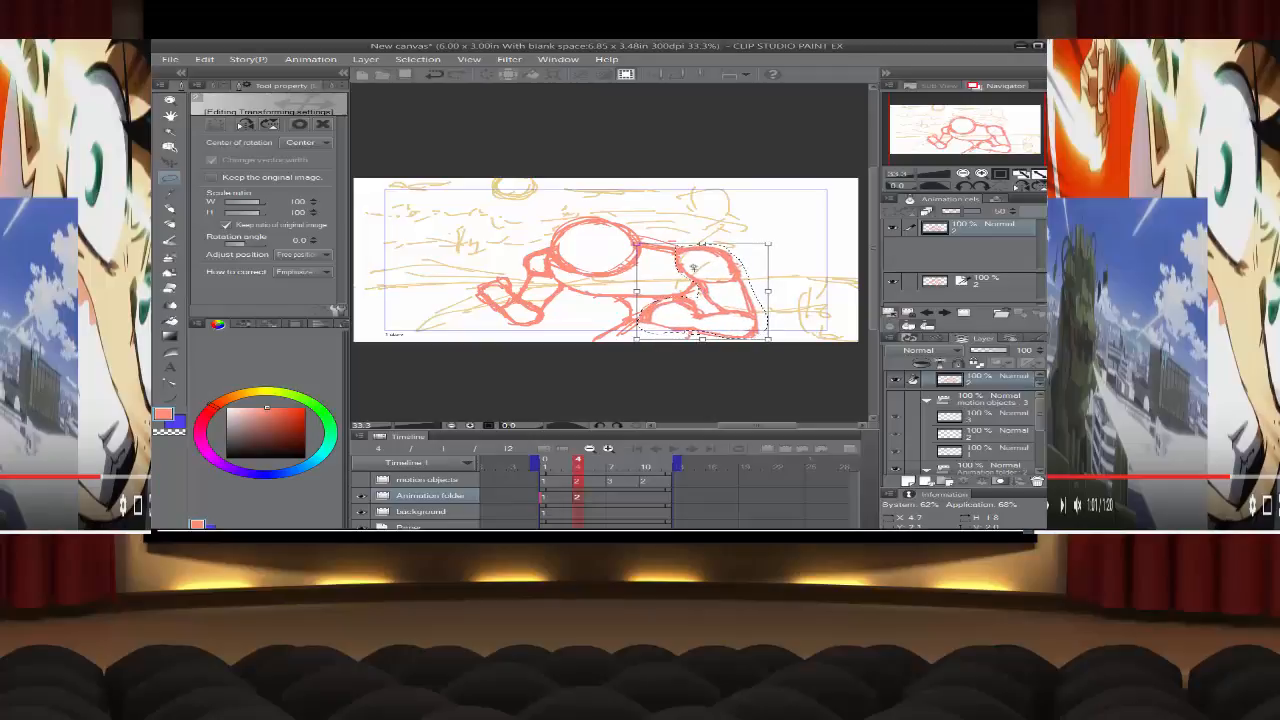
drag(704, 265, 707, 271)
drag(708, 212, 735, 272)
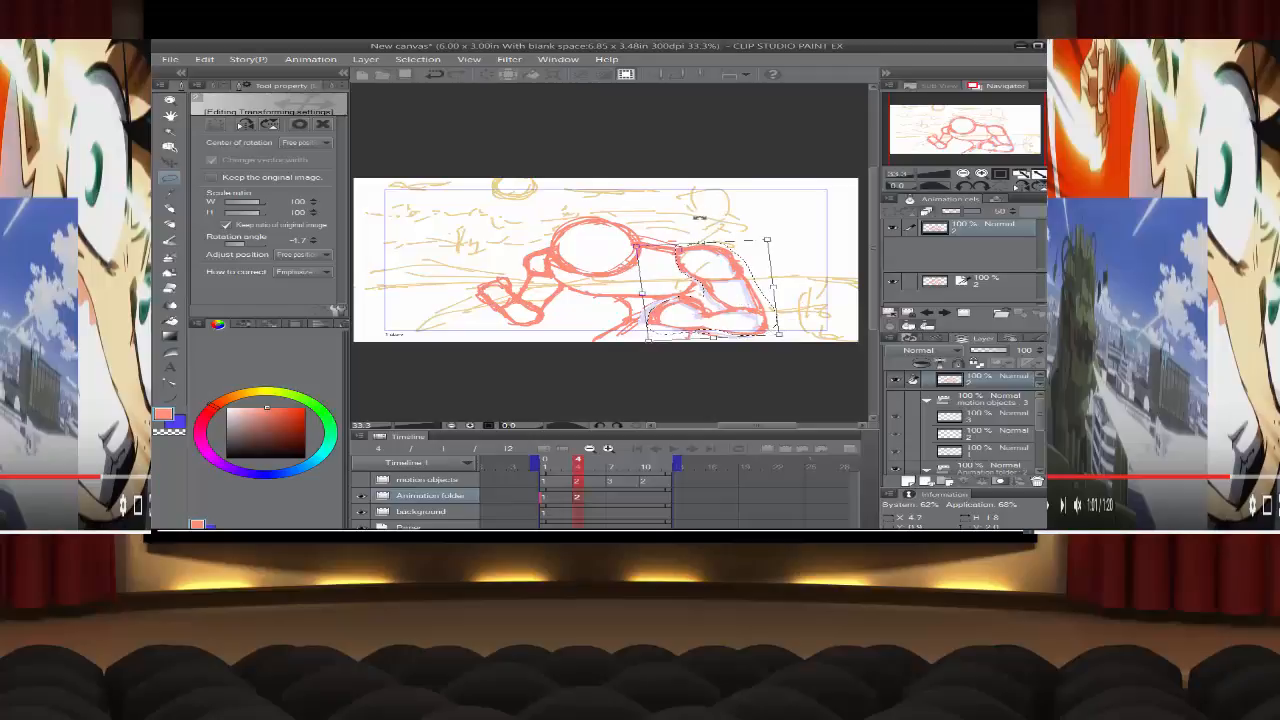
drag(699, 217, 699, 218)
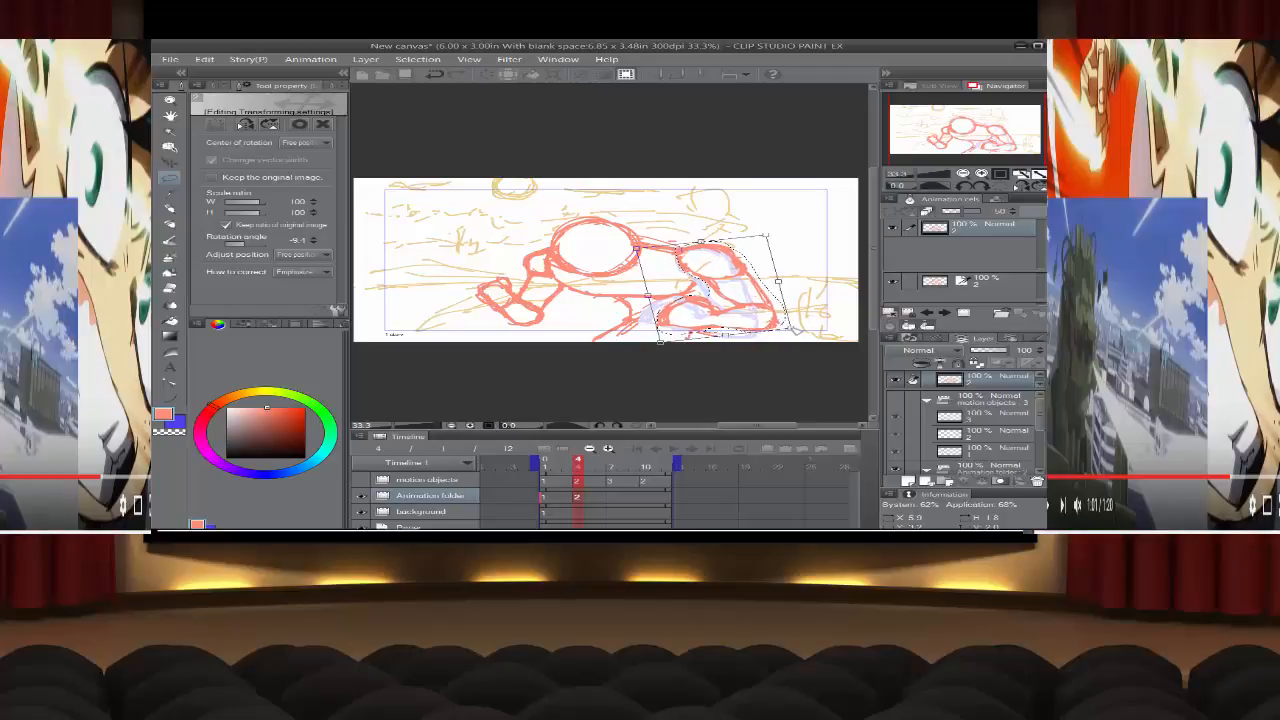
Step: Adjust the corners of the right-side arm's transform box, shift the arm slightly towards the body and apply the transform
drag(793, 324, 795, 325)
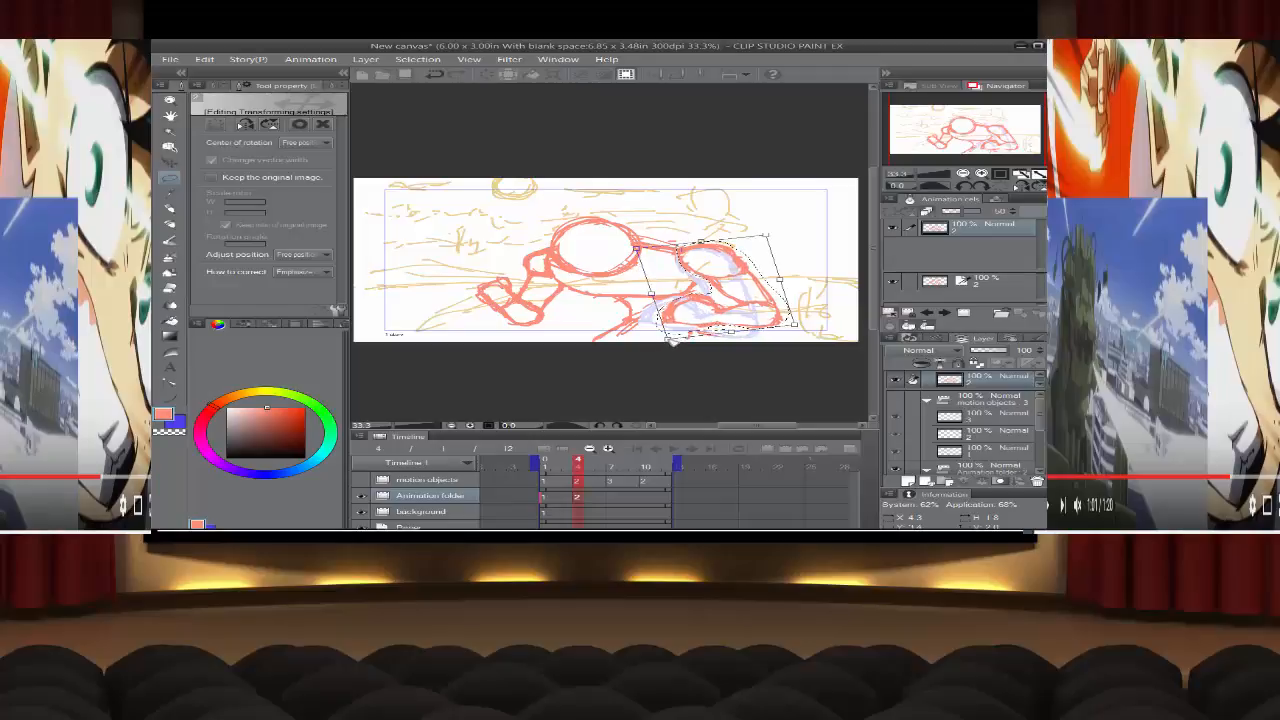
drag(671, 342, 669, 341)
mouse_move(637, 248)
mouse_down()
mouse_move(649, 255)
mouse_move(631, 251)
mouse_up()
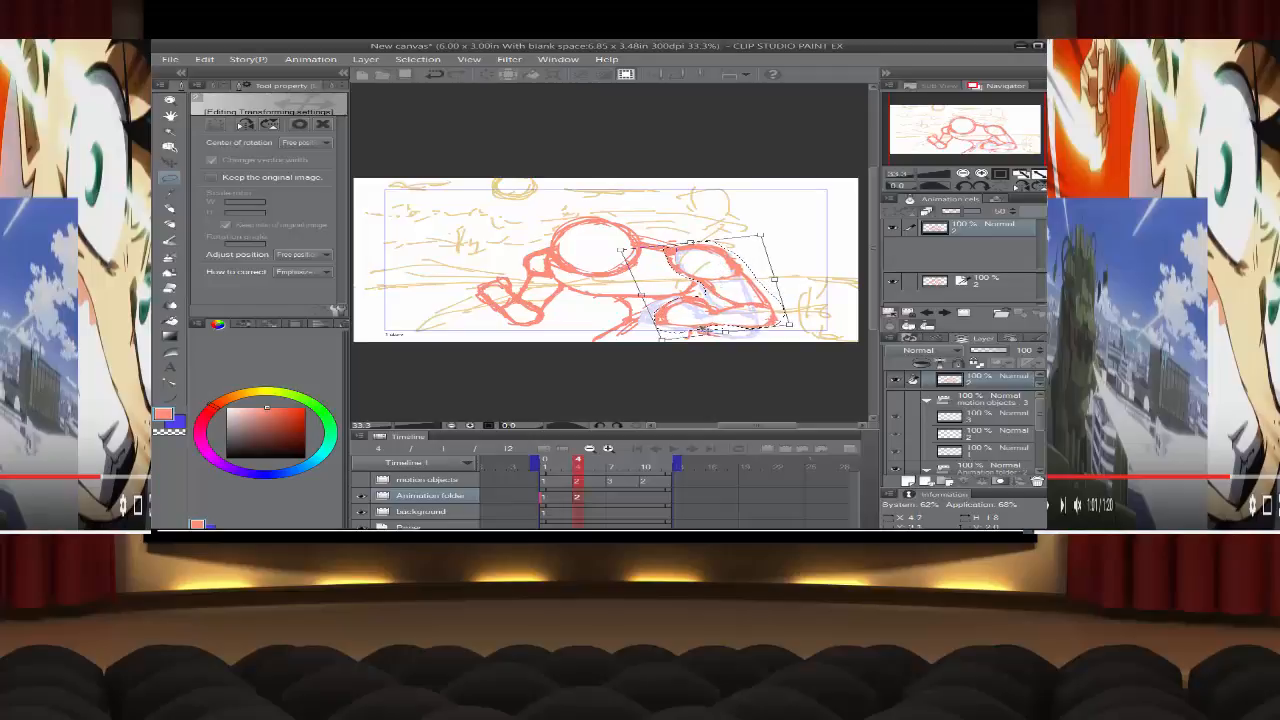
click(169, 224)
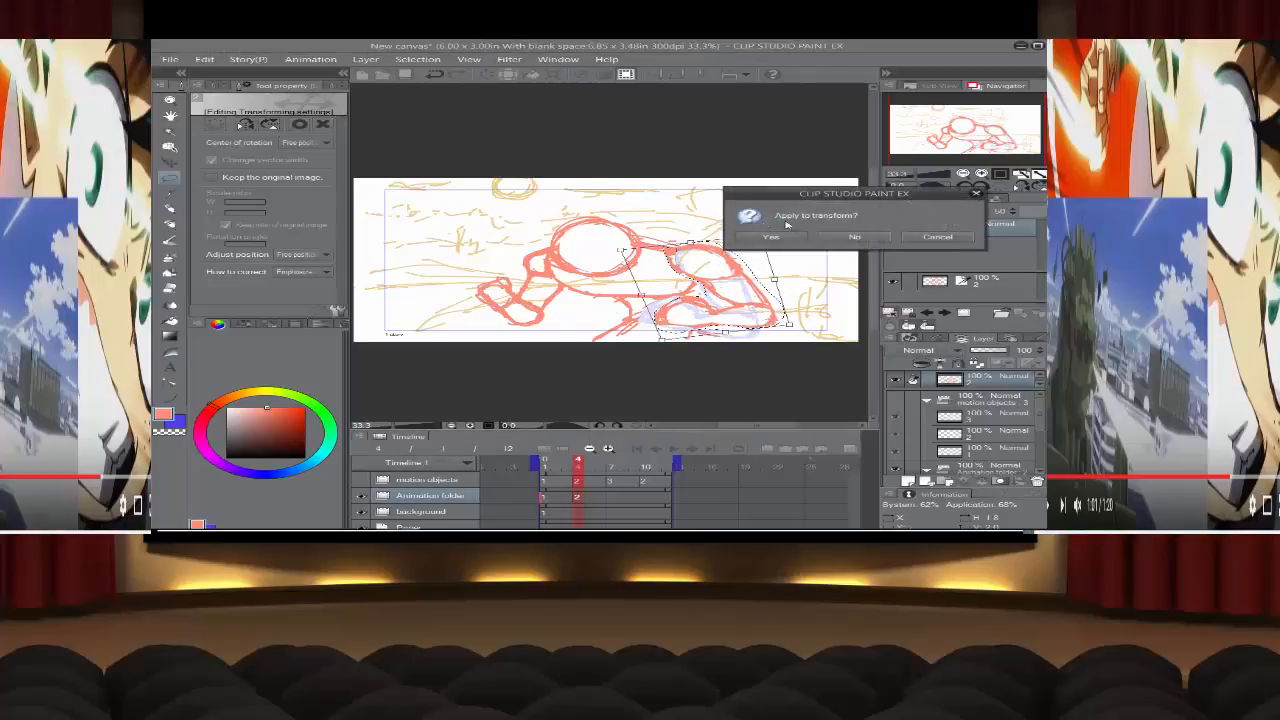
click(768, 238)
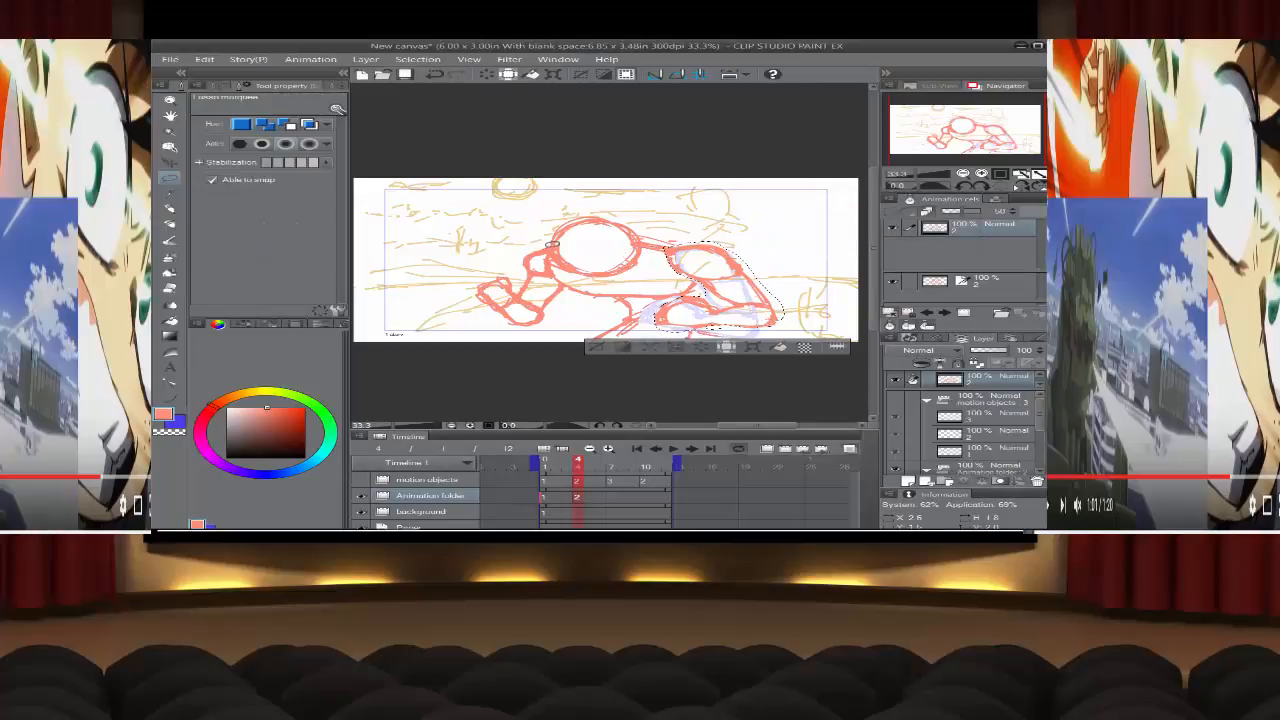
Step: Lasso the character's left-side arm, rotate it about -6.1° around a pivot at the shoulder and apply the transform
mouse_move(548, 262)
mouse_down()
mouse_move(574, 291)
mouse_move(554, 322)
mouse_move(494, 325)
mouse_move(473, 308)
mouse_move(479, 273)
mouse_move(547, 247)
mouse_up()
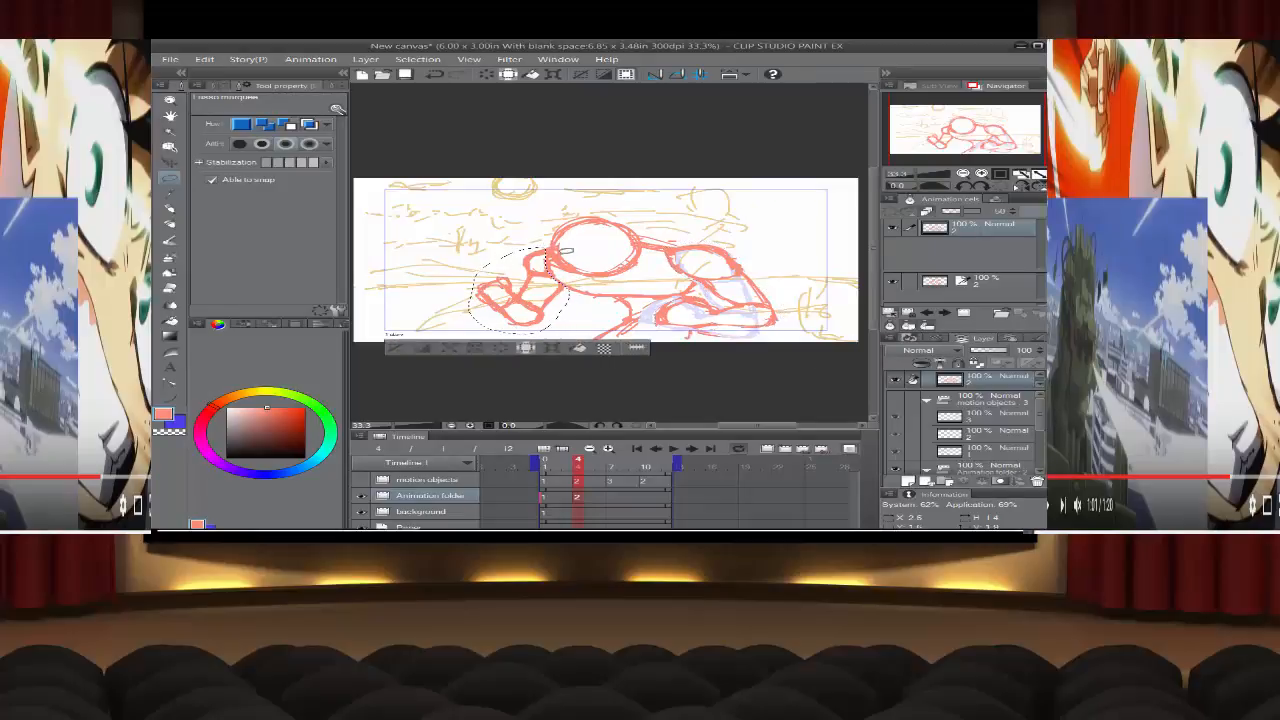
click(579, 349)
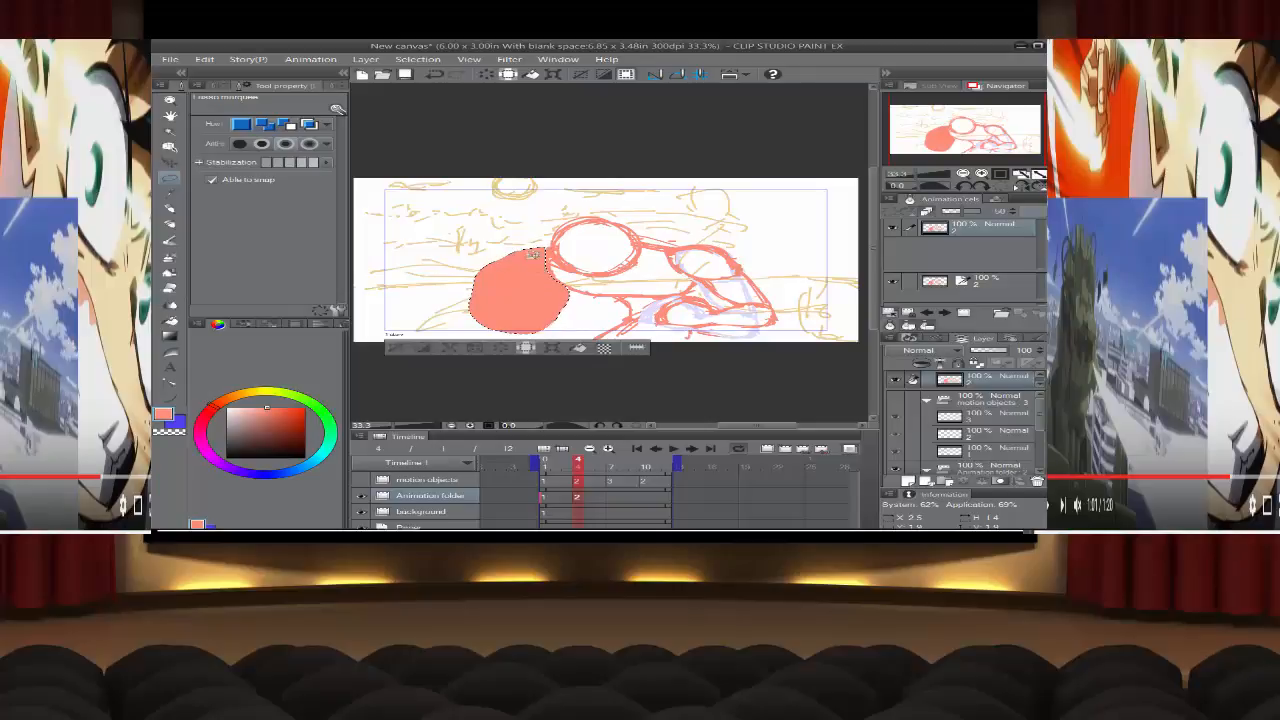
click(433, 74)
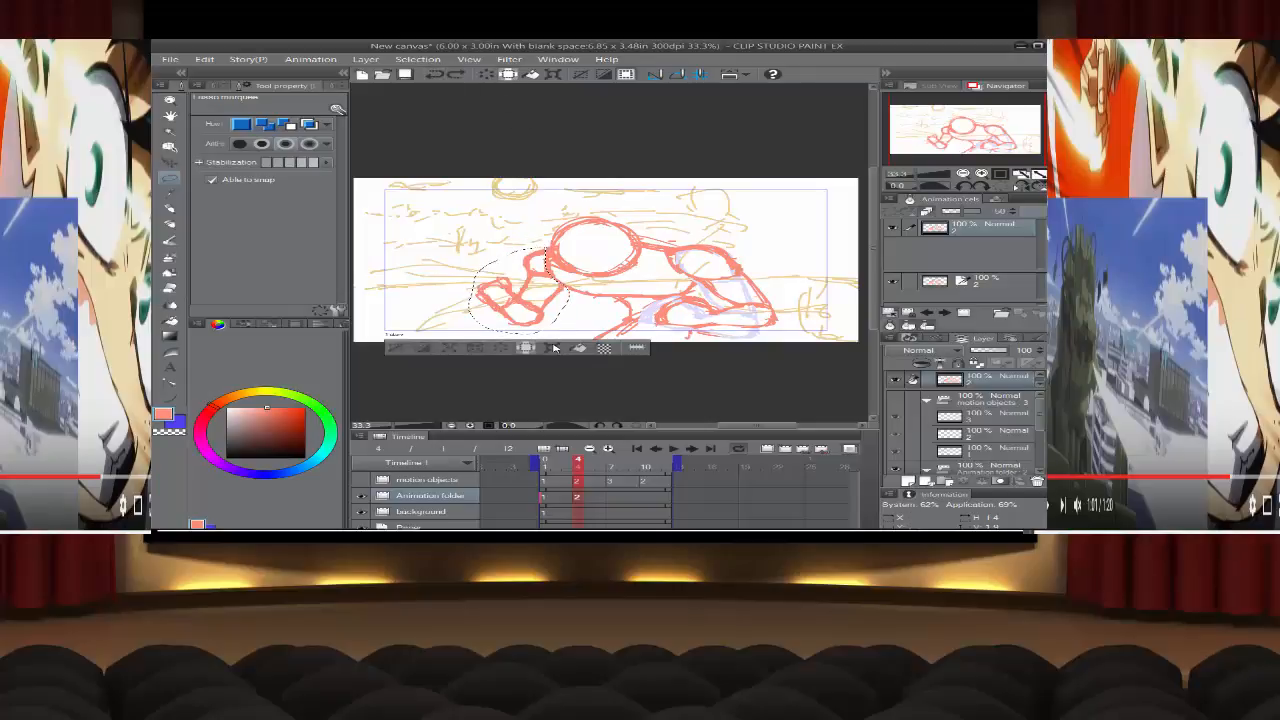
key(ctrl+t)
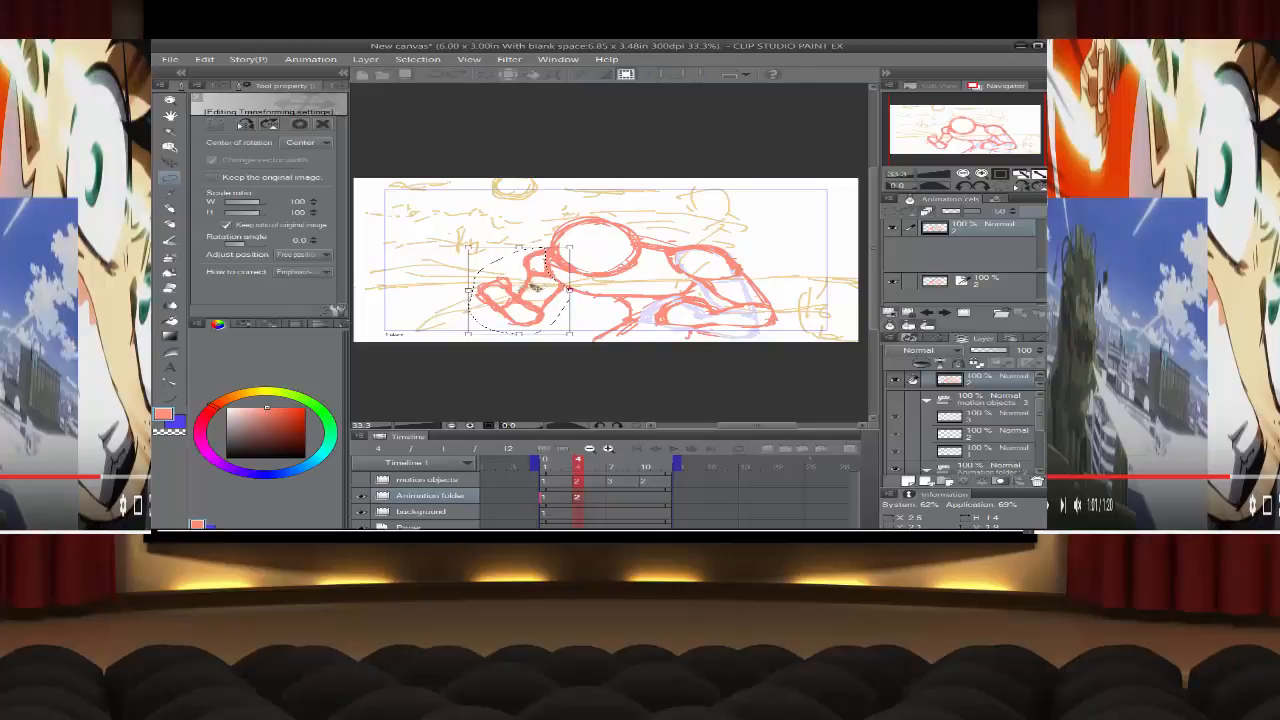
drag(547, 260, 547, 254)
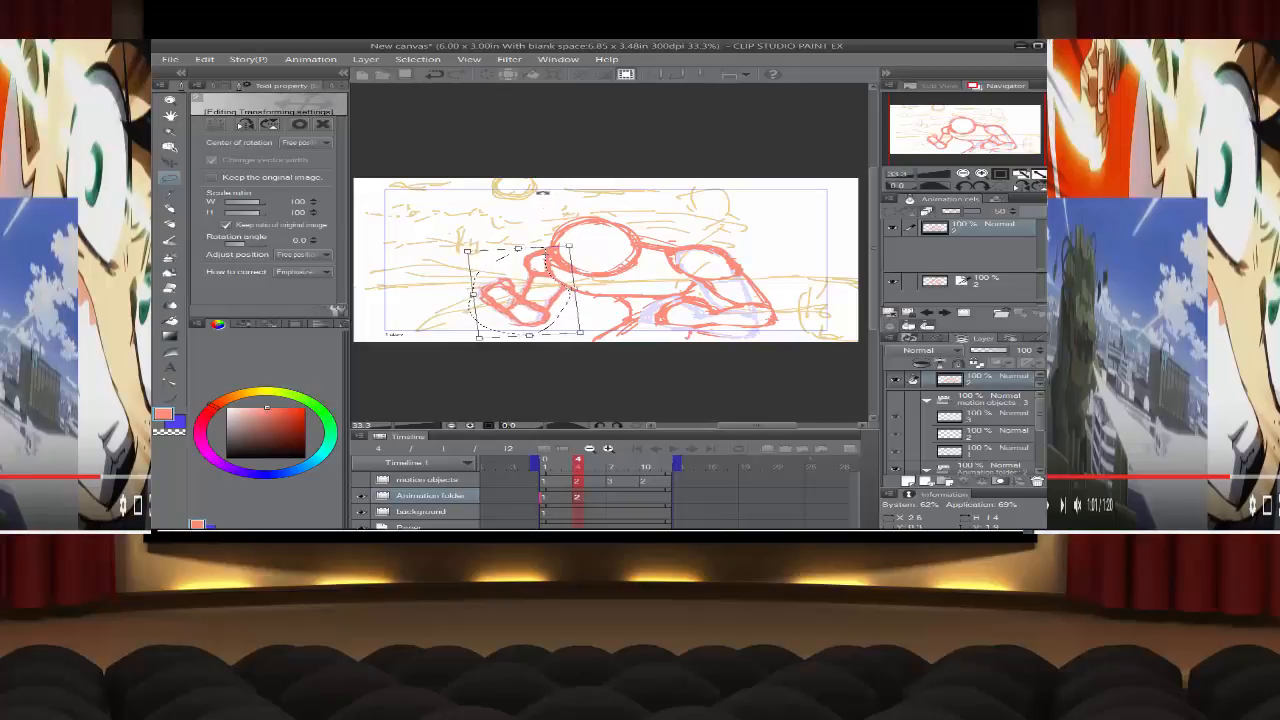
drag(540, 193, 548, 268)
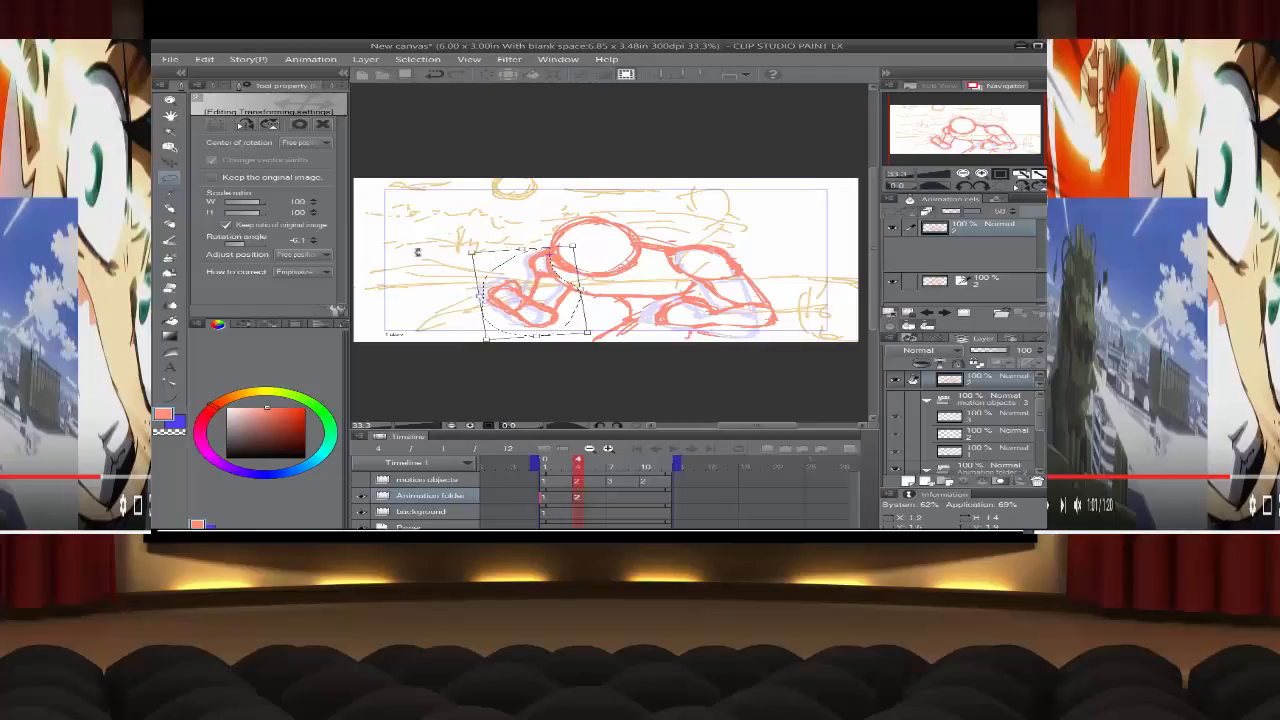
click(176, 182)
click(752, 238)
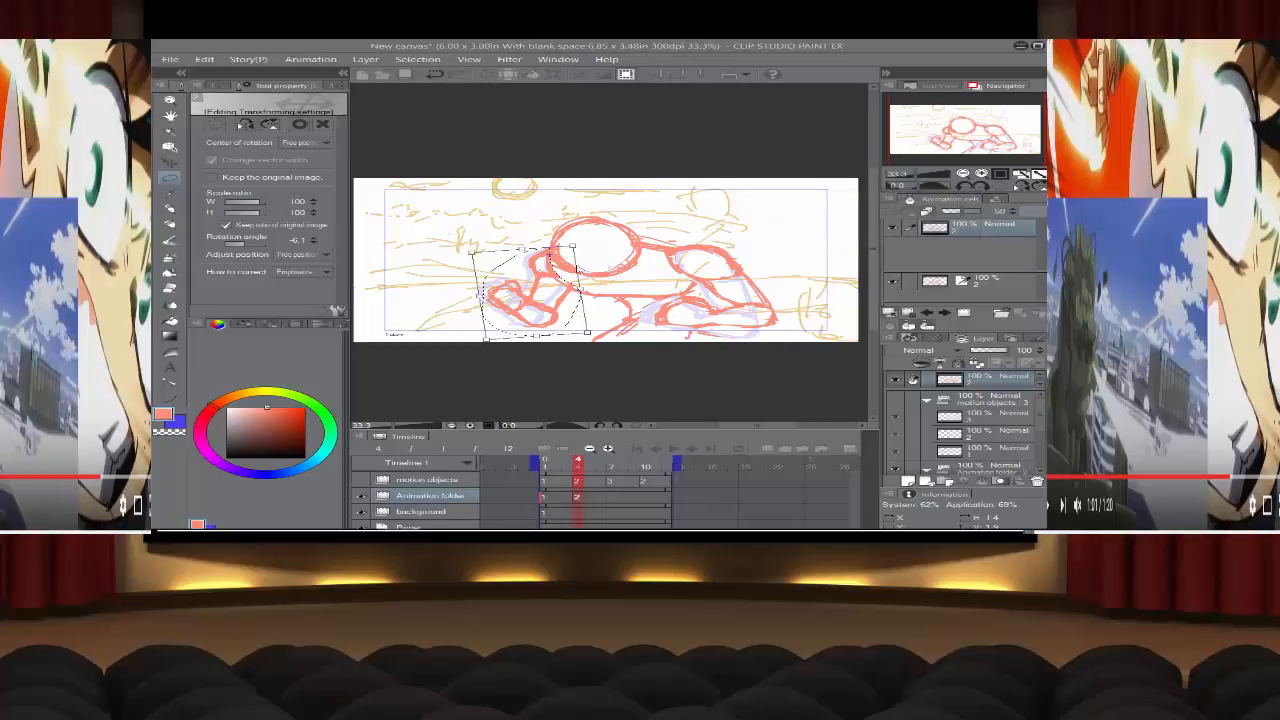
Step: Lasso the left-side forearm and fist, rotate them counterclockwise around the elbow by about 15 degrees, apply the transform and deselect
click(461, 302)
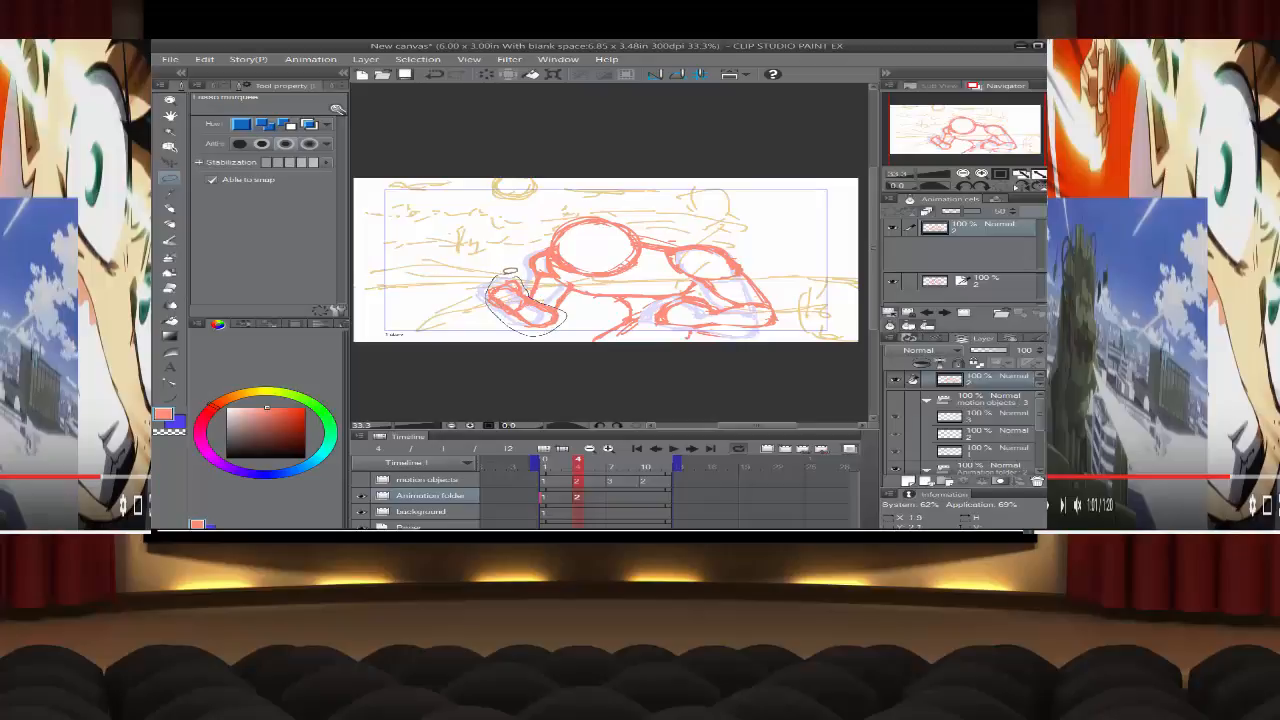
drag(518, 276, 514, 278)
click(558, 349)
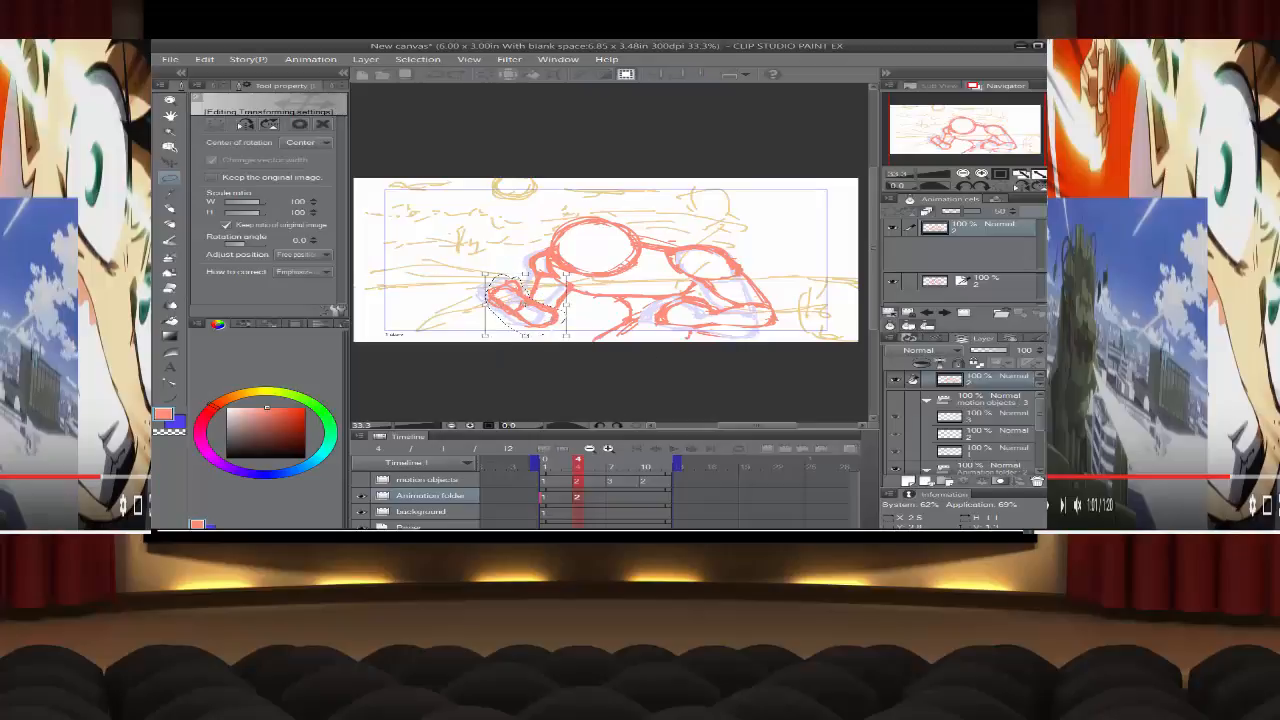
drag(546, 318, 544, 317)
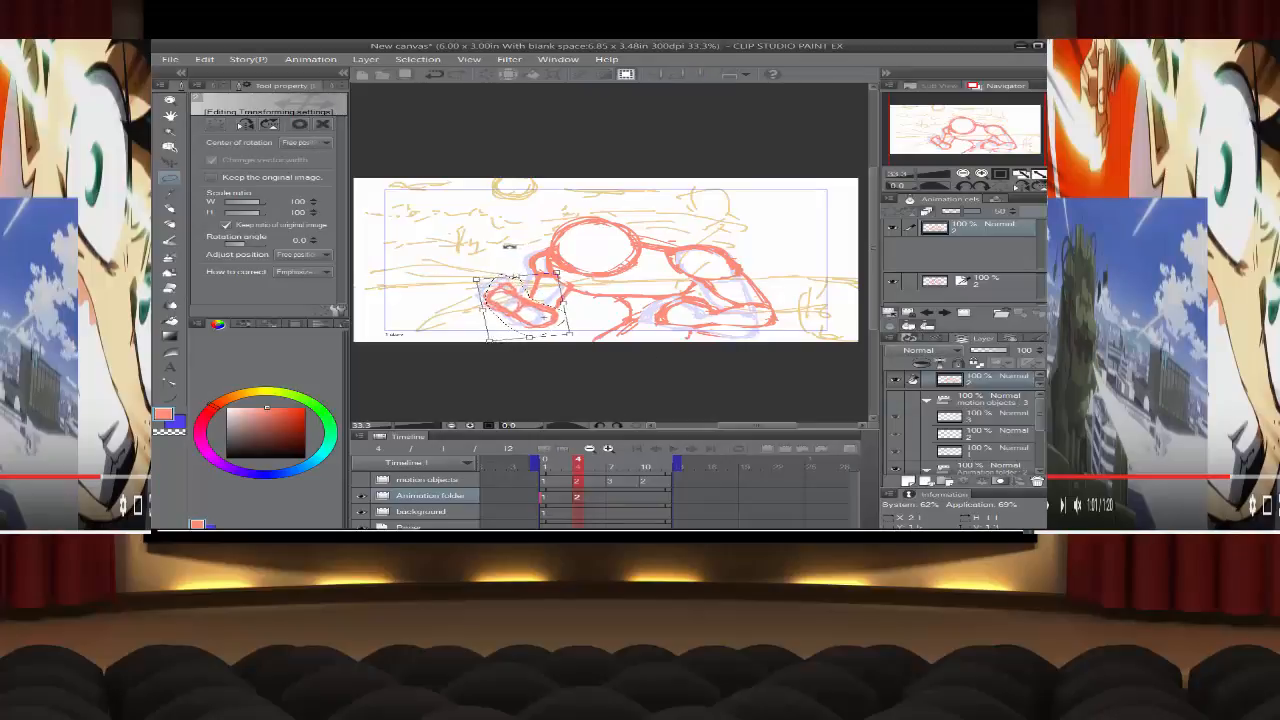
drag(500, 251, 540, 290)
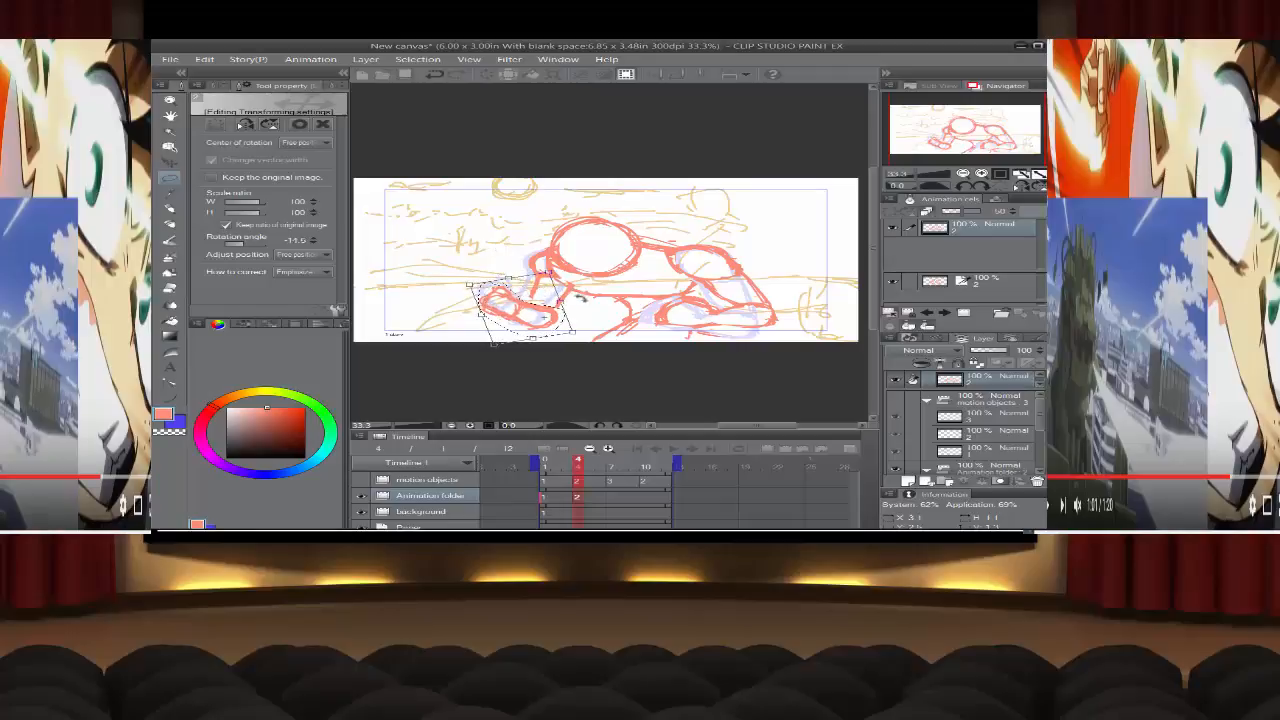
click(172, 207)
click(758, 239)
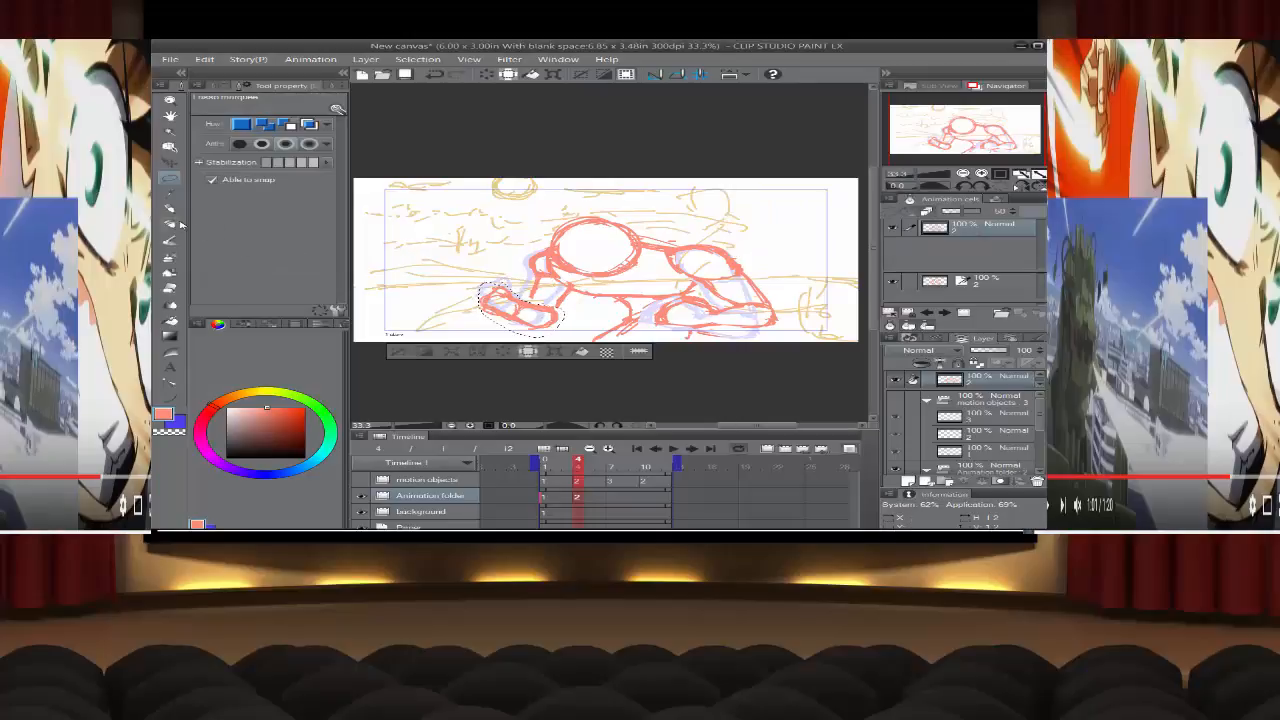
click(396, 354)
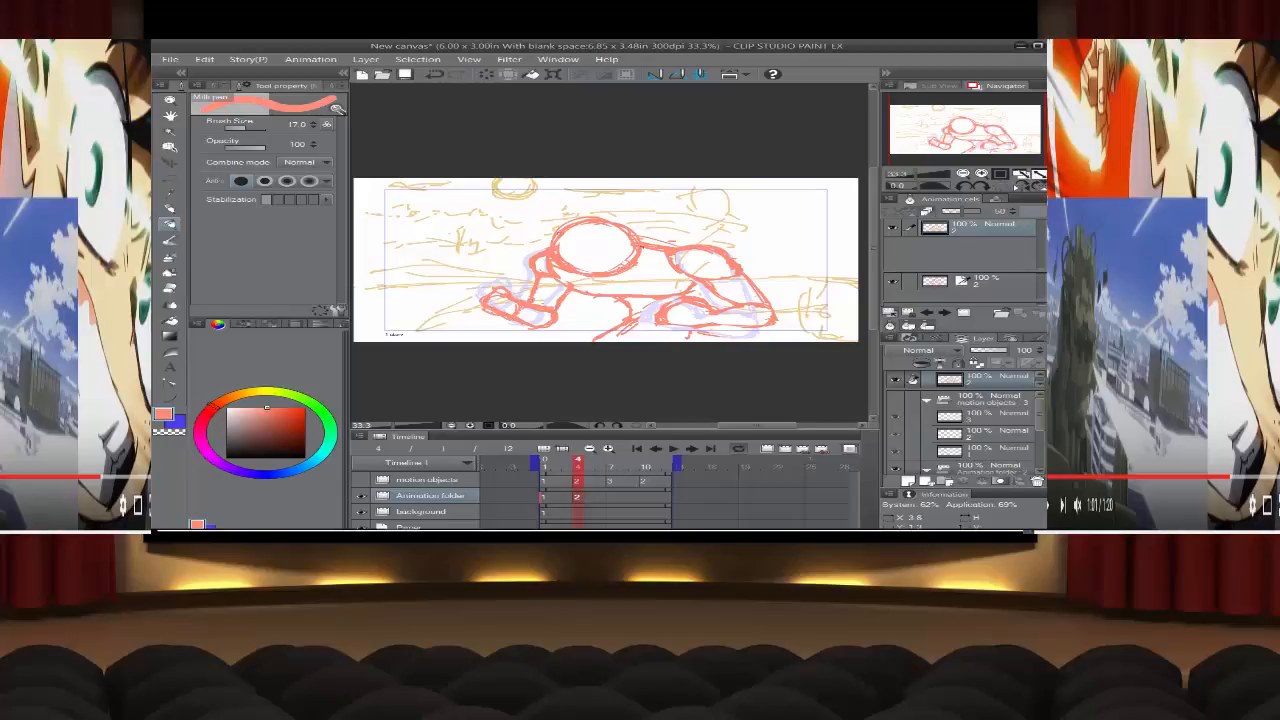
Step: Hide the onion skin, draw a short line below the right-side fist and clean up stray strokes around the lower body with a larger eraser
click(851, 449)
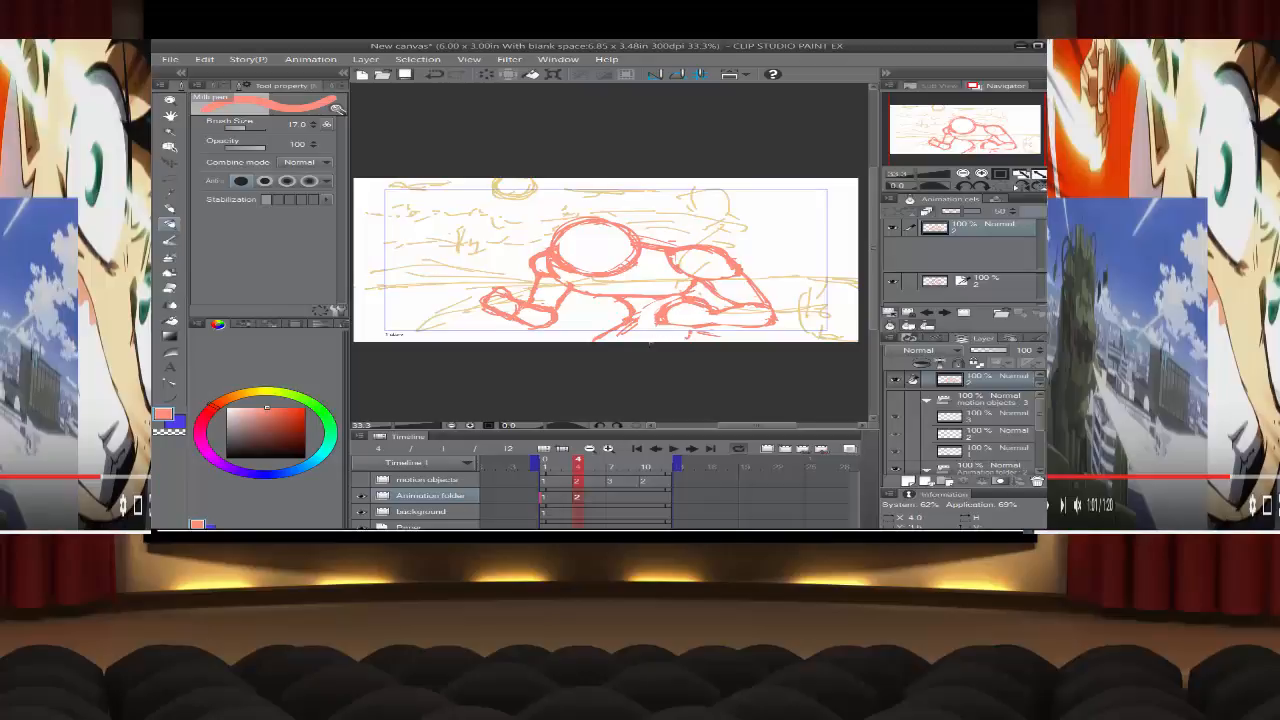
drag(745, 331, 763, 338)
click(171, 288)
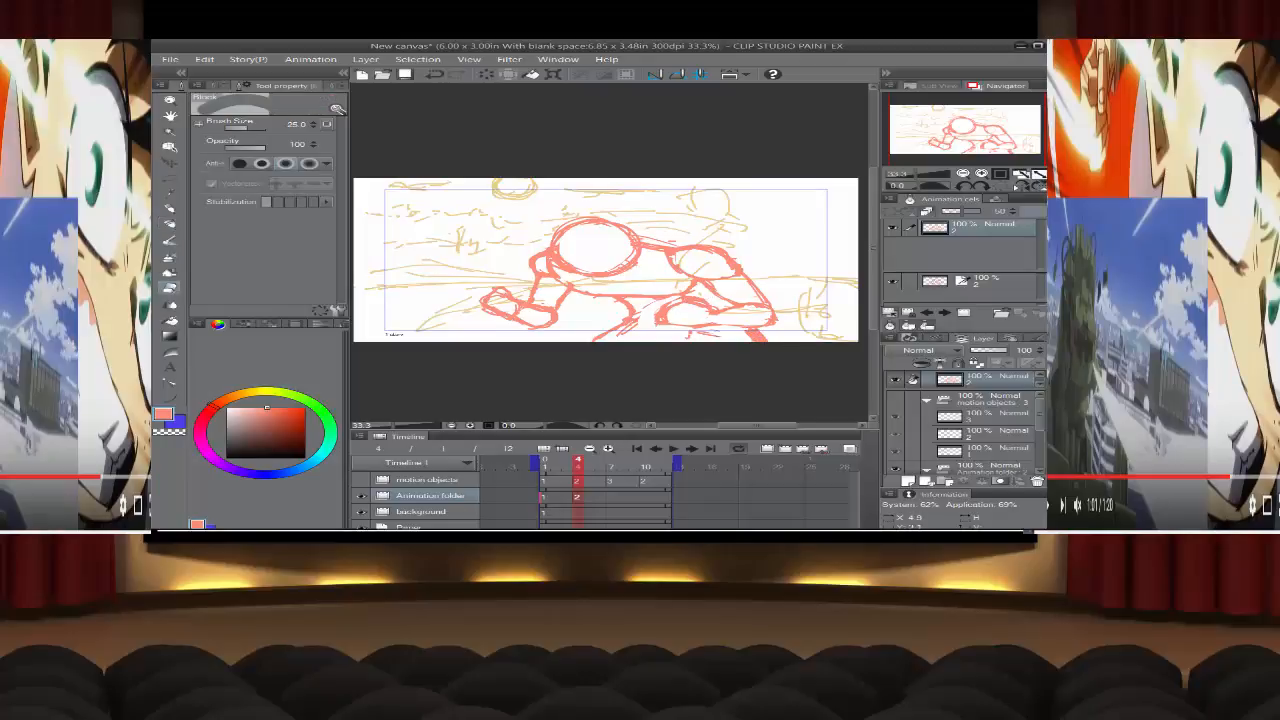
key(bracketright)
key(bracketright)
key(bracketright)
key(bracketright)
key(bracketright)
key(bracketright)
mouse_move(728, 342)
mouse_down()
mouse_move(692, 336)
mouse_move(750, 337)
mouse_up()
drag(627, 339, 647, 310)
key(bracketleft)
Step: Lasso the shoulder line between the head and the right-side arm, show the onion skin, rotate the line slightly, apply the transform and deselect
click(170, 178)
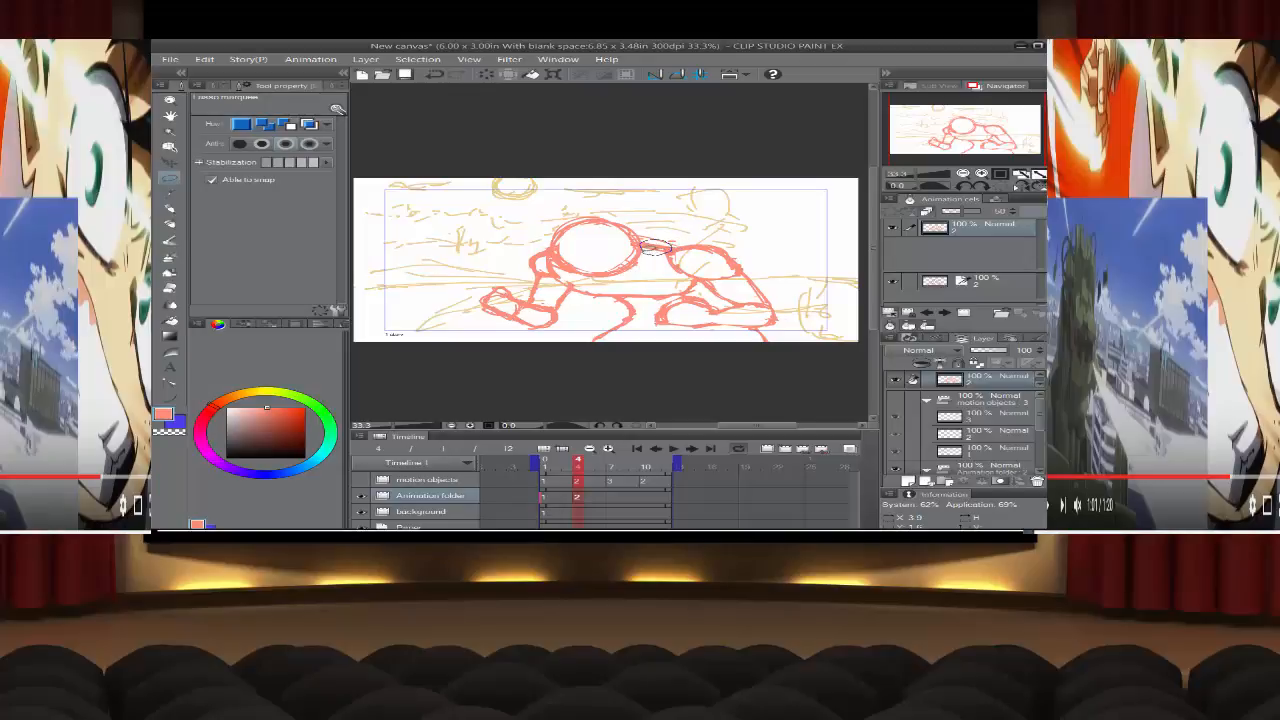
drag(642, 246, 645, 243)
click(849, 450)
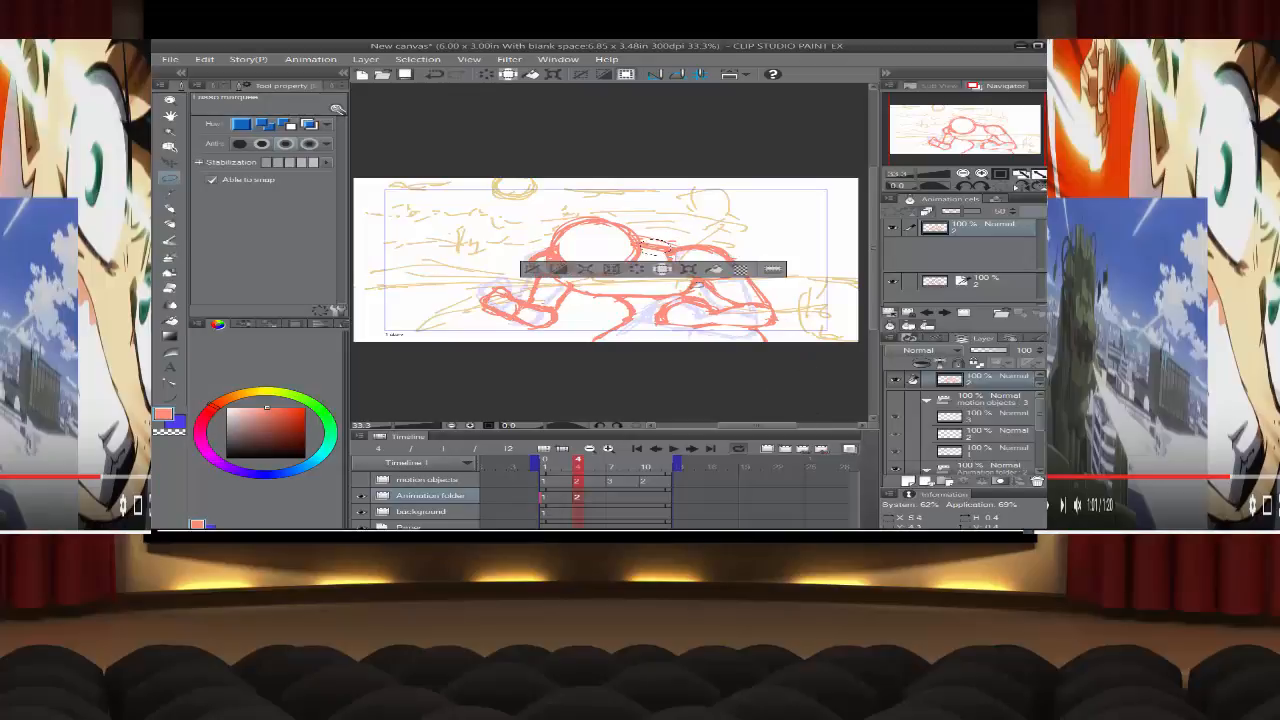
click(688, 269)
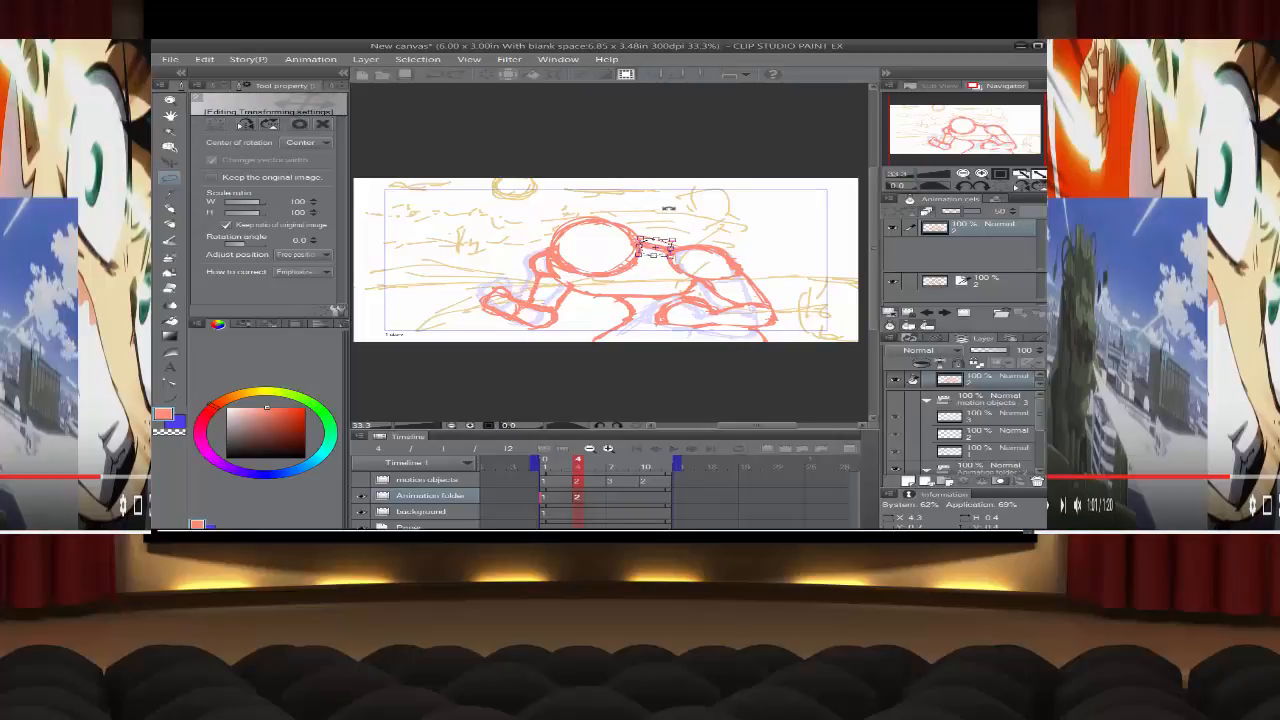
drag(672, 208, 659, 210)
drag(613, 145, 625, 141)
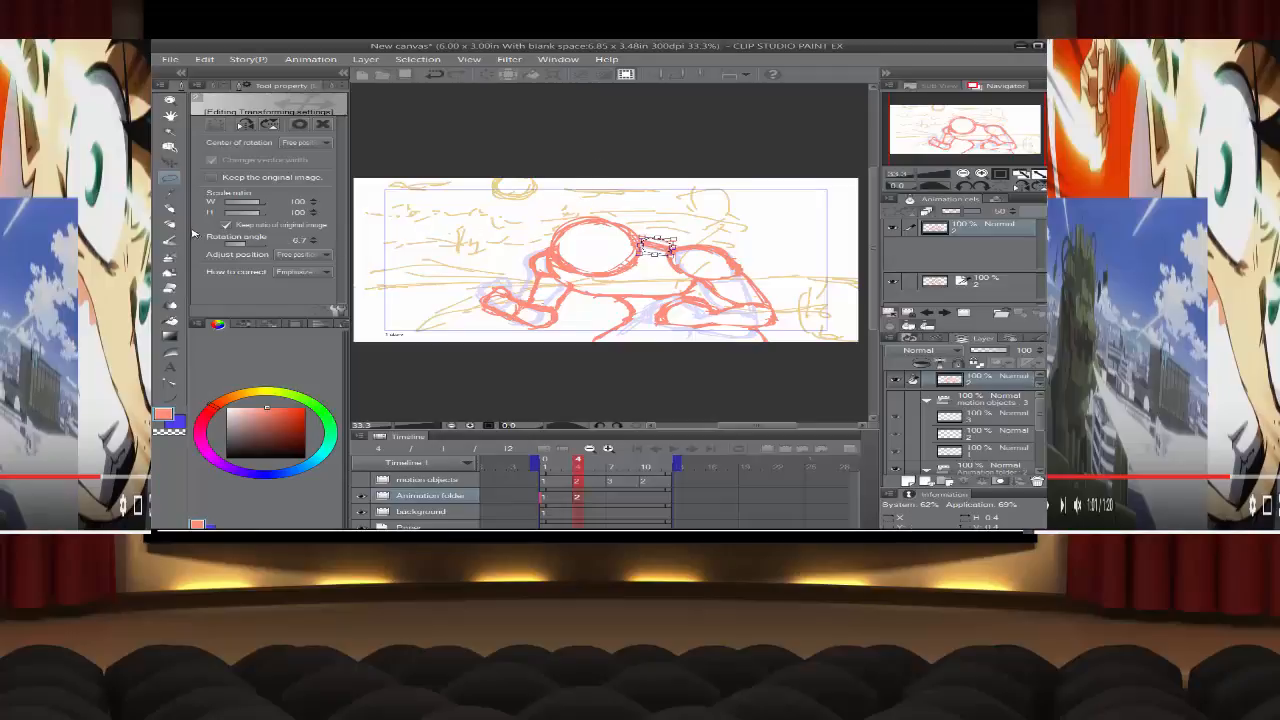
click(168, 211)
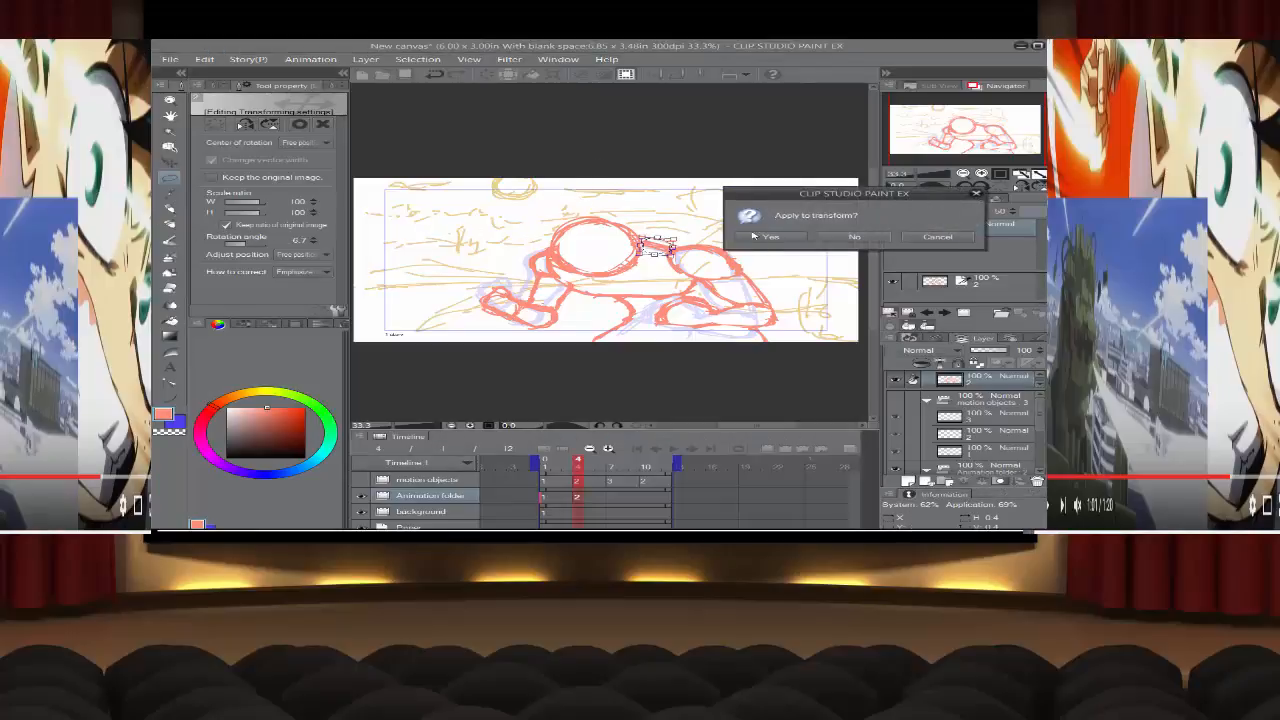
click(756, 236)
click(535, 270)
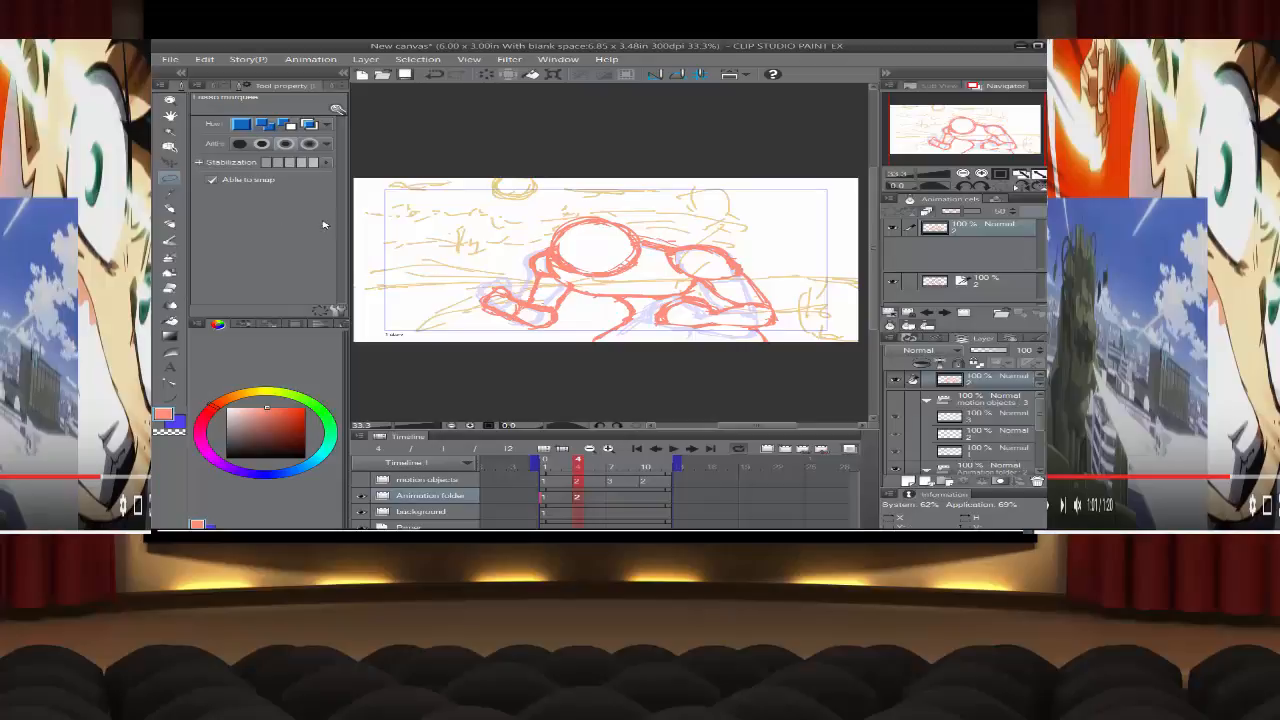
Step: Lasso the head circle, shift it slightly down and towards the left-side arm, apply the transform and touch up the adjoining shoulder line
click(170, 225)
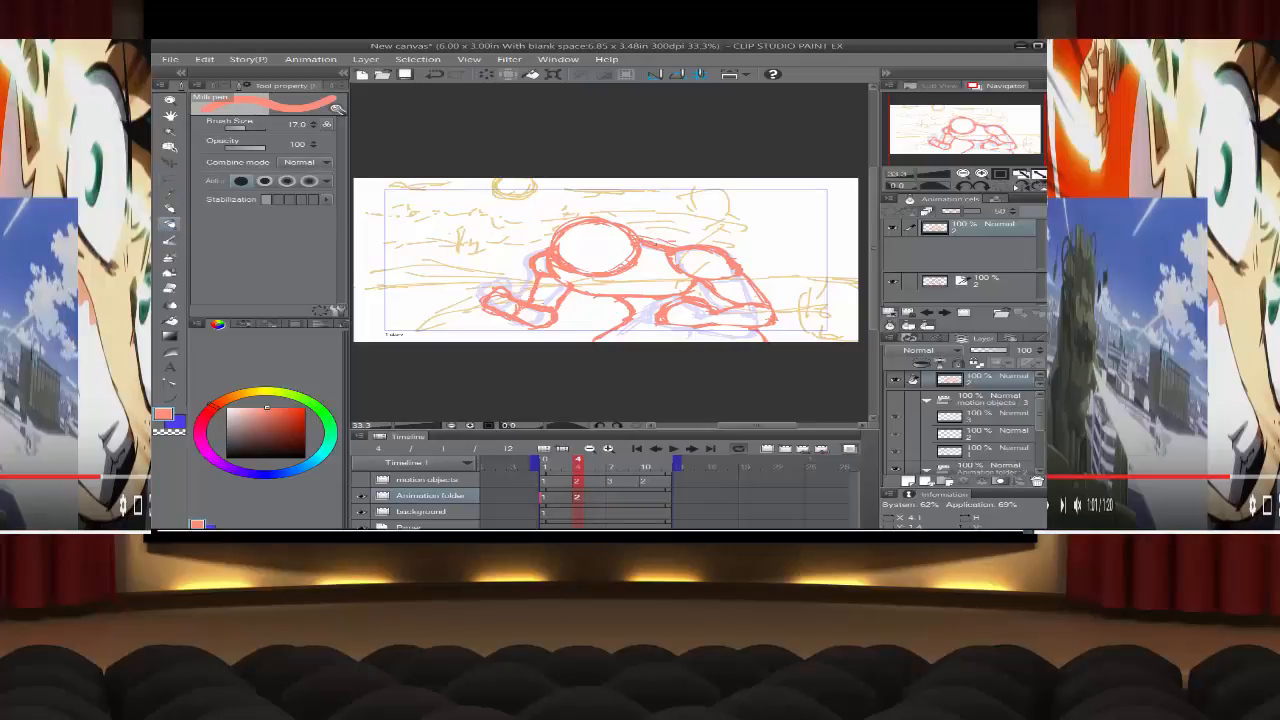
click(171, 288)
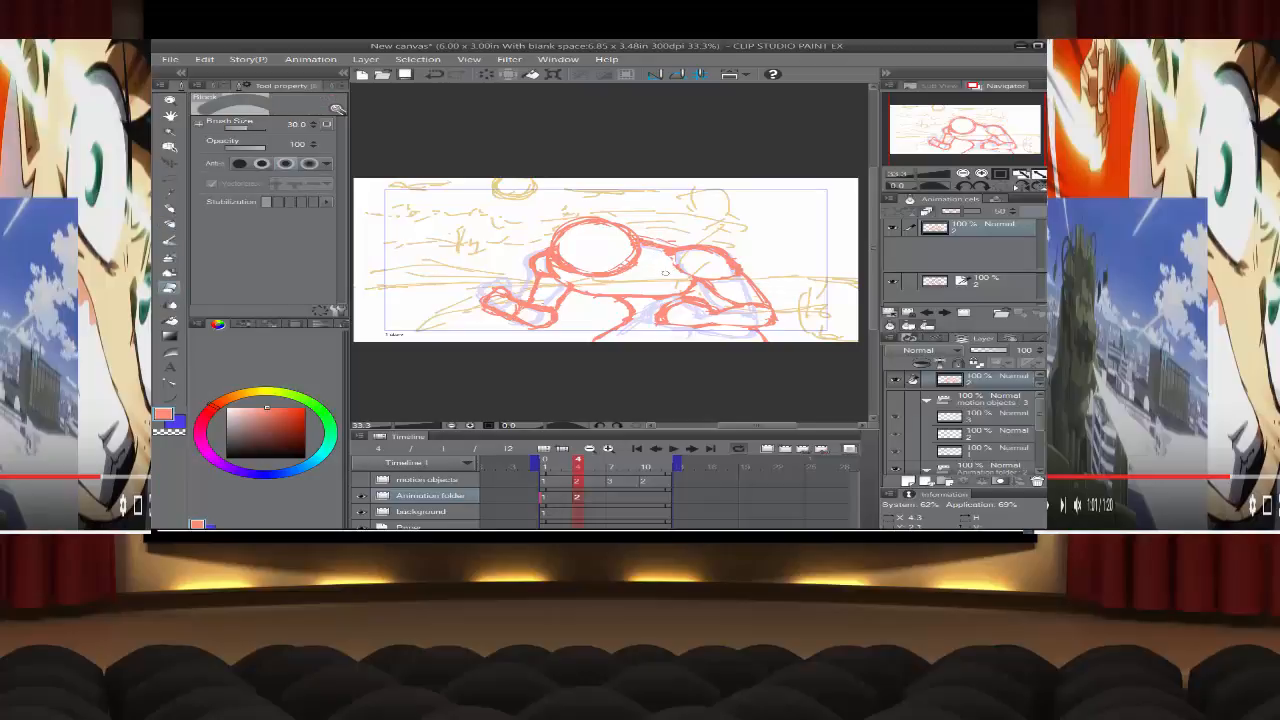
click(170, 178)
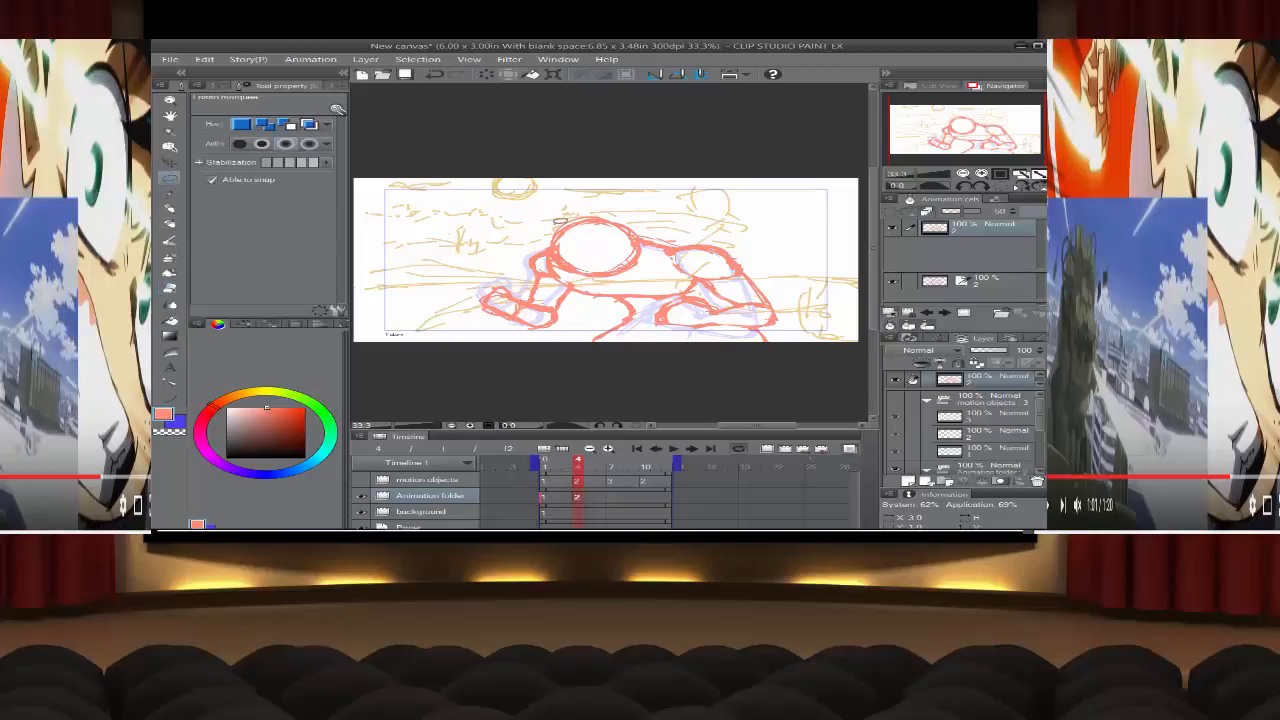
mouse_move(592, 209)
mouse_down()
mouse_move(652, 250)
mouse_move(628, 275)
mouse_move(570, 271)
mouse_move(549, 237)
mouse_move(607, 263)
mouse_up()
click(630, 295)
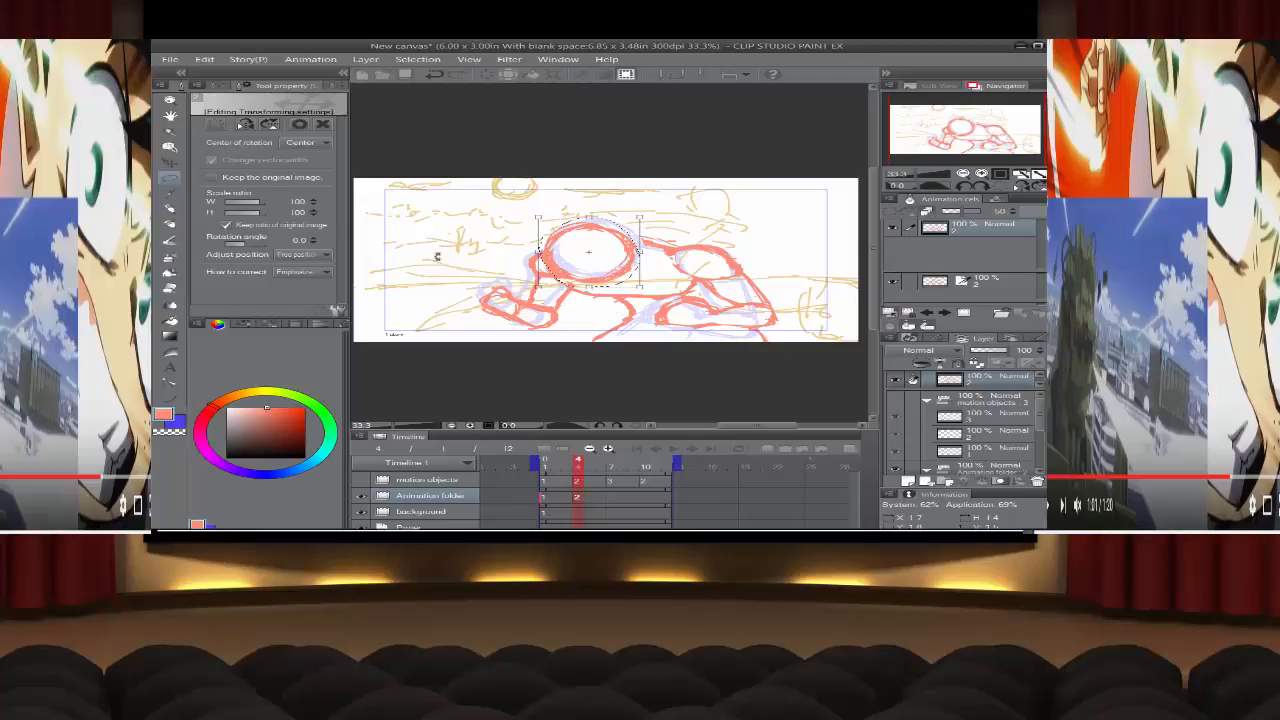
click(170, 178)
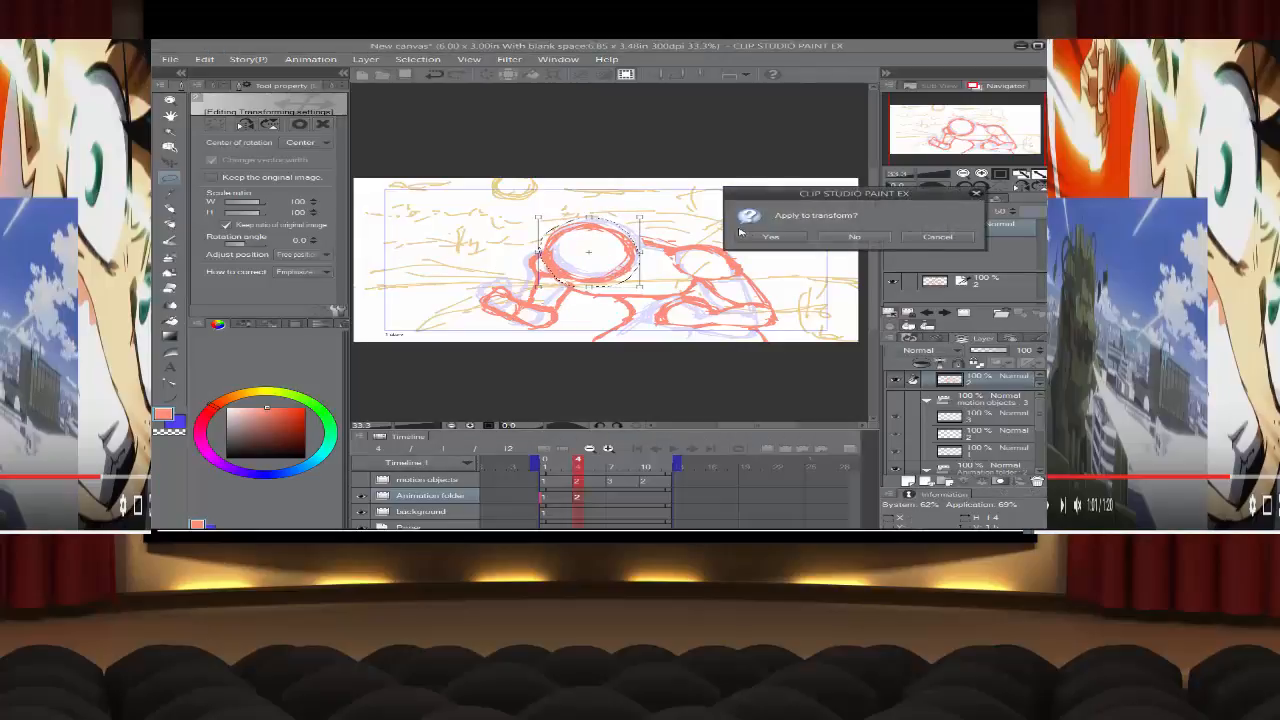
click(772, 237)
click(470, 302)
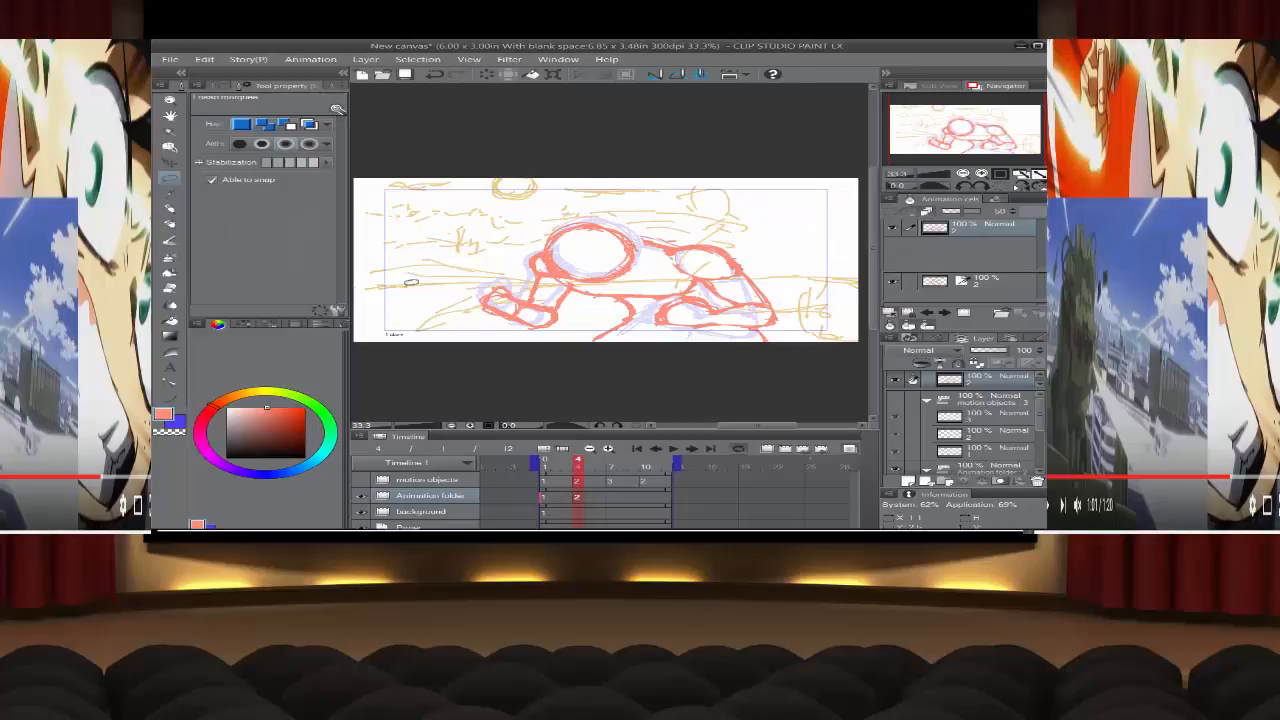
click(170, 225)
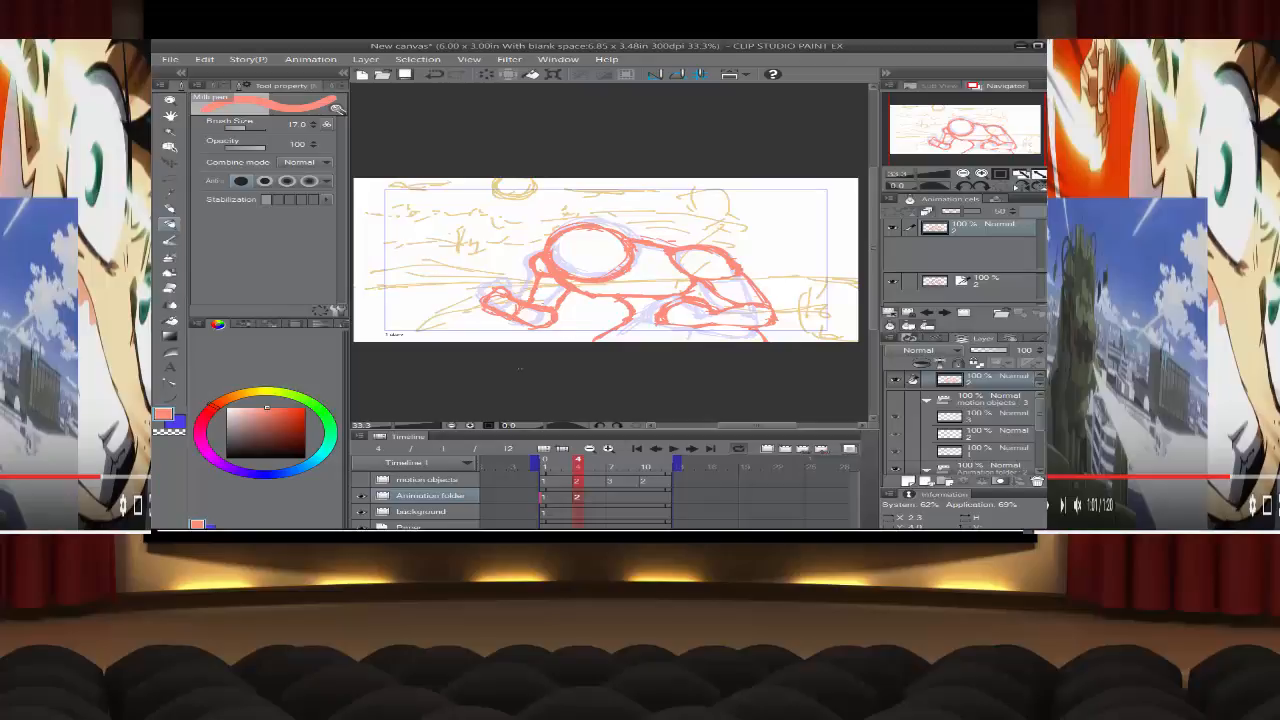
Step: Assign cel 1 to frame 7 and cel 2 to frame 10 on the character's animation folder track
click(611, 498)
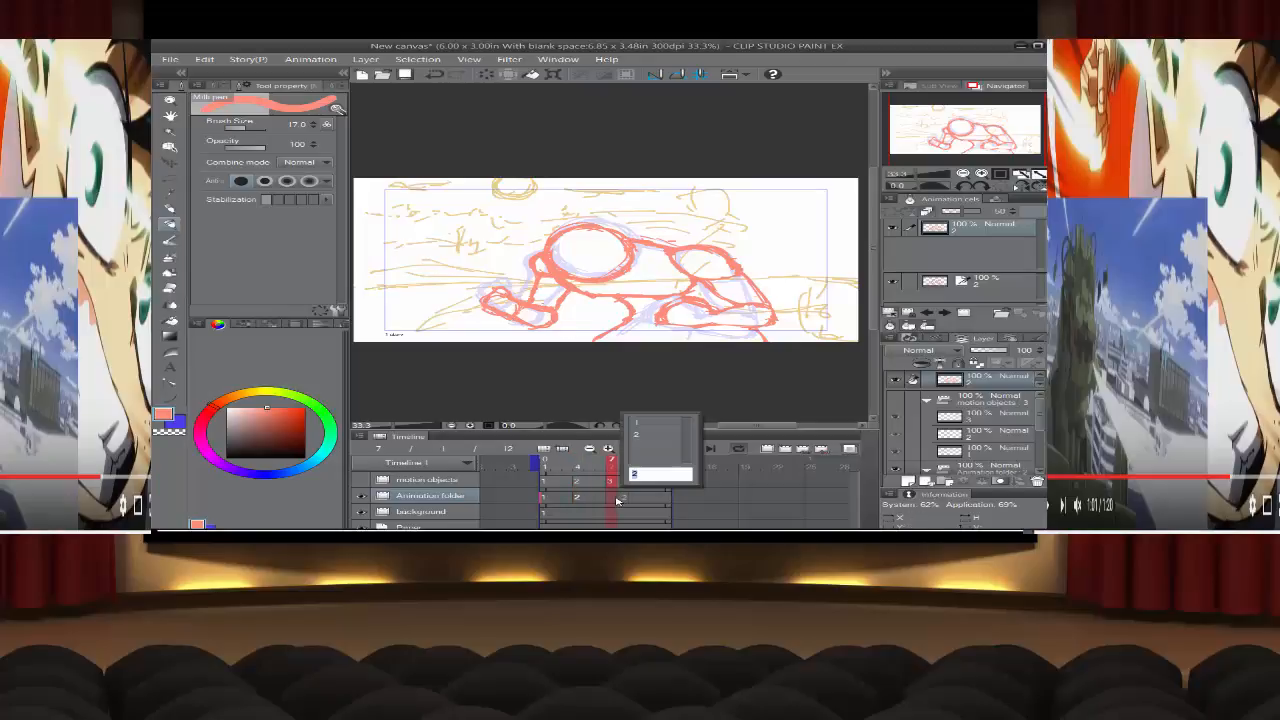
click(612, 498)
click(614, 499)
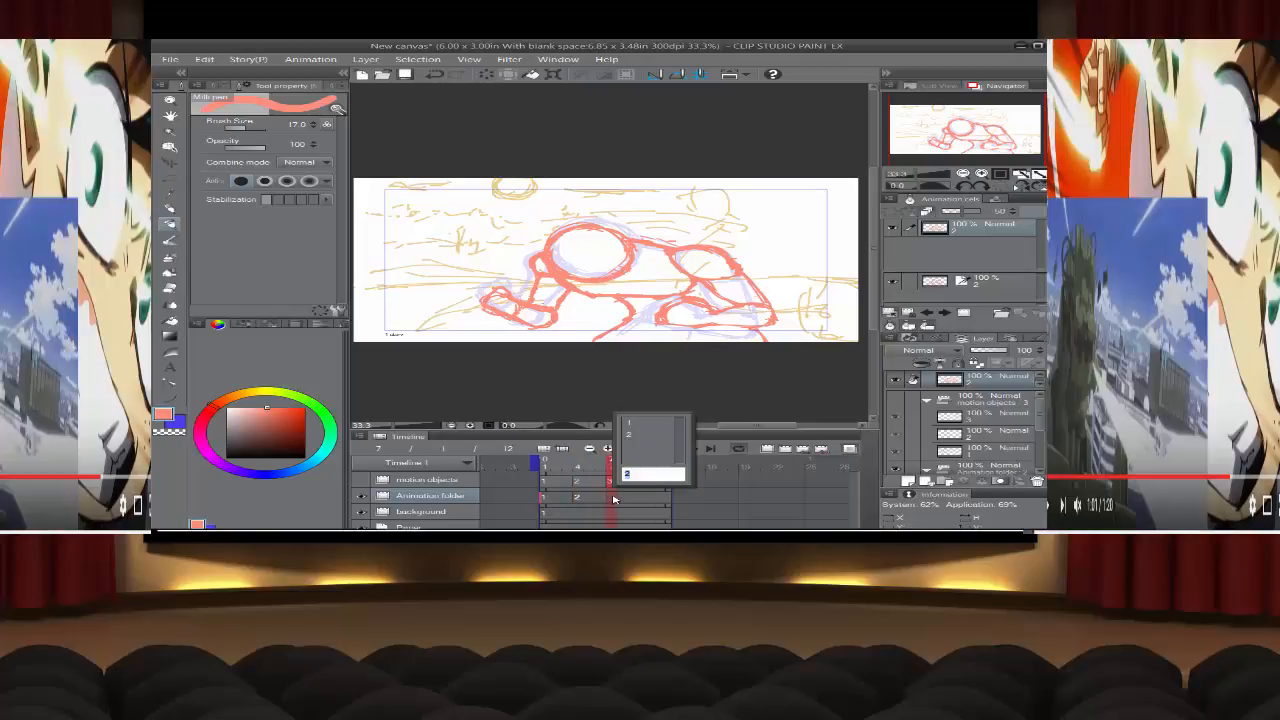
click(630, 423)
click(645, 497)
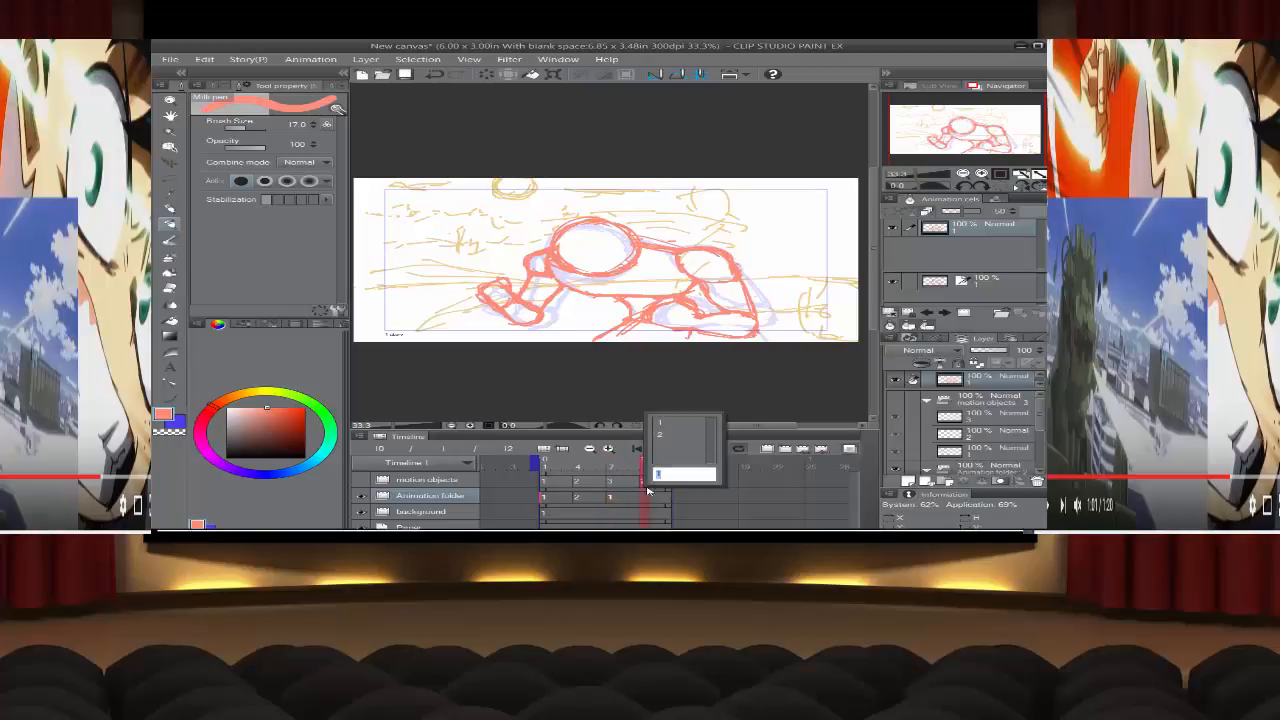
click(665, 438)
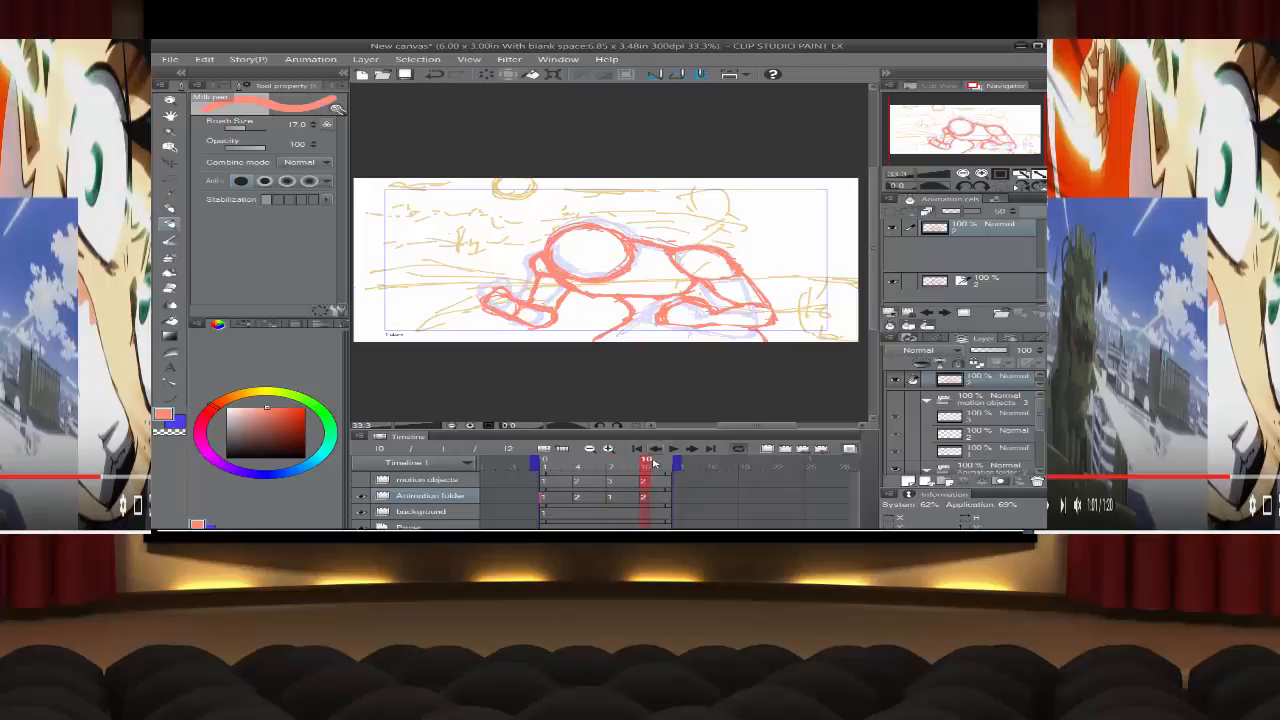
Step: Show the motion objects folder and play back the loop to check the character against the debris, stopping playback when done
click(360, 479)
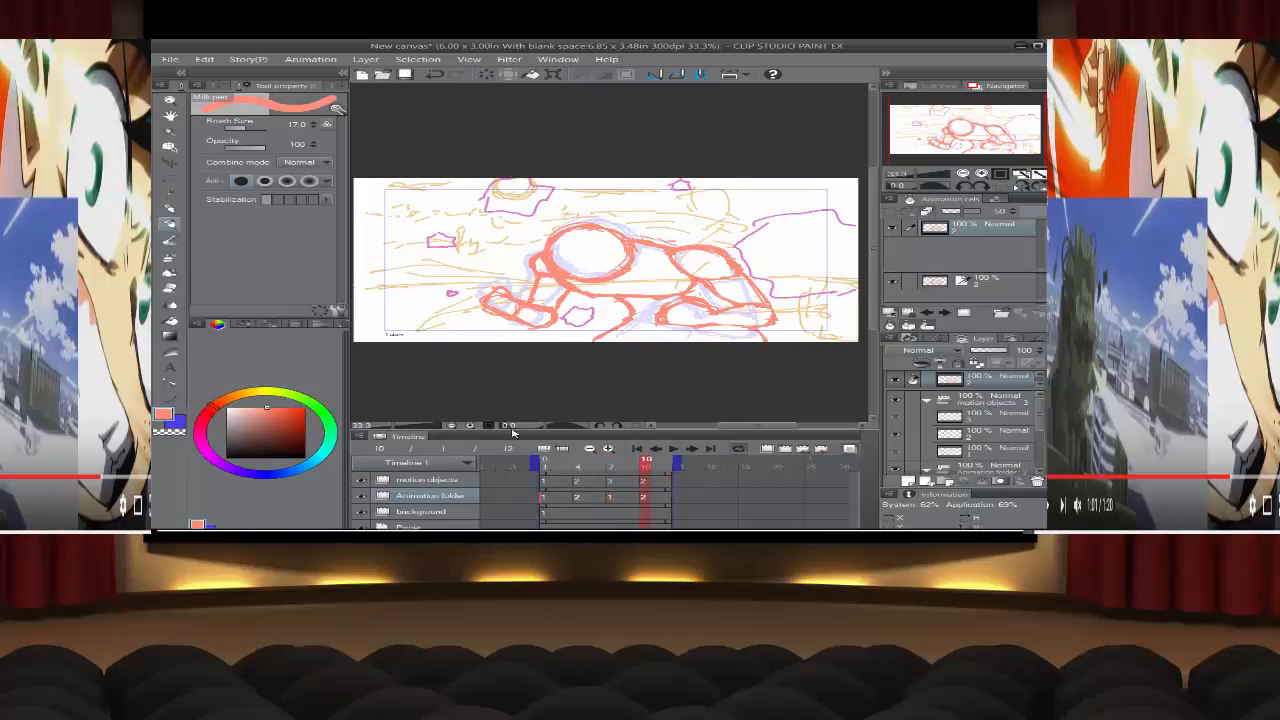
click(673, 448)
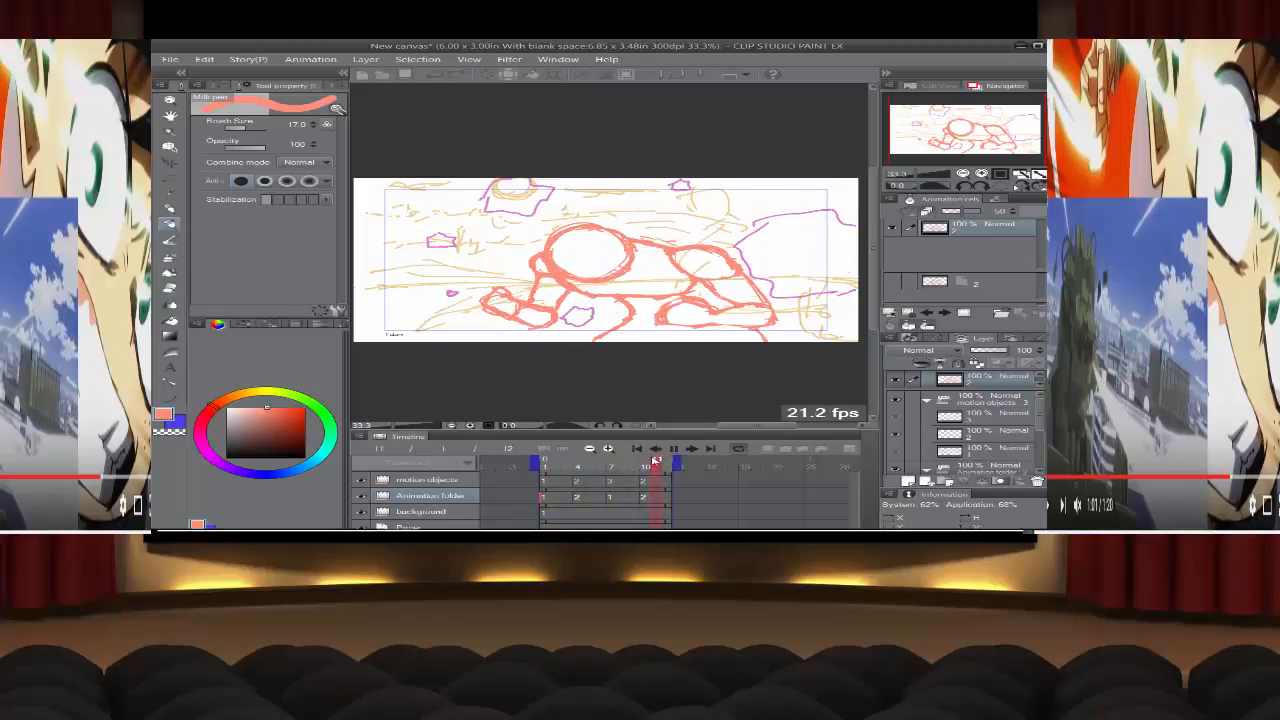
click(631, 489)
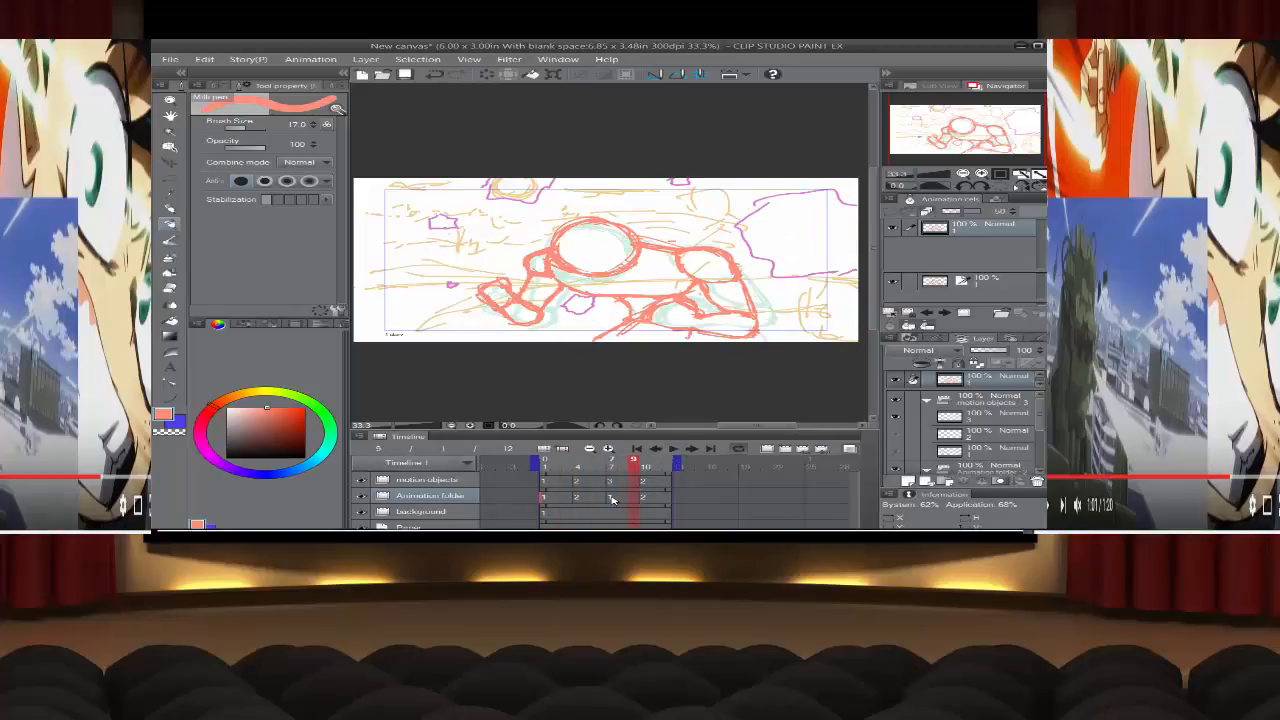
Step: Remove the cel assignments at frames 7 and 10 from the character's animation folder track
click(613, 498)
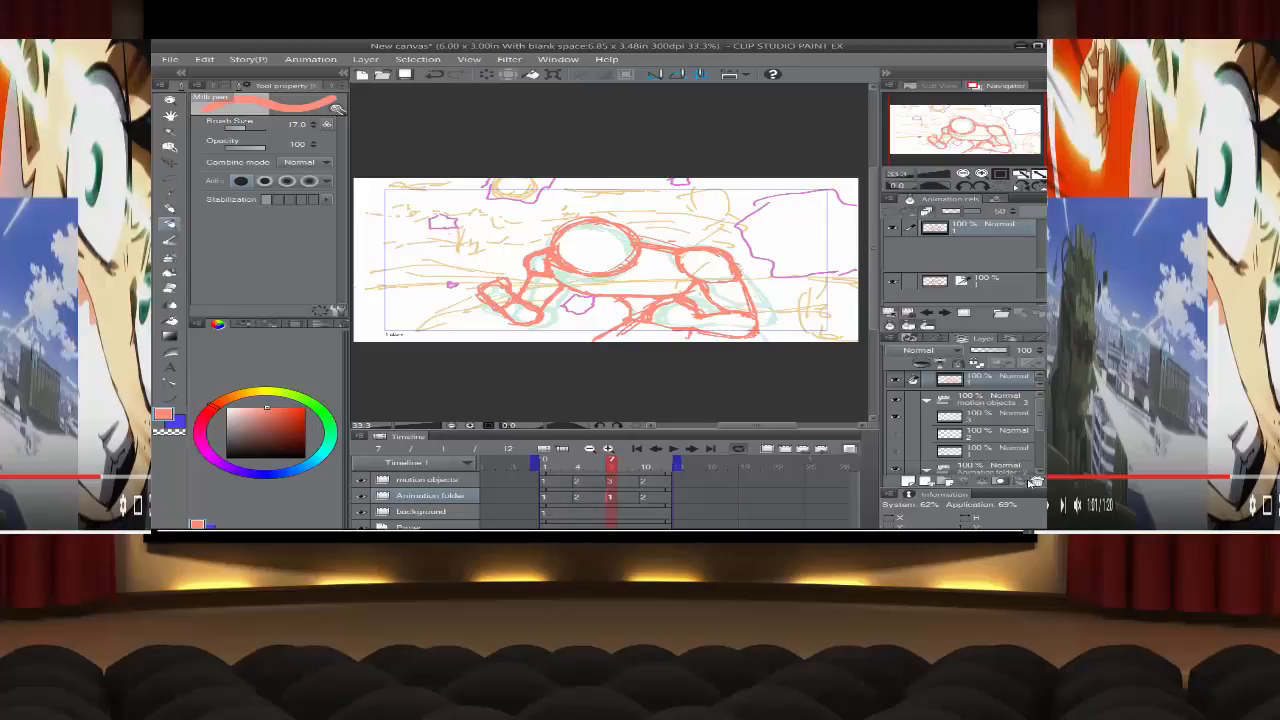
click(645, 498)
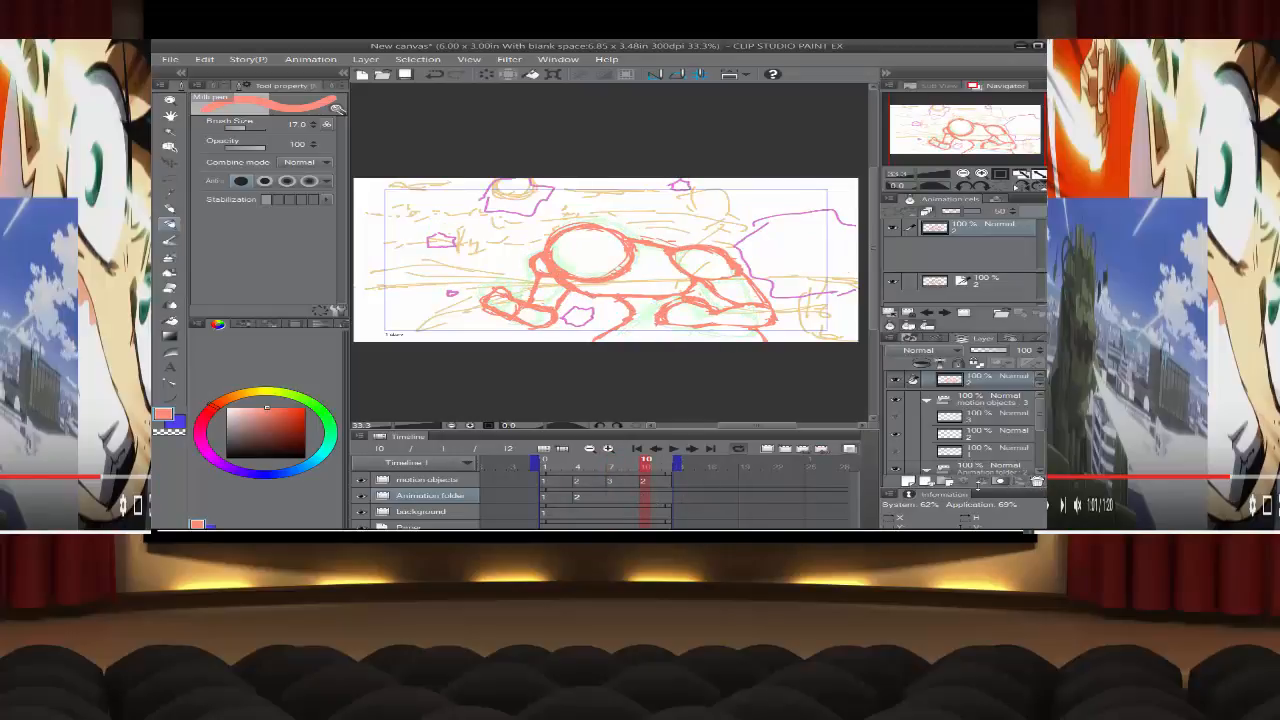
click(615, 501)
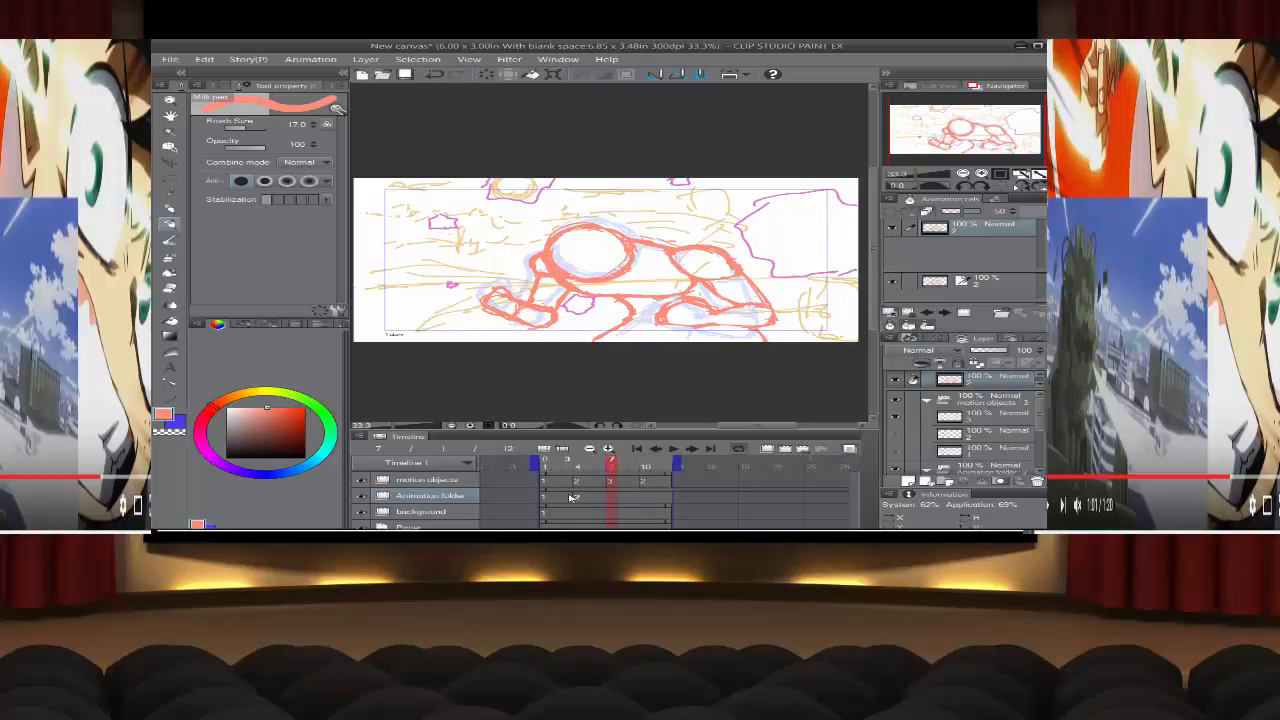
Step: Duplicate the character's cel 2 as a new cel 3 by copying and pasting it, and assign cel 3 to frame 7
click(575, 497)
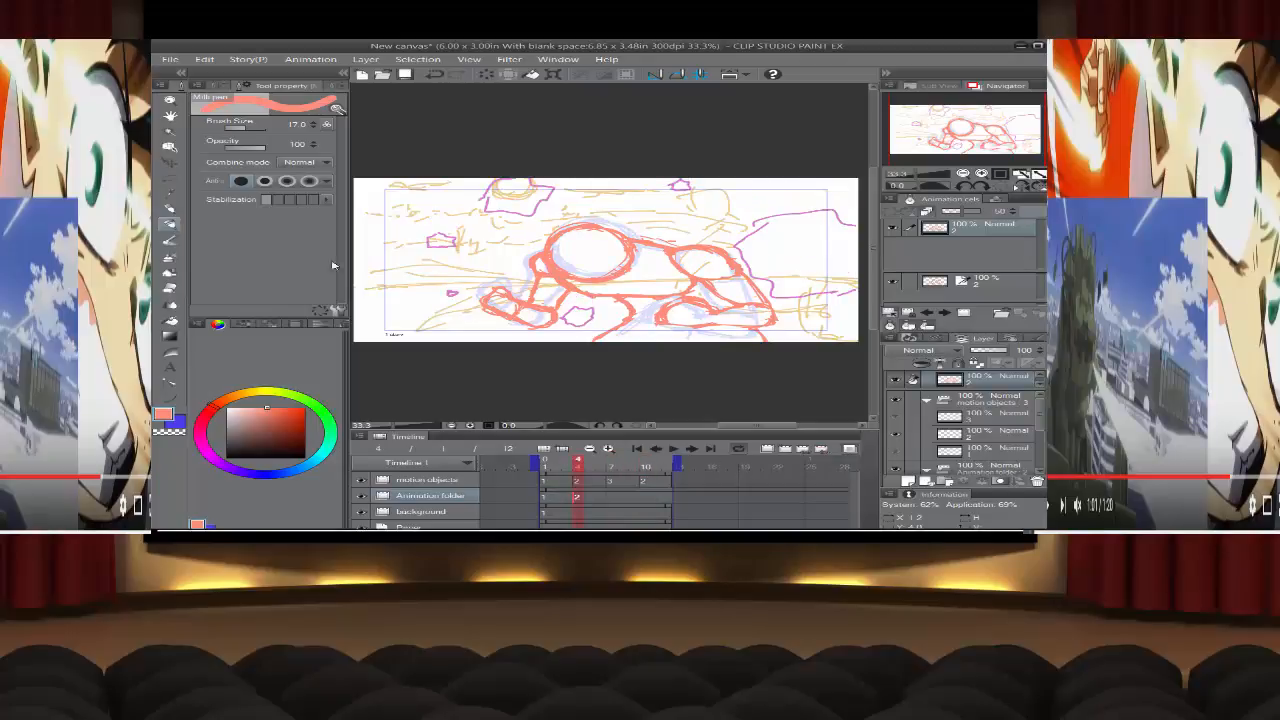
click(203, 59)
click(231, 117)
click(204, 60)
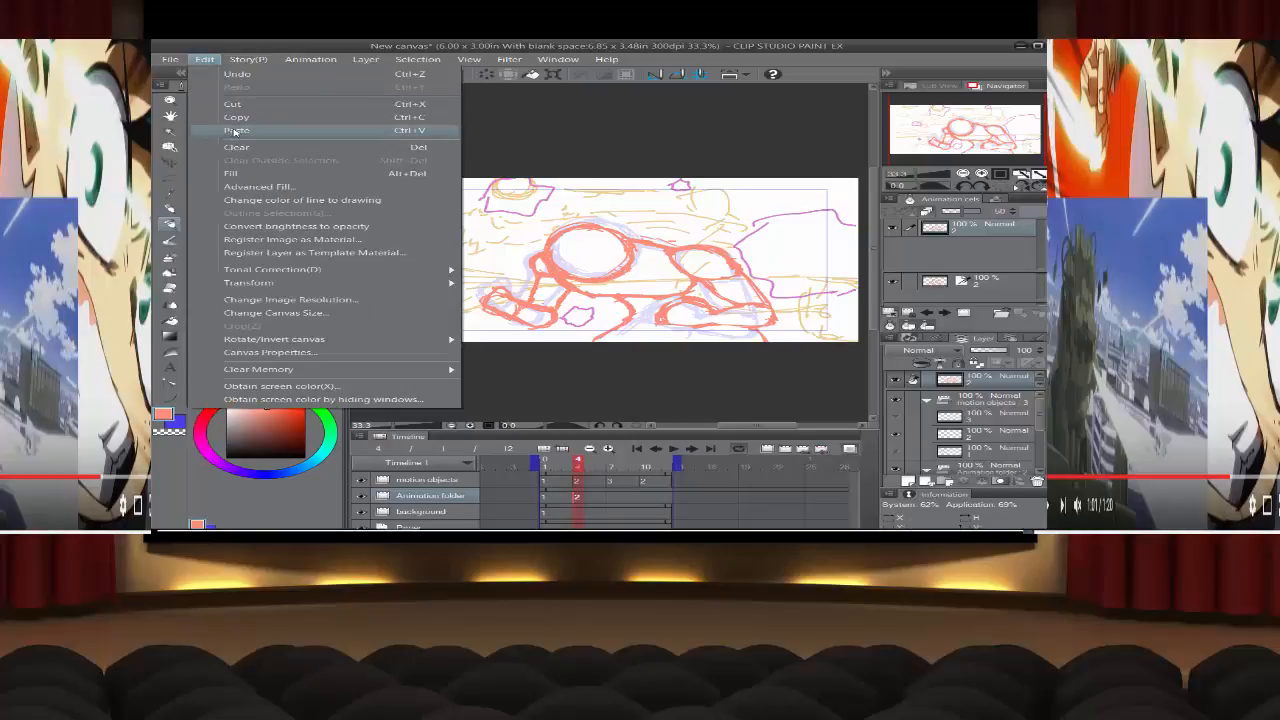
click(235, 131)
right_click(612, 496)
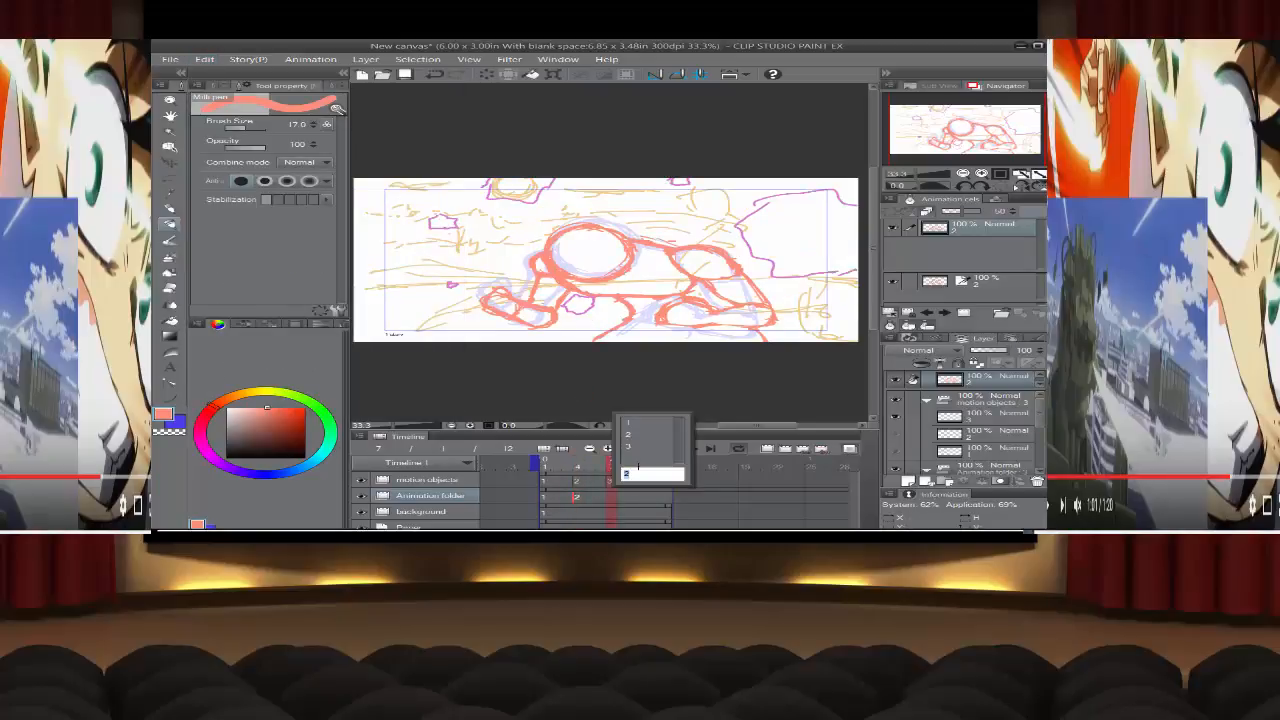
click(646, 449)
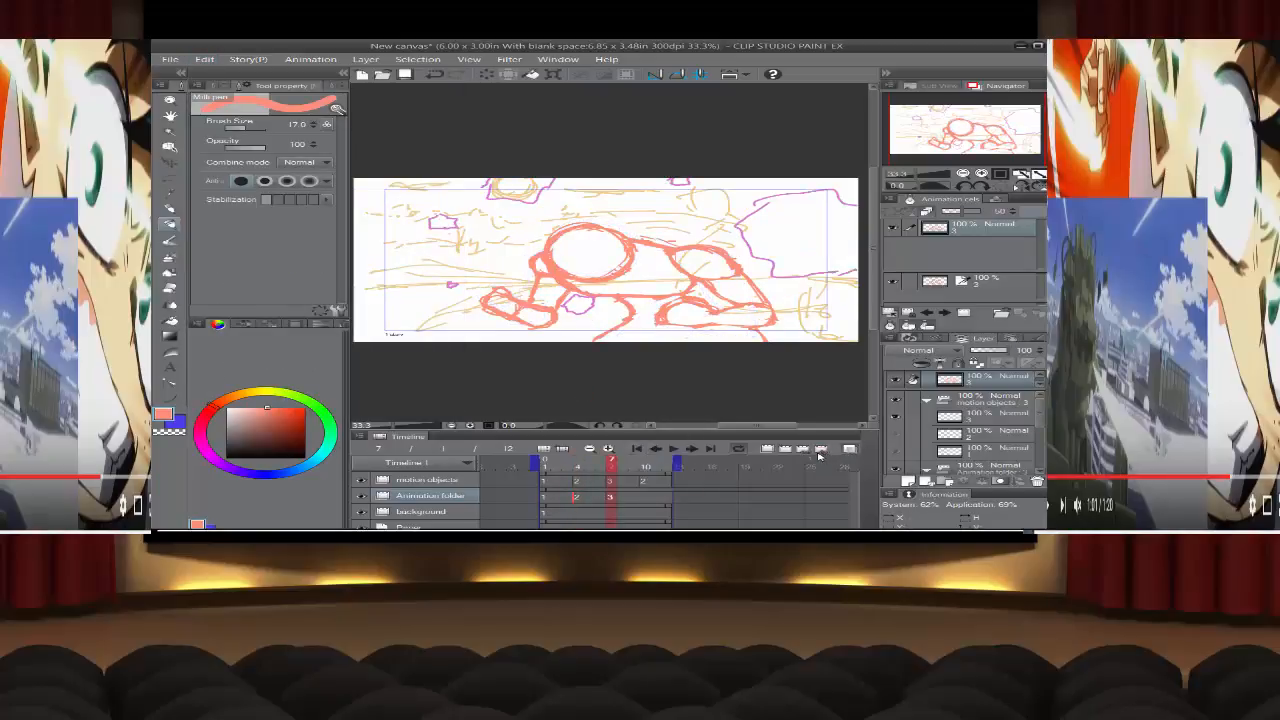
Step: On the character's cel at frame 7, lasso the right-hand bent limb, rotate it -10.9° and scale it to about 96%, apply and deselect
click(545, 497)
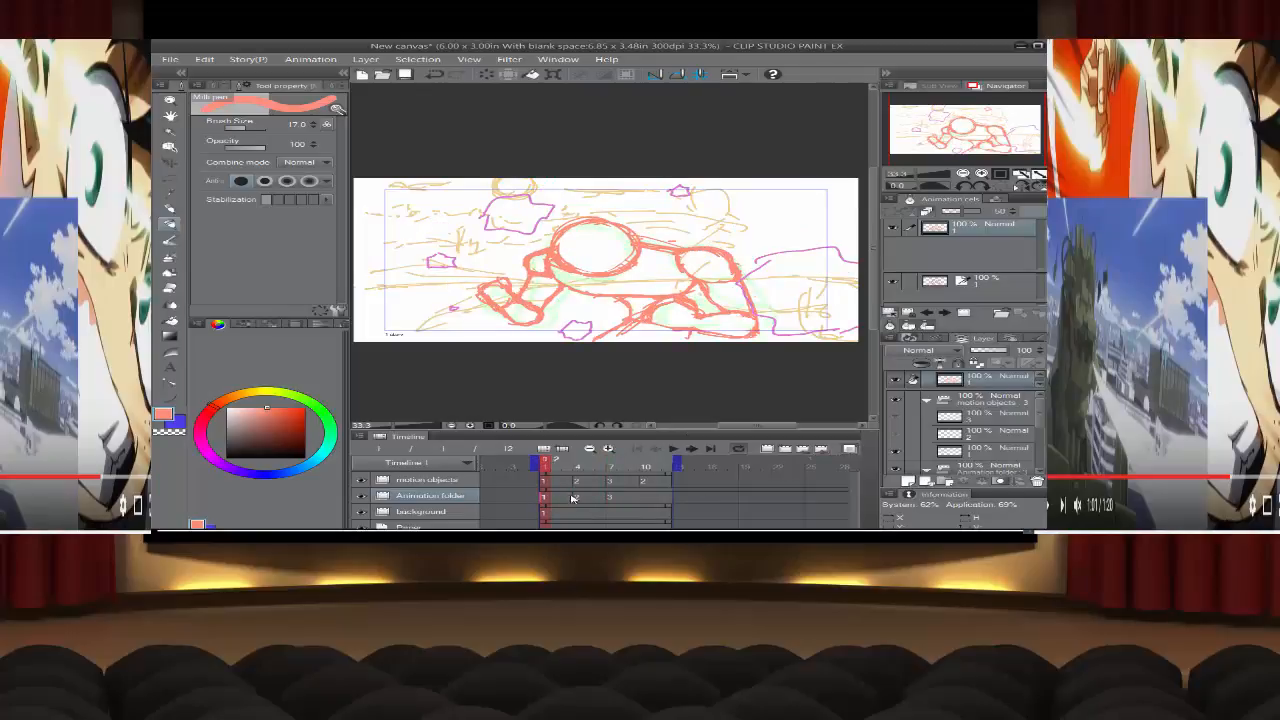
click(577, 498)
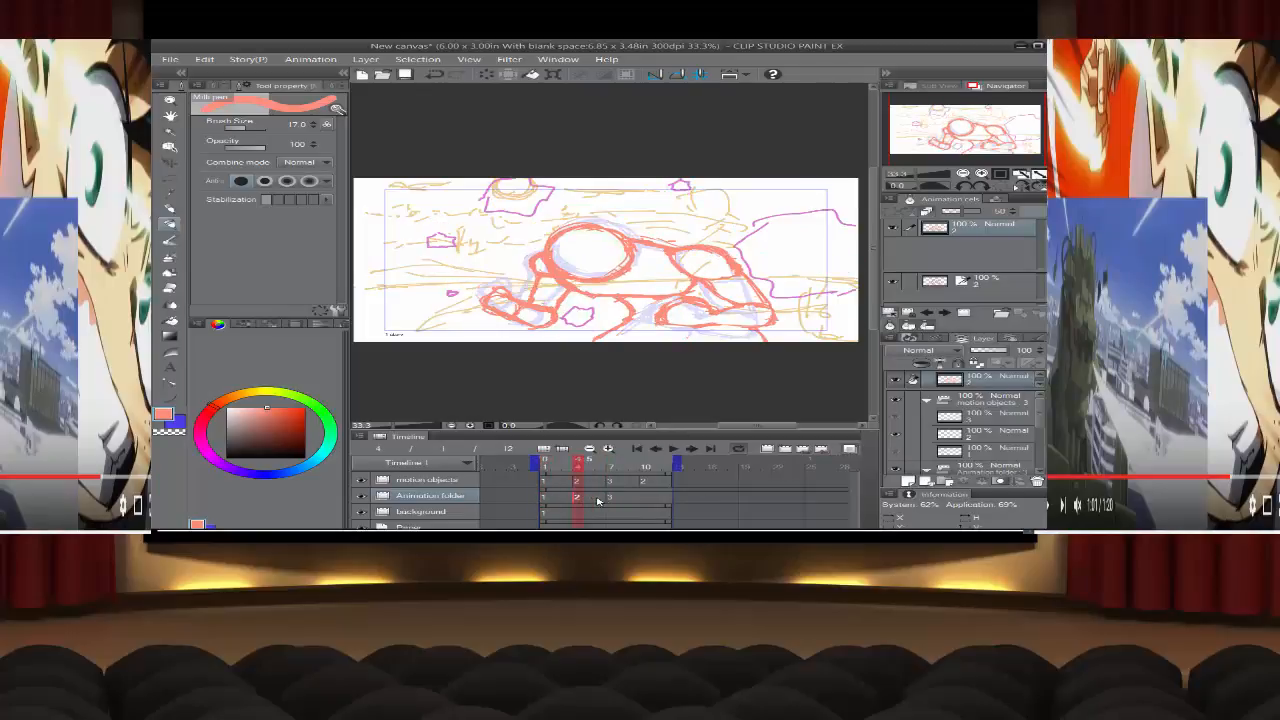
click(613, 499)
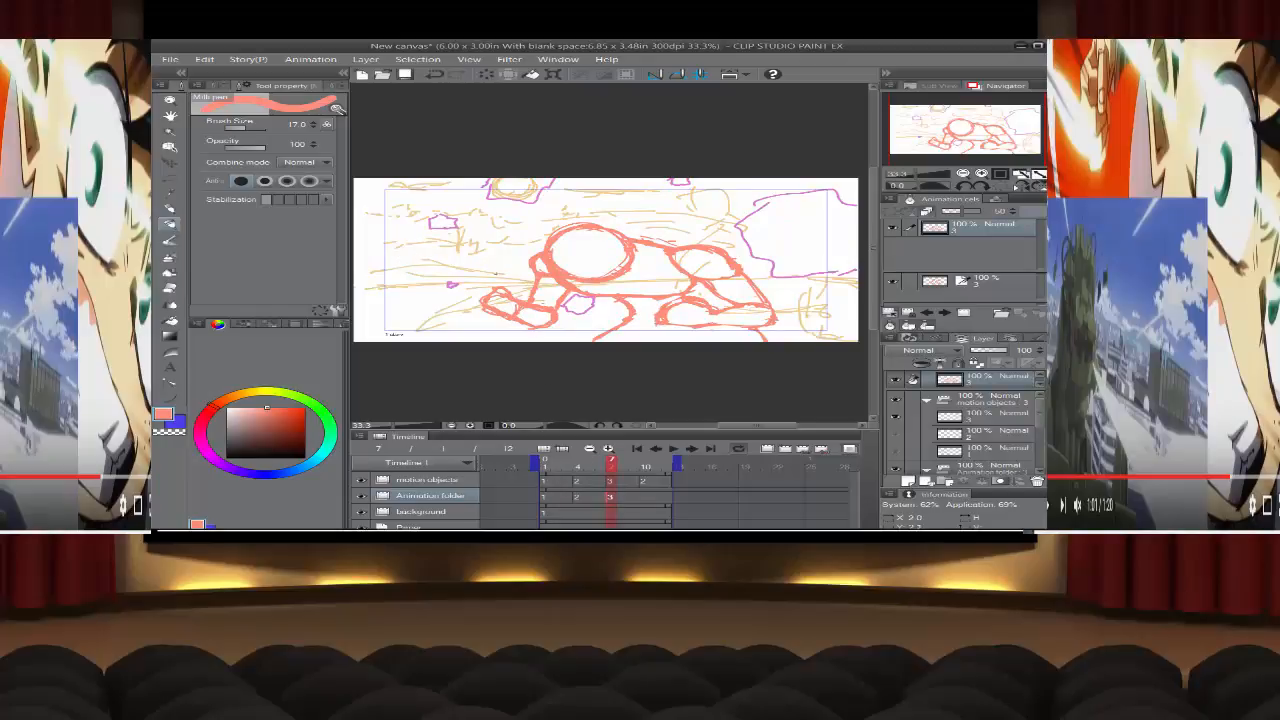
click(170, 178)
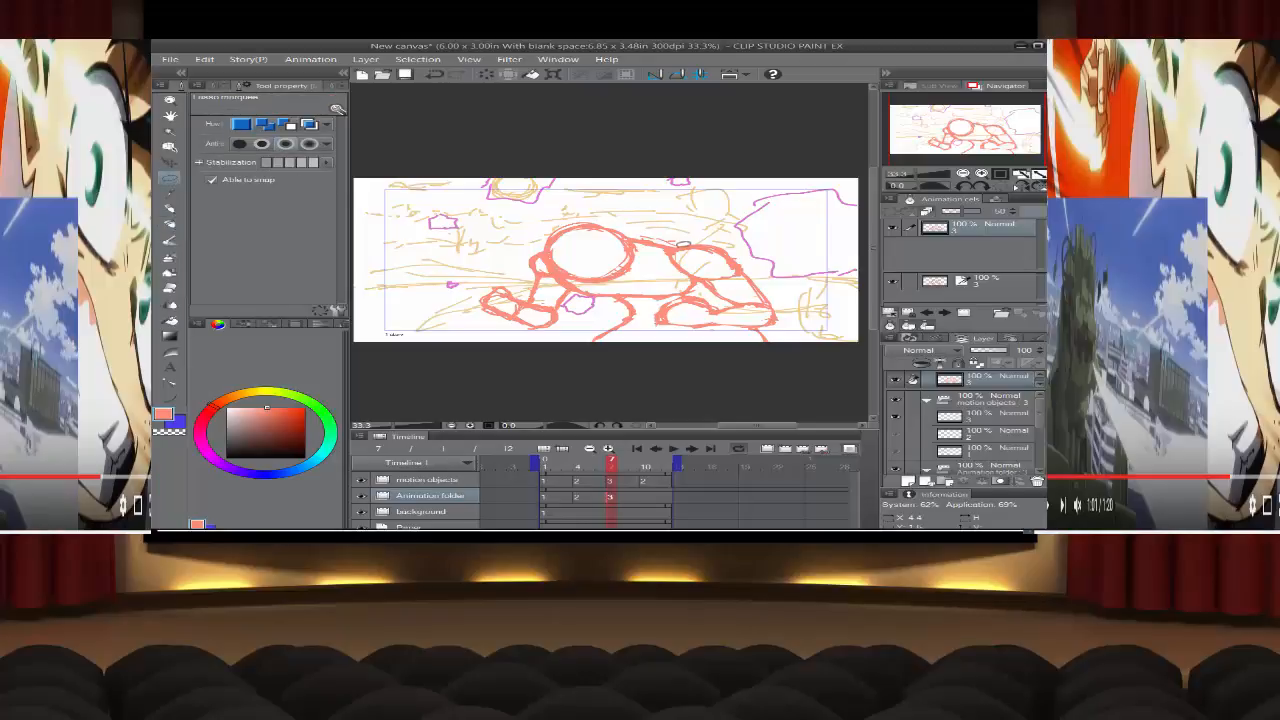
mouse_move(675, 246)
mouse_down()
mouse_move(670, 261)
mouse_move(716, 288)
mouse_move(650, 320)
mouse_move(776, 325)
mouse_move(786, 308)
mouse_move(774, 284)
mouse_move(690, 240)
mouse_up()
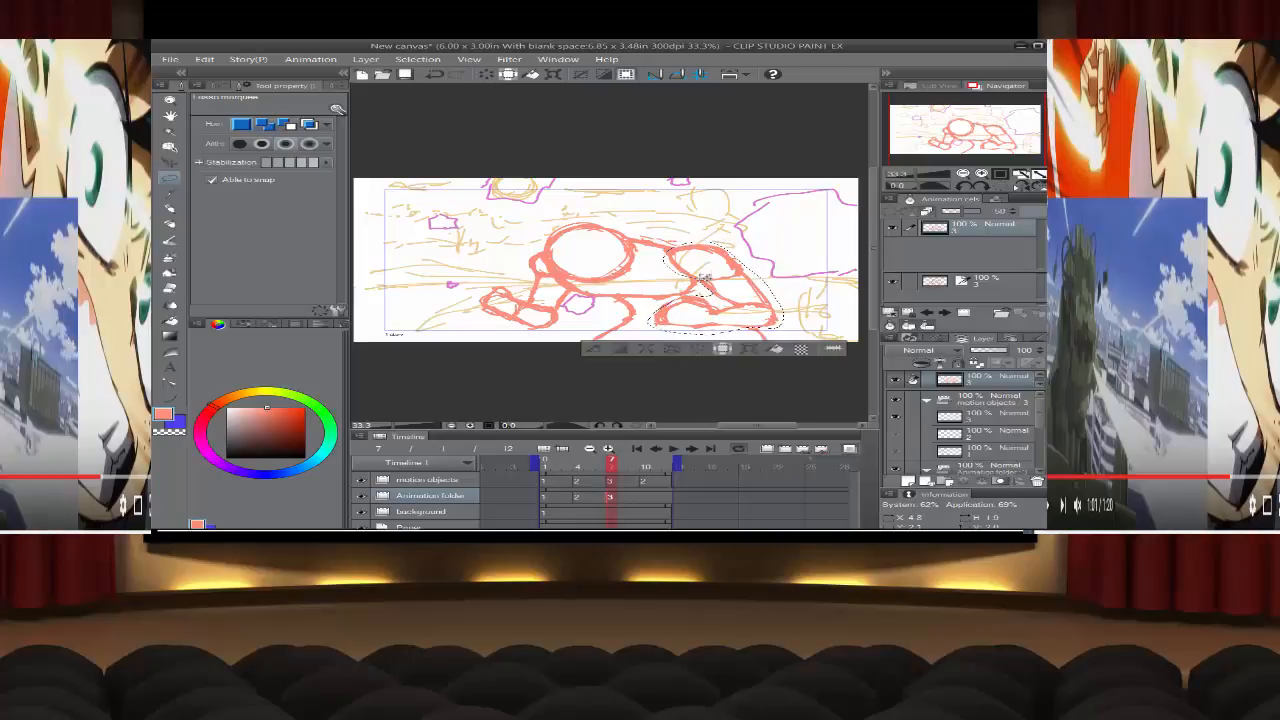
click(748, 350)
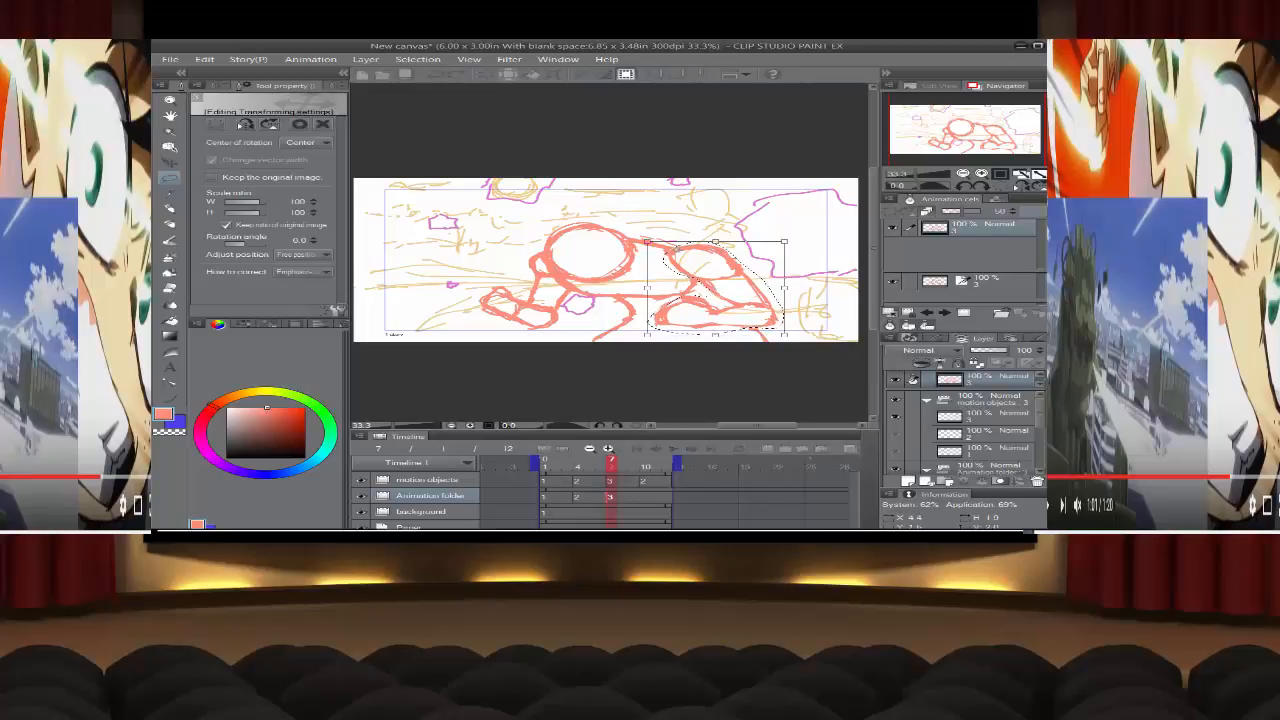
drag(676, 250, 675, 252)
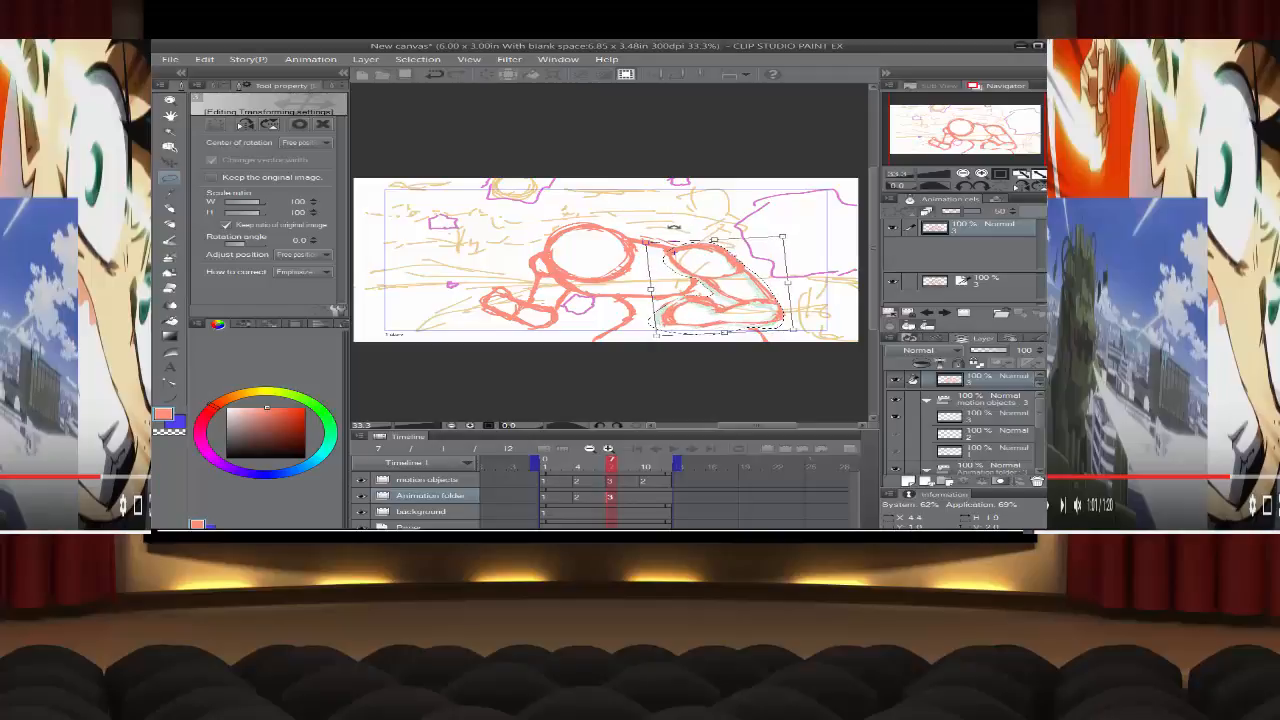
drag(675, 221, 710, 258)
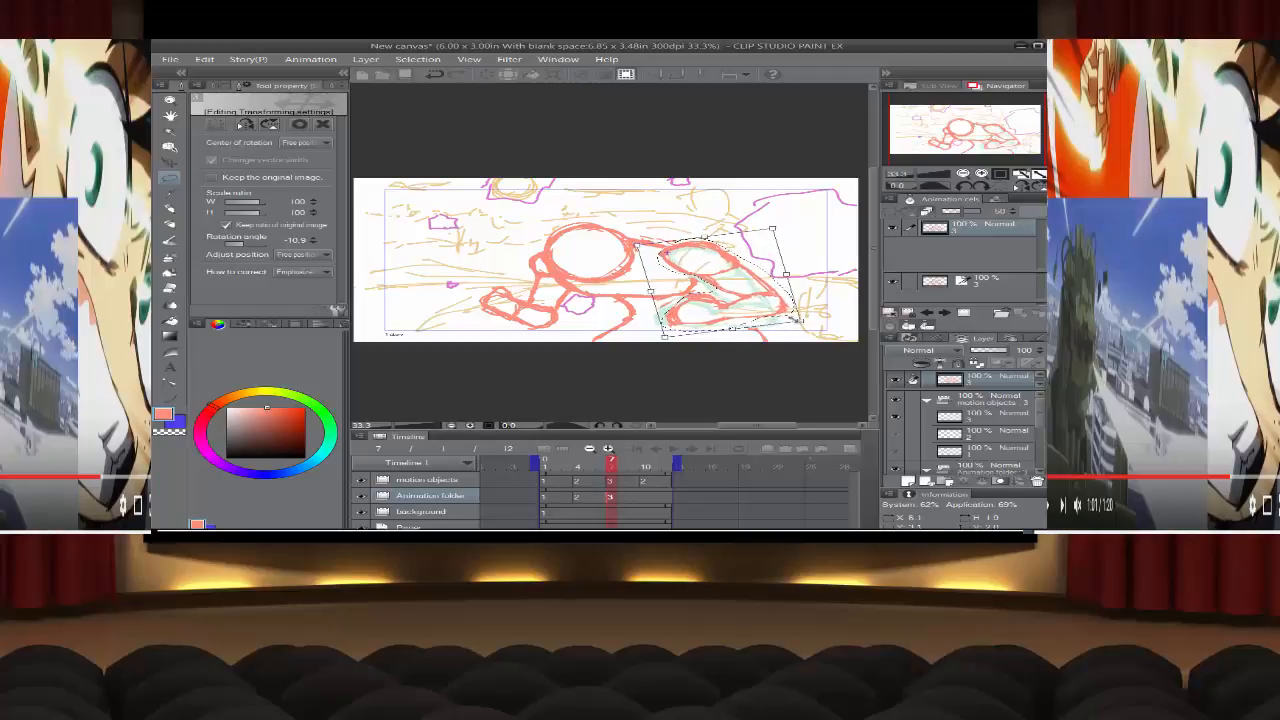
drag(791, 316, 779, 322)
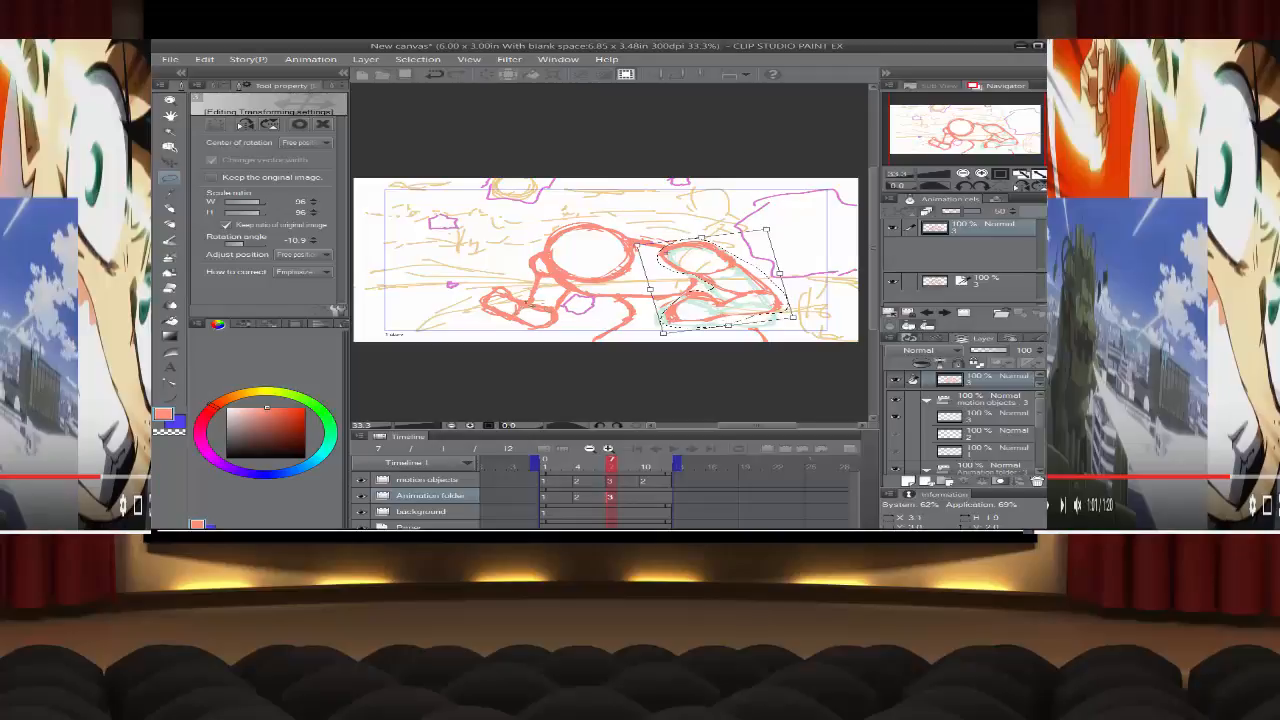
click(172, 225)
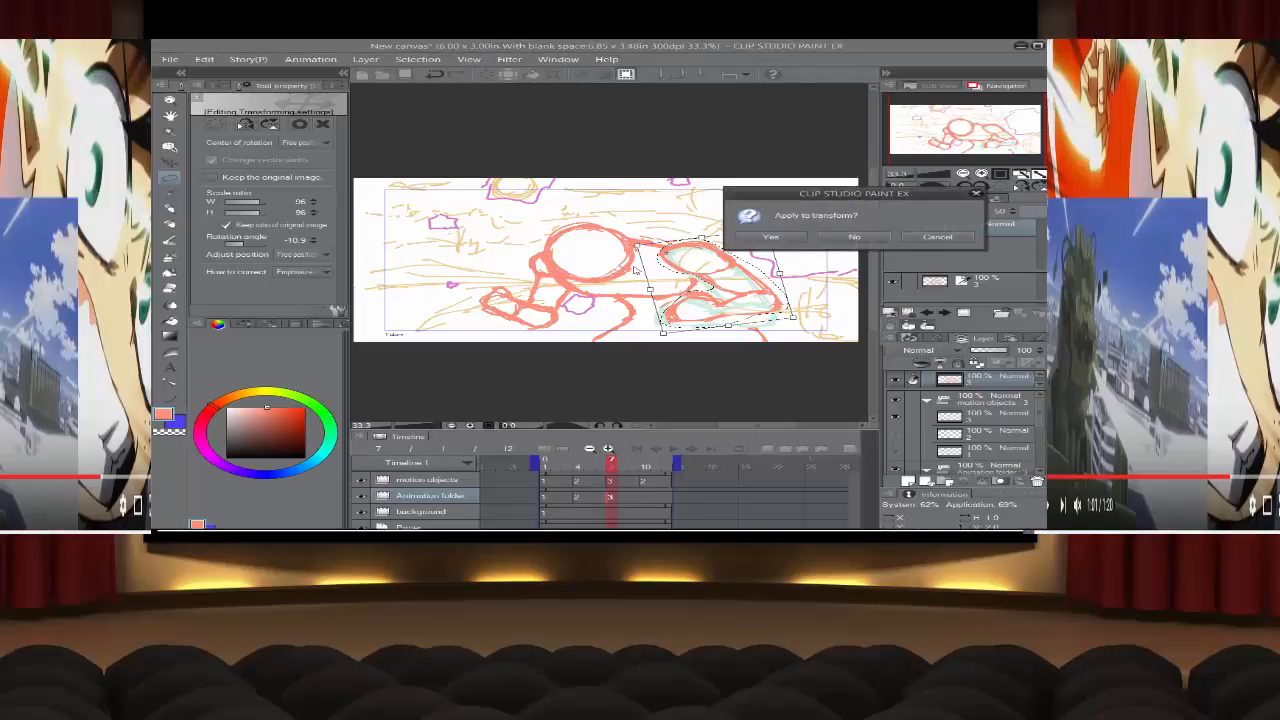
click(768, 237)
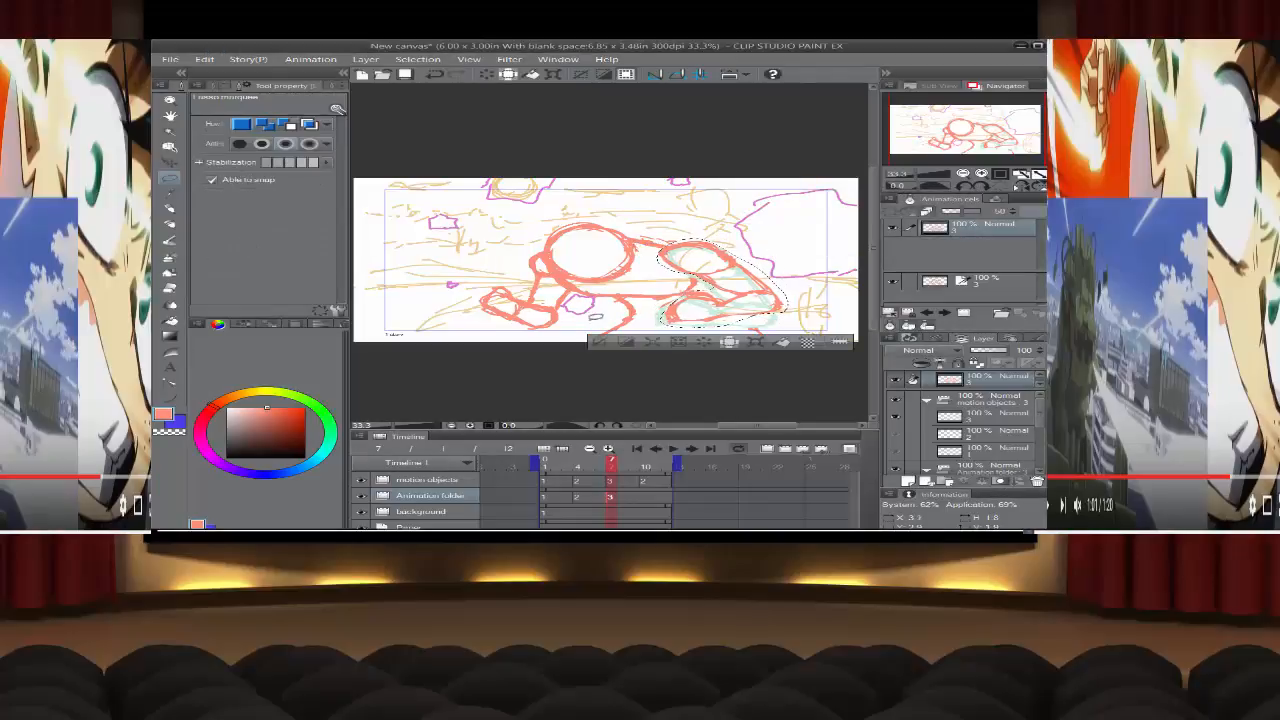
click(599, 342)
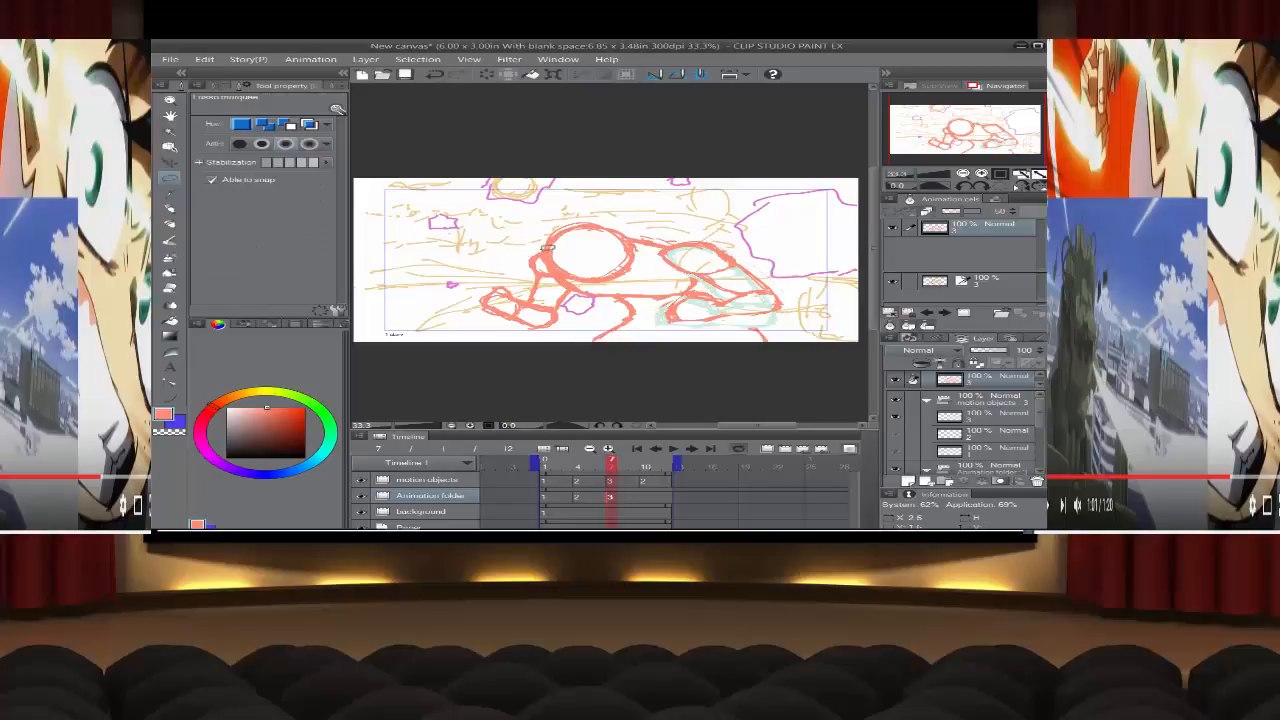
Step: Lasso the character's left-hand limb on cel 3, rotate it about -6.9° around the joint beside the head, apply and deselect
mouse_move(541, 250)
mouse_down()
mouse_move(580, 290)
mouse_move(554, 328)
mouse_move(493, 320)
mouse_move(481, 289)
mouse_move(530, 252)
mouse_up()
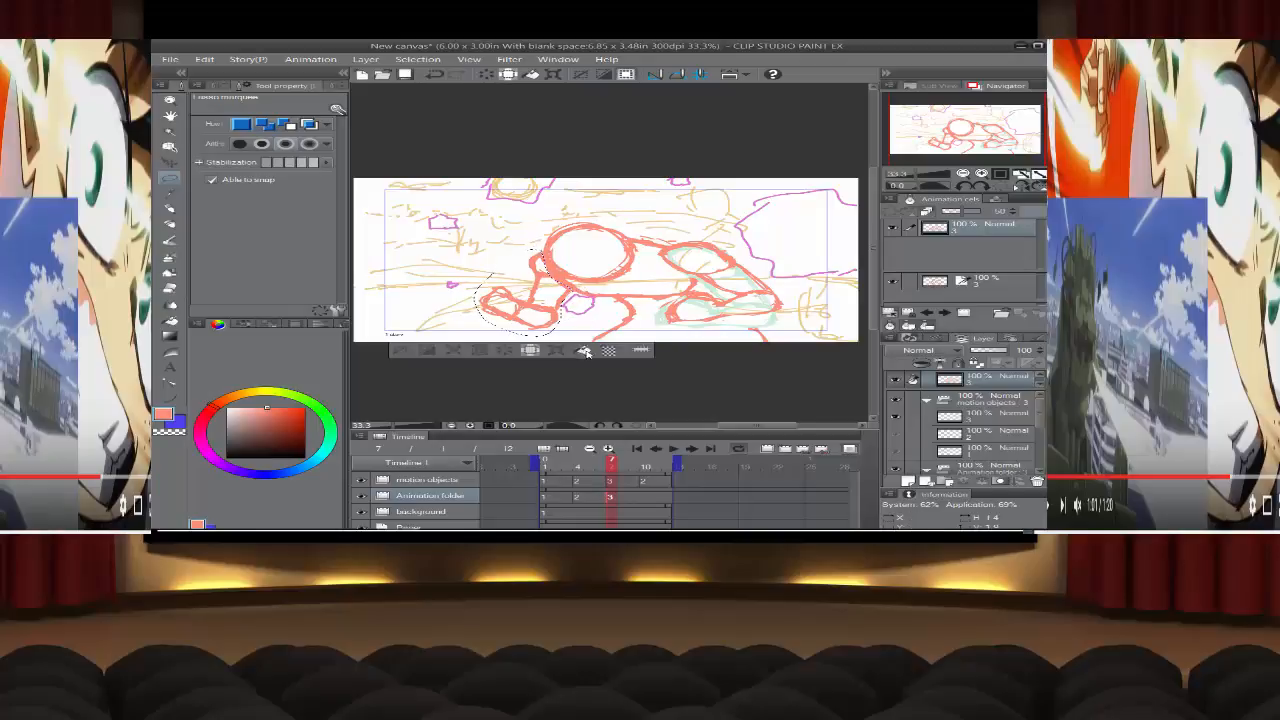
click(585, 350)
click(434, 74)
click(557, 350)
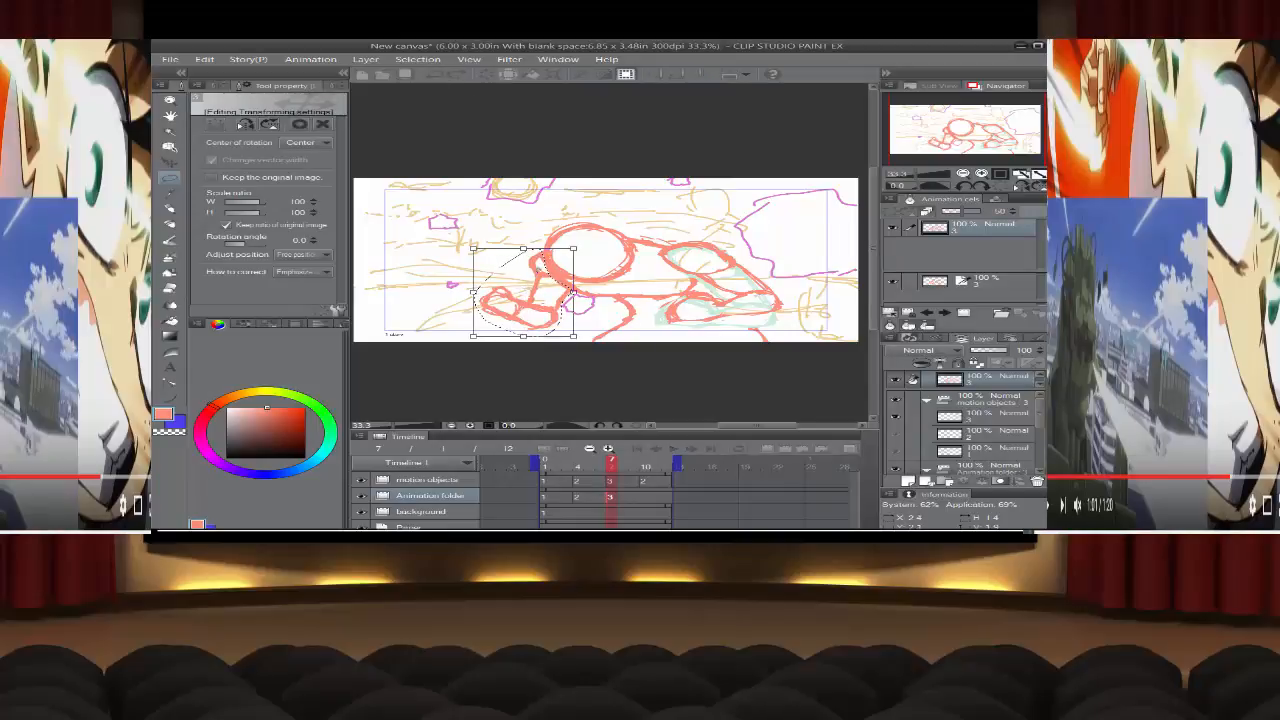
drag(543, 263, 542, 263)
drag(508, 180, 494, 181)
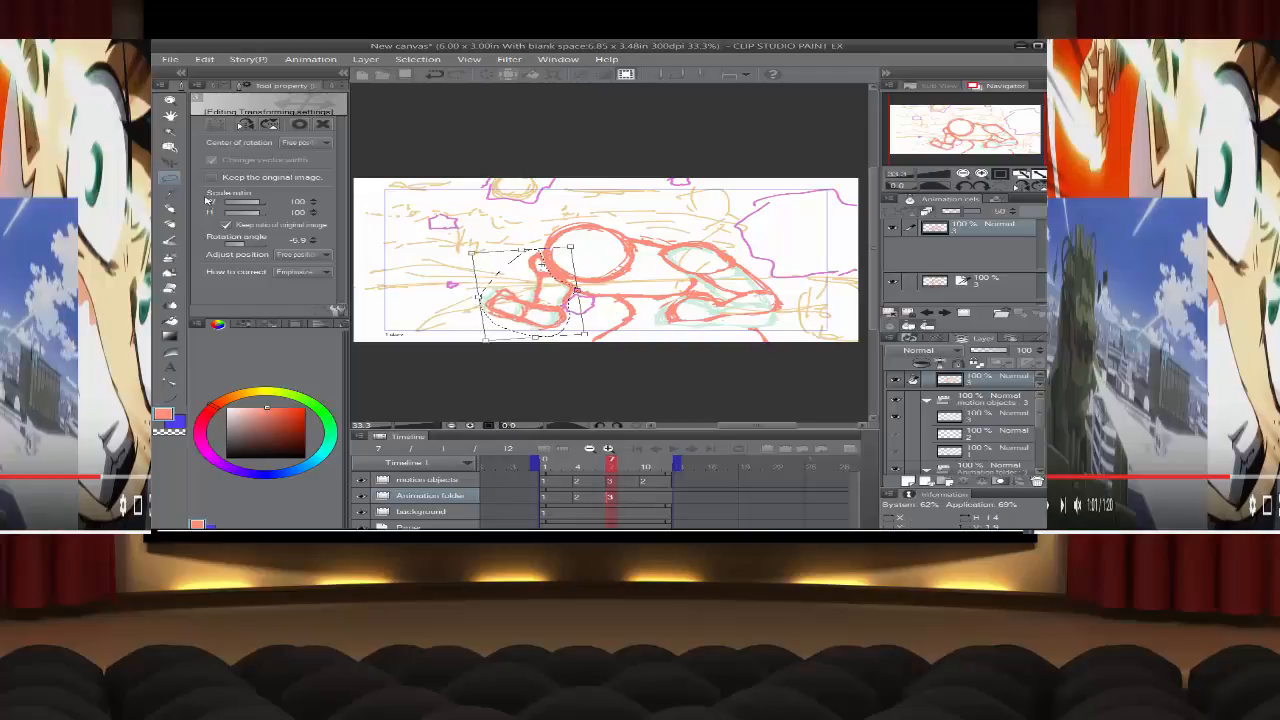
click(172, 178)
click(770, 237)
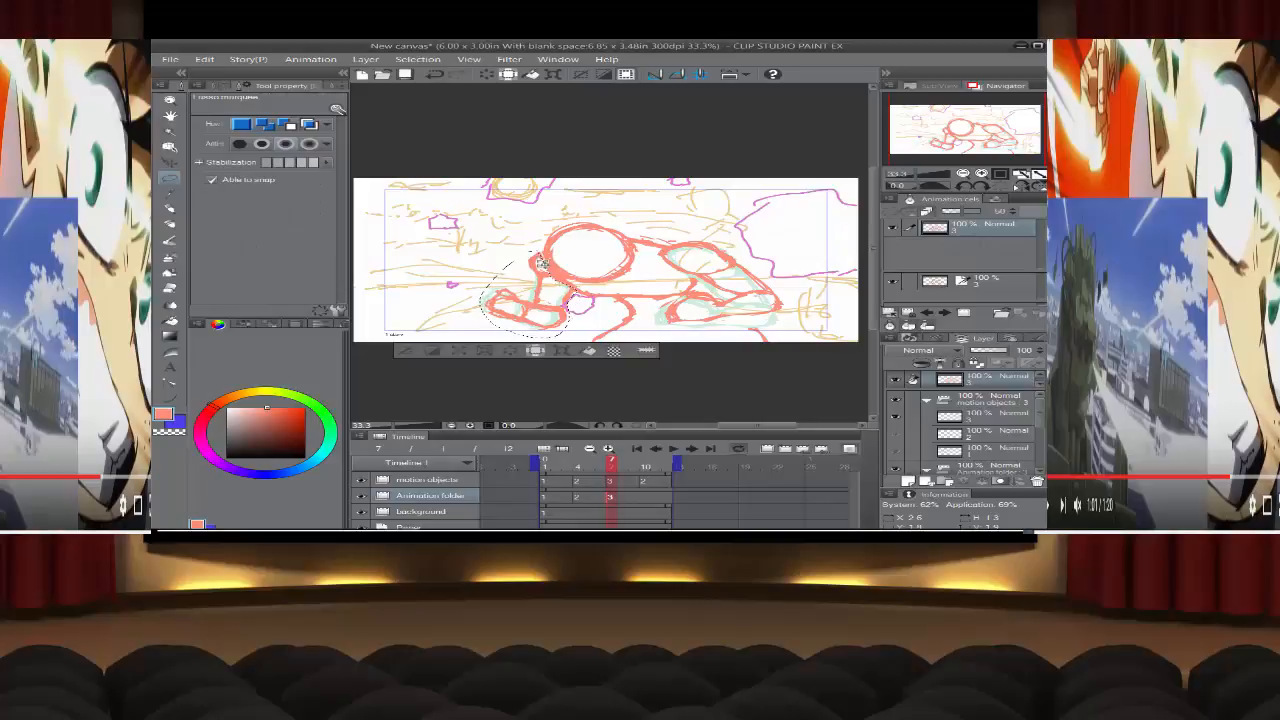
click(408, 353)
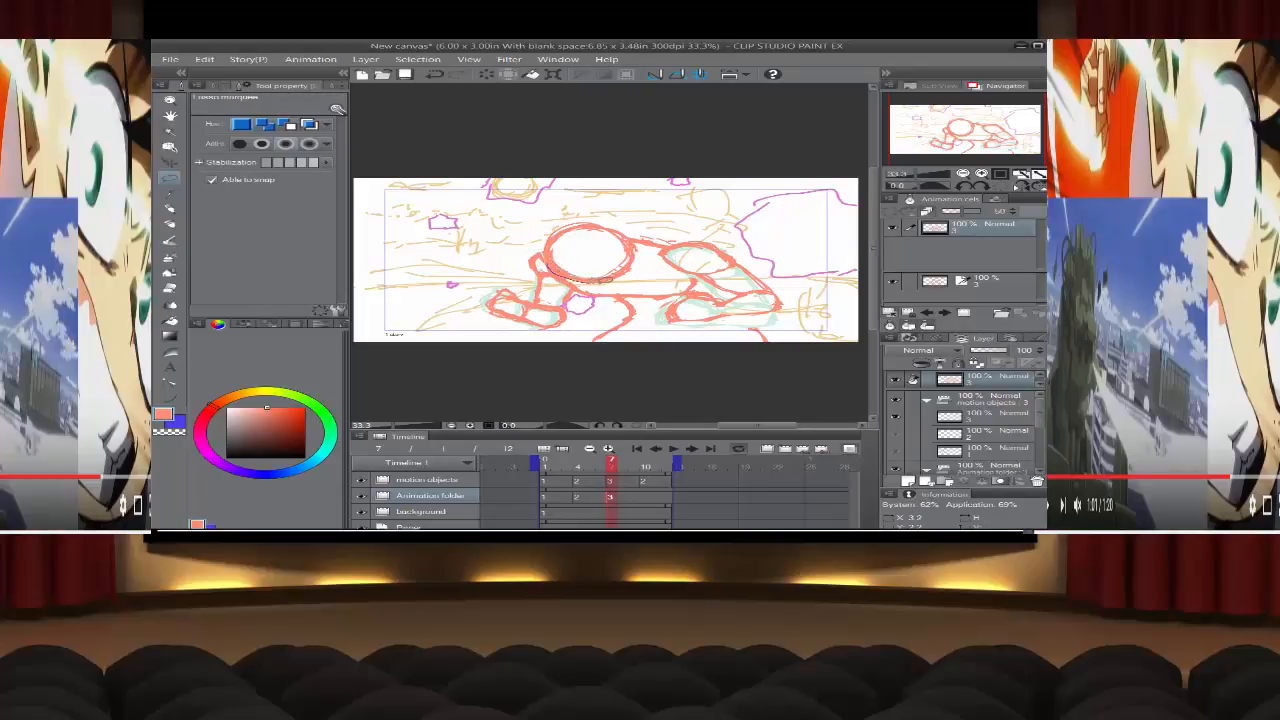
Step: Lasso the head on cel 3, rotate it slightly counterclockwise, and touch up the lower body lines with the pen
mouse_move(612, 280)
mouse_down()
mouse_move(641, 272)
mouse_move(647, 246)
mouse_move(623, 229)
mouse_up()
mouse_move(549, 254)
mouse_down()
mouse_move(612, 238)
mouse_move(598, 204)
mouse_up()
click(624, 296)
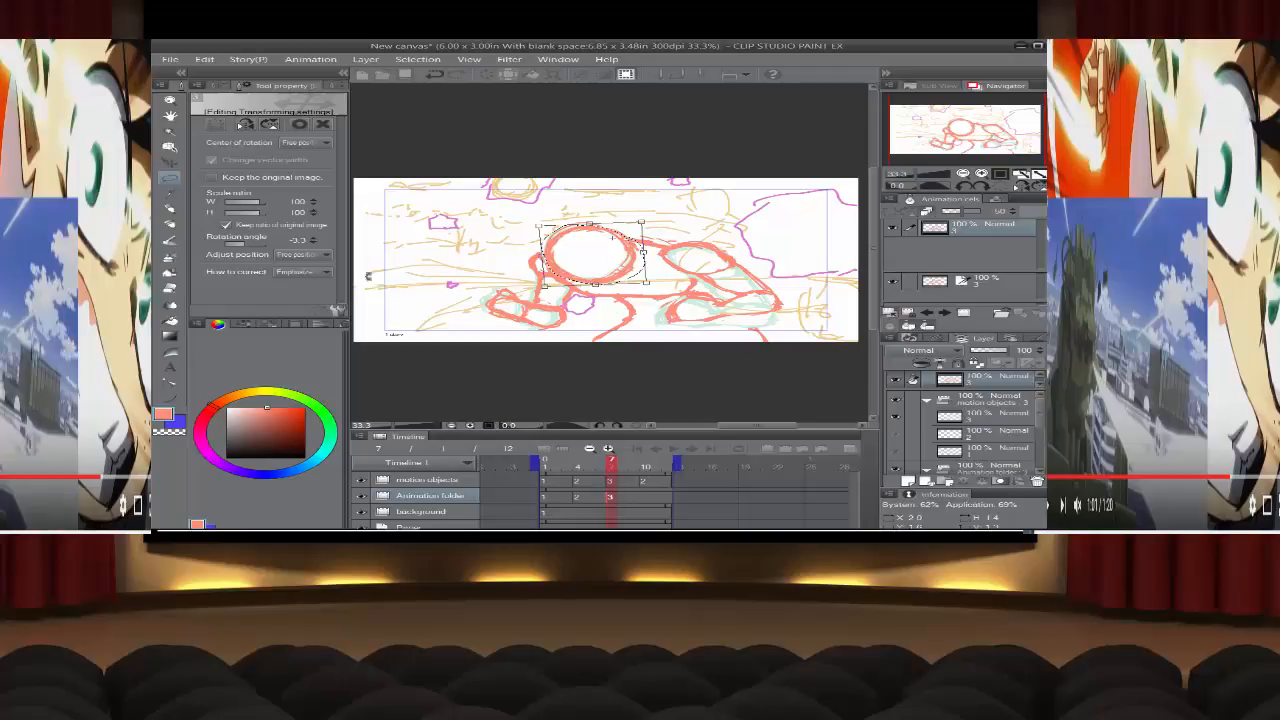
click(174, 214)
click(755, 239)
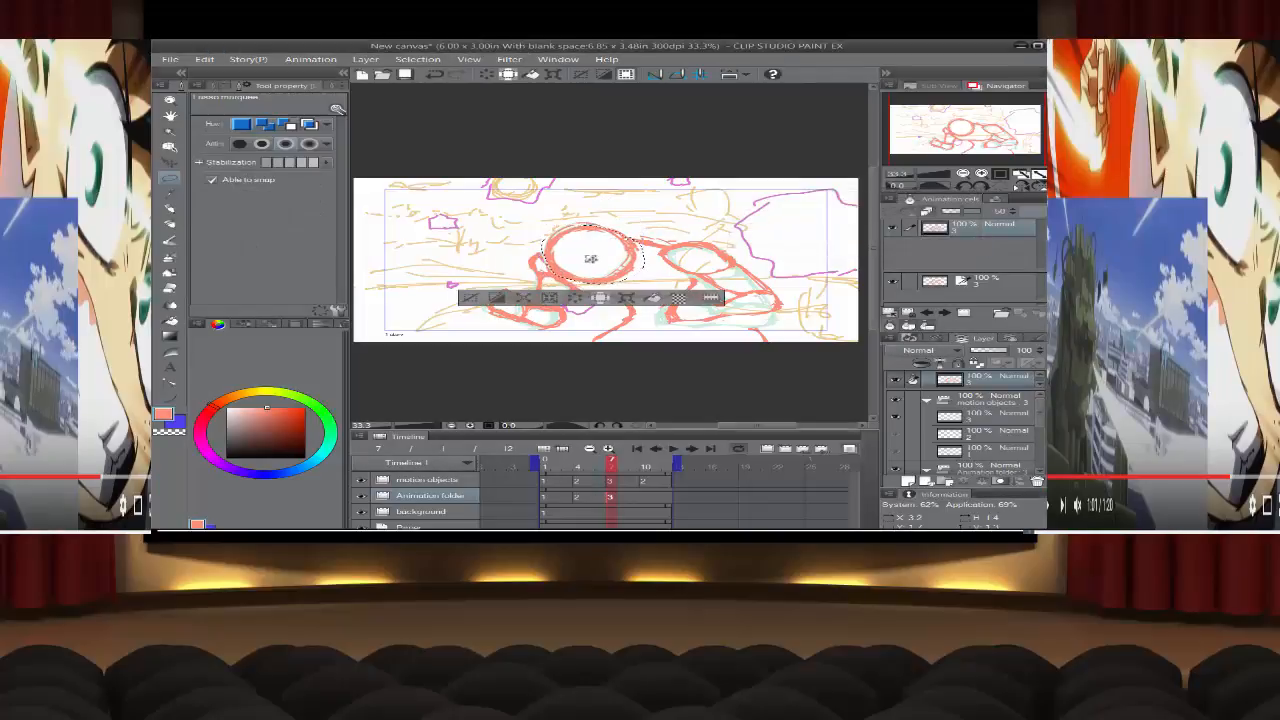
click(493, 297)
click(171, 225)
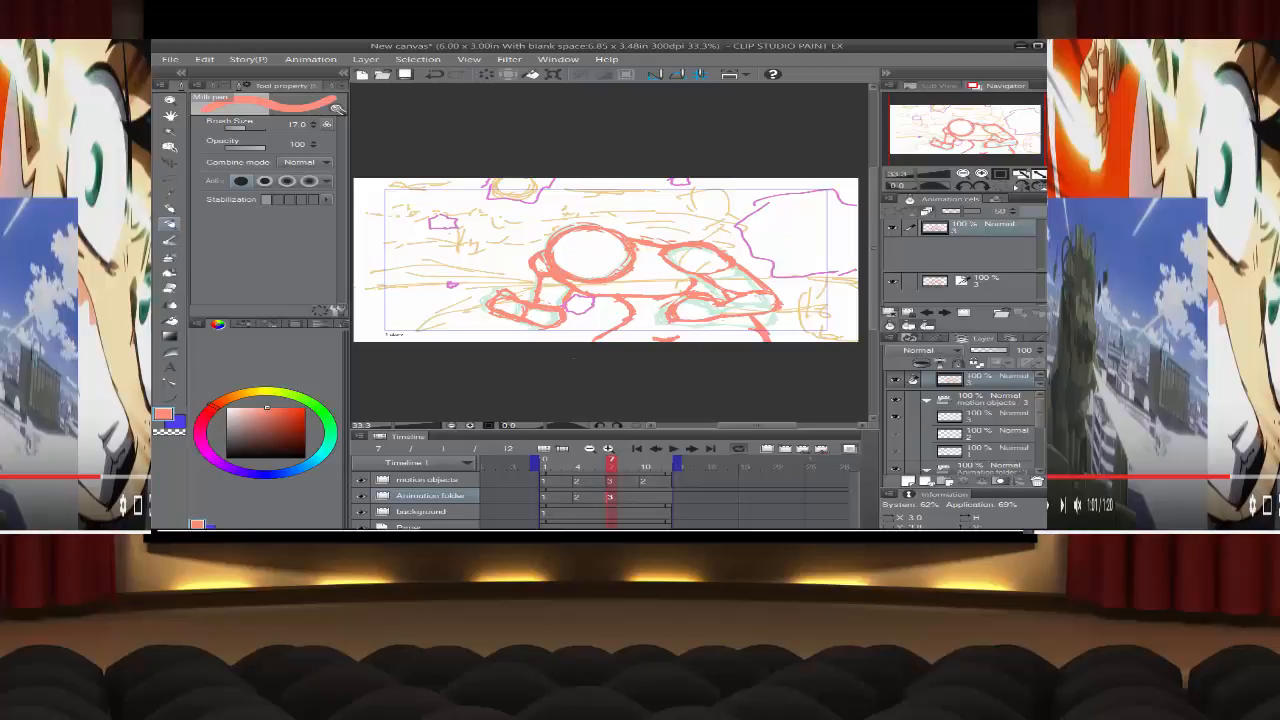
Step: Assign cel 2 to frame 10 on the character's animation folder track and play back the loop to check the poses
click(645, 499)
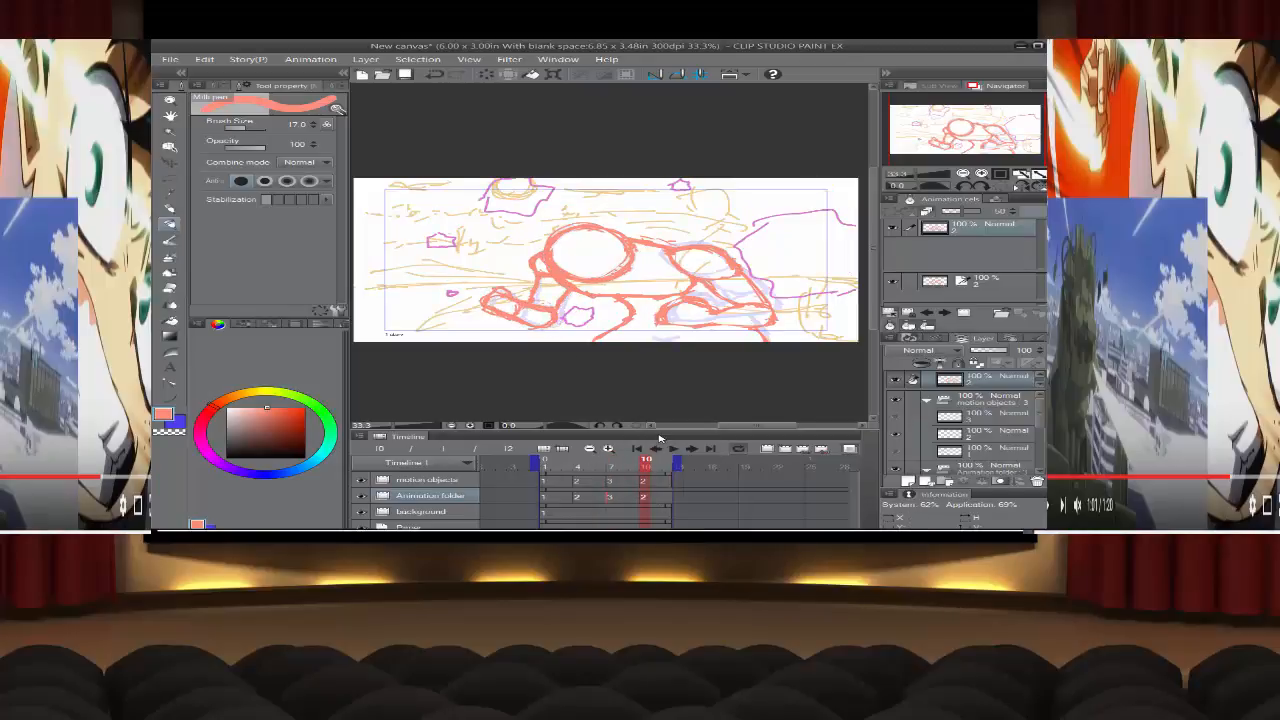
click(677, 449)
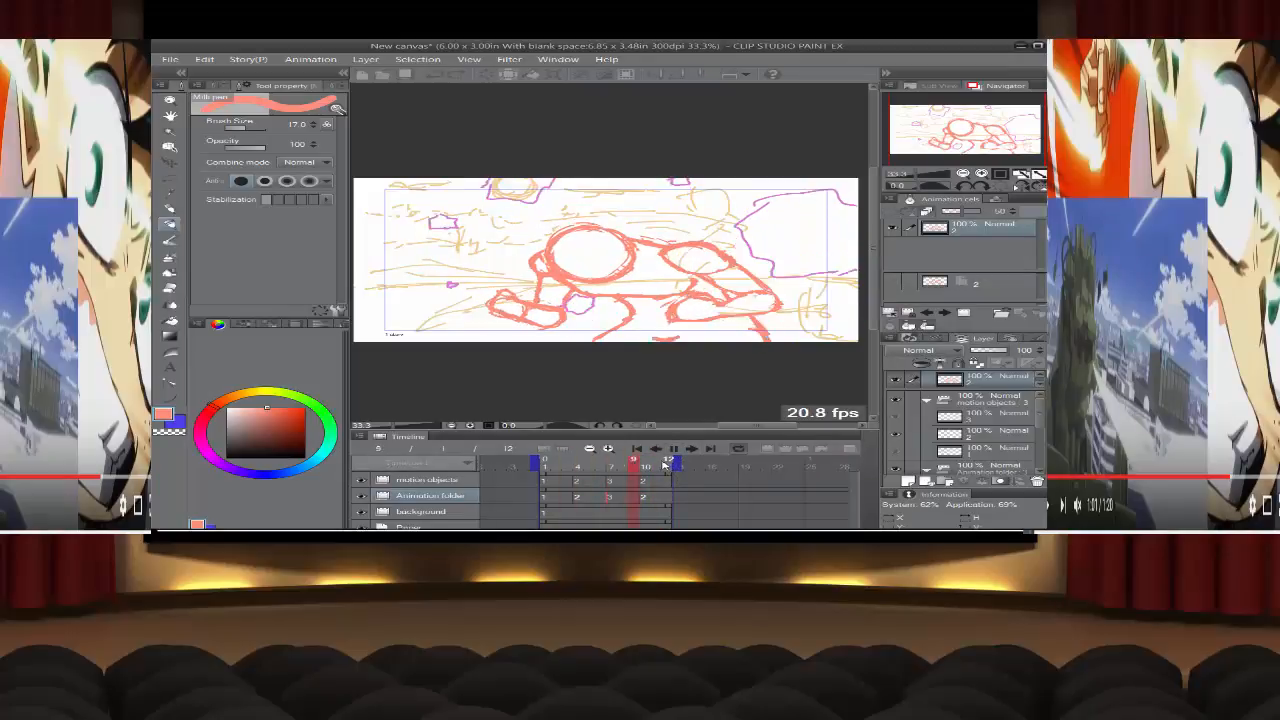
click(577, 496)
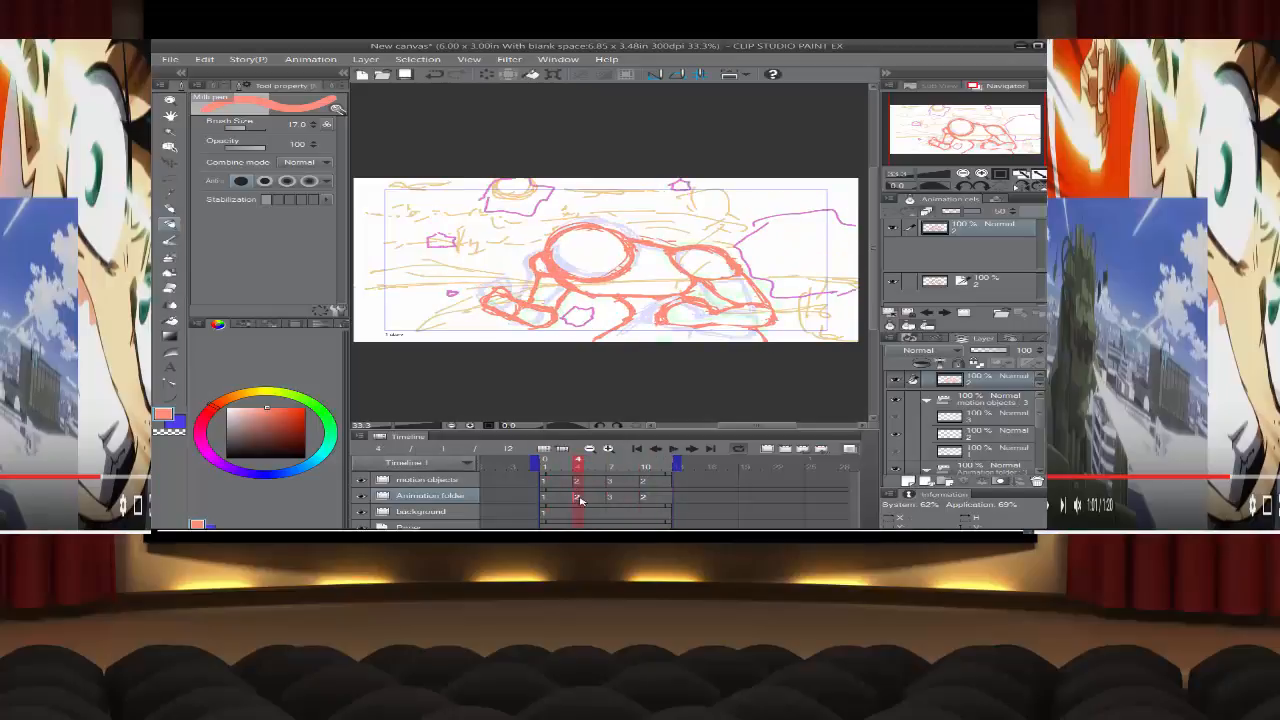
click(541, 496)
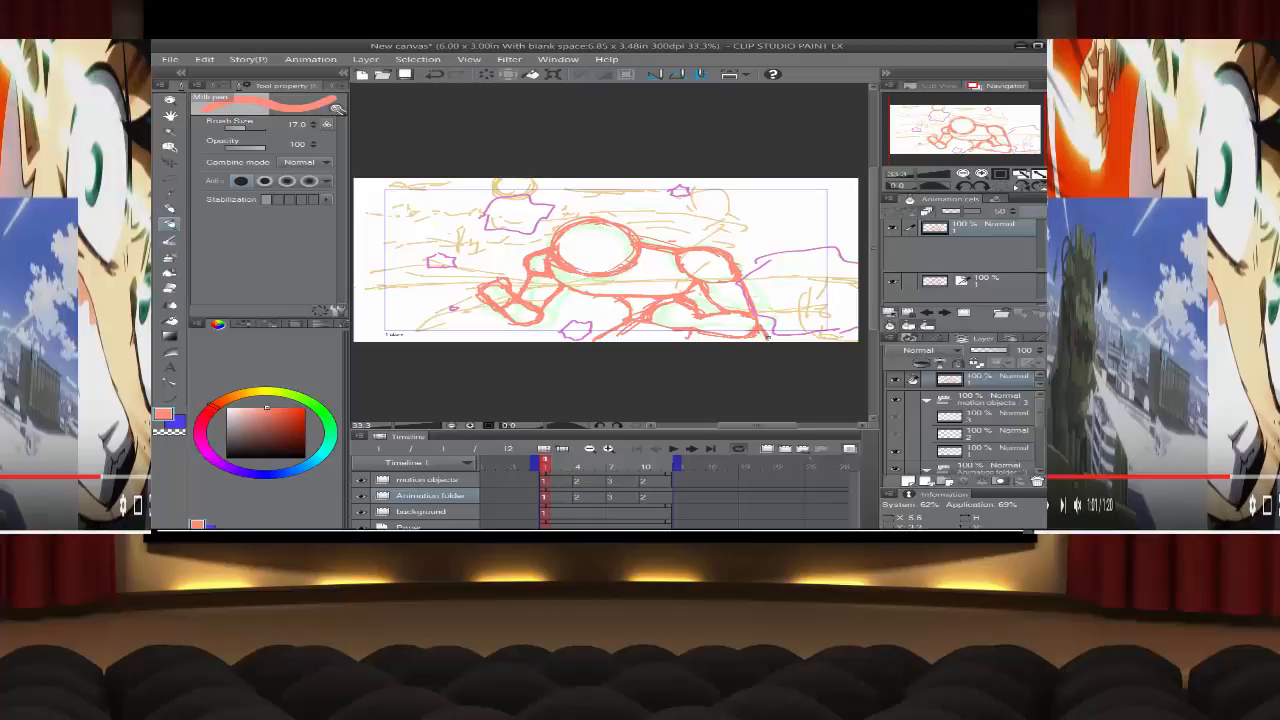
click(670, 451)
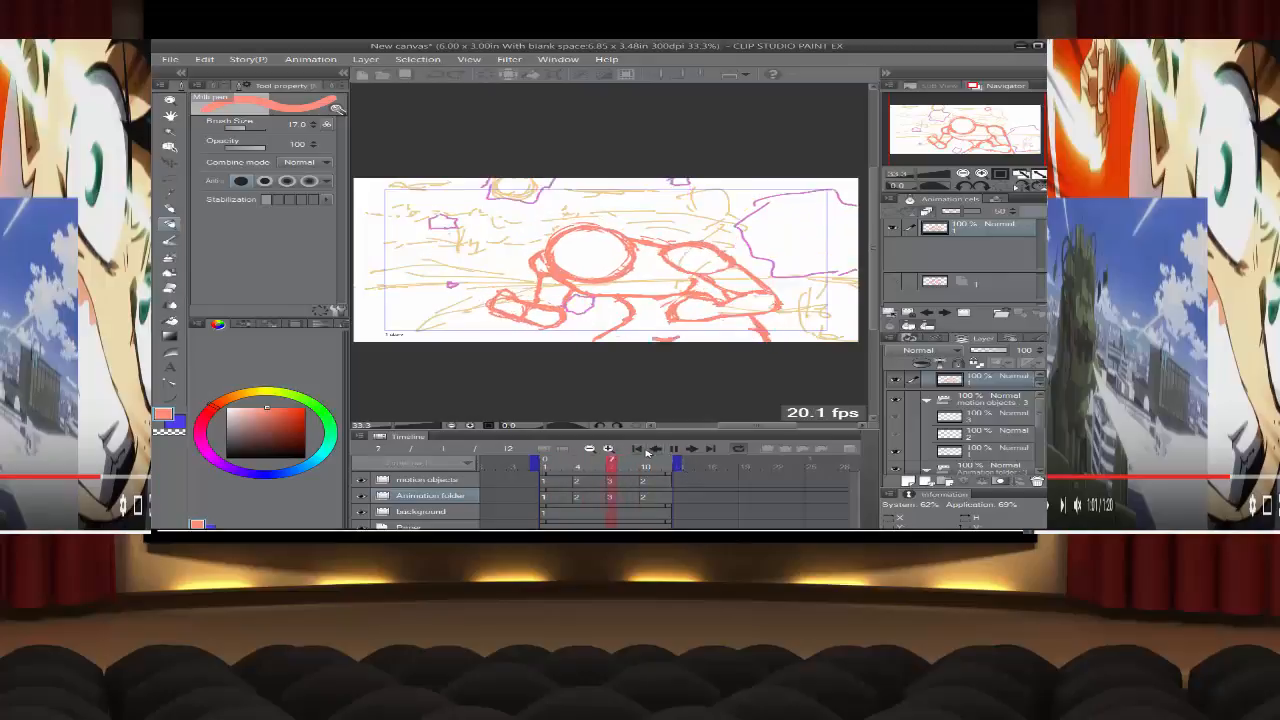
click(674, 449)
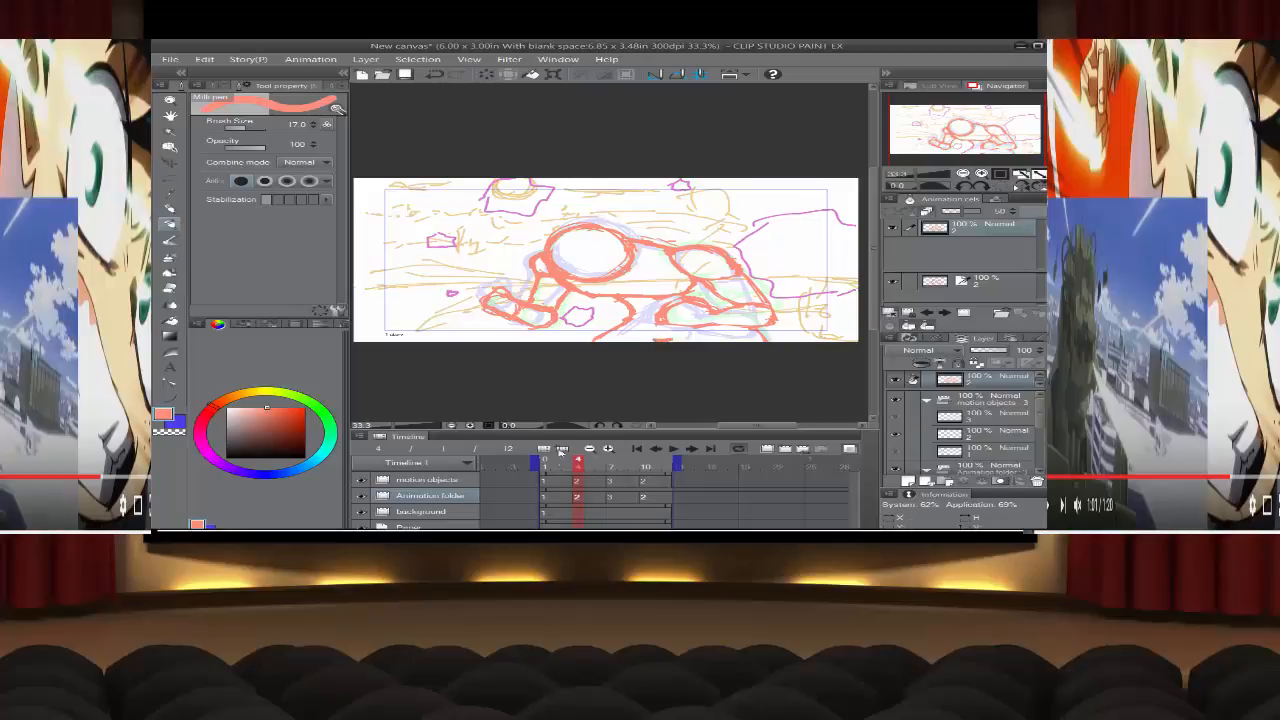
click(544, 484)
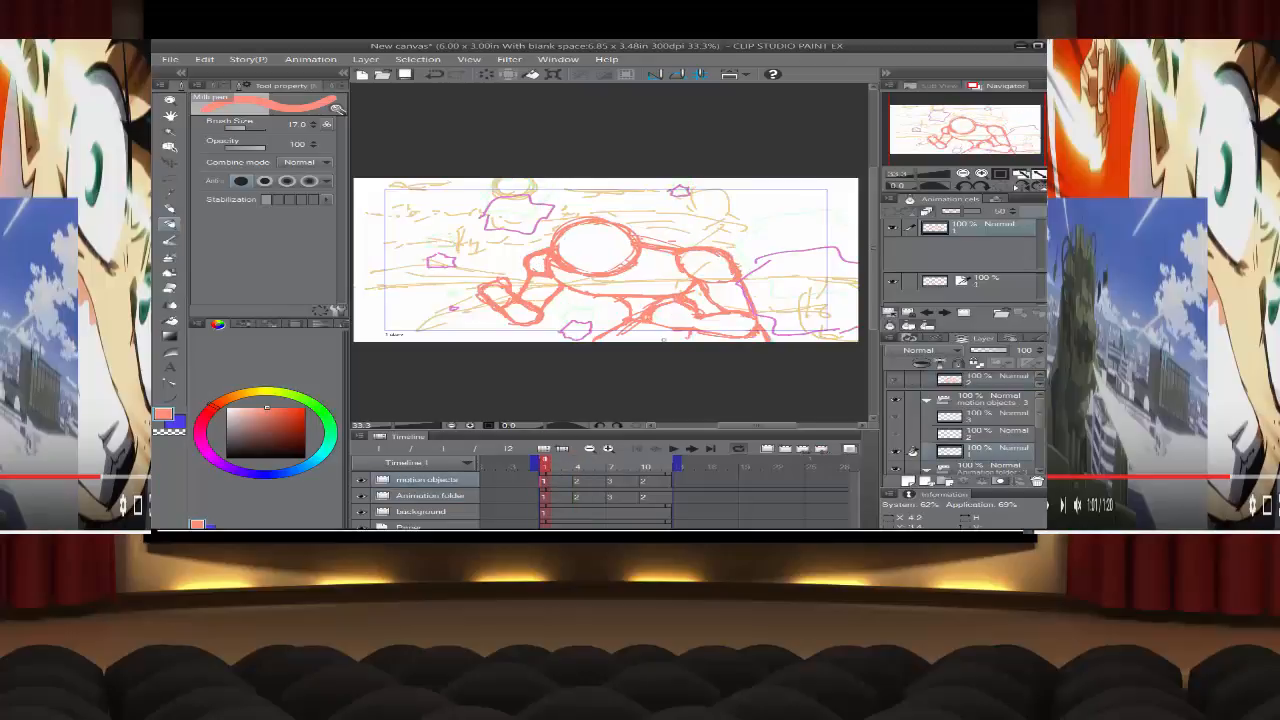
click(680, 451)
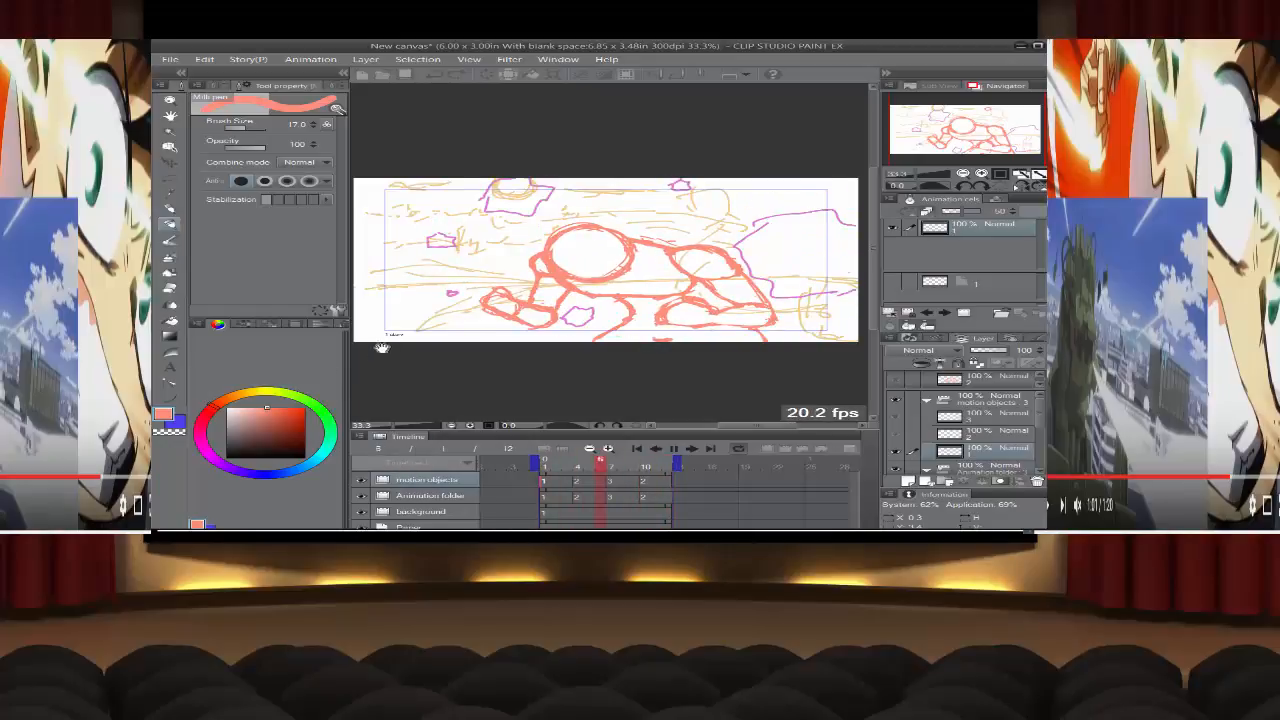
Step: Duplicate the background's cel 1 as a new cel 2 by copying and pasting it, and assign cel 2 to frame 4
click(546, 514)
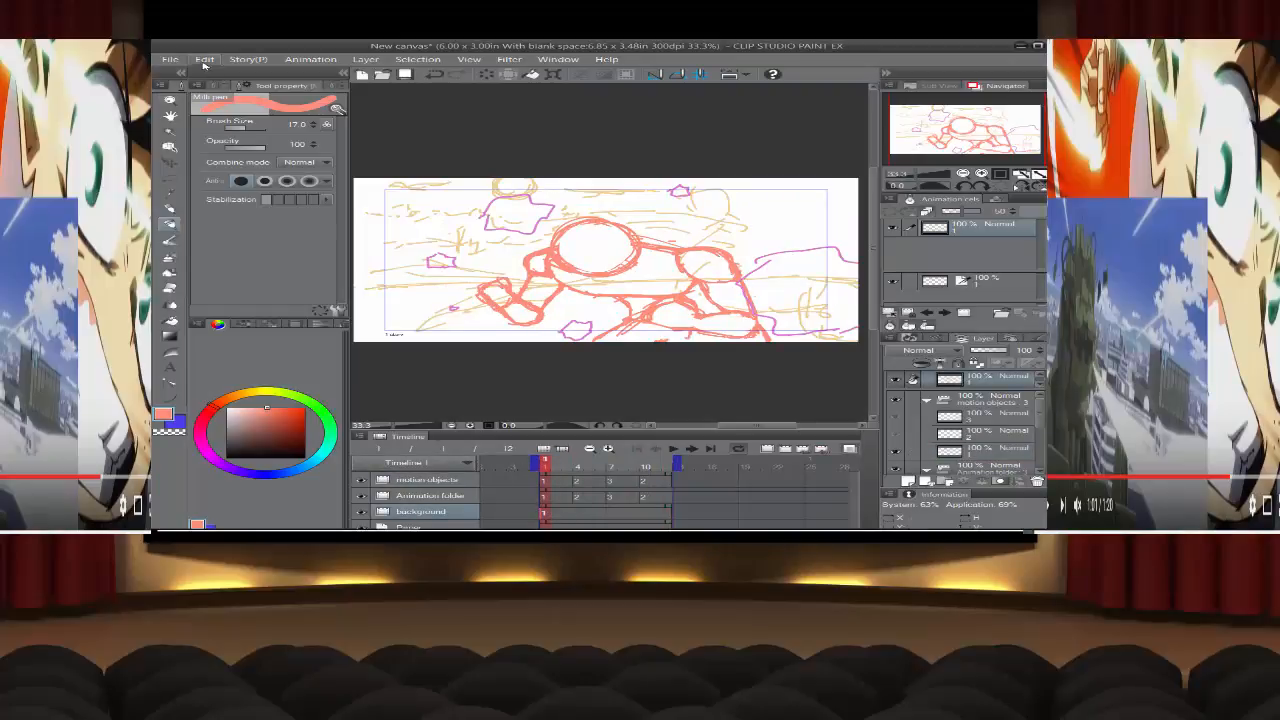
click(204, 59)
click(206, 59)
click(208, 59)
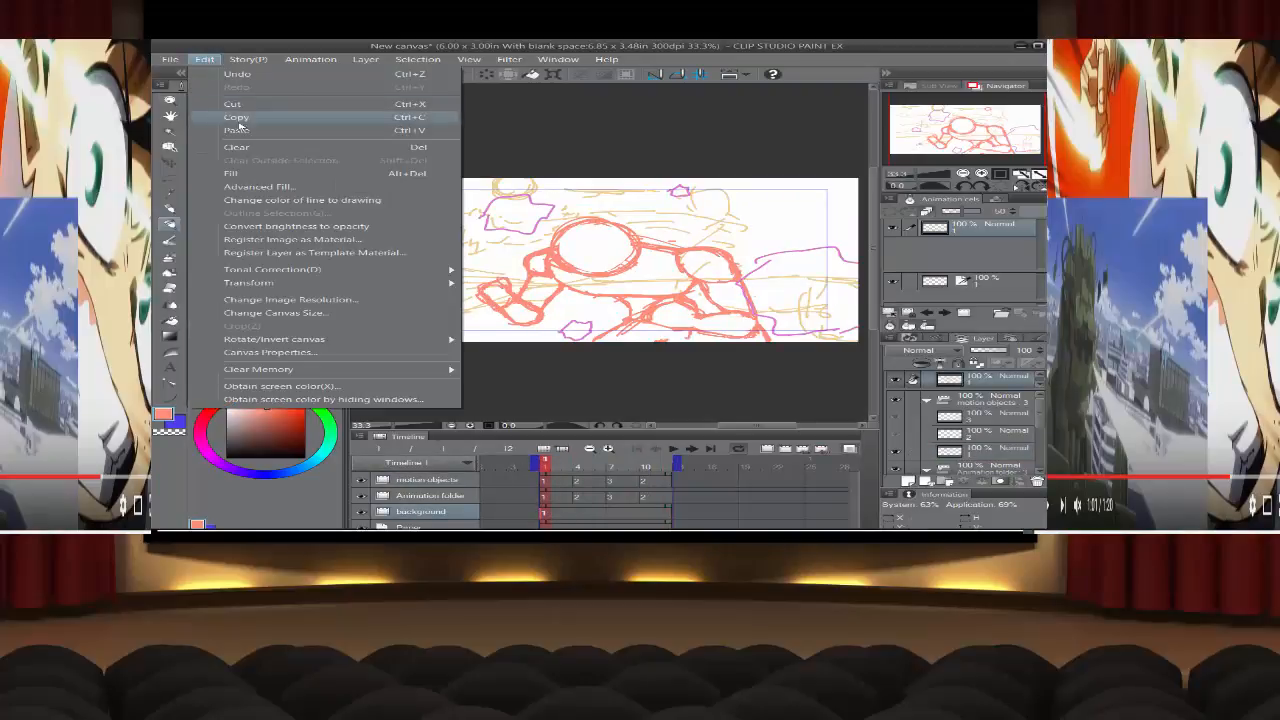
click(240, 133)
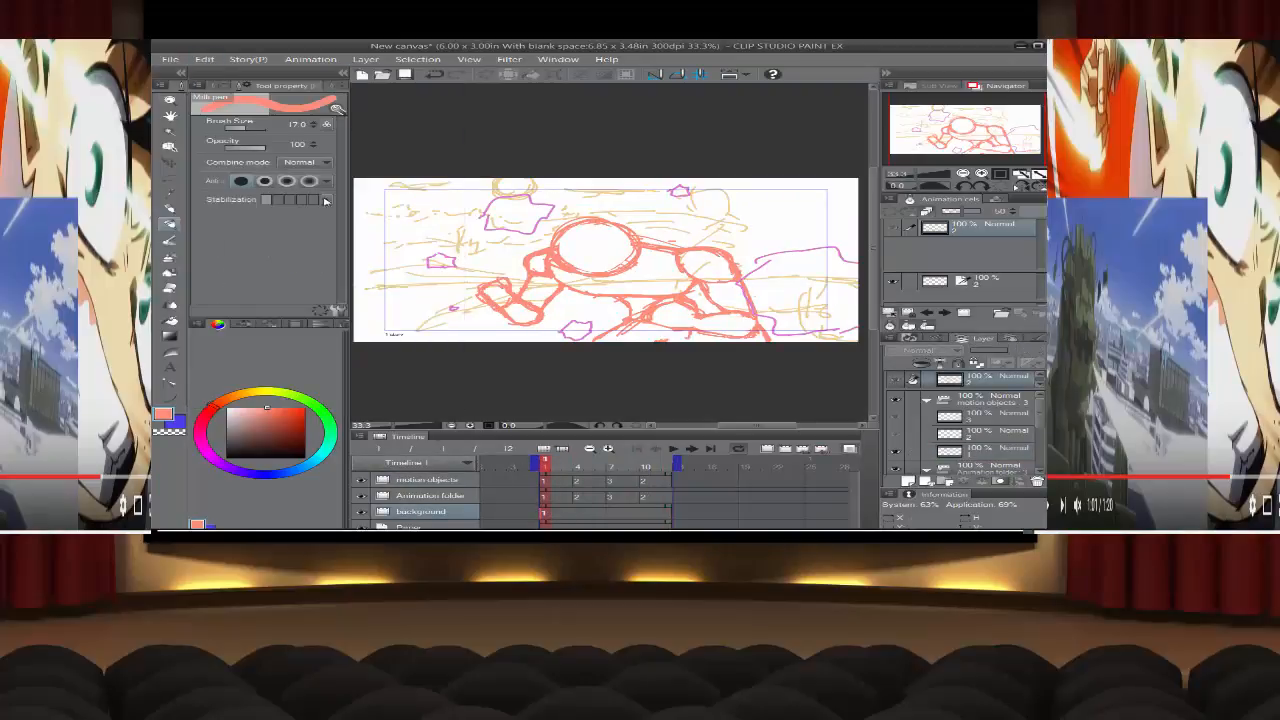
click(579, 517)
double_click(576, 512)
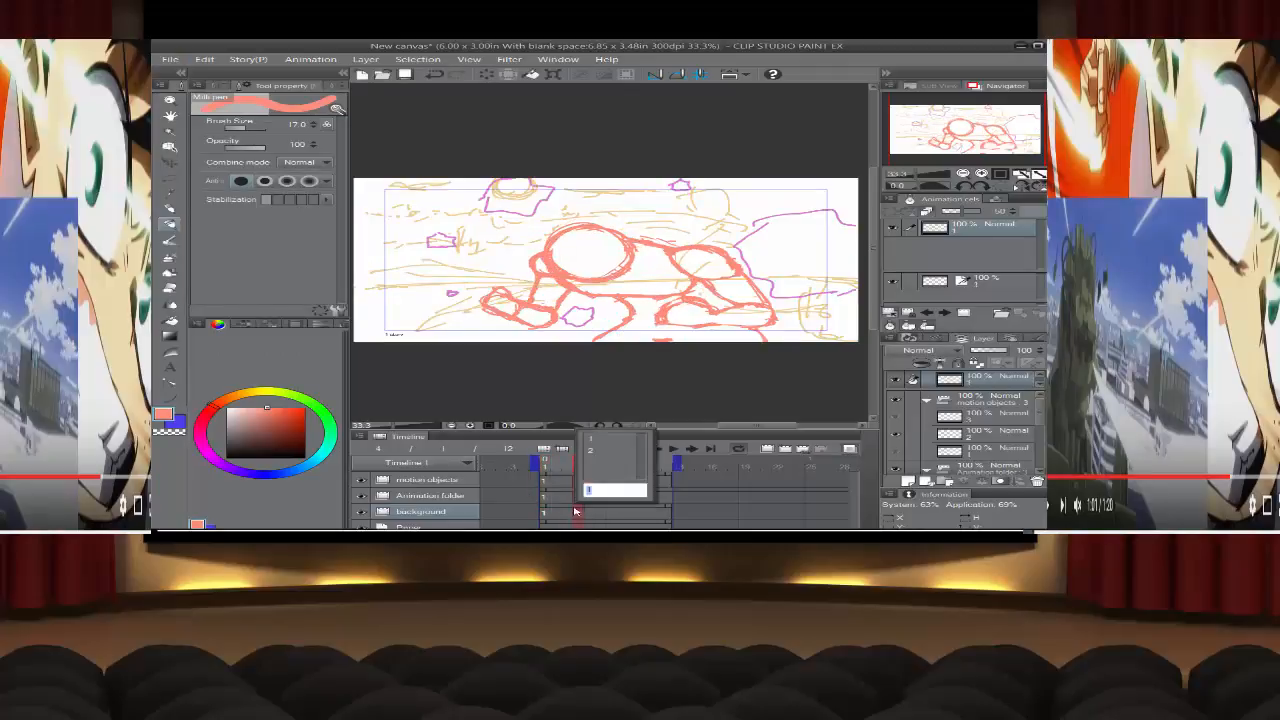
click(583, 517)
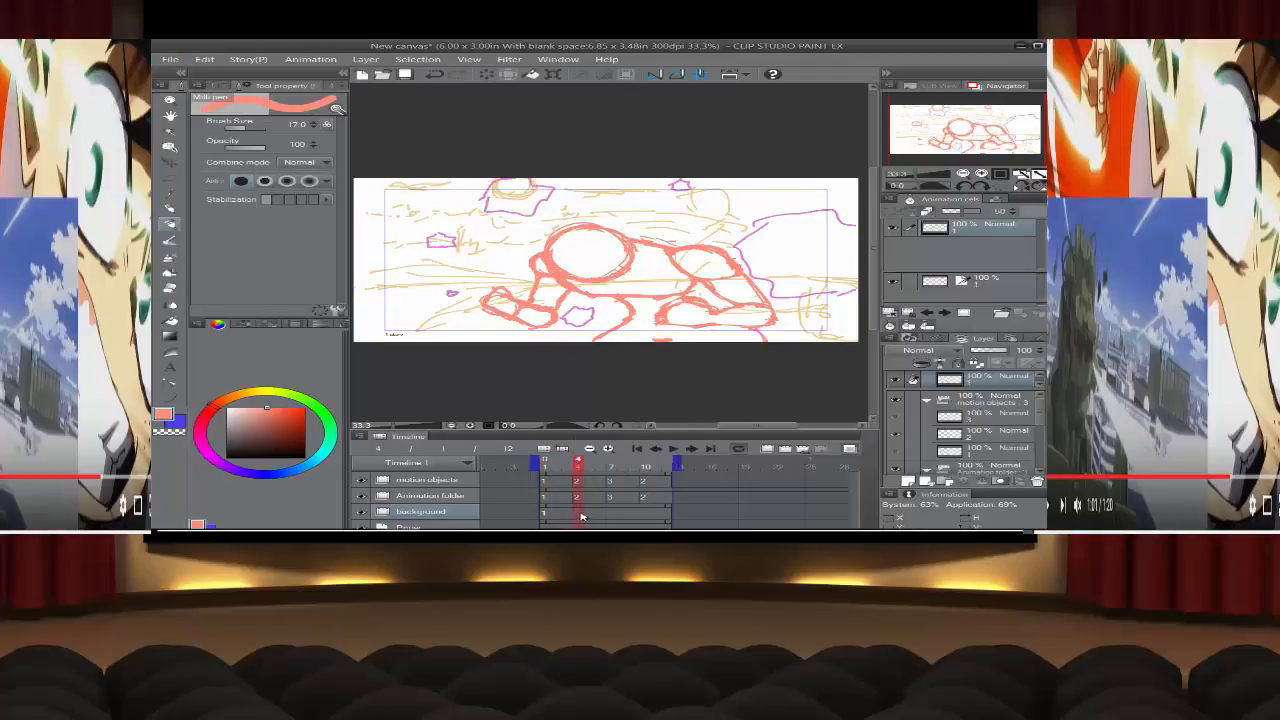
double_click(581, 513)
click(588, 452)
Step: Erase the background lines that cross the character's body and the debris outlines on the background's cel 2 at frame 4
click(170, 287)
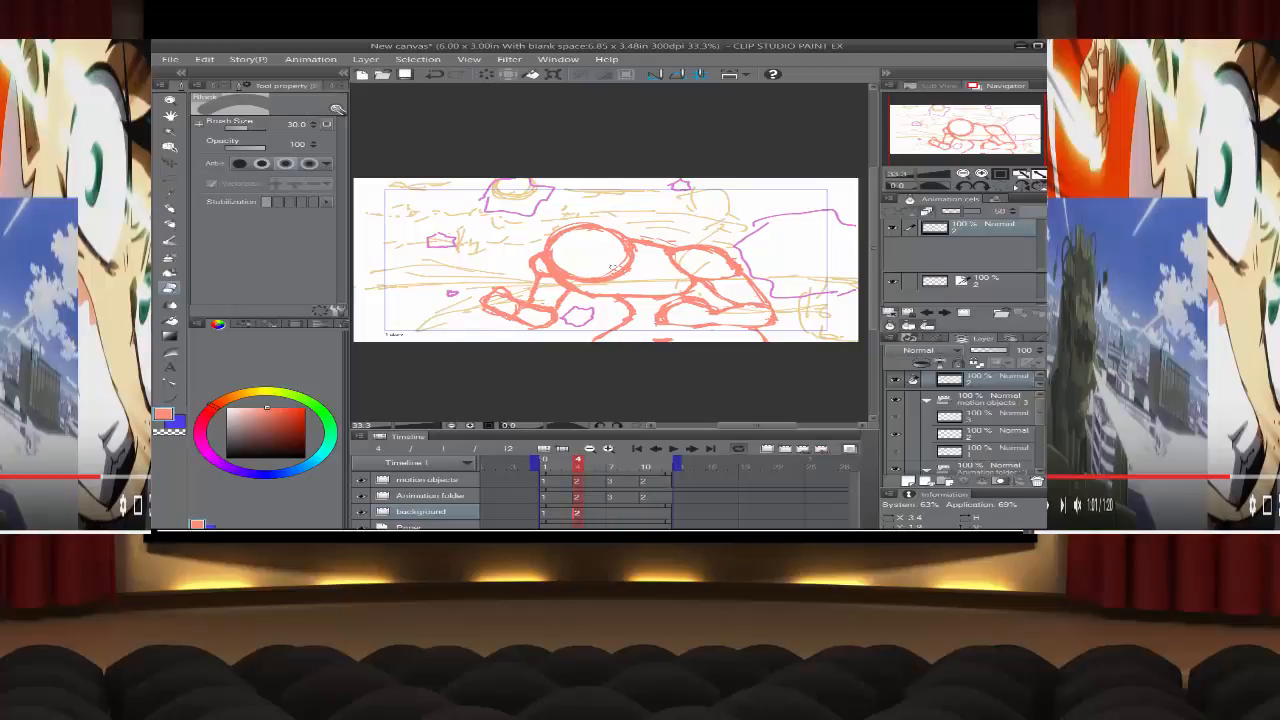
key(])
key(])
key(])
key(])
key(bracketleft)
key(bracketleft)
key(bracketleft)
key(bracketright)
key(bracketright)
key(bracketright)
mouse_move(799, 275)
mouse_down()
mouse_move(788, 274)
mouse_move(845, 280)
mouse_up()
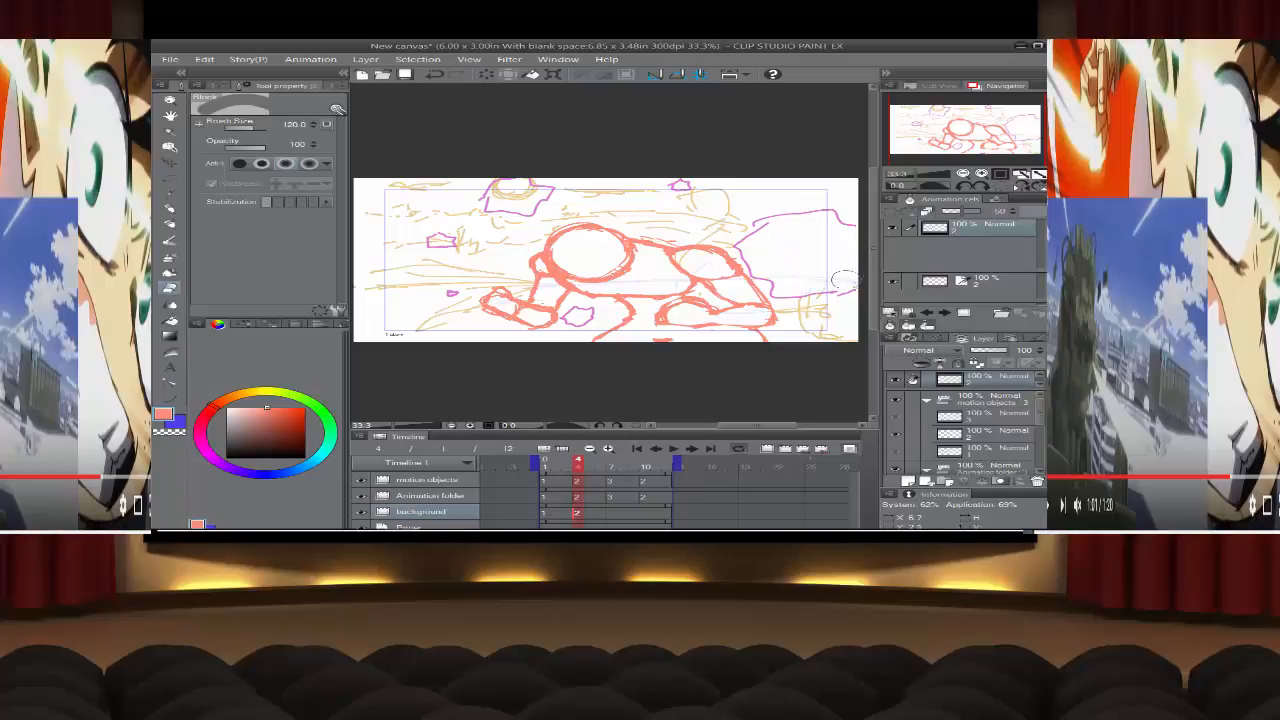
drag(508, 192, 533, 190)
Step: Copy the background's cel 1 from frame 1 and paste it as a new cel with the playhead at frame 7
click(204, 59)
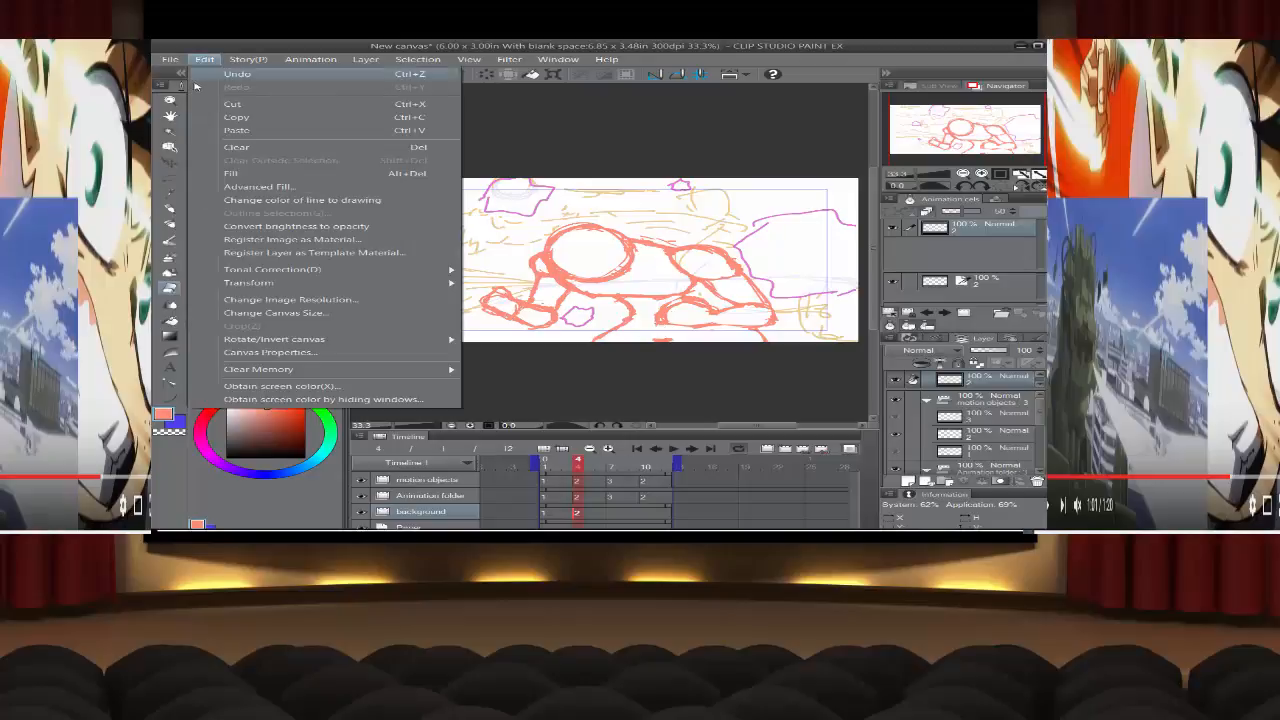
click(545, 517)
click(204, 59)
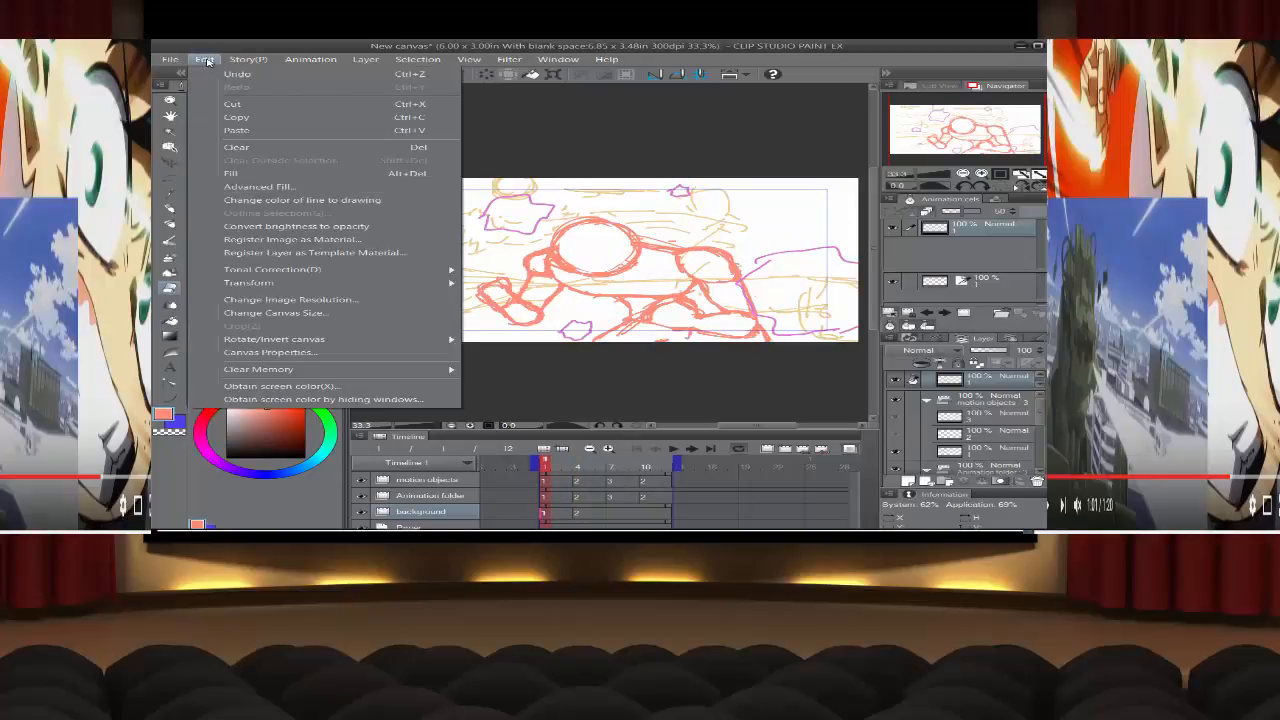
click(236, 116)
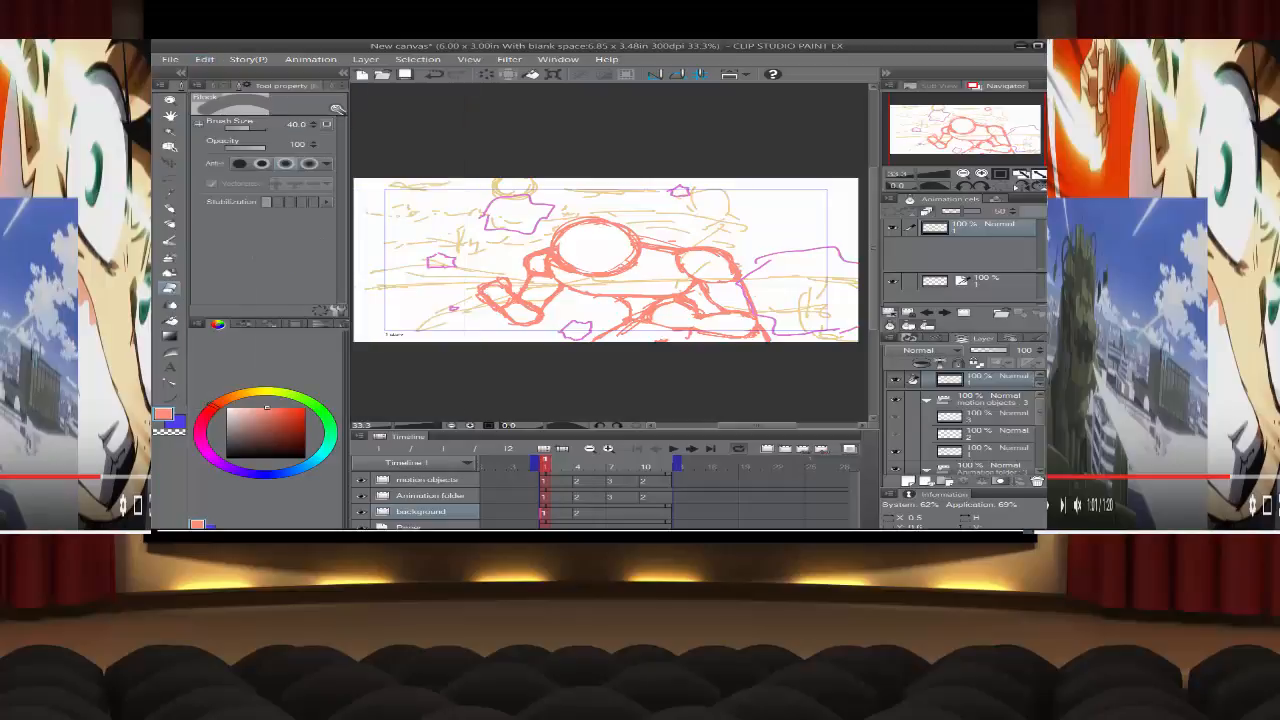
click(610, 513)
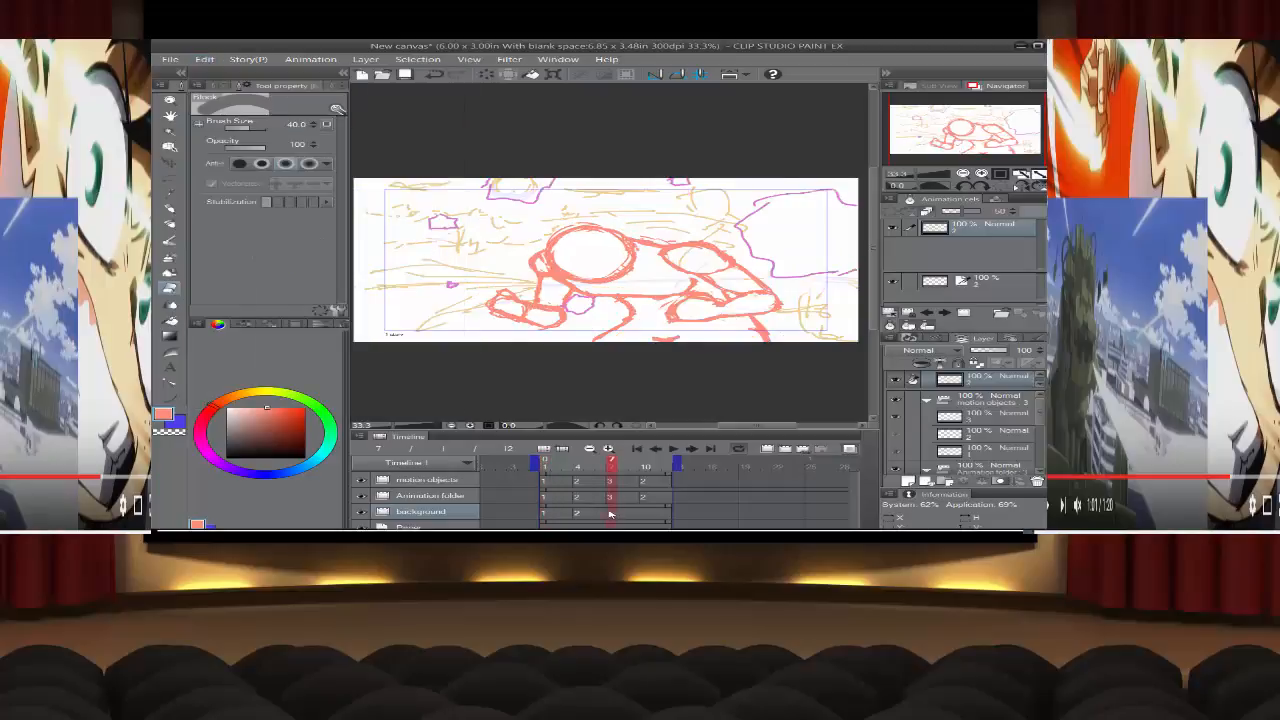
click(204, 59)
click(238, 117)
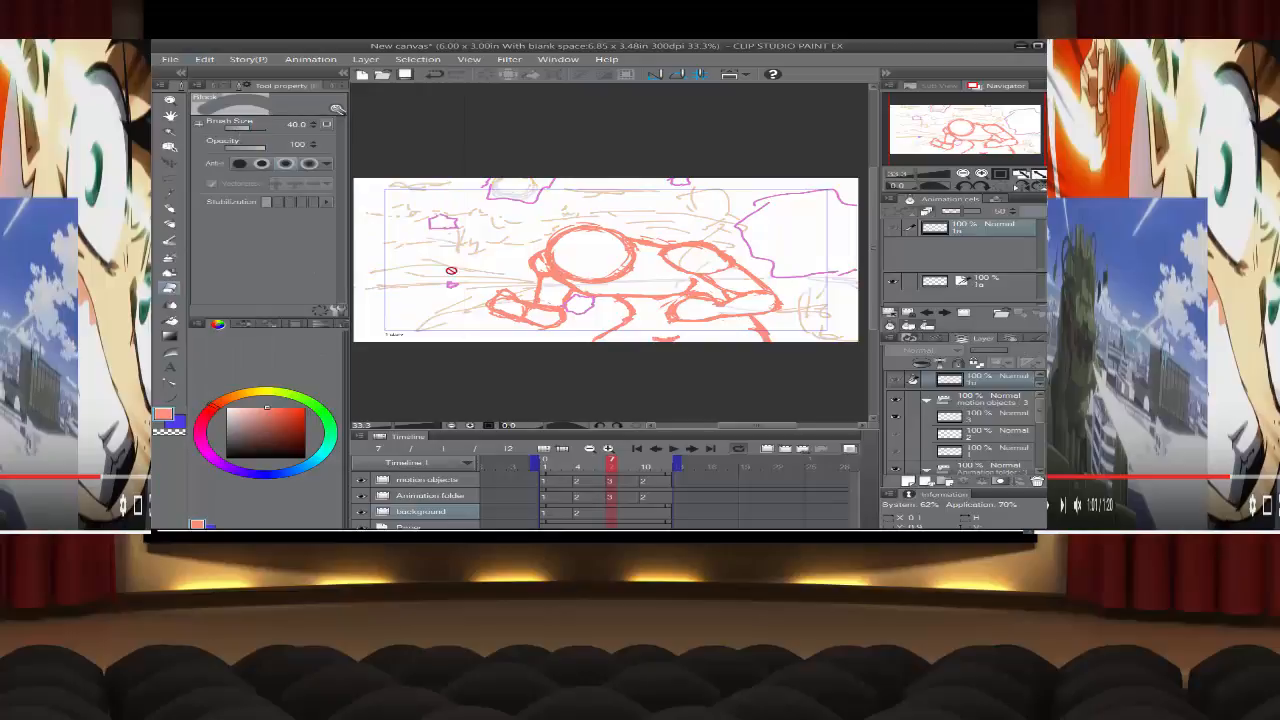
Step: Rename the pasted background cel as 3 and assign it to frame 7 on the background track
scroll(1027, 420, down, 5)
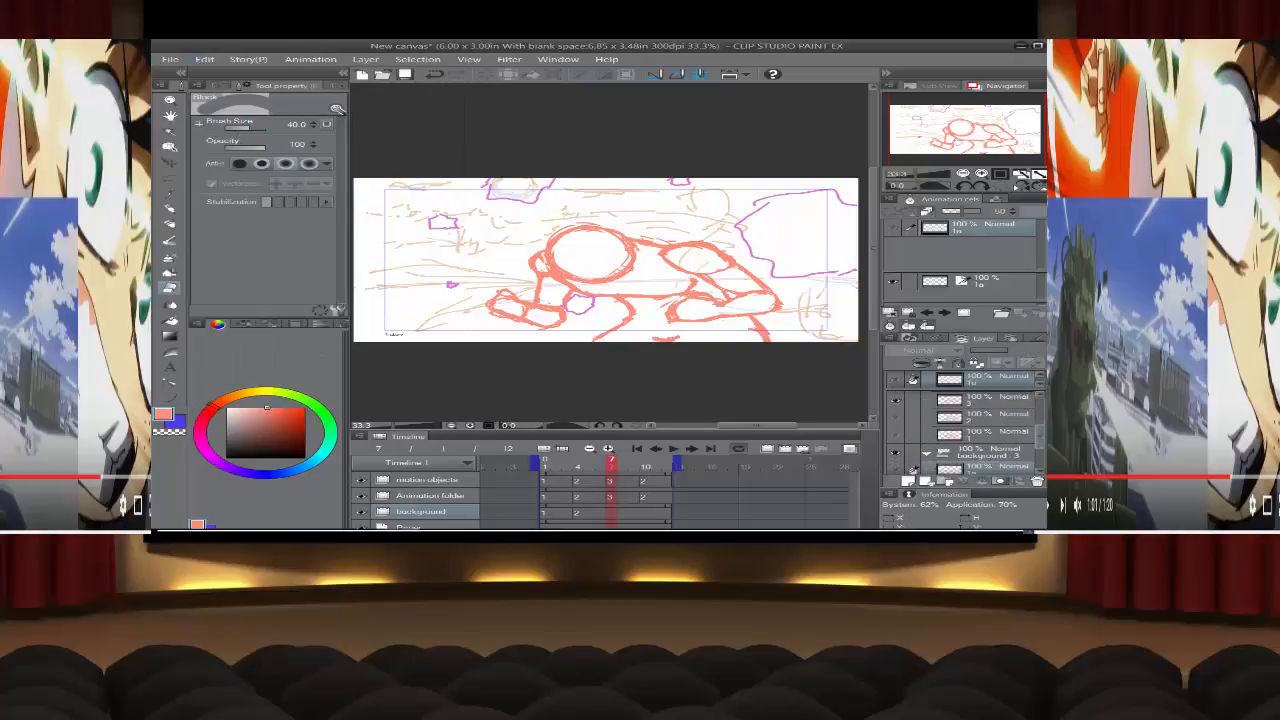
double_click(975, 428)
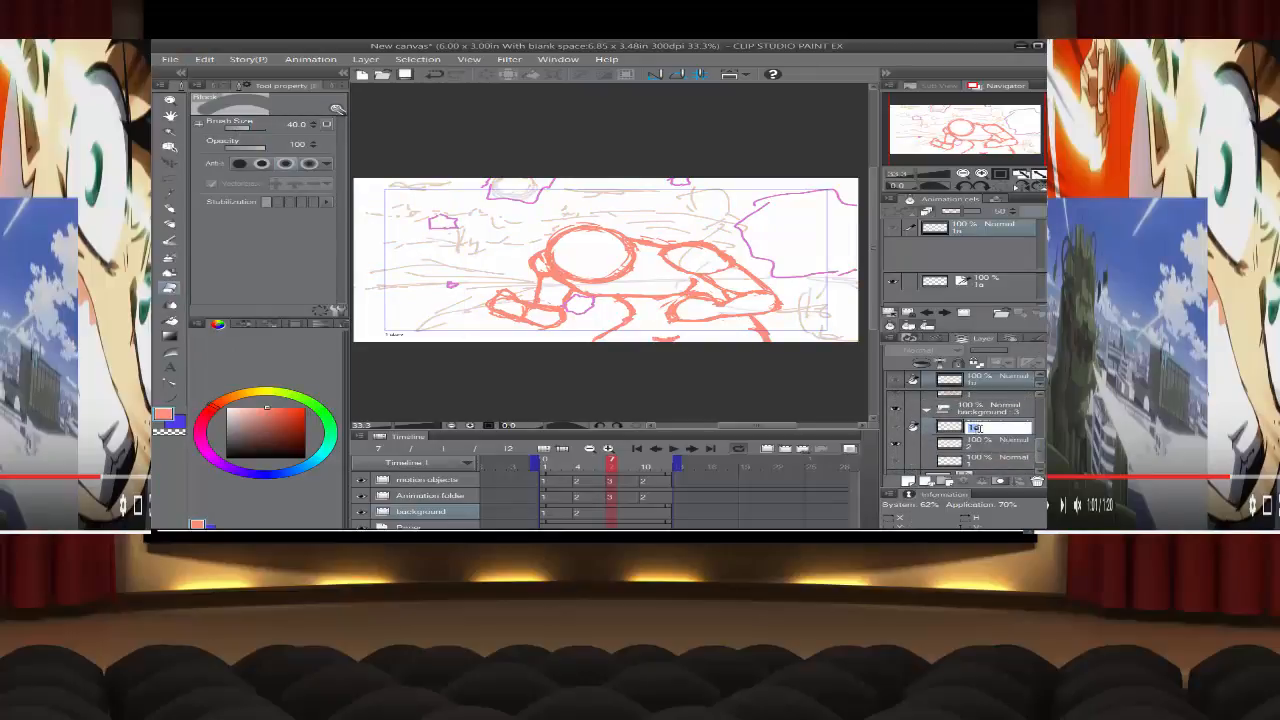
text(3)
key(Return)
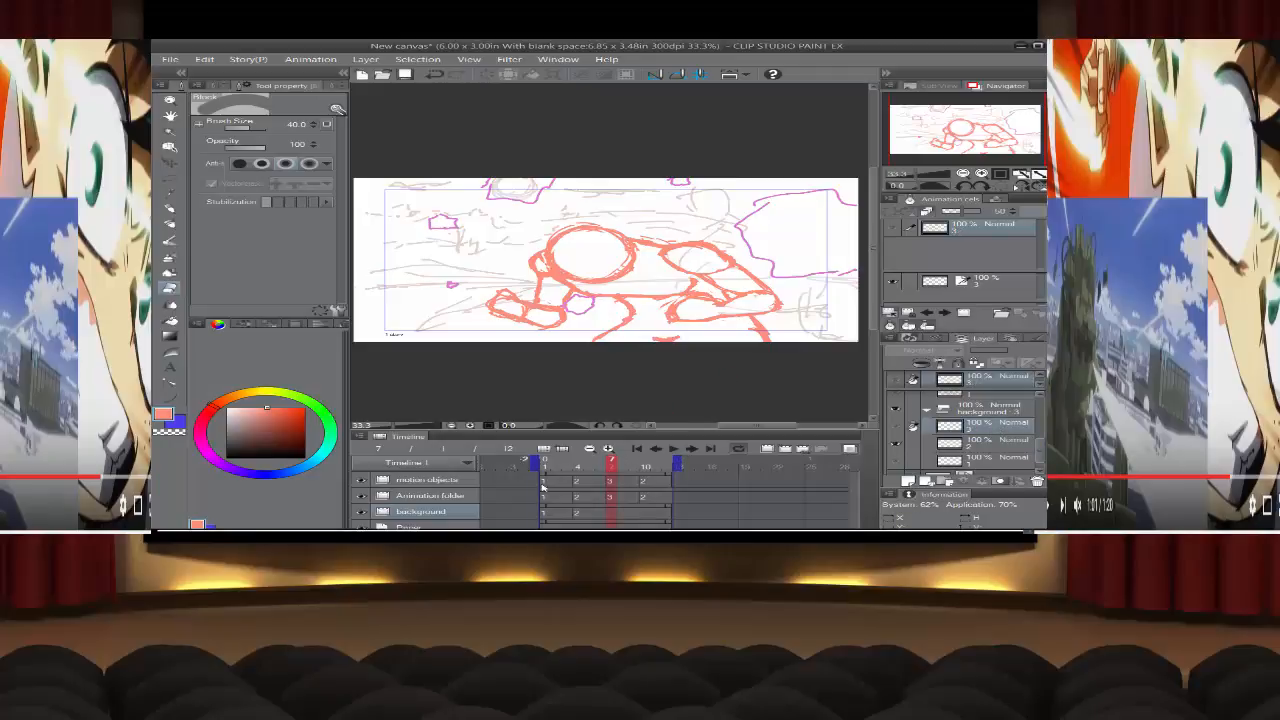
click(605, 512)
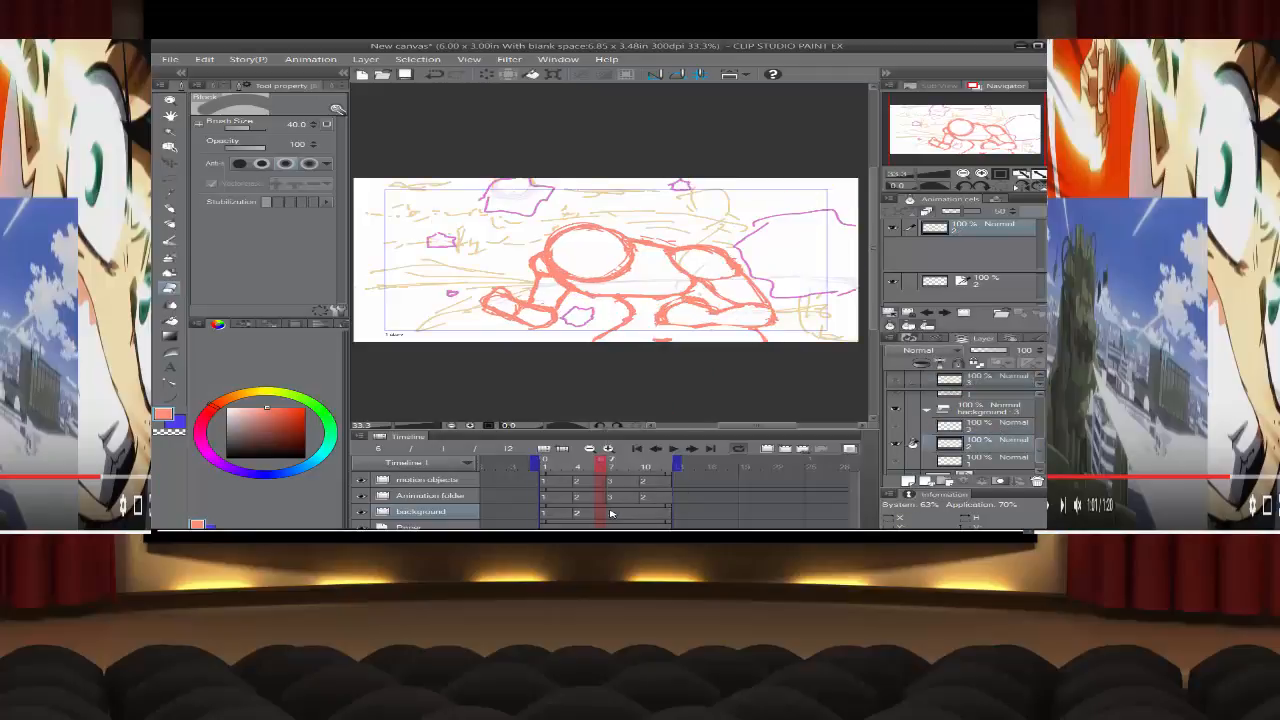
click(615, 515)
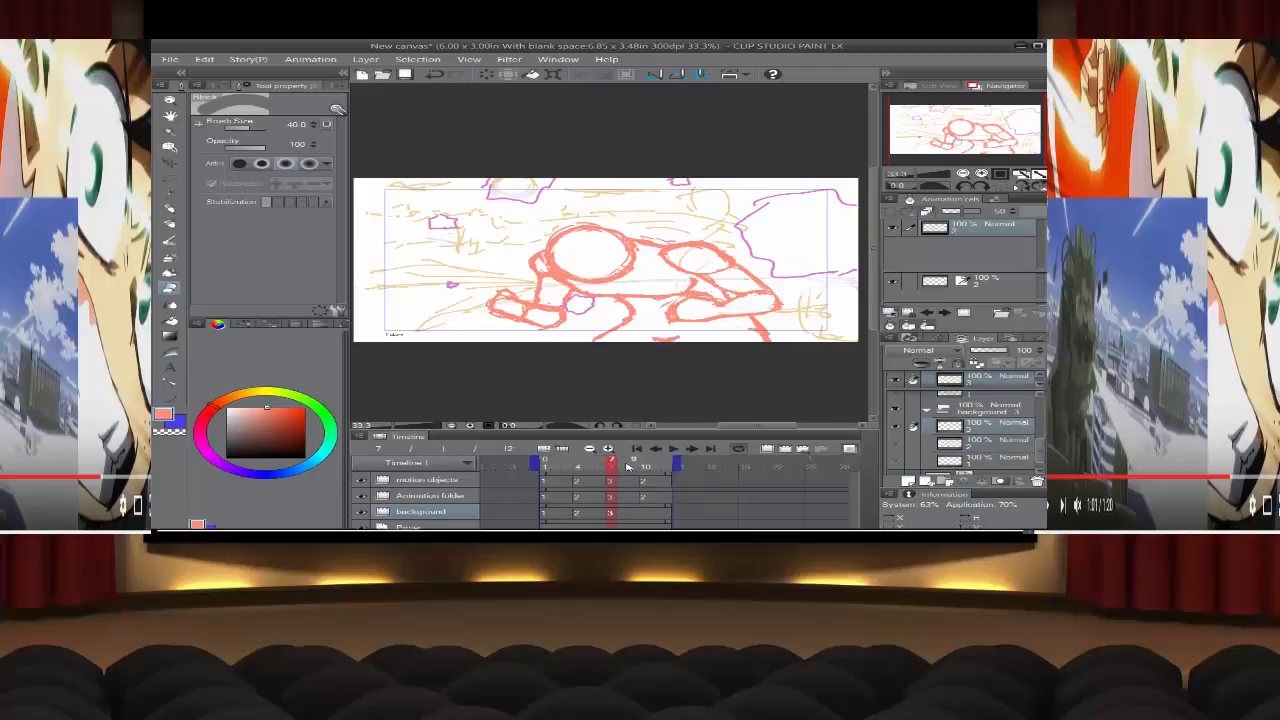
Step: Set the eraser size to 120 and erase the background lines crossing the character's torso on the background's cel 3
click(640, 463)
key(])
key(])
key(])
key(])
key(])
key(])
key(])
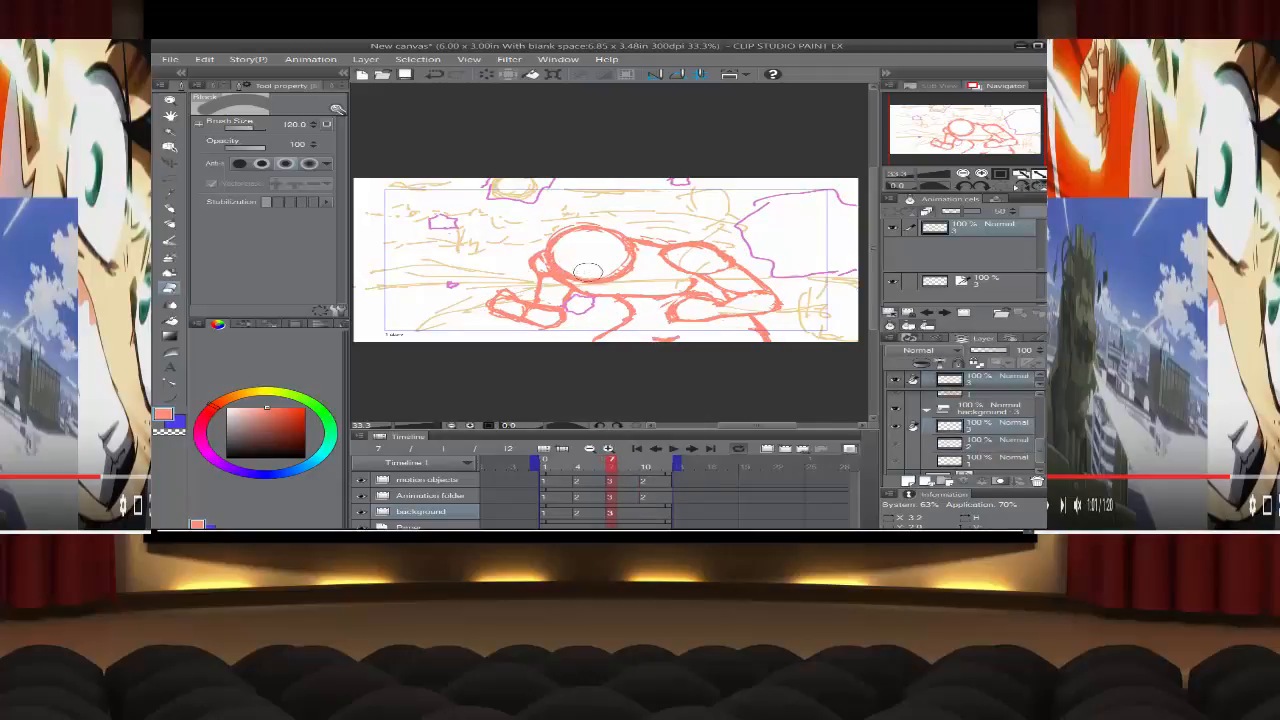
drag(604, 270, 554, 288)
Step: Erase the remaining background lines inside the character's limbs and the debris outlines on cel 3, adjusting the eraser size to 100
key([)
key([)
key([)
key([)
key([)
key(])
key(])
key(])
key(])
key(bracketleft)
key(bracketleft)
key(bracketleft)
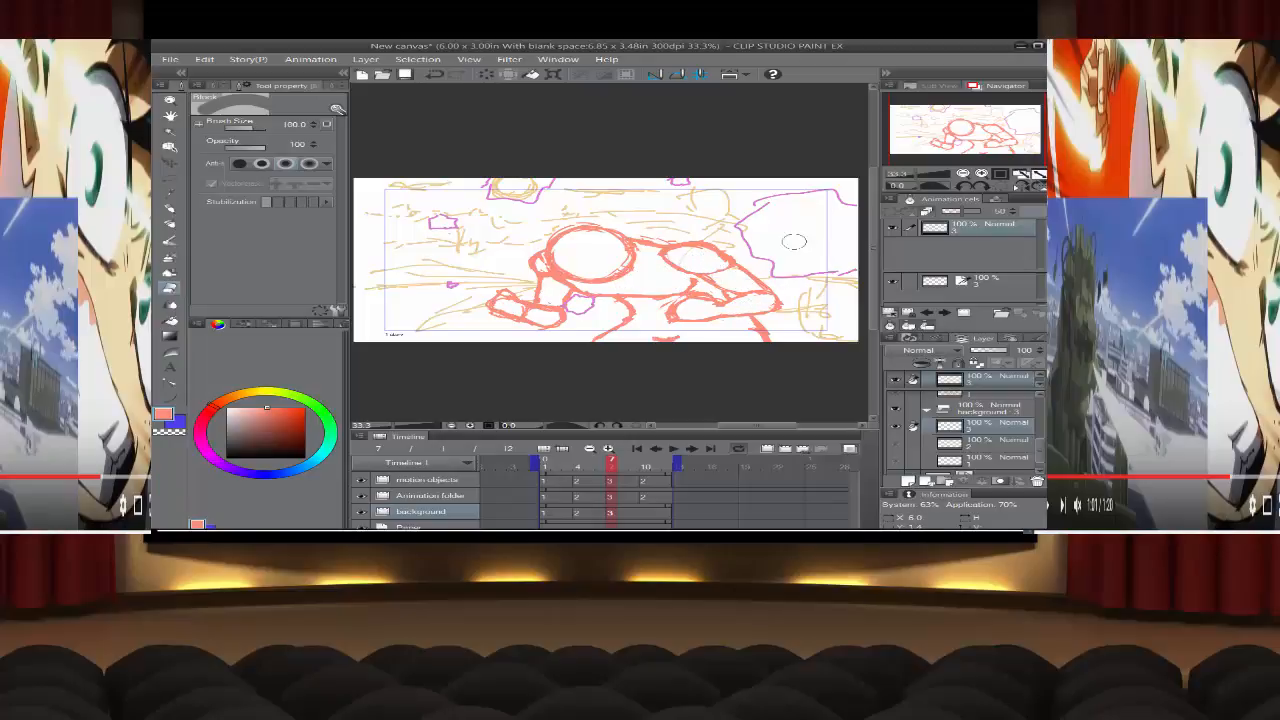
key(bracketright)
key(bracketright)
key(bracketleft)
key(bracketright)
key(bracketright)
key(bracketright)
key(bracketright)
key(bracketright)
key(bracketleft)
key(bracketleft)
key(bracketleft)
key(bracketleft)
Step: Assign cel 2 to frame 10 on the background track and play back the loop
click(674, 450)
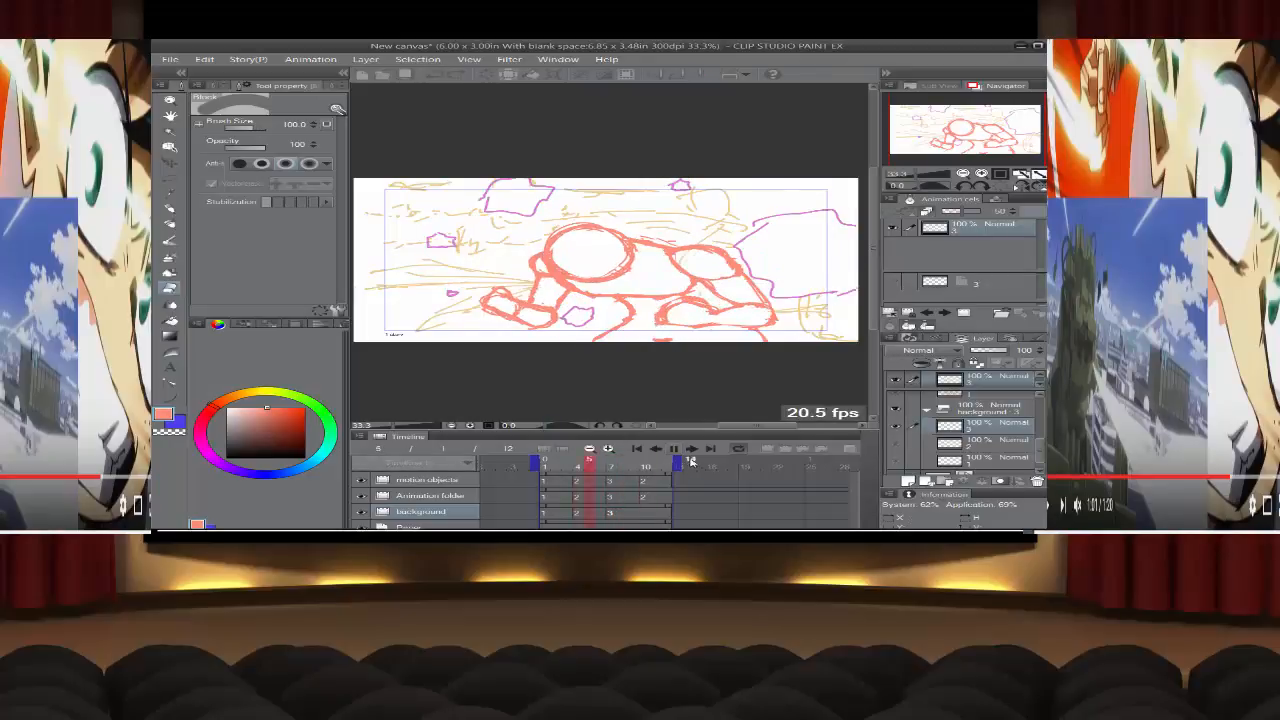
click(647, 512)
click(659, 452)
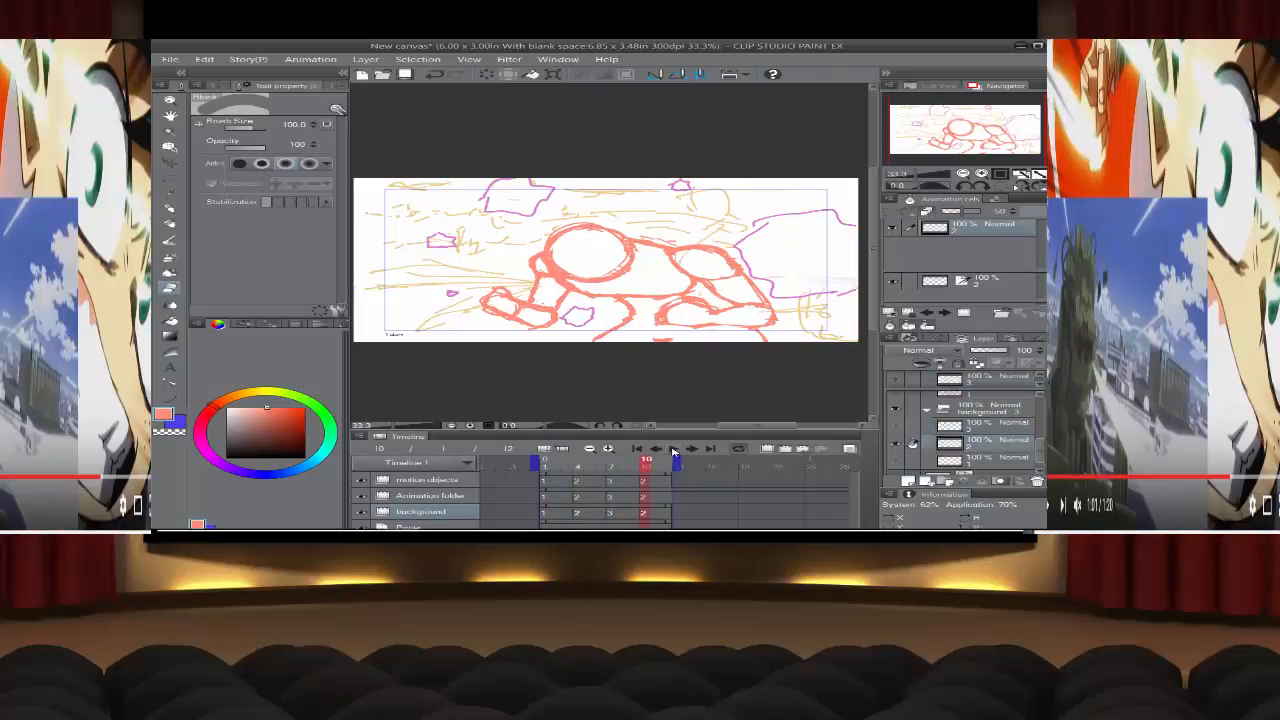
click(673, 450)
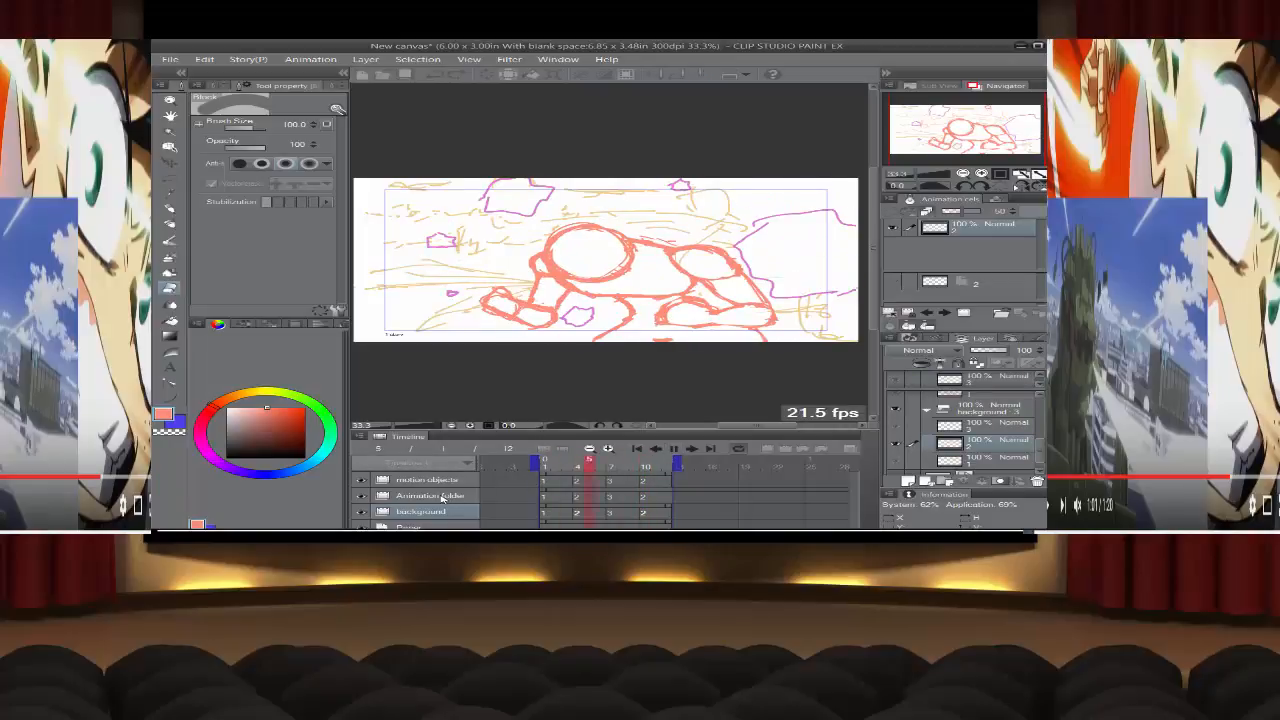
click(674, 450)
Step: Erase the lines overlapping the character and the large debris on the background's cel 1, reducing the eraser to 50, and play back the loop
click(609, 512)
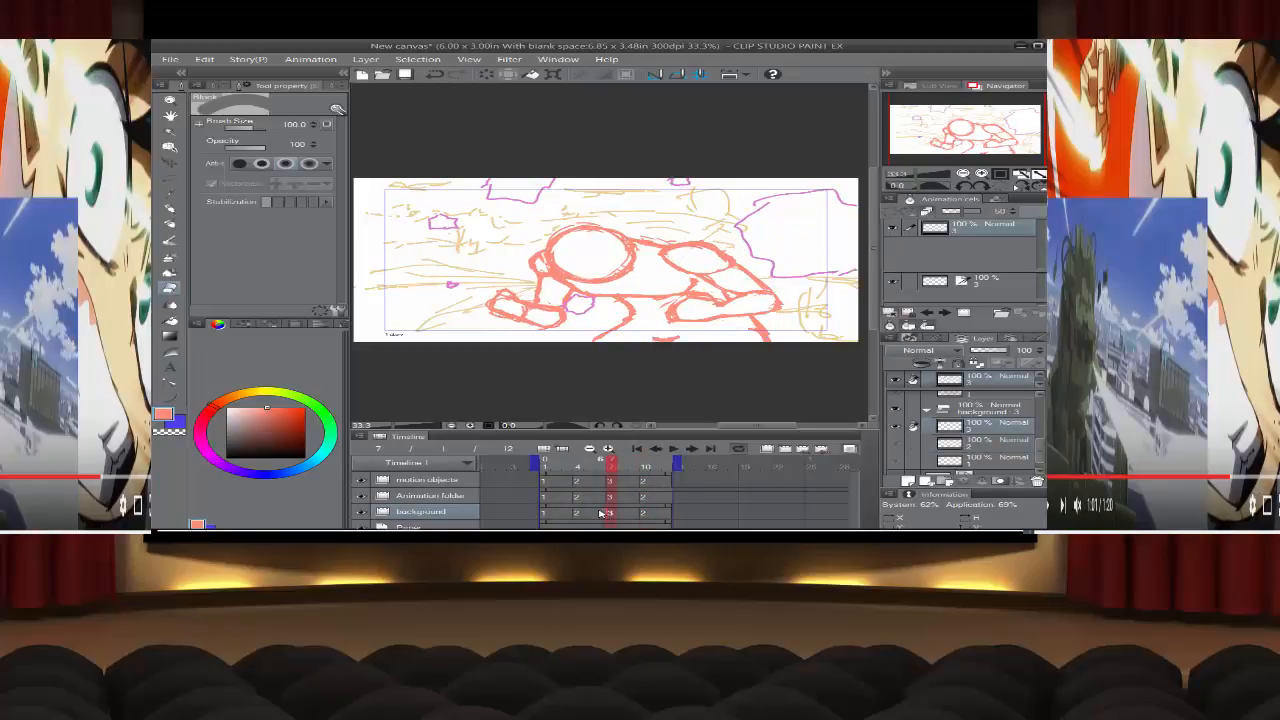
click(545, 513)
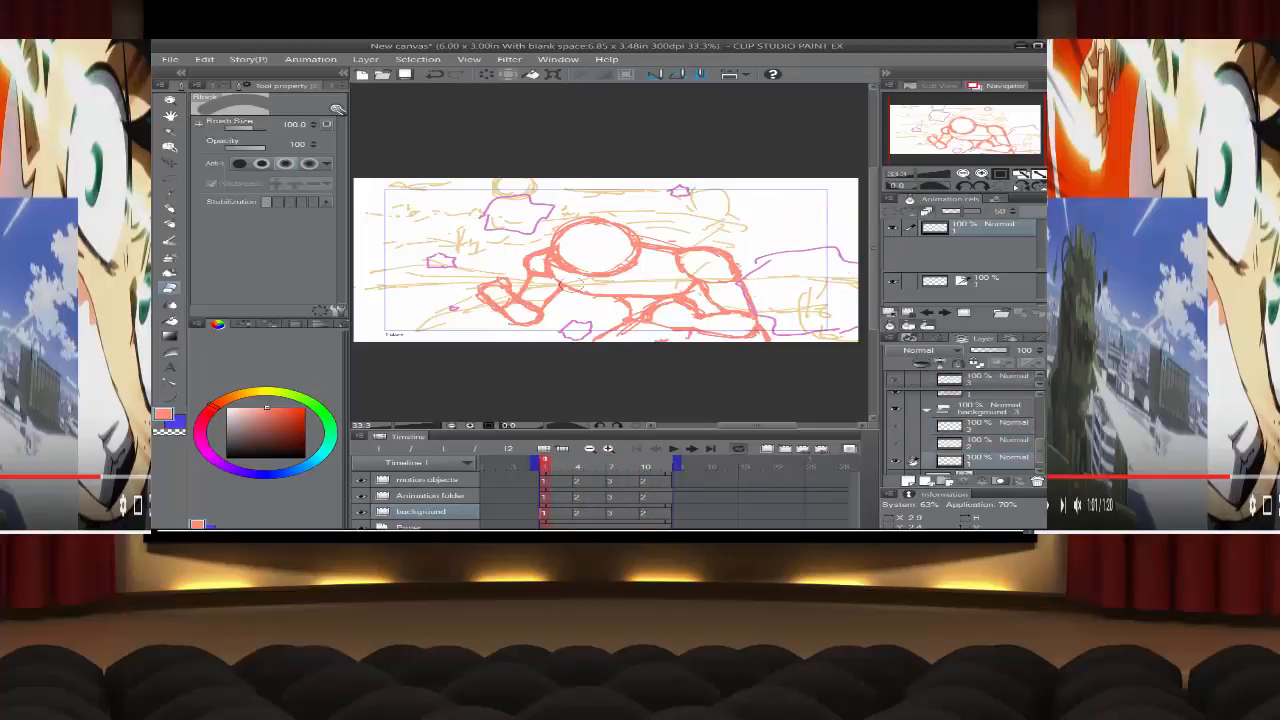
mouse_move(564, 280)
mouse_down()
mouse_move(542, 283)
mouse_move(548, 273)
mouse_move(502, 300)
mouse_up()
key([)
key([)
mouse_move(646, 265)
mouse_down()
mouse_move(776, 301)
mouse_move(764, 310)
mouse_move(801, 325)
mouse_move(818, 316)
mouse_move(816, 282)
mouse_move(787, 268)
mouse_up()
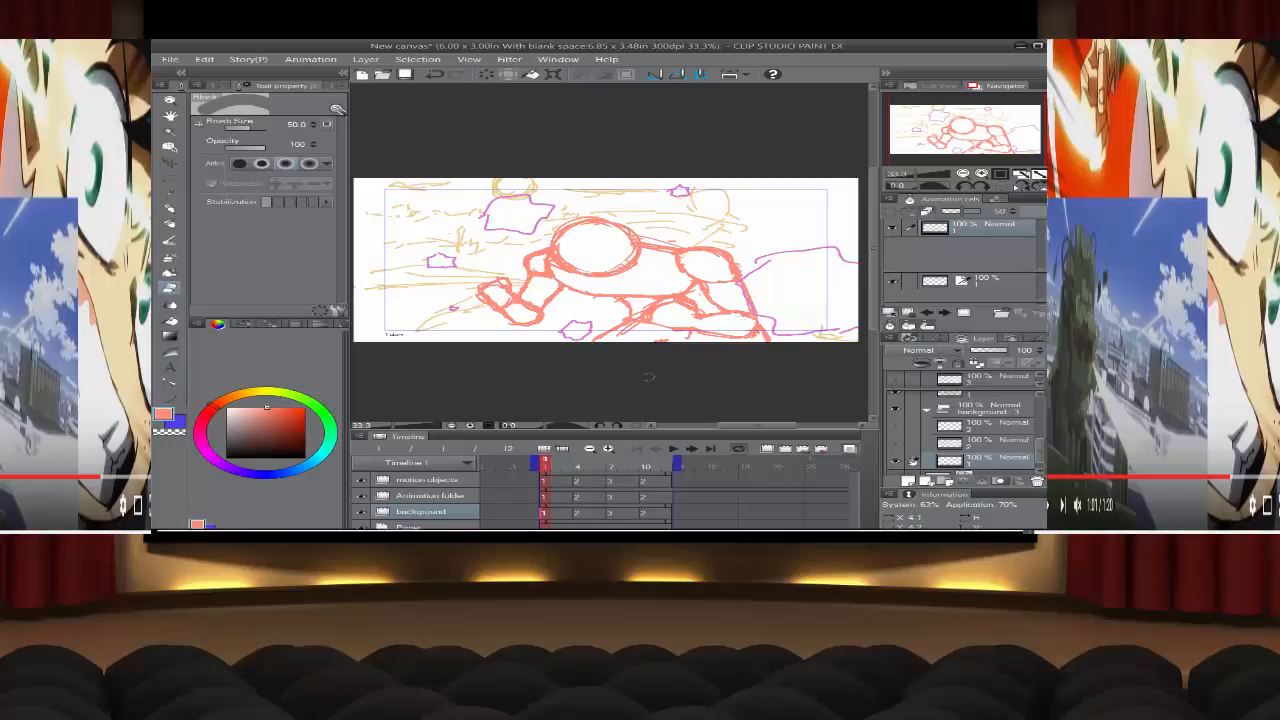
click(684, 449)
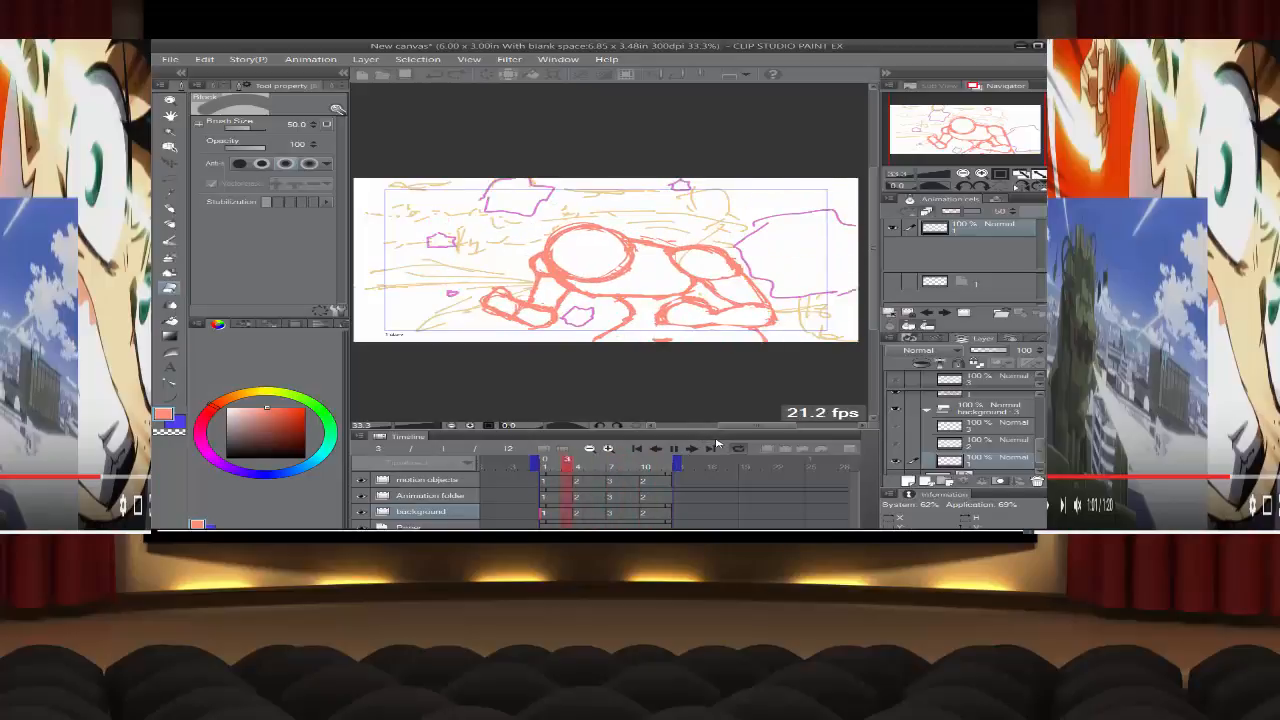
Step: Select the character's cel 2 at frame 4, switch to the pen at brush size 12, and play back the loop
click(576, 503)
click(577, 500)
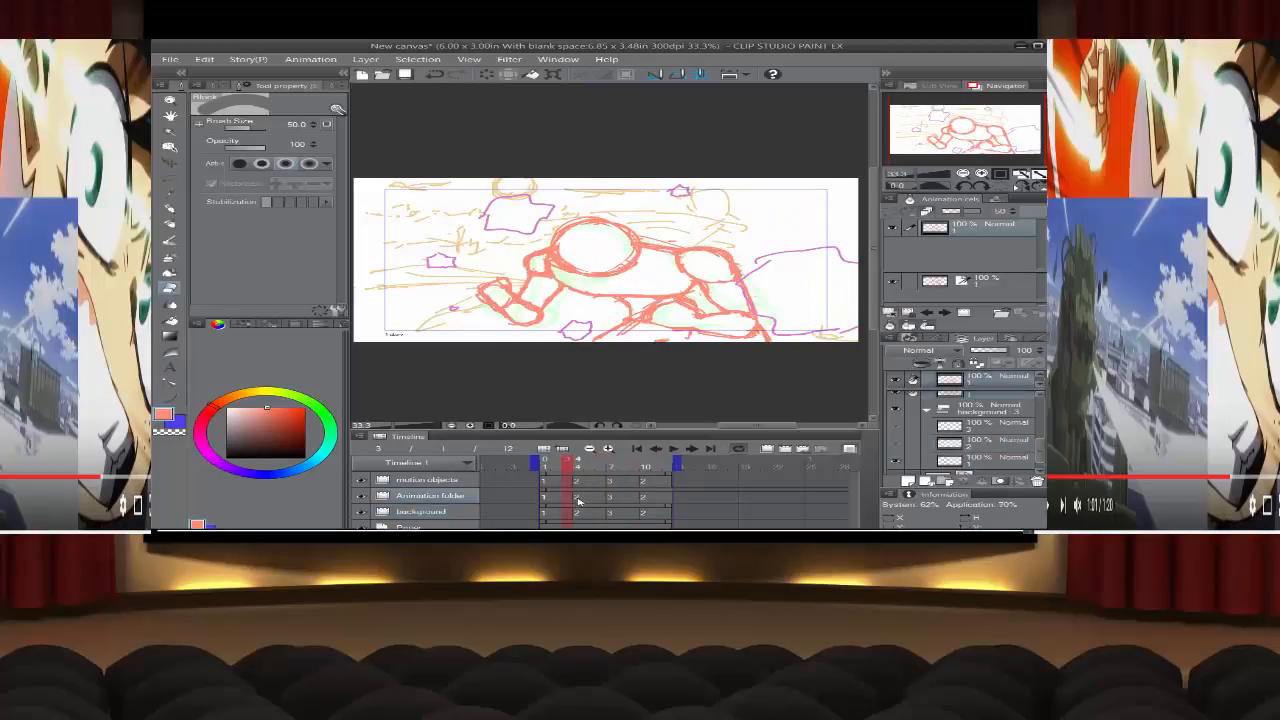
click(578, 499)
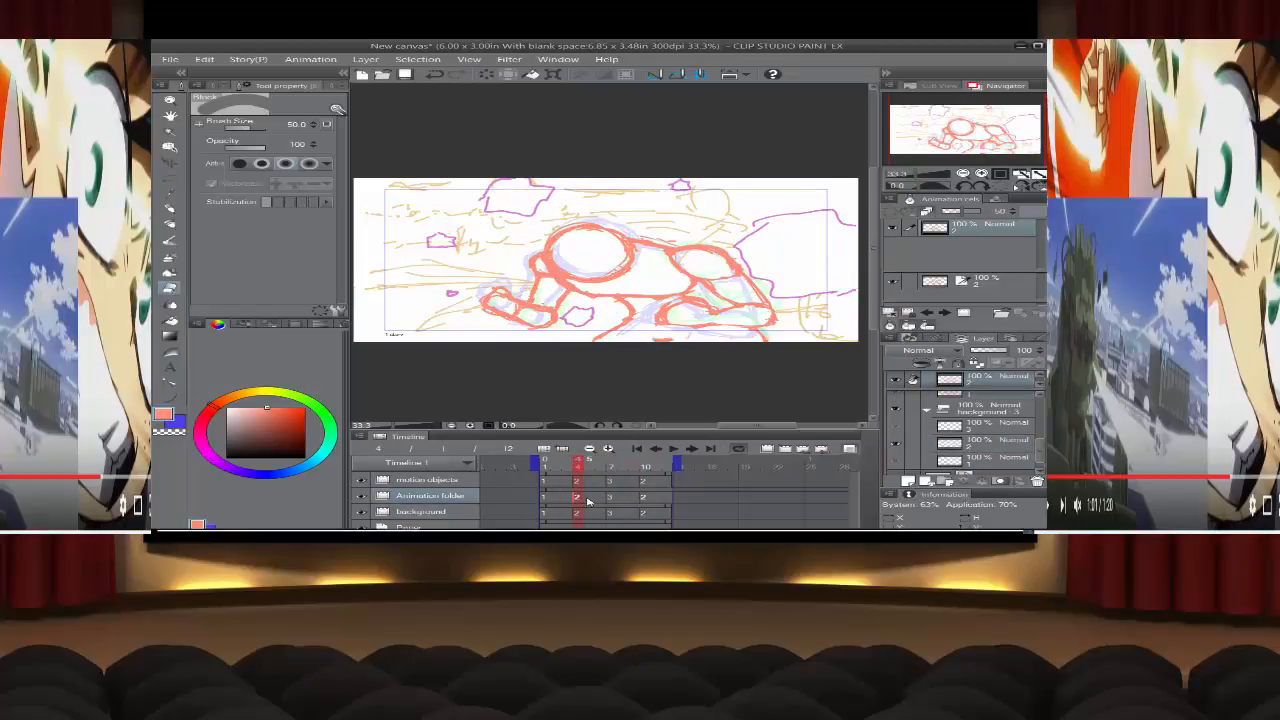
click(171, 225)
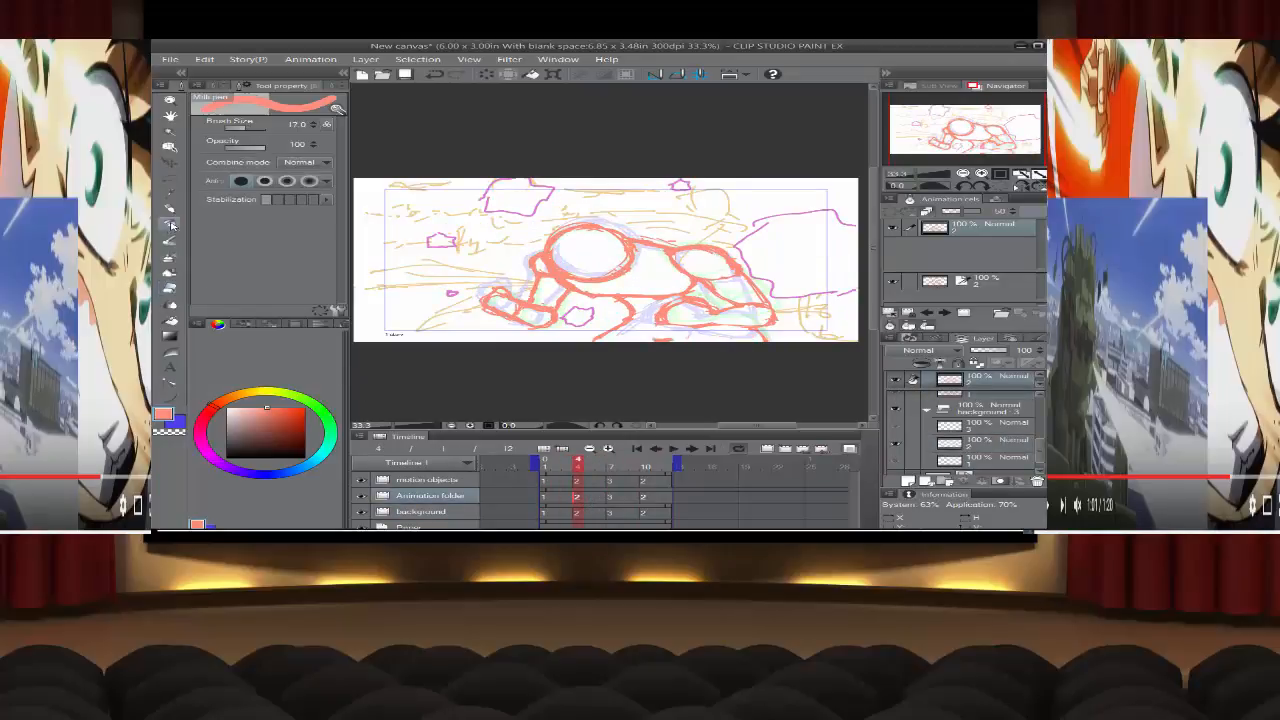
key([)
key([)
click(672, 449)
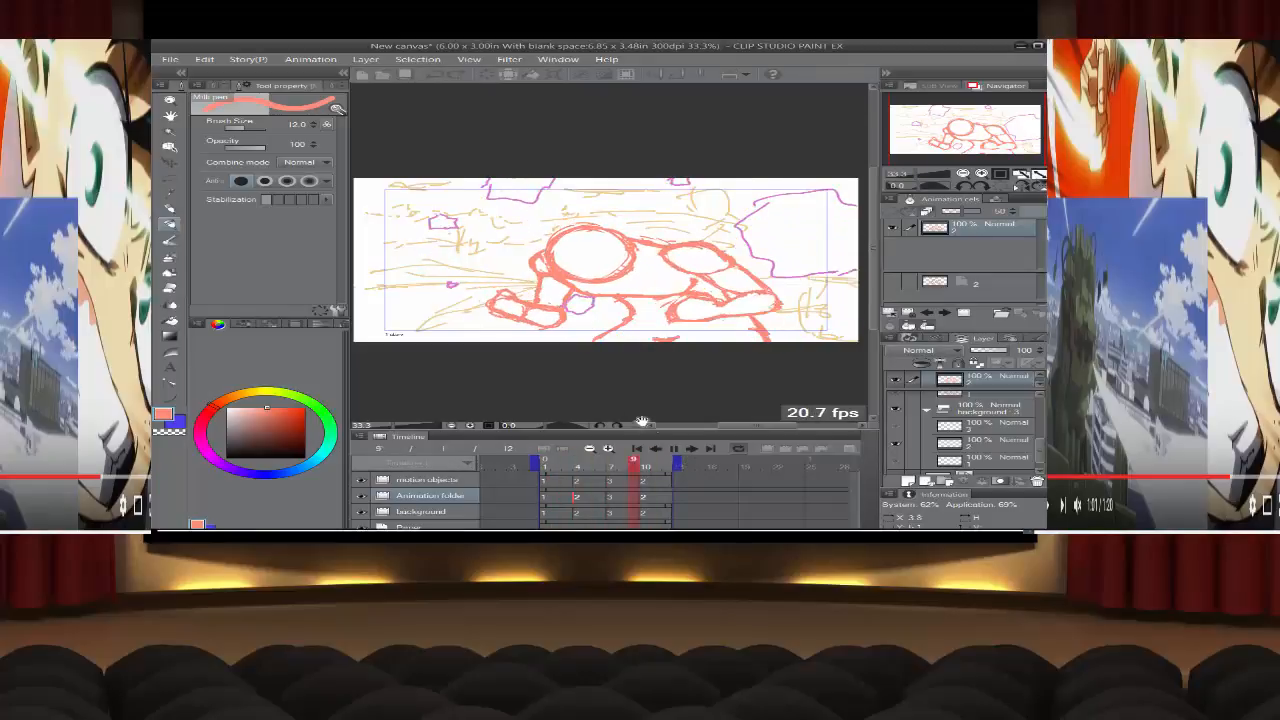
Step: Review the character's cel 3 at frame 7 and play back the loop once more
click(610, 497)
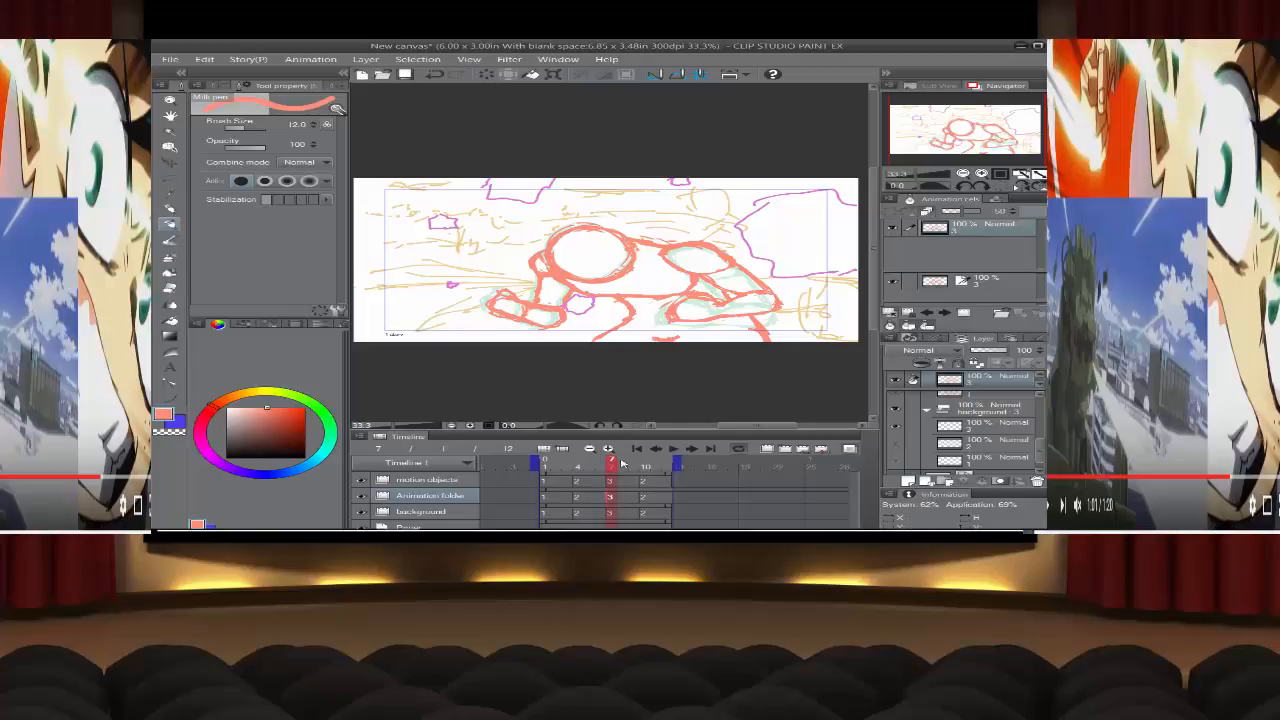
click(673, 452)
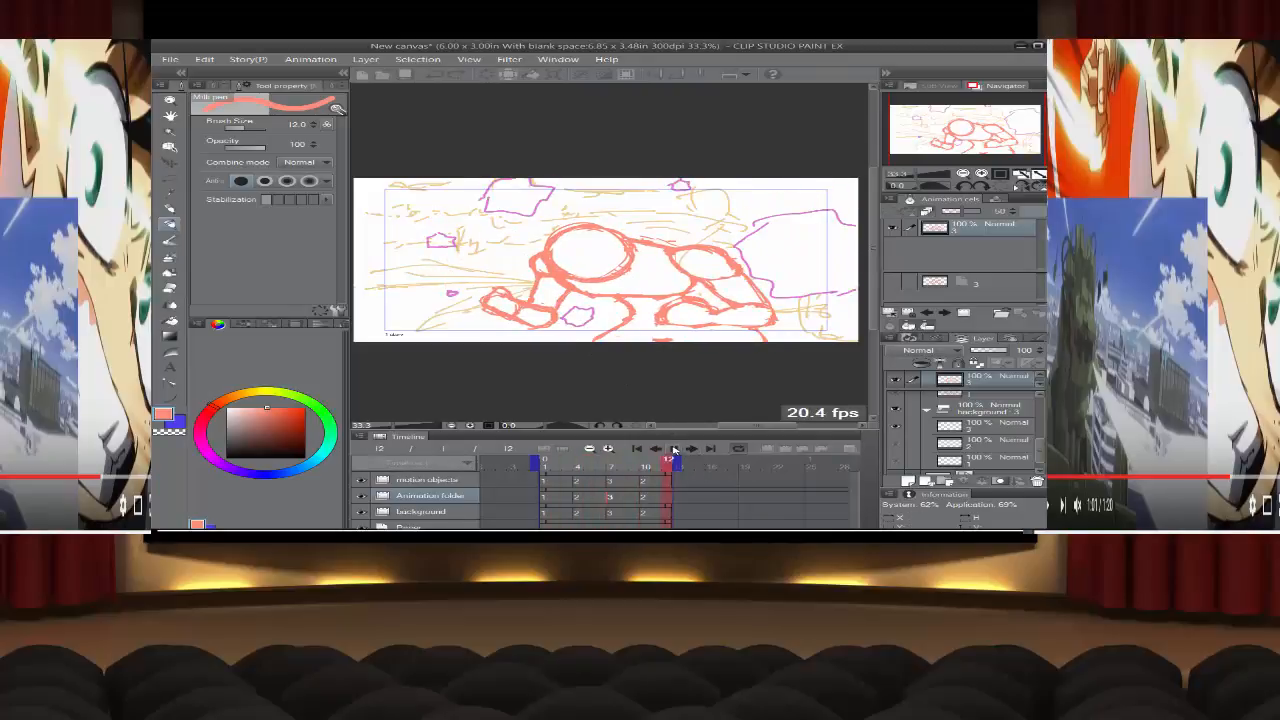
click(606, 462)
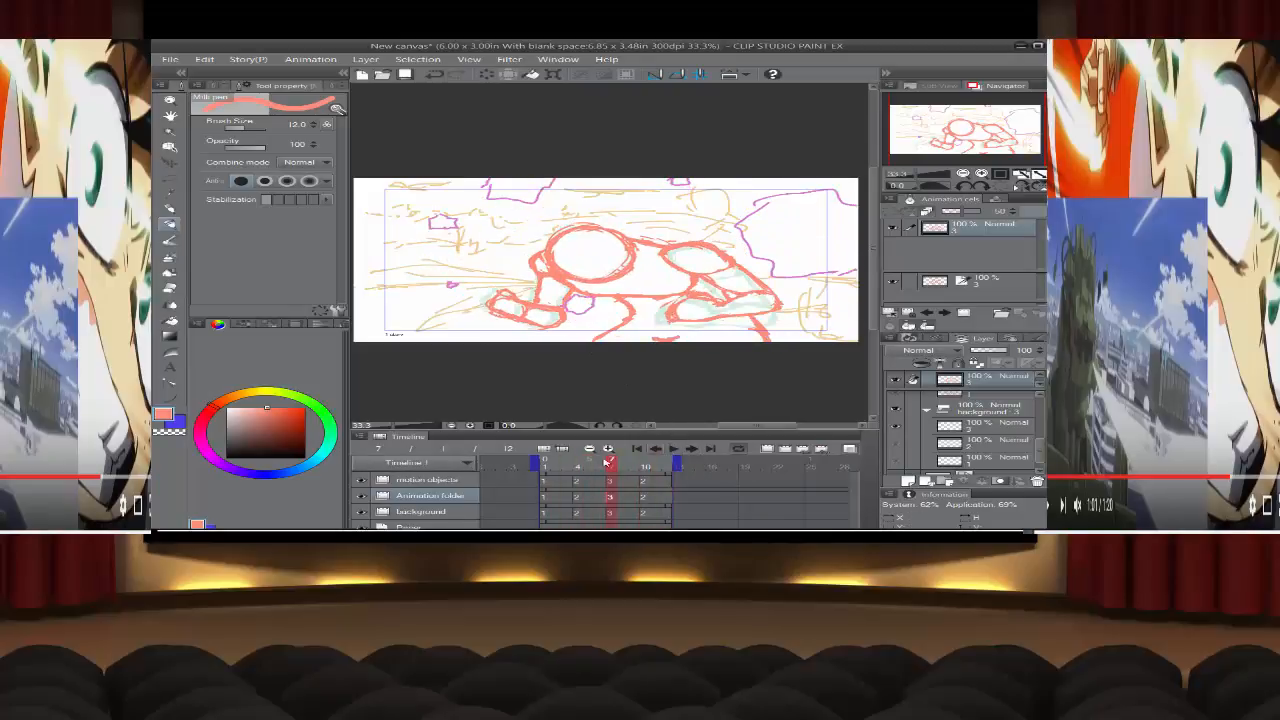
Step: Create a new animation folder above the motion objects track and add cel 1 to it at frame 1
click(461, 484)
click(764, 451)
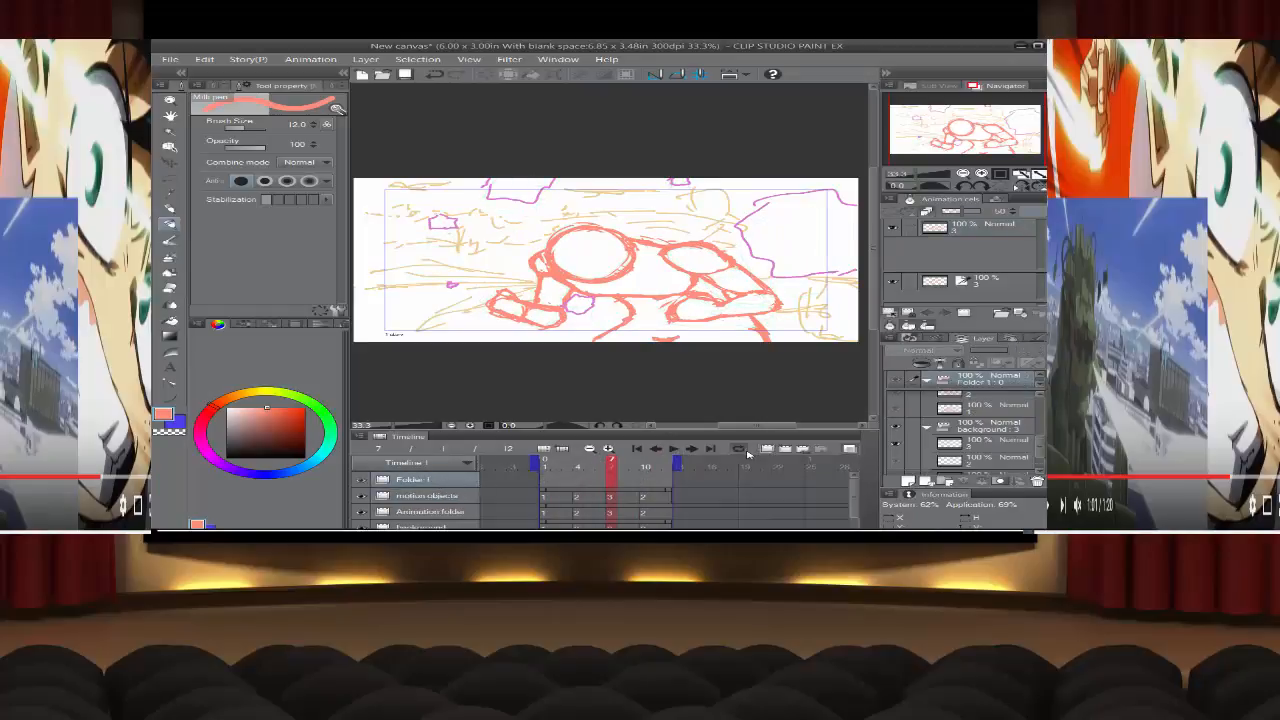
click(547, 484)
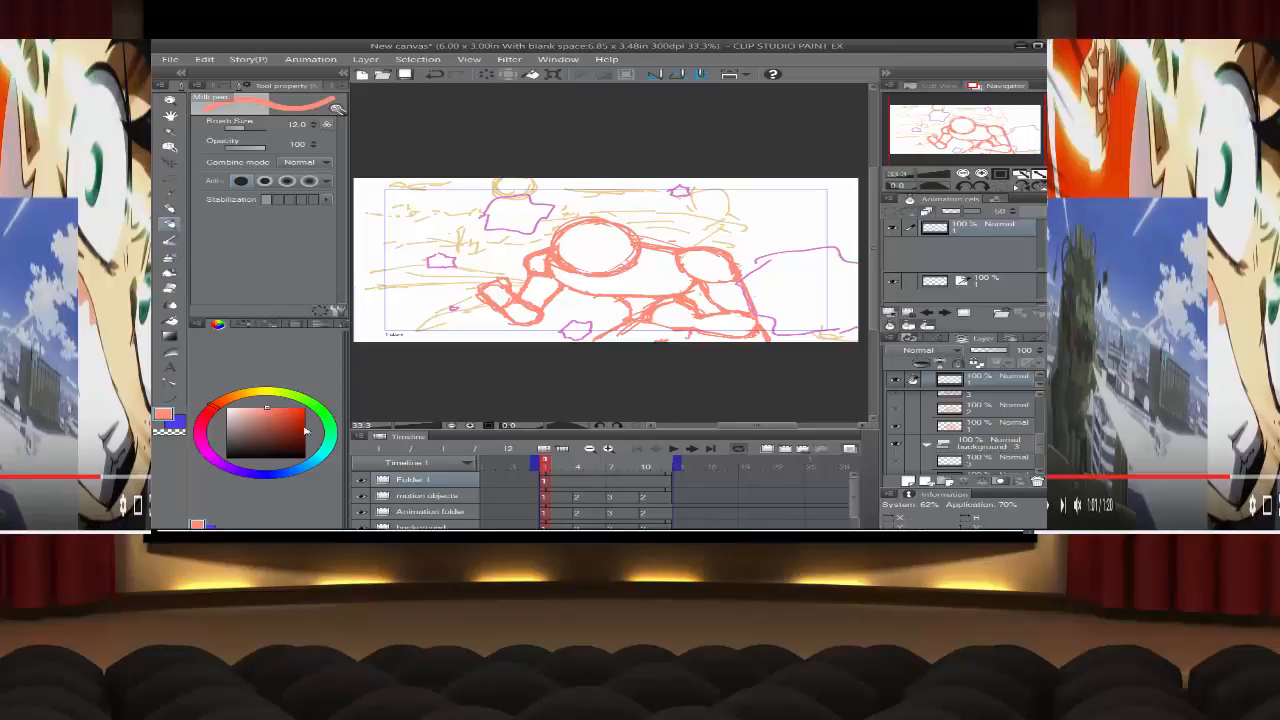
Step: Try blue and yellow hues for the pen and settle on a light blue drawing color
click(260, 412)
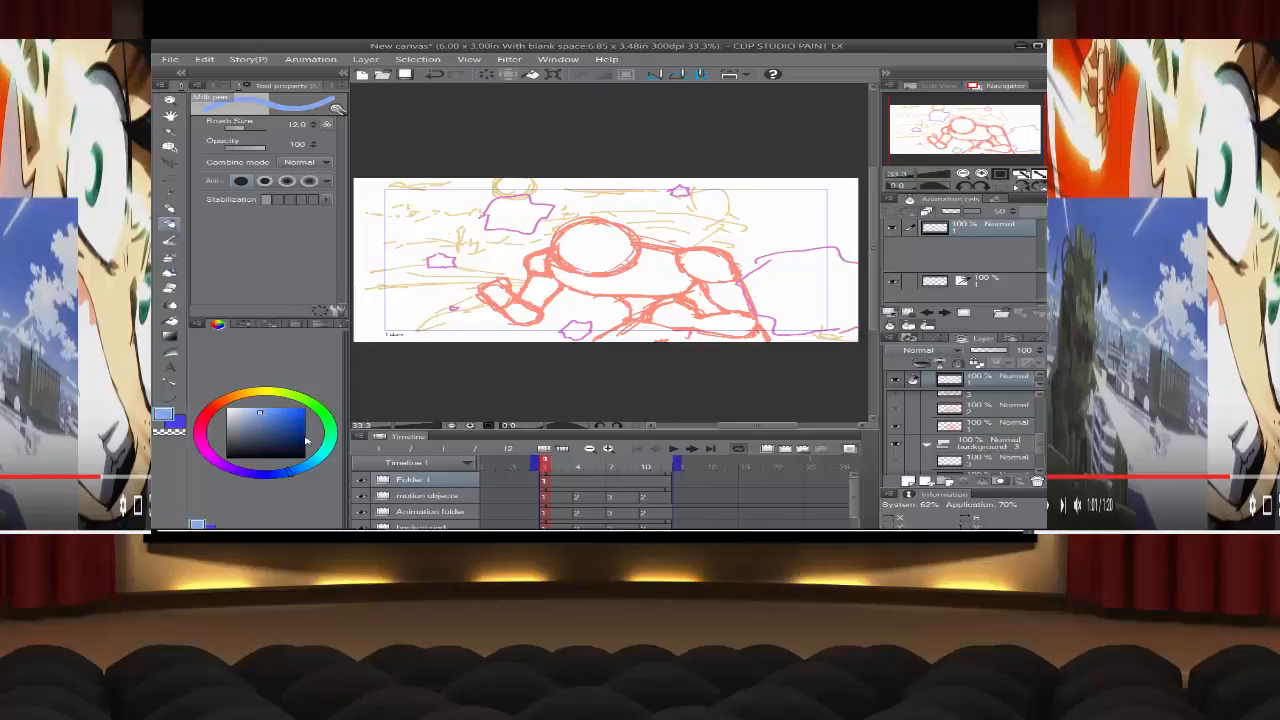
click(270, 432)
click(255, 394)
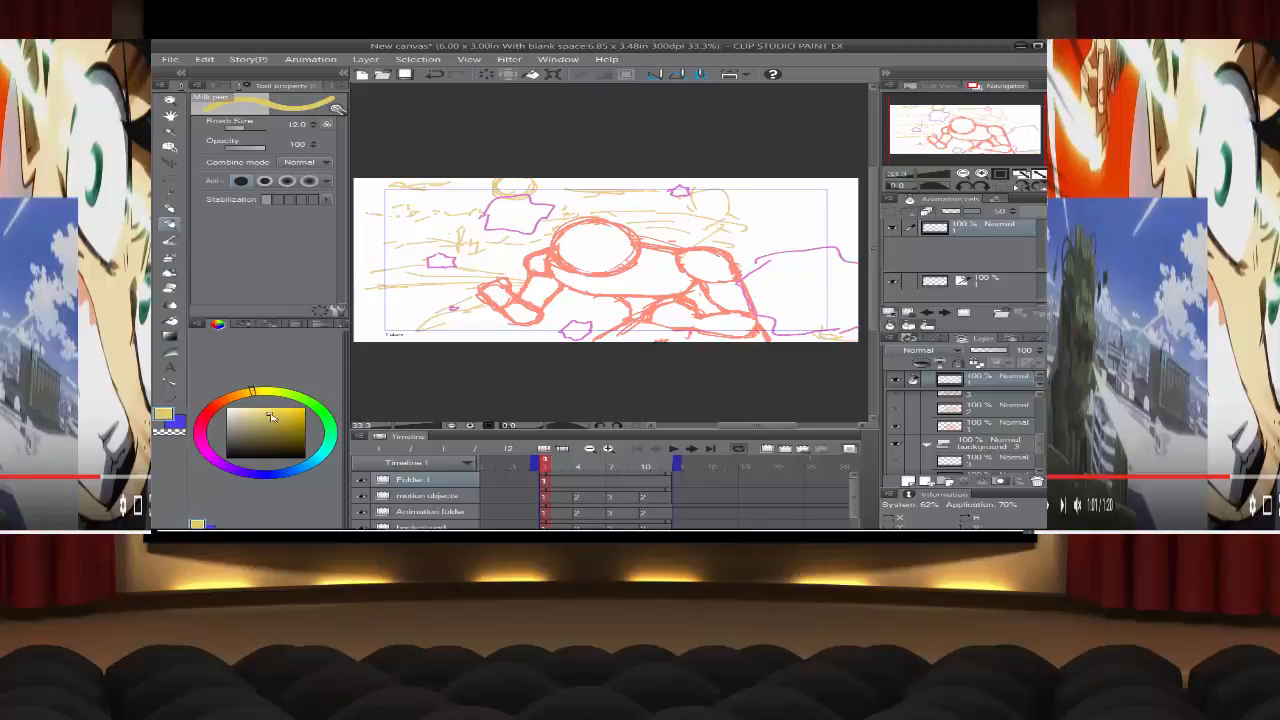
click(271, 415)
click(293, 469)
drag(268, 423, 266, 413)
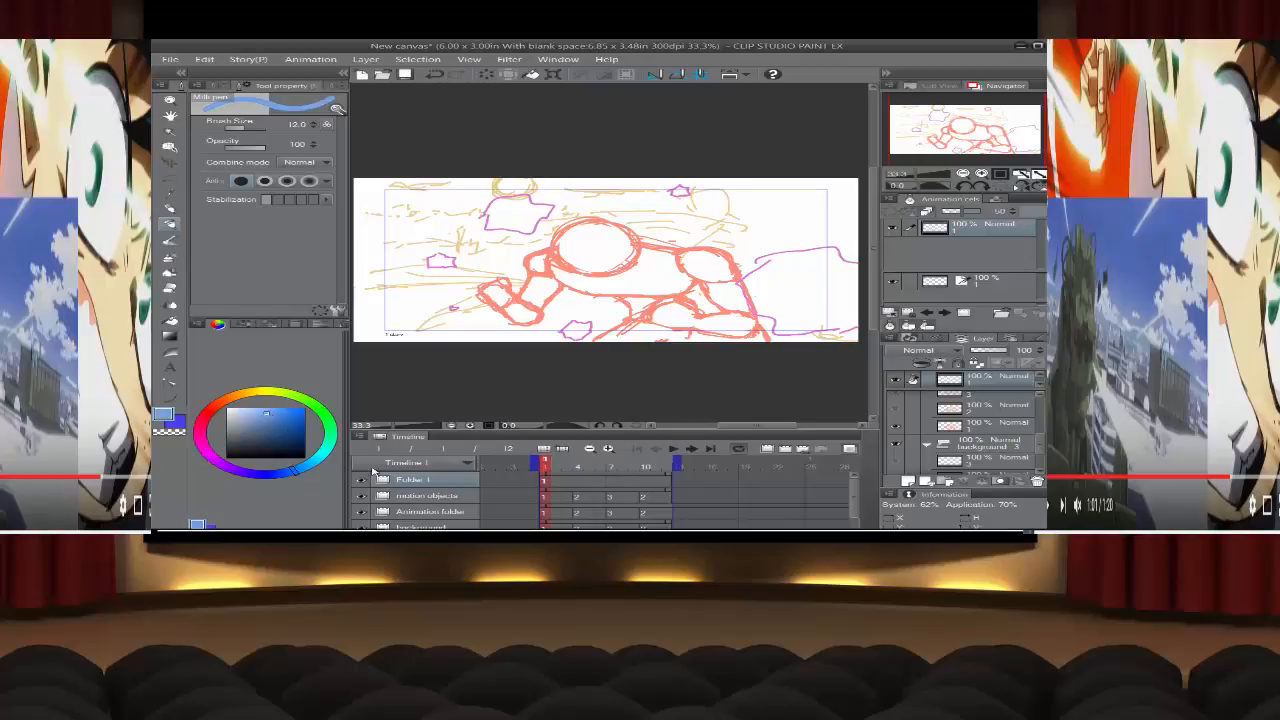
Step: Add cel 2 at frame 4 and cel 3 at frame 7 in the new Folder 1 track
click(578, 485)
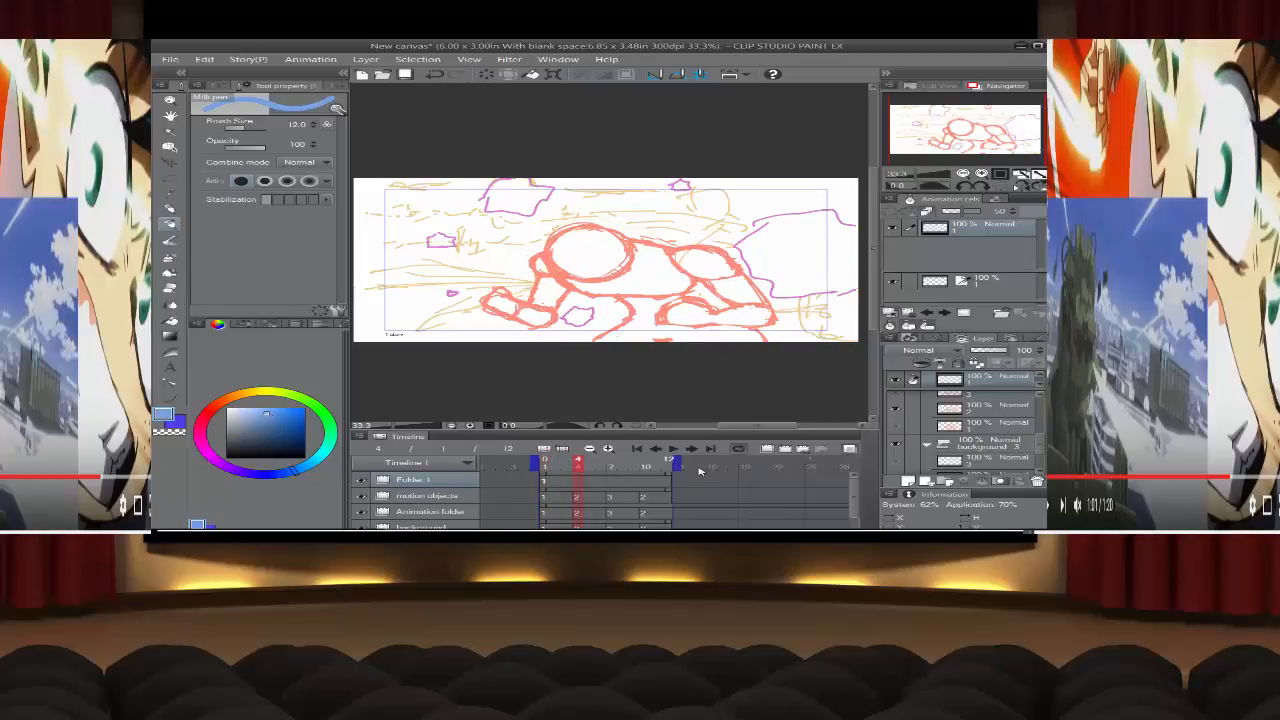
click(613, 485)
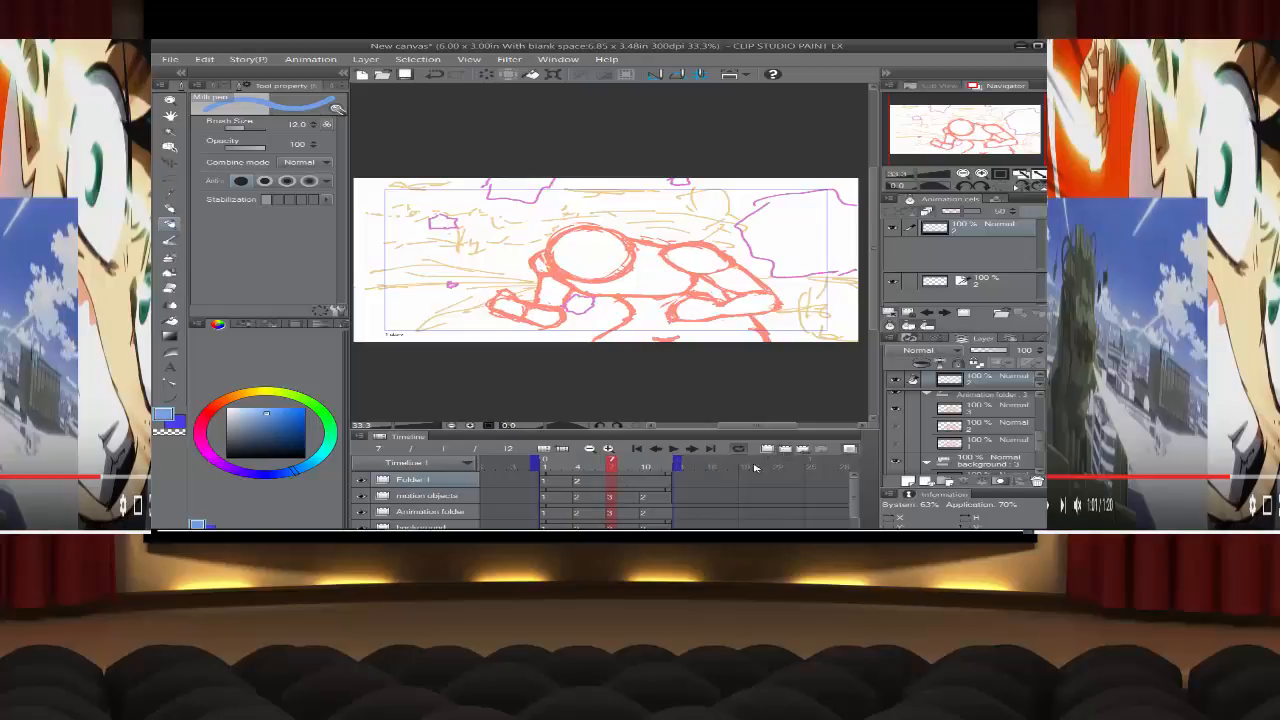
Step: On Folder 1's cel 1 at frame 1, paint thick light blue streaks across and around the character at brush size 70
click(535, 477)
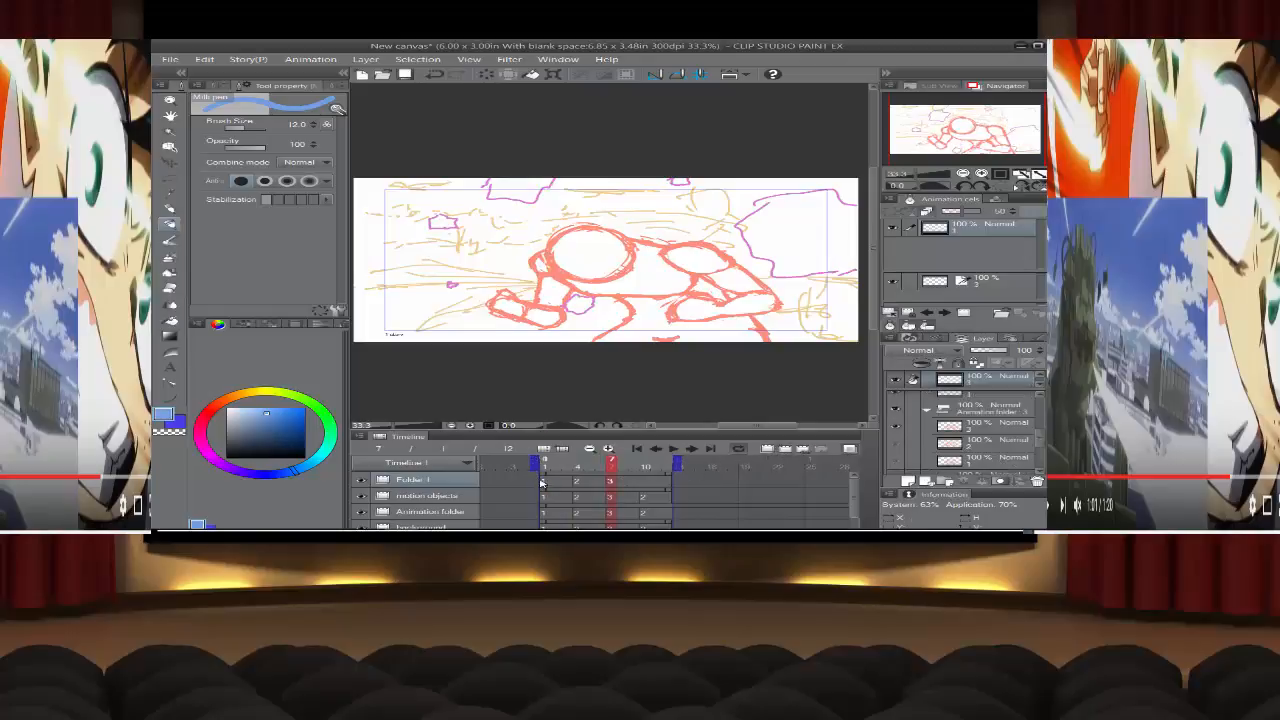
key(bracketright)
key(bracketright)
key(bracketright)
key(bracketright)
drag(812, 306, 578, 240)
drag(384, 306, 448, 214)
key(bracketright)
key(bracketright)
key(bracketright)
drag(490, 323, 584, 294)
mouse_move(688, 190)
mouse_down()
mouse_move(715, 200)
mouse_move(788, 187)
mouse_up()
drag(578, 188, 485, 226)
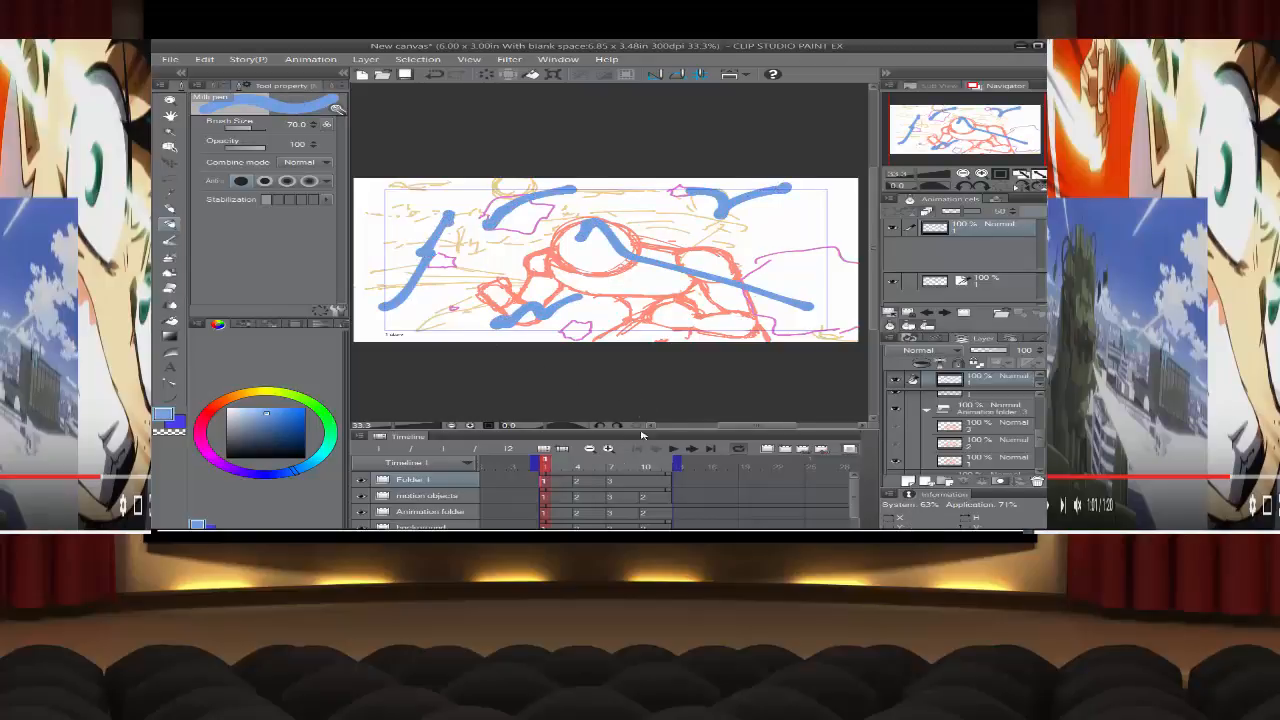
Step: On cel 2 at frame 4, paint a differently placed set of thick blue streaks around the character
click(577, 483)
drag(425, 322, 498, 243)
mouse_move(730, 238)
mouse_down()
mouse_move(762, 240)
mouse_move(628, 207)
mouse_up()
mouse_move(472, 190)
mouse_down()
mouse_move(427, 208)
mouse_move(440, 240)
mouse_up()
drag(462, 248, 496, 242)
drag(638, 298, 700, 348)
Step: On cel 3 at frame 7, paint wavy blue streaks above, beside and below the character
click(610, 484)
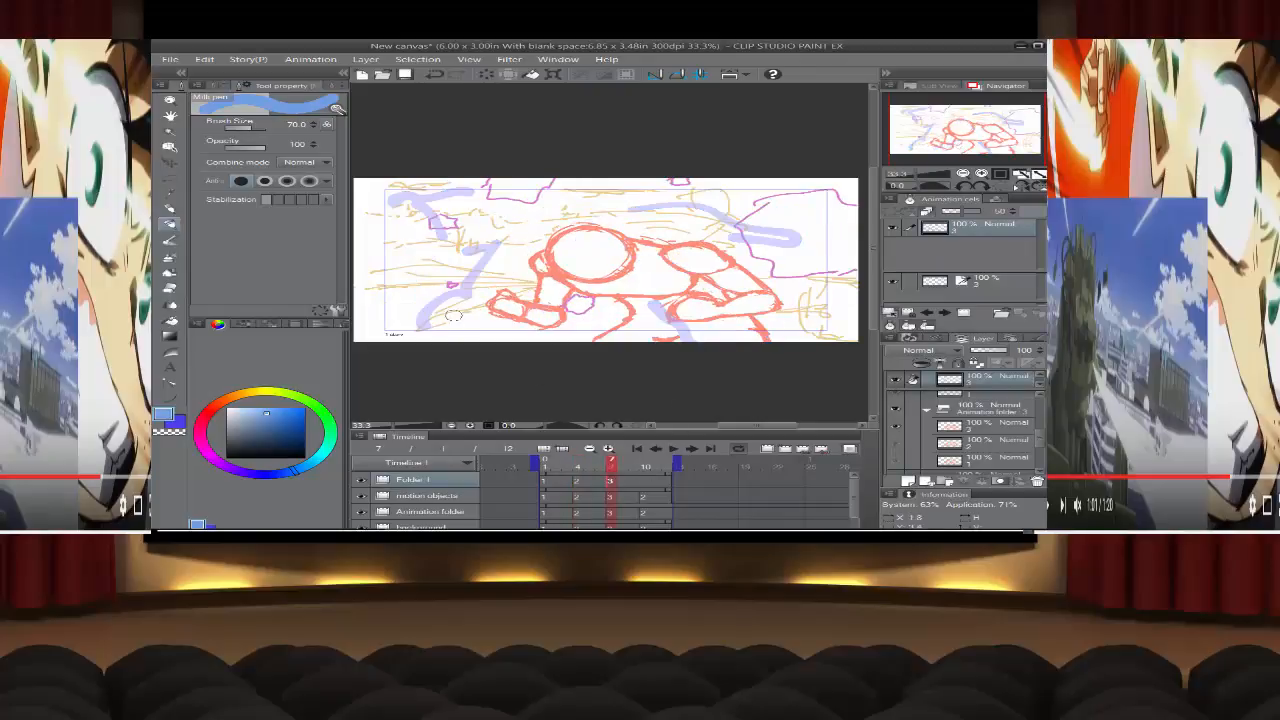
drag(380, 283, 476, 259)
mouse_move(466, 209)
mouse_down()
mouse_move(612, 184)
mouse_move(726, 203)
mouse_move(772, 196)
mouse_up()
drag(746, 228, 858, 290)
drag(622, 322, 667, 343)
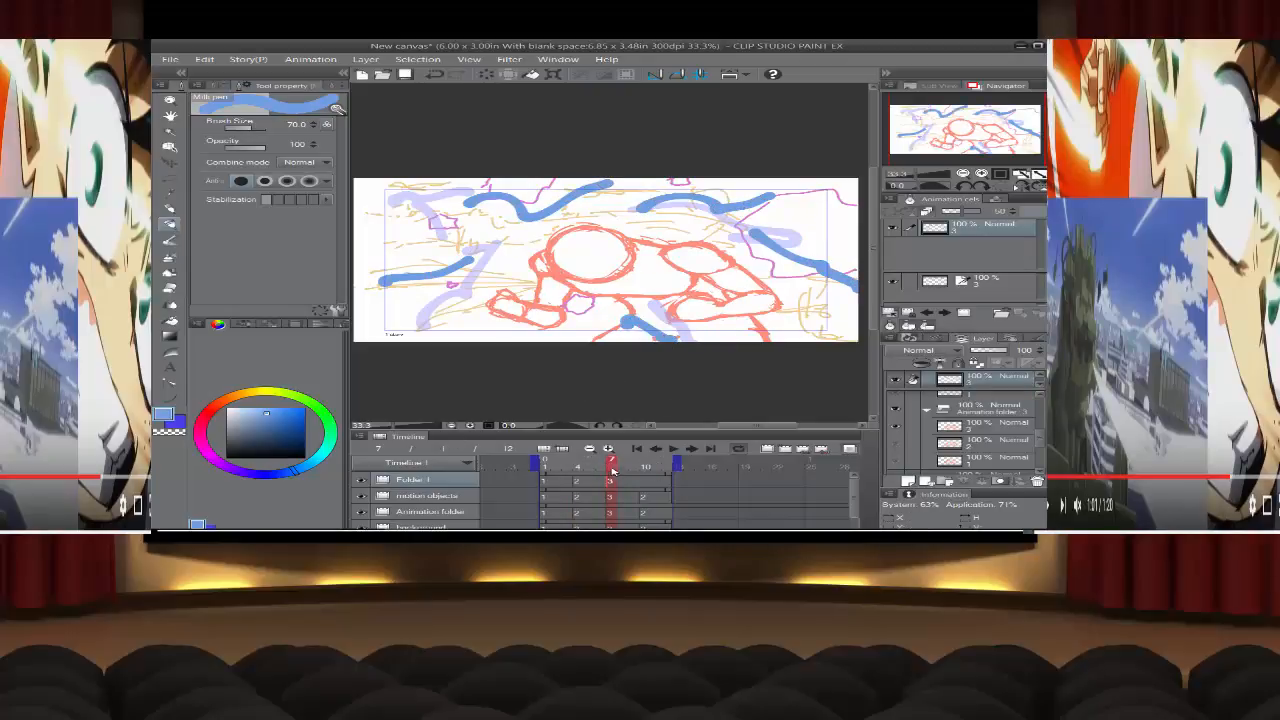
Step: Assign cel 2 to frame 10 of the Folder 1 track and play back the loop
double_click(645, 481)
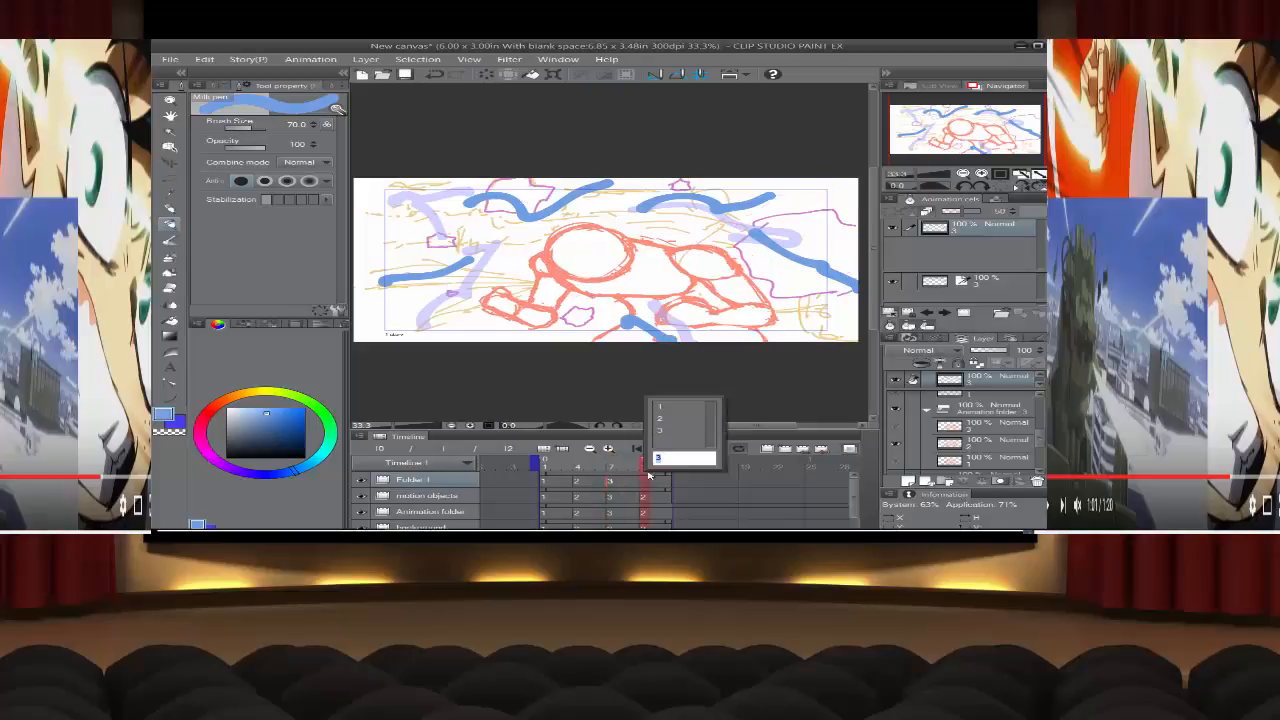
click(672, 420)
click(674, 449)
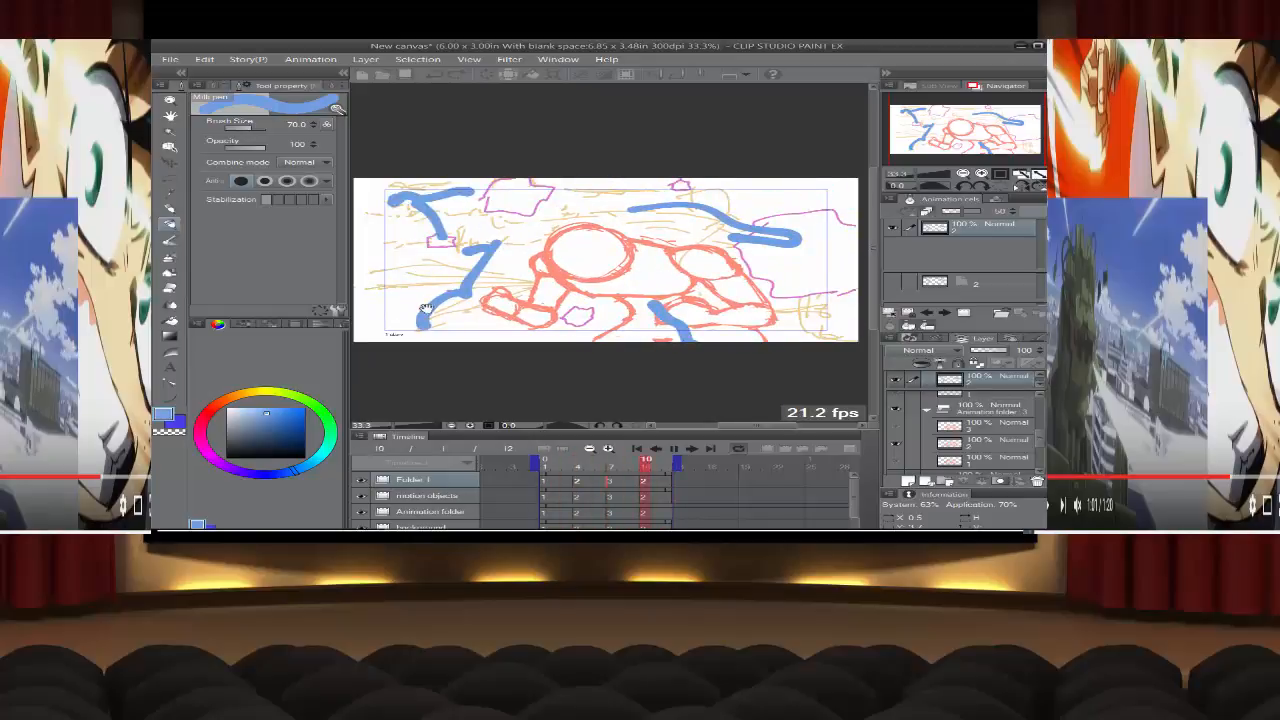
click(605, 483)
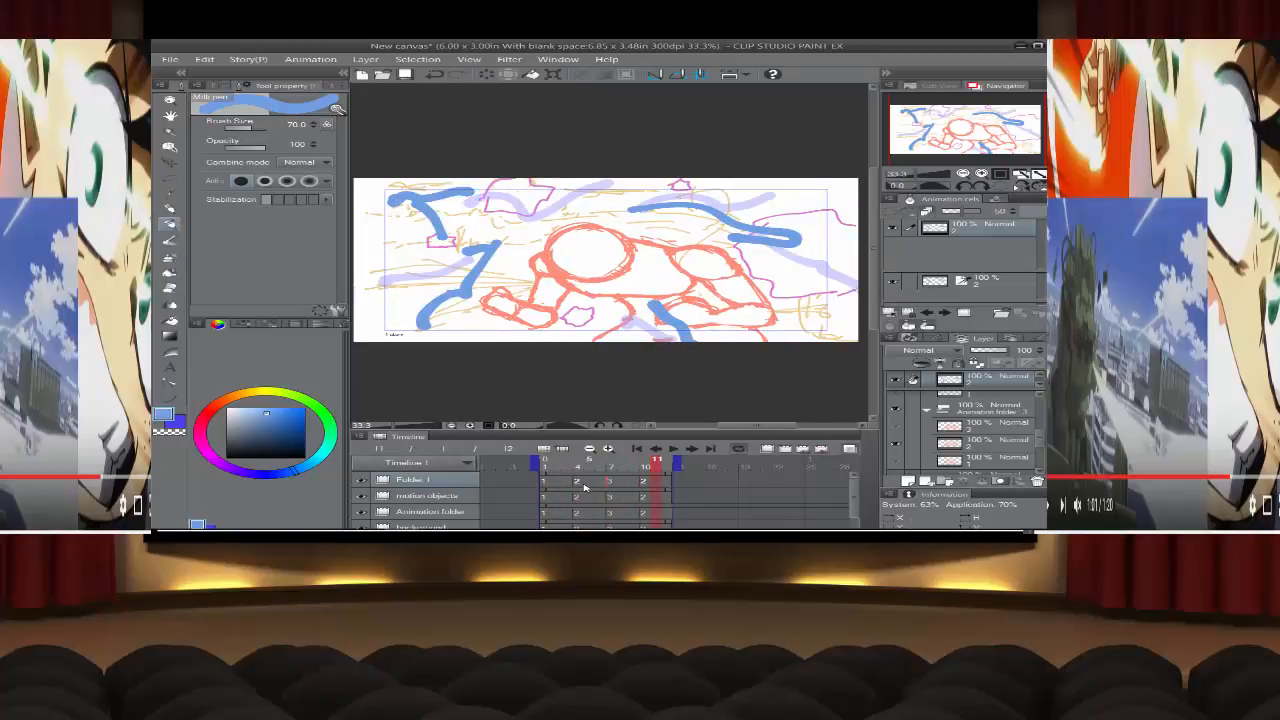
Step: Erase the part of cel 1's blue streak over the character's head at eraser size 120, and play back the loop
click(576, 483)
click(543, 483)
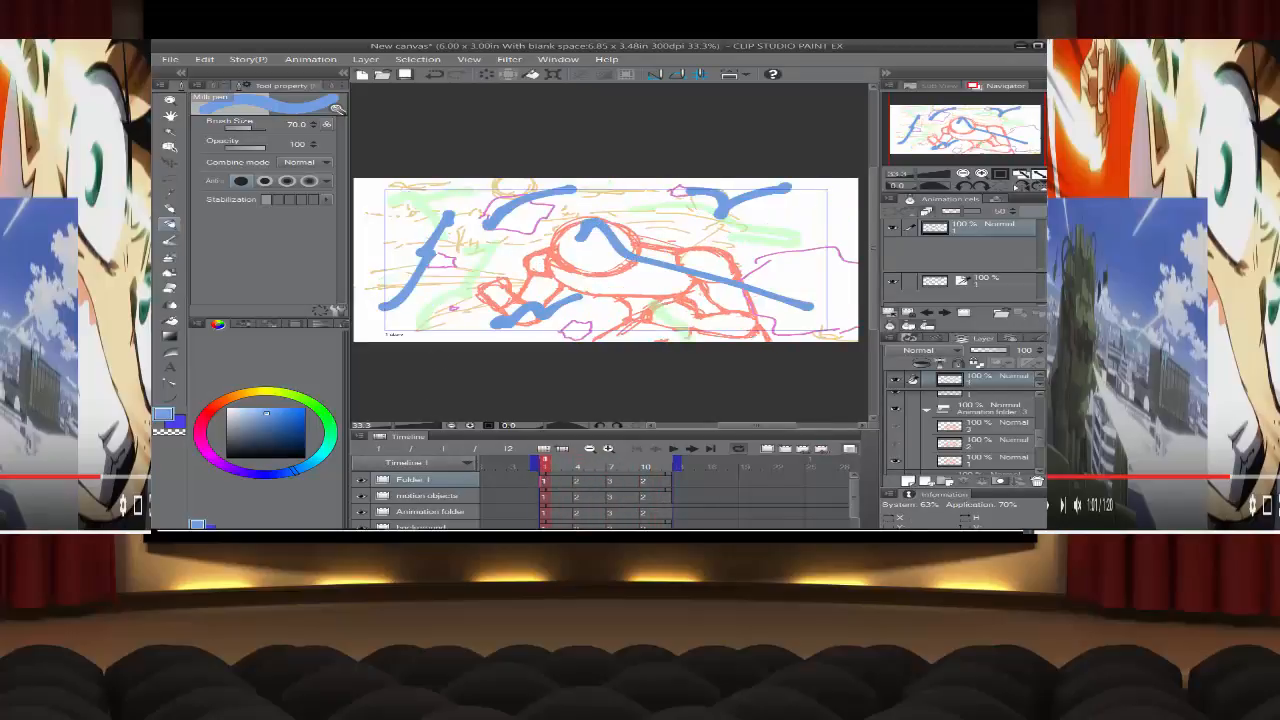
click(172, 287)
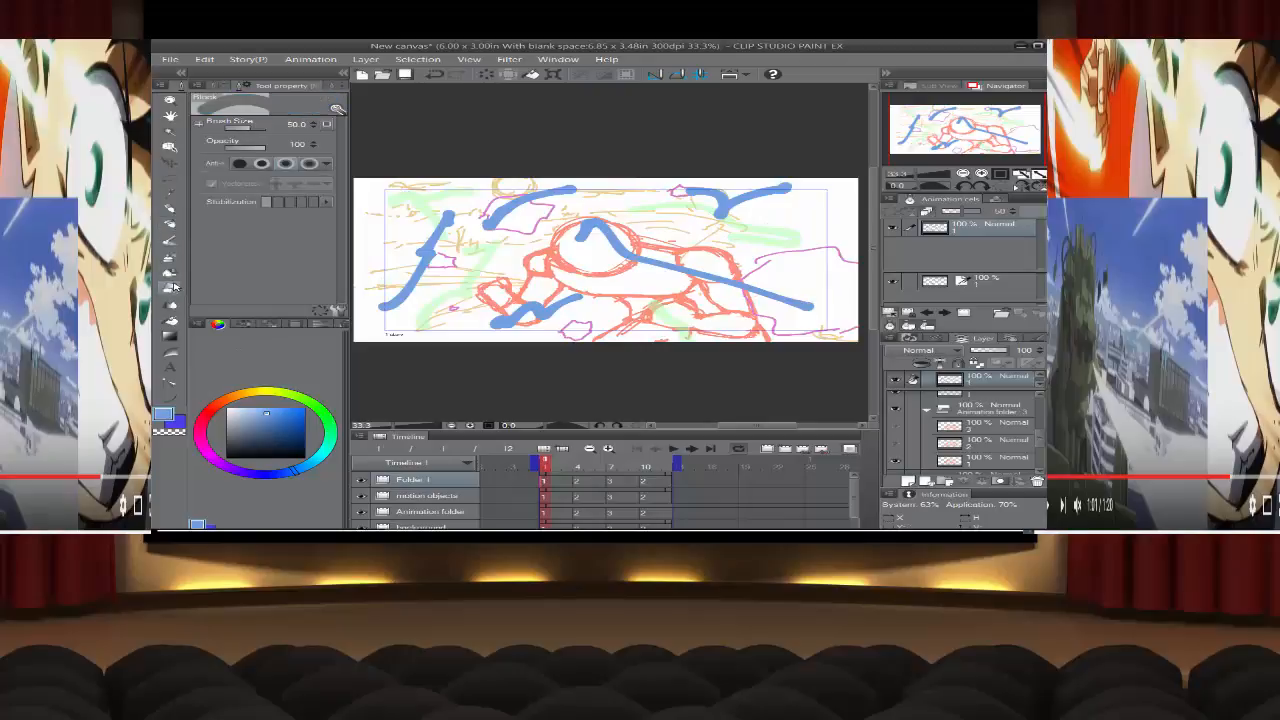
mouse_move(572, 228)
mouse_down()
mouse_move(640, 250)
mouse_move(636, 265)
mouse_move(620, 260)
mouse_up()
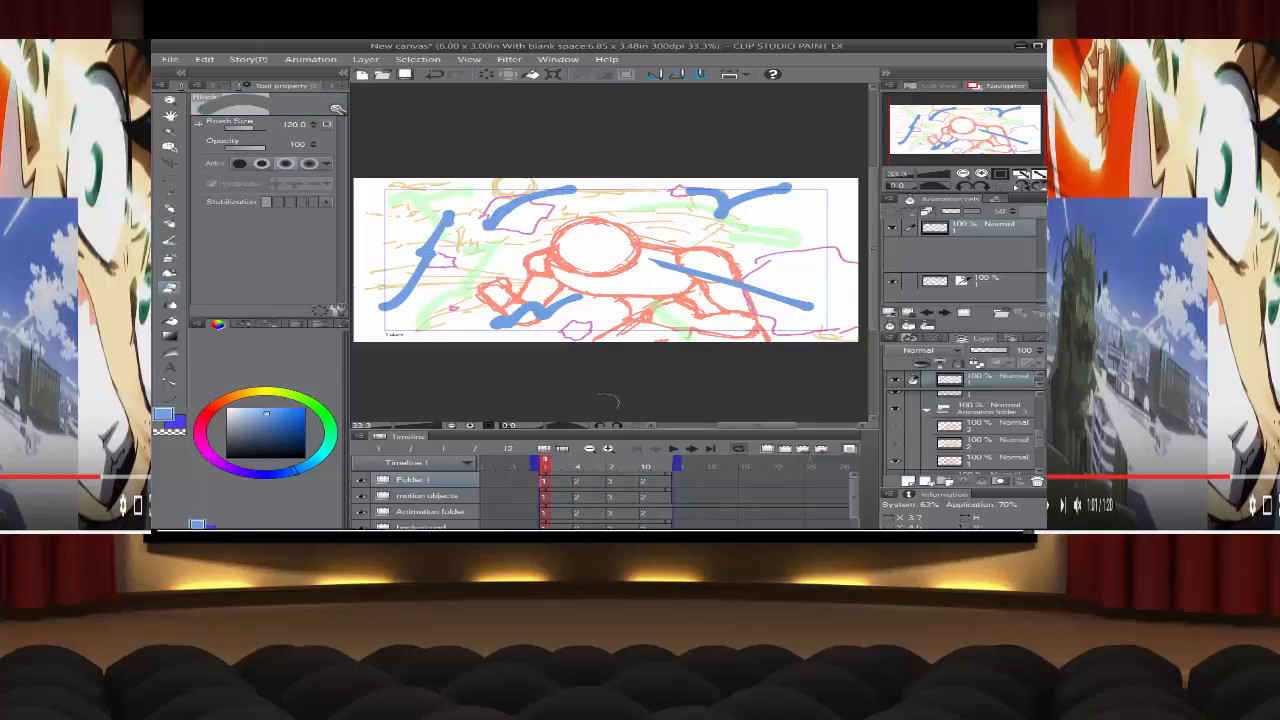
click(674, 451)
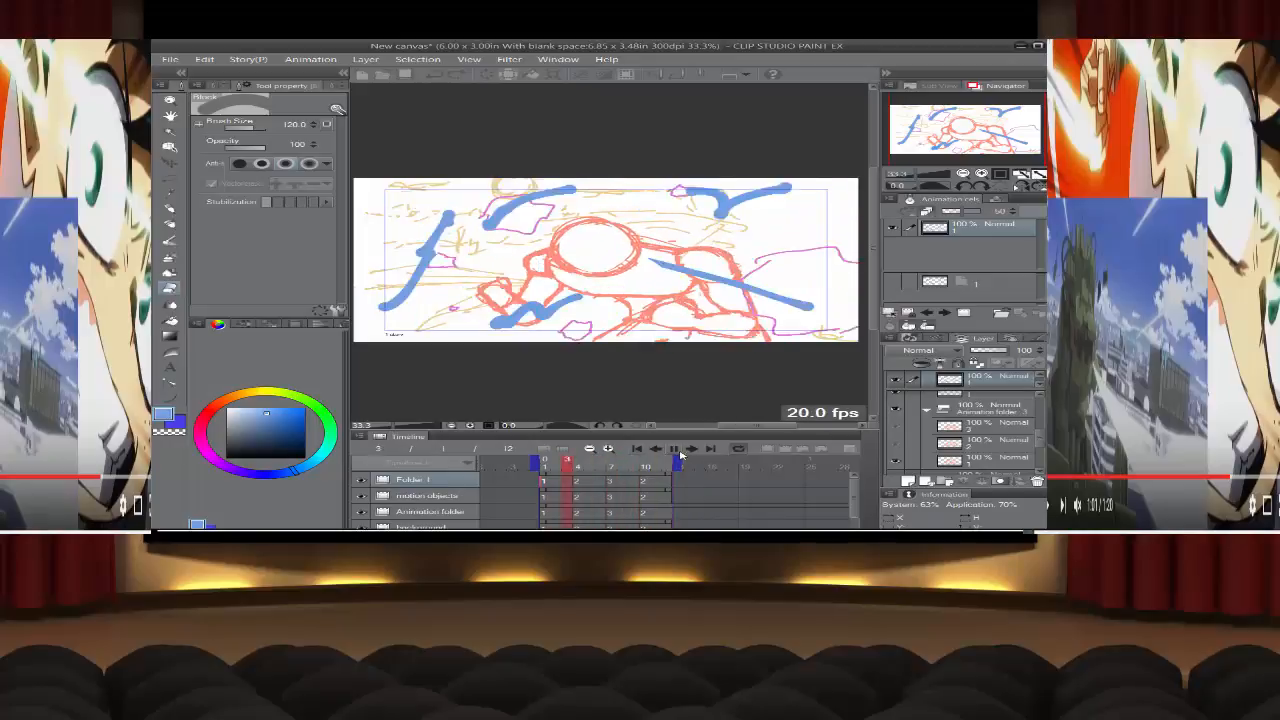
click(674, 450)
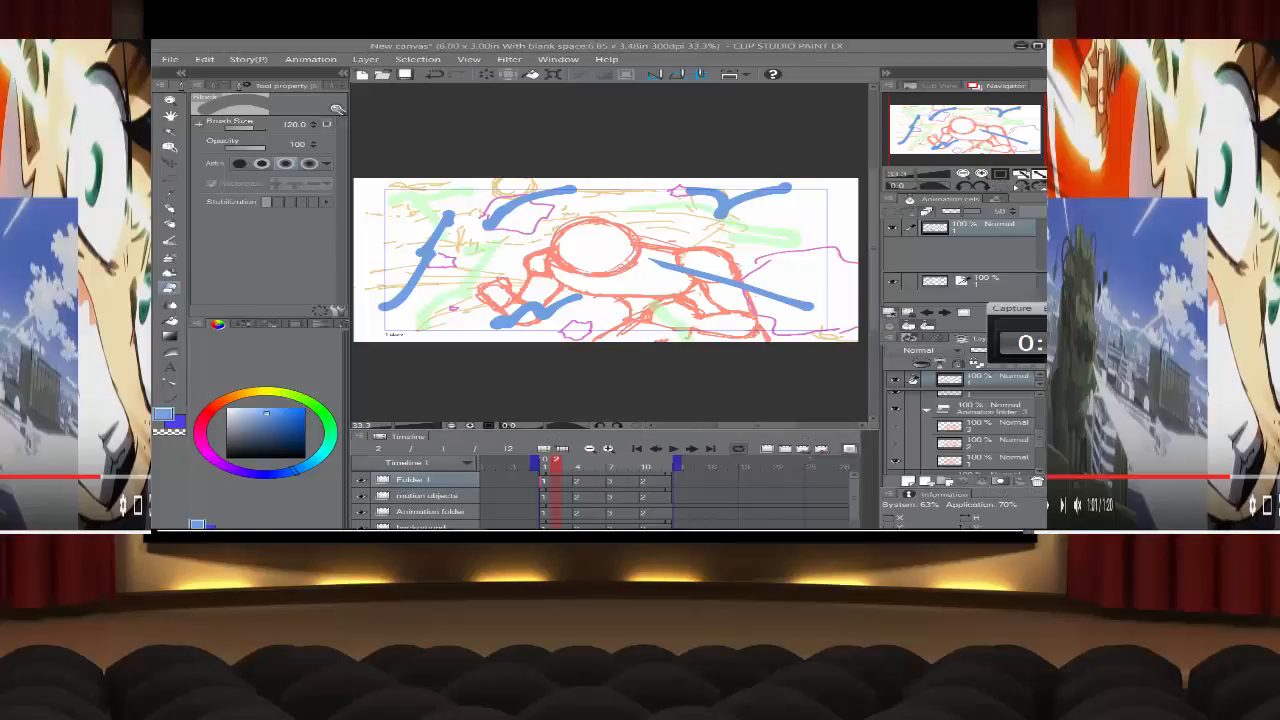
Step: Reduce the eraser size to 30 and keep the Folder 1 track selected
key([)
key([)
key([)
key([)
key([)
key([)
key([)
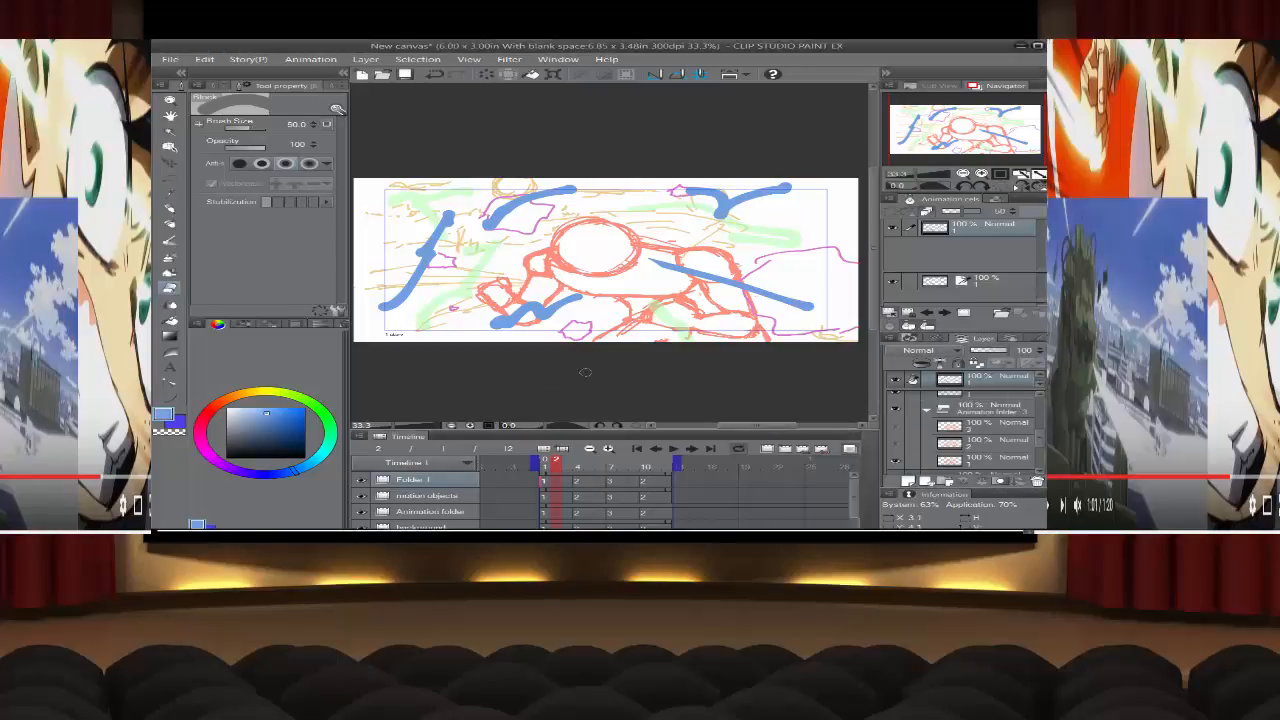
scroll(593, 371, down, 1)
scroll(593, 371, down, 2)
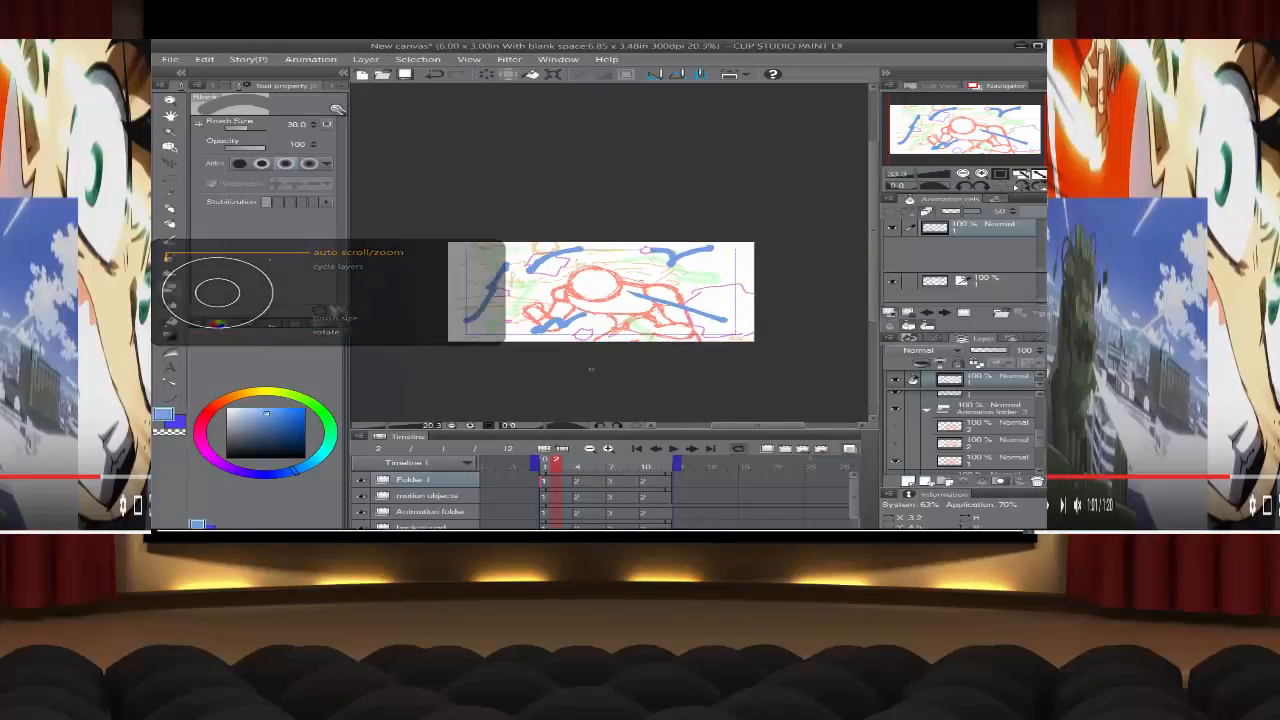
click(204, 59)
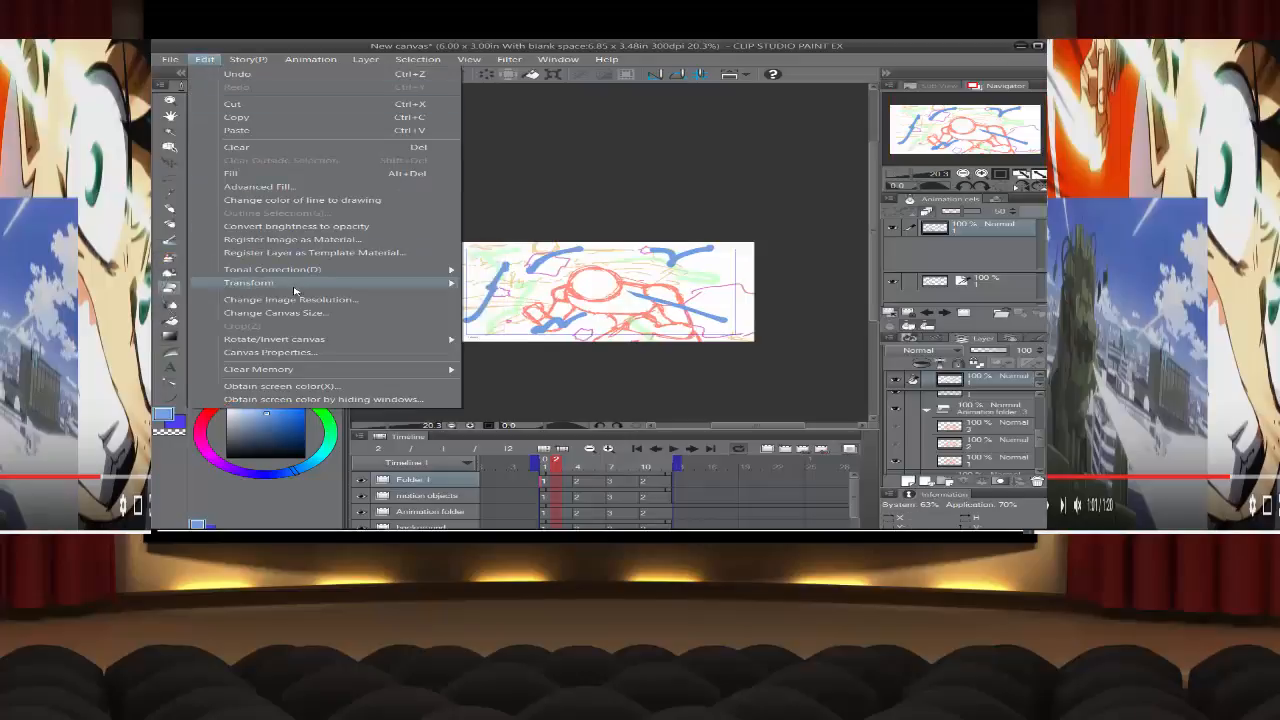
click(418, 483)
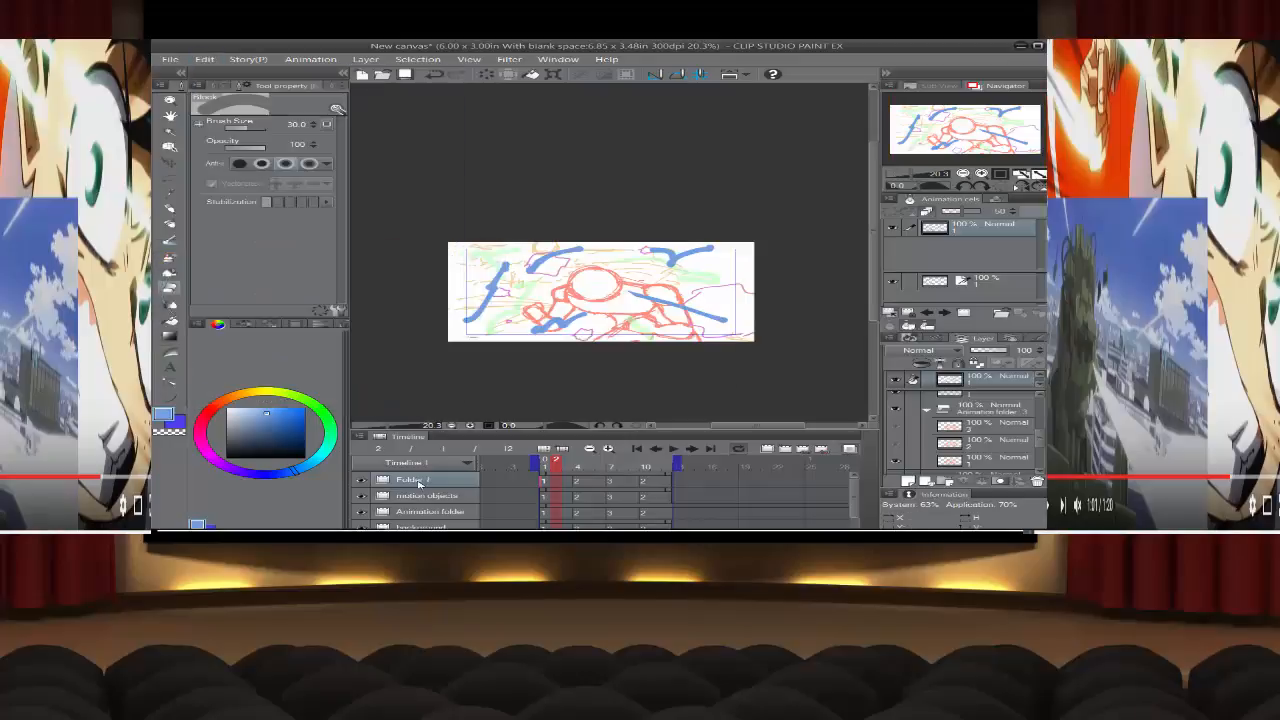
Step: Hide and show Folder 1 to compare the frame with and without the blue streaks
click(362, 480)
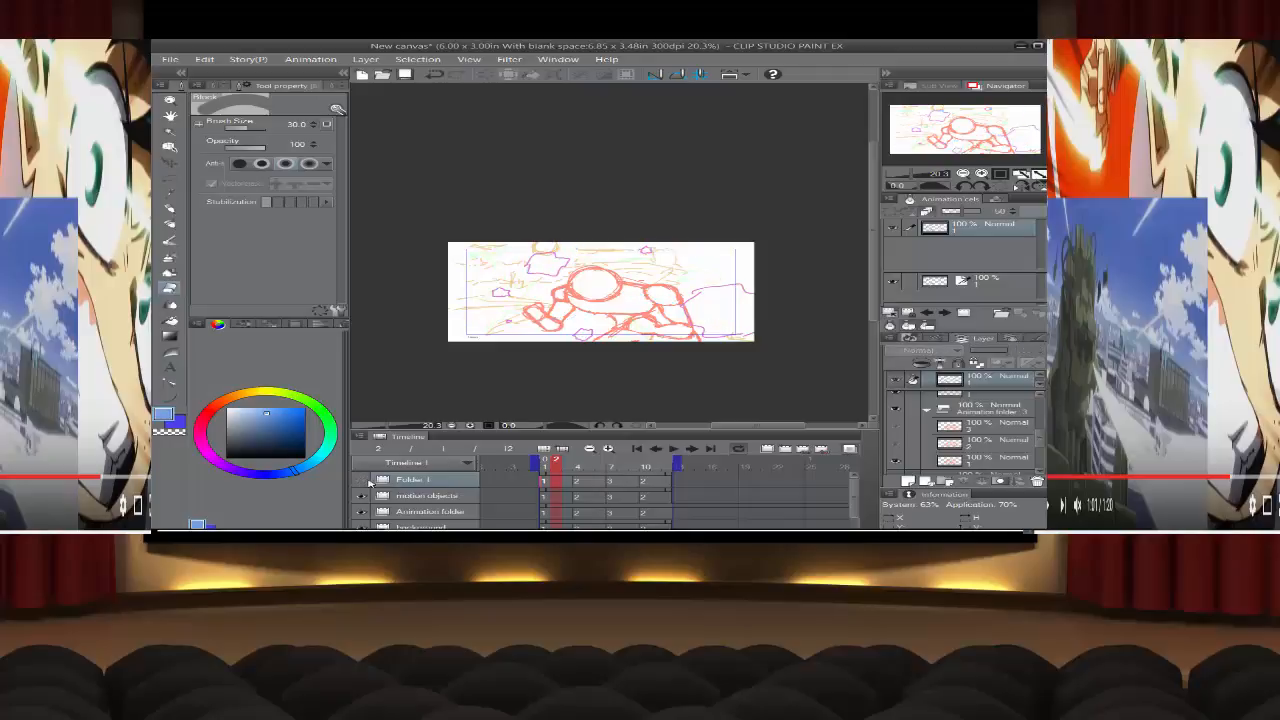
click(400, 496)
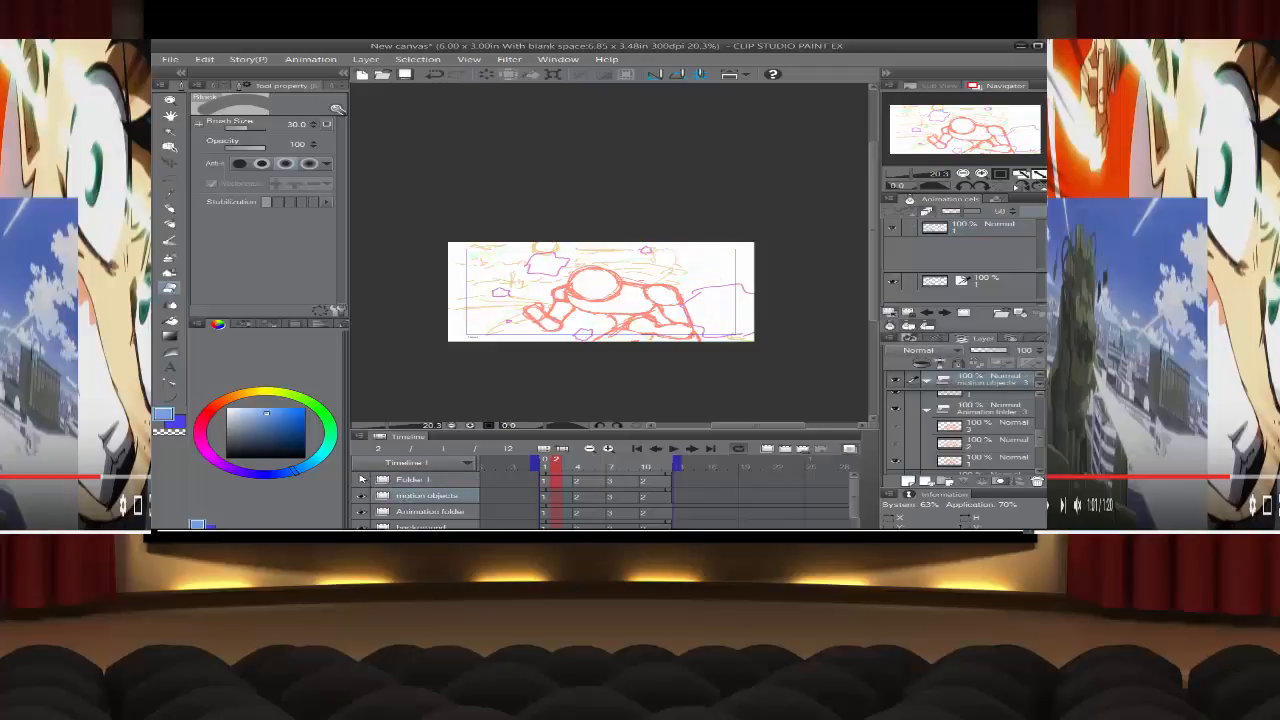
click(361, 480)
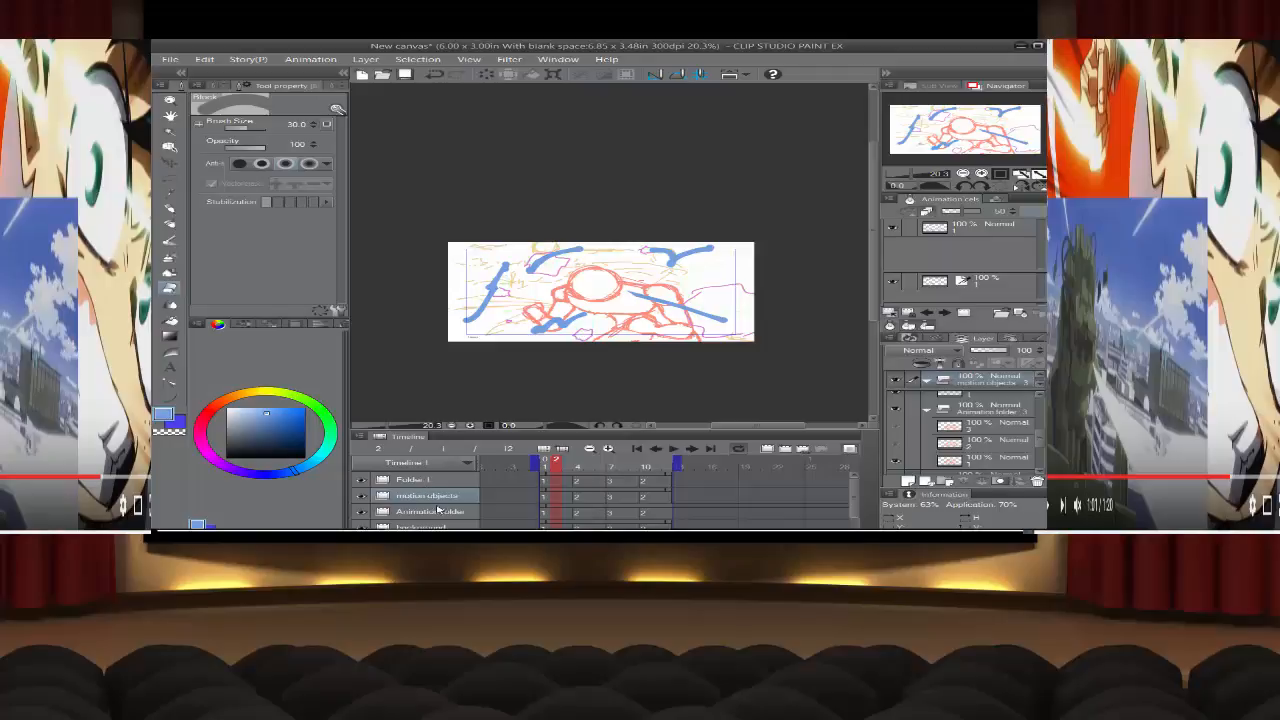
Step: Lower the opacity of Folder 1 to 47%
click(996, 412)
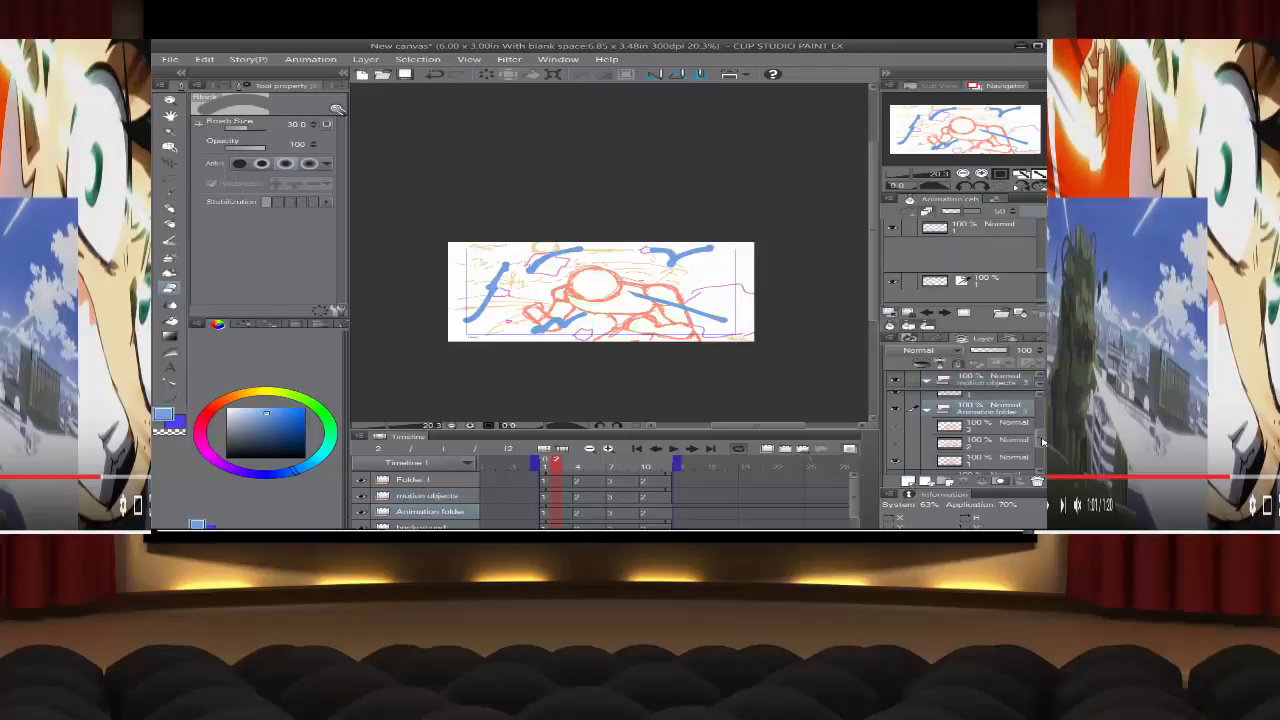
click(990, 400)
drag(1007, 351, 995, 352)
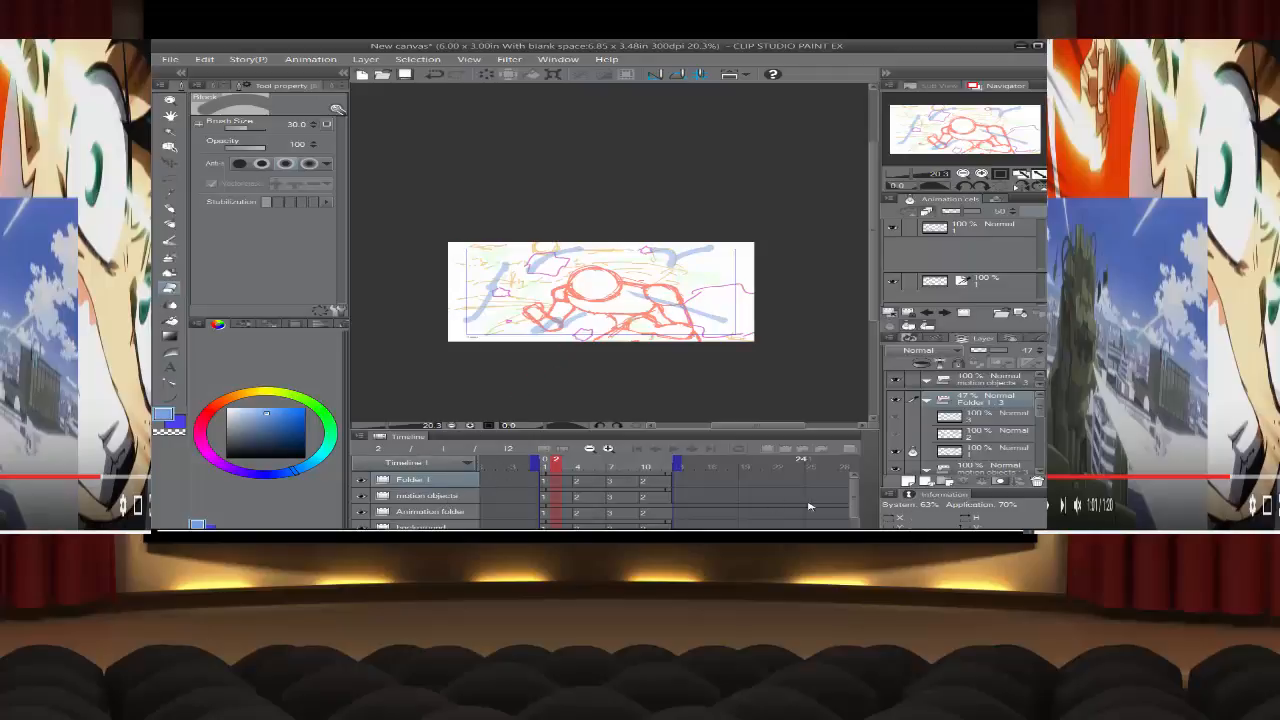
Step: Select the animation tracks from Folder 1 down to background and scale them together to 86% to fit inside the frame border
scroll(850, 495, down, 1)
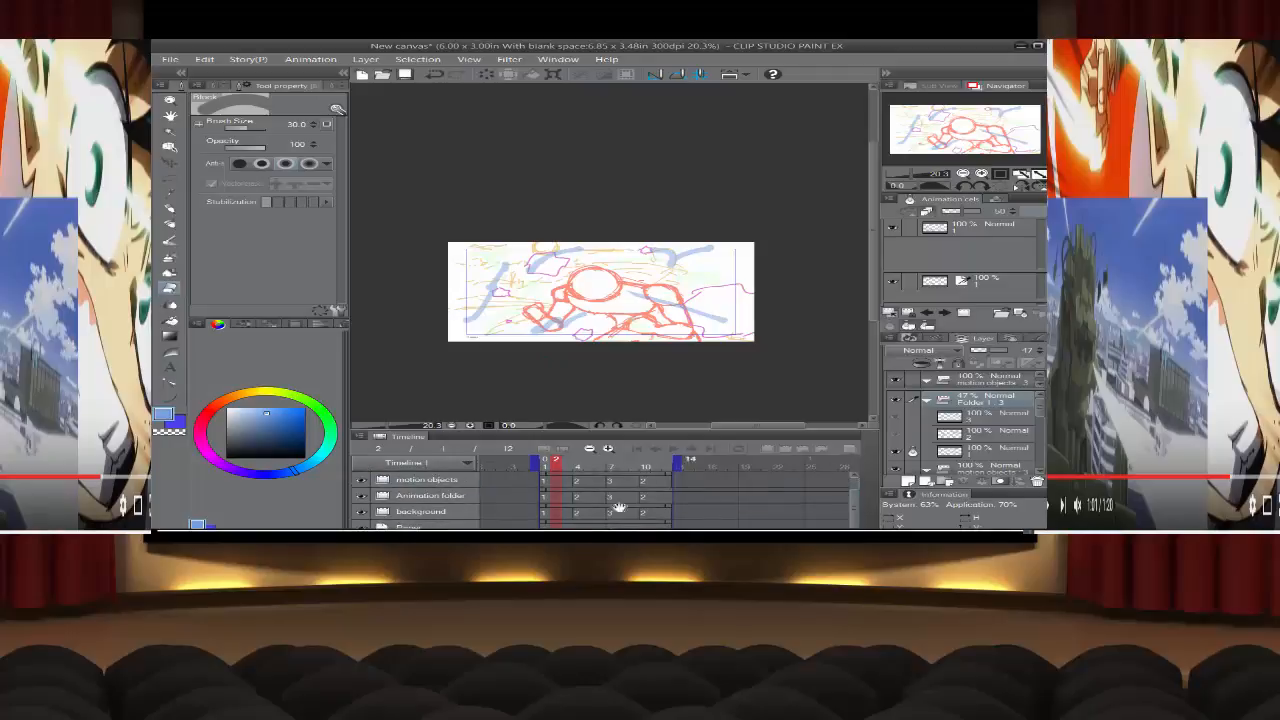
click(455, 511)
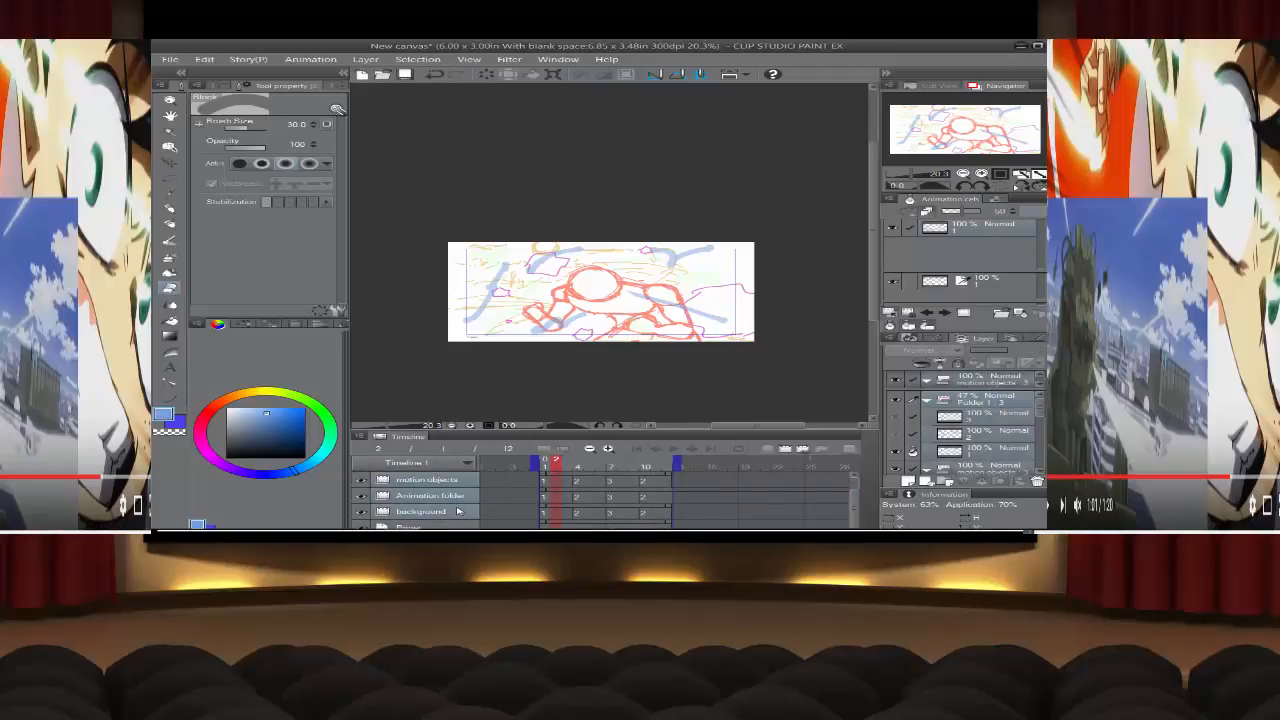
click(204, 59)
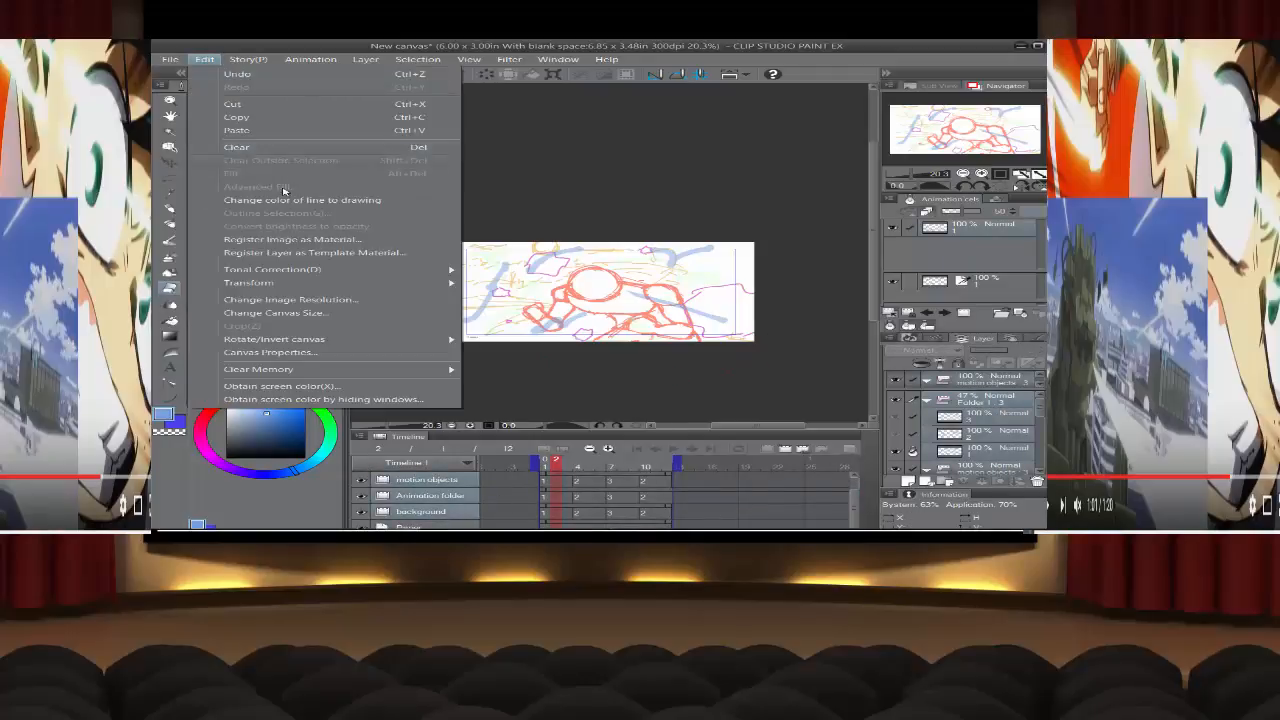
mouse_move(311, 284)
click(510, 285)
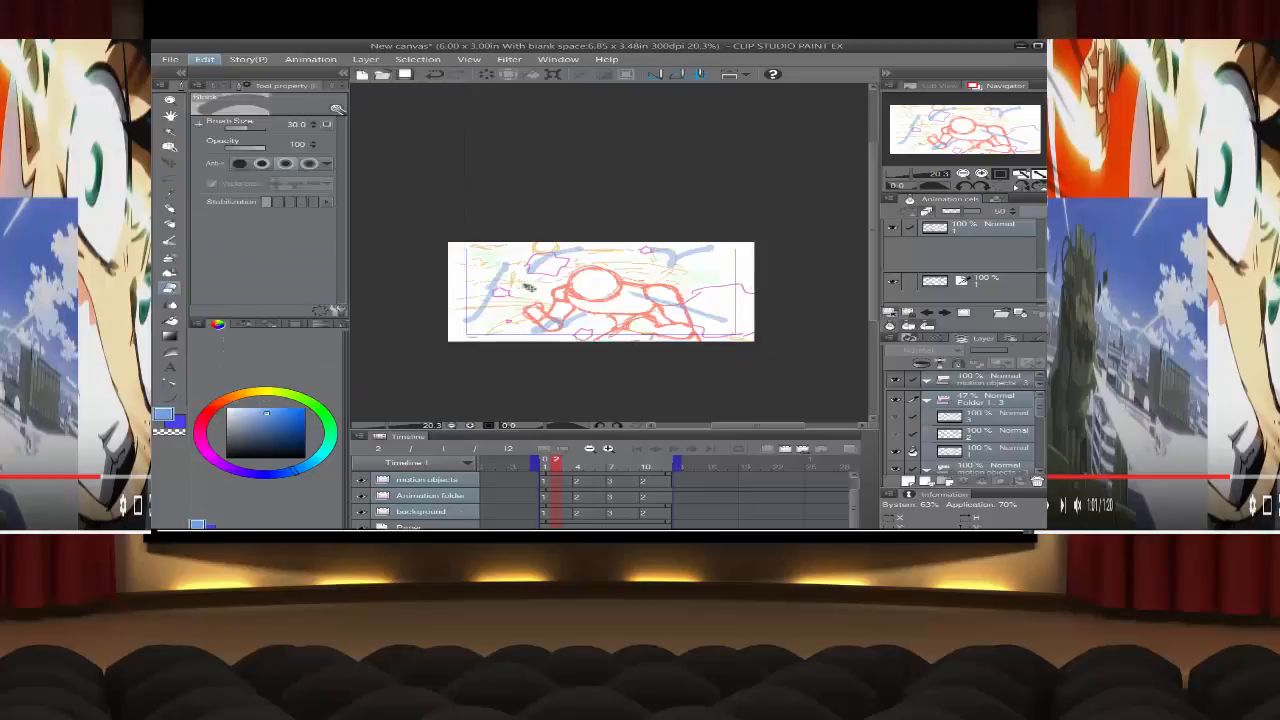
drag(446, 233, 503, 267)
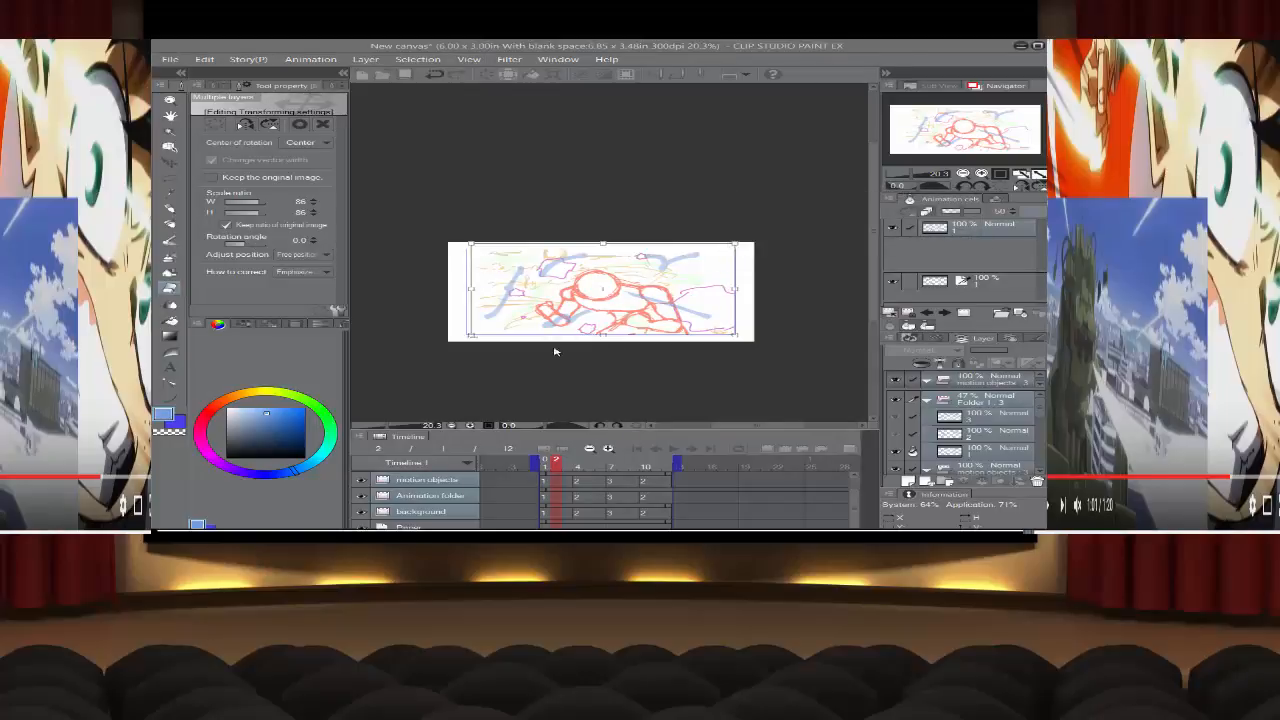
key(Return)
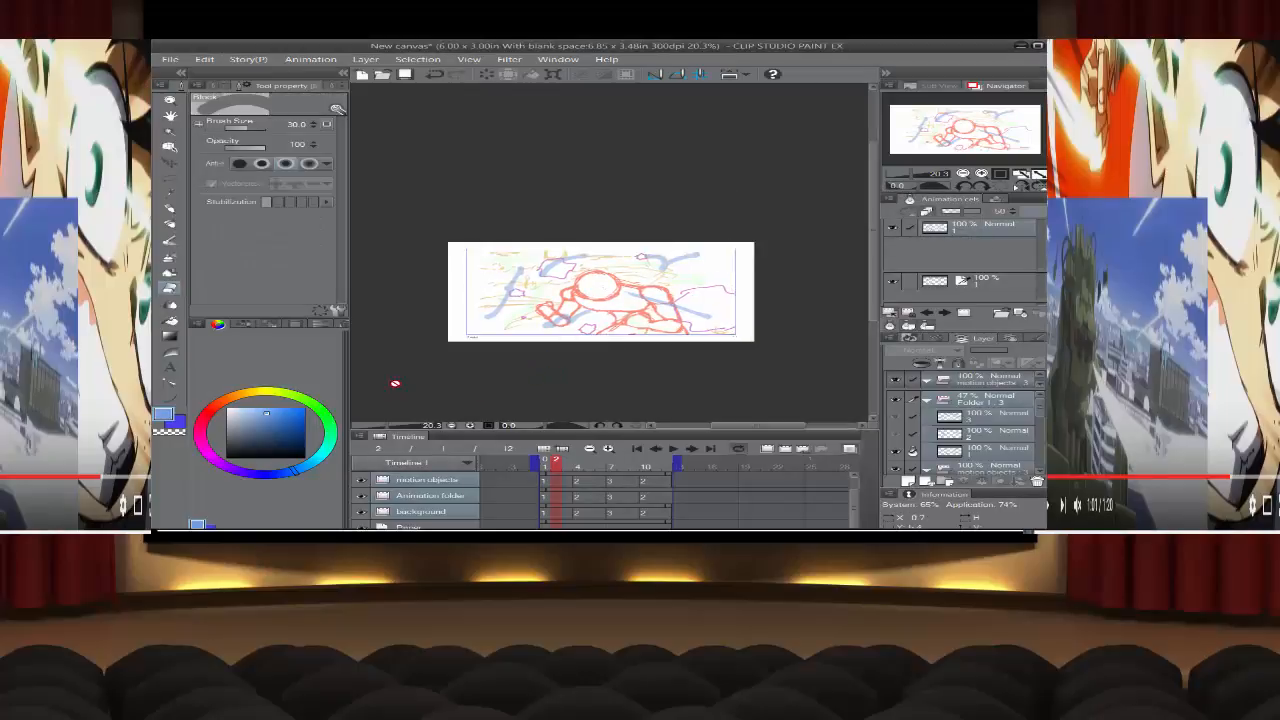
Step: Play back the loop to check the scaled-down artwork, and stop it
click(673, 448)
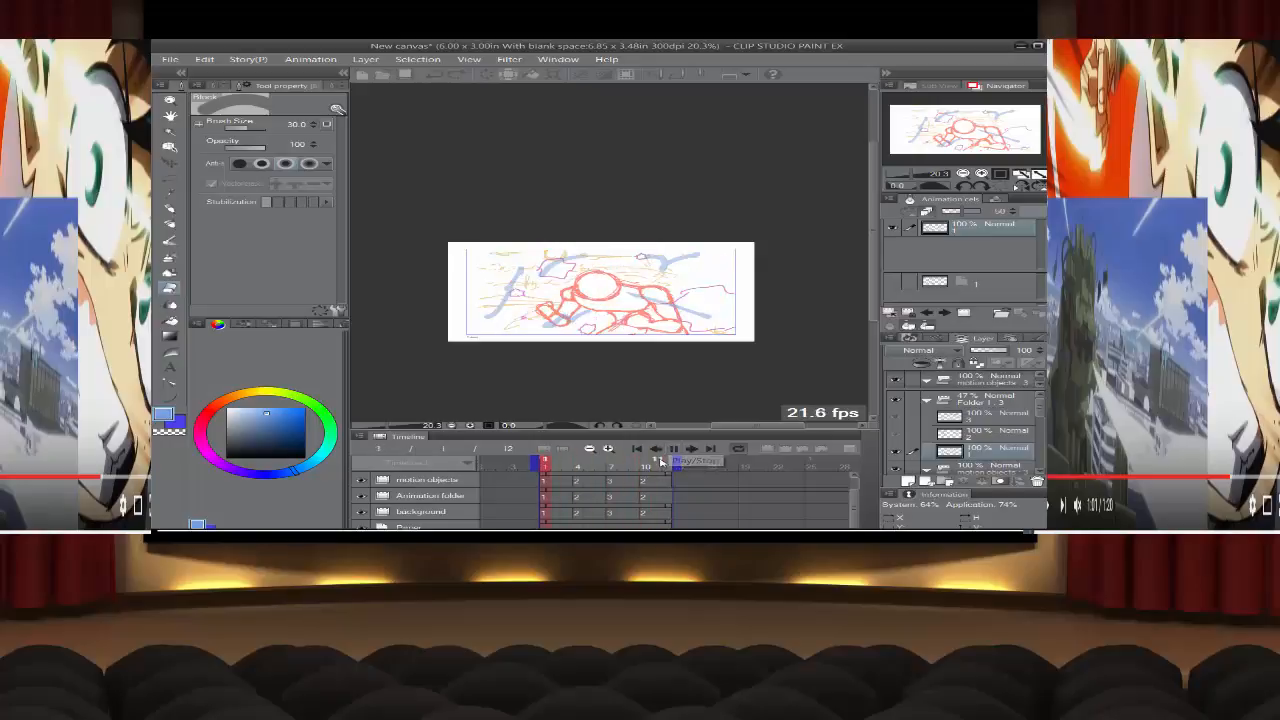
click(673, 449)
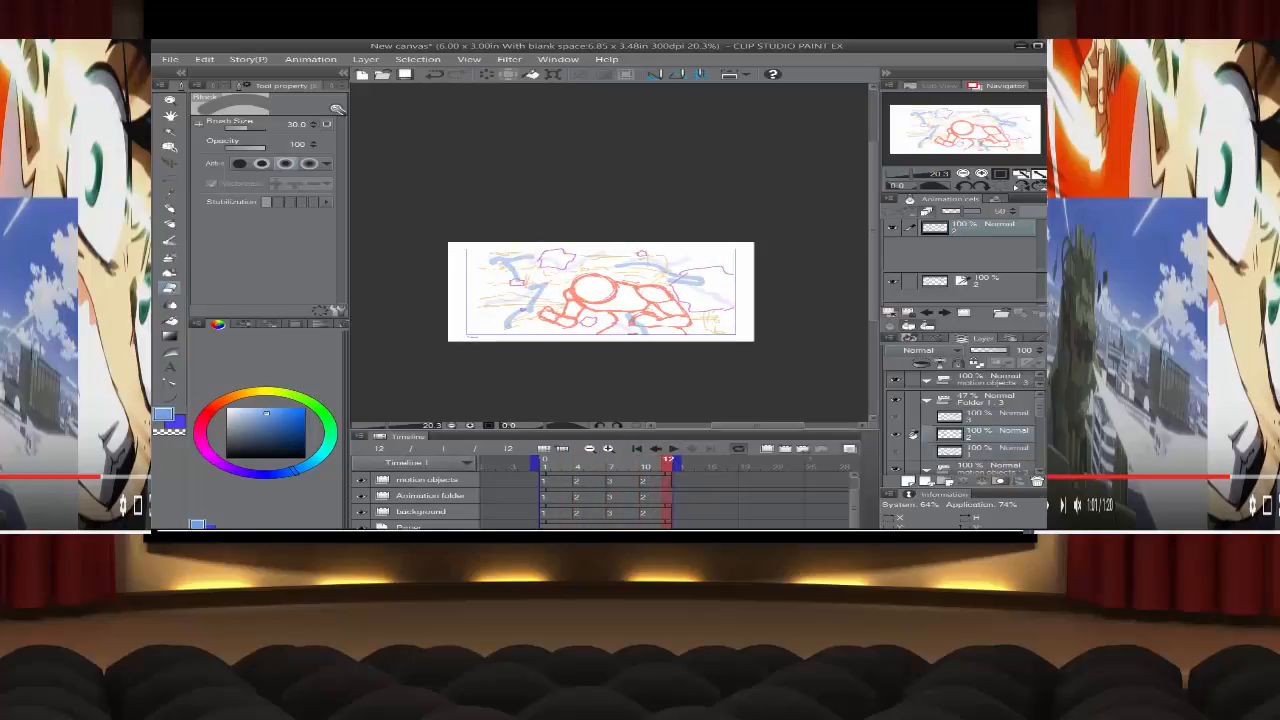
key(alt+Tab)
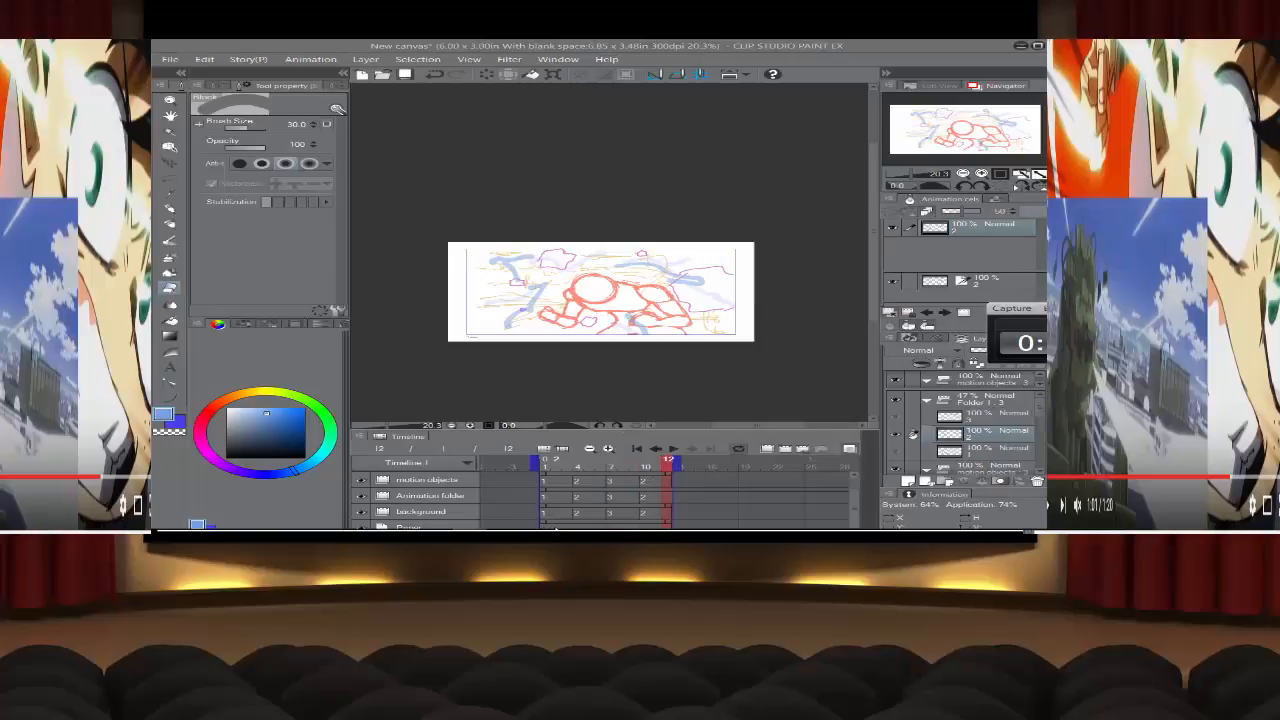